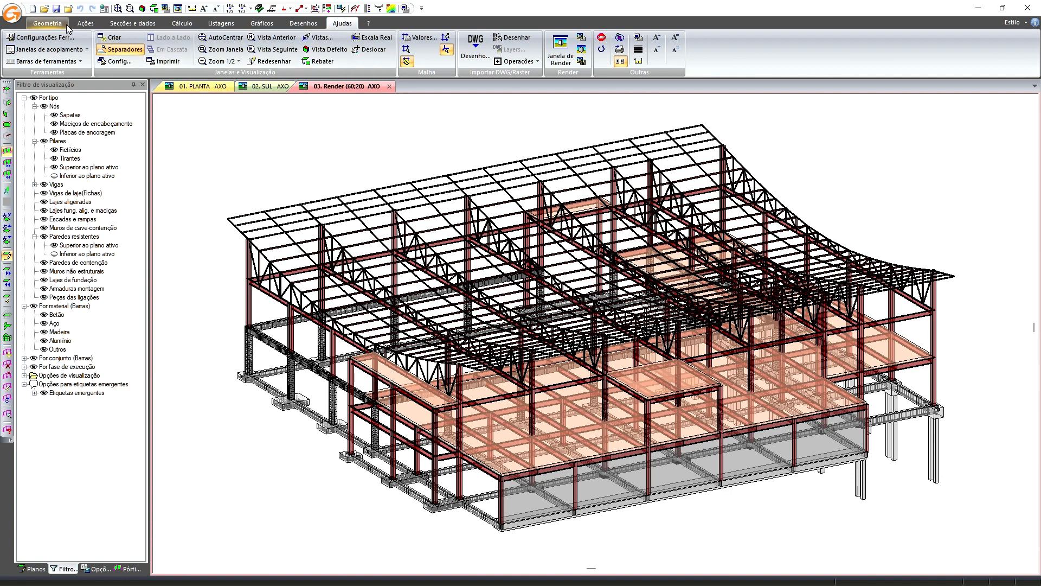
- Open the general measurement (Medição geral) dialog for the structure and move it clear of the model
click(223, 24)
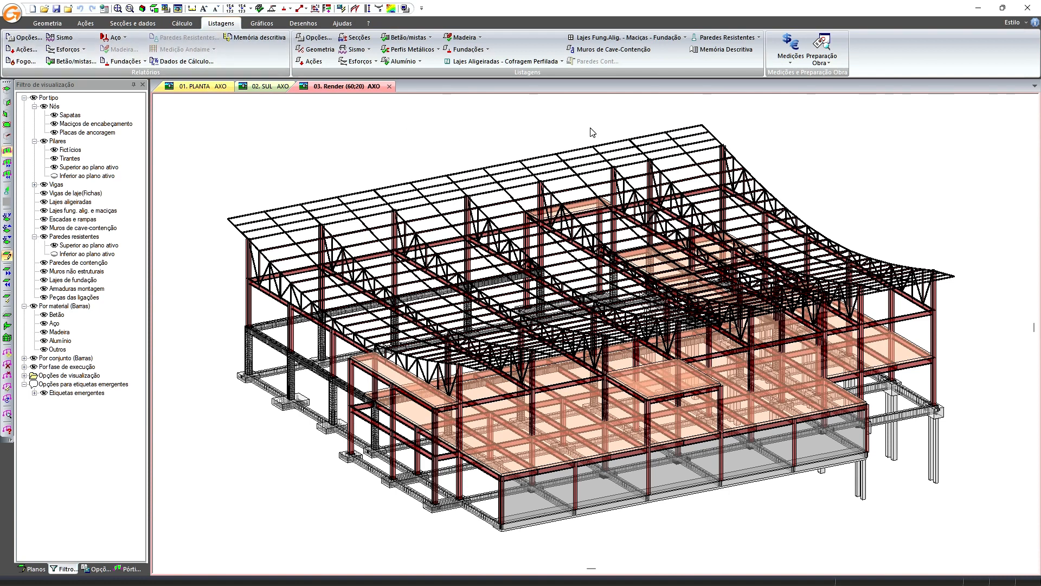
click(790, 64)
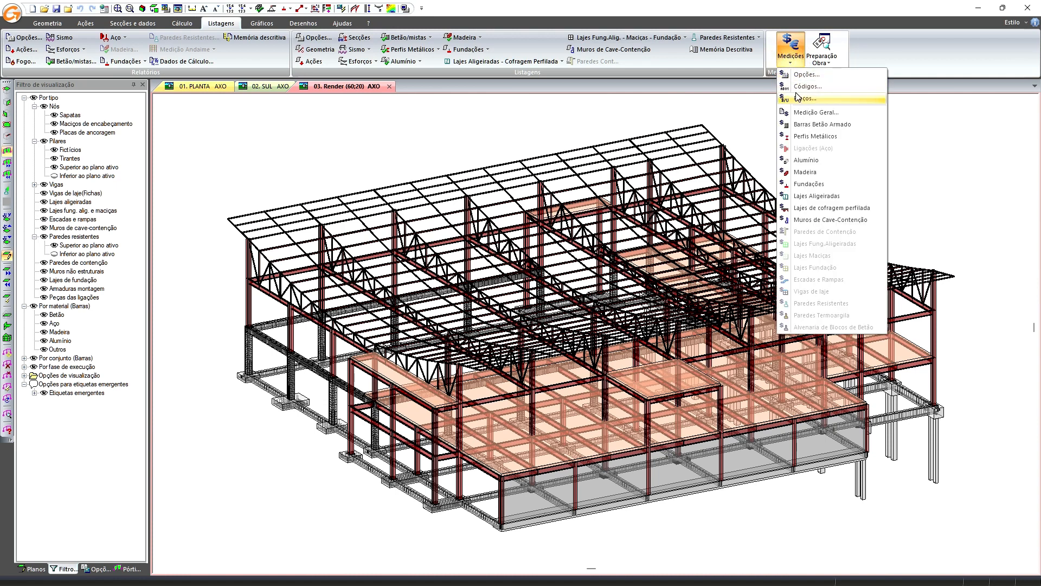
click(801, 113)
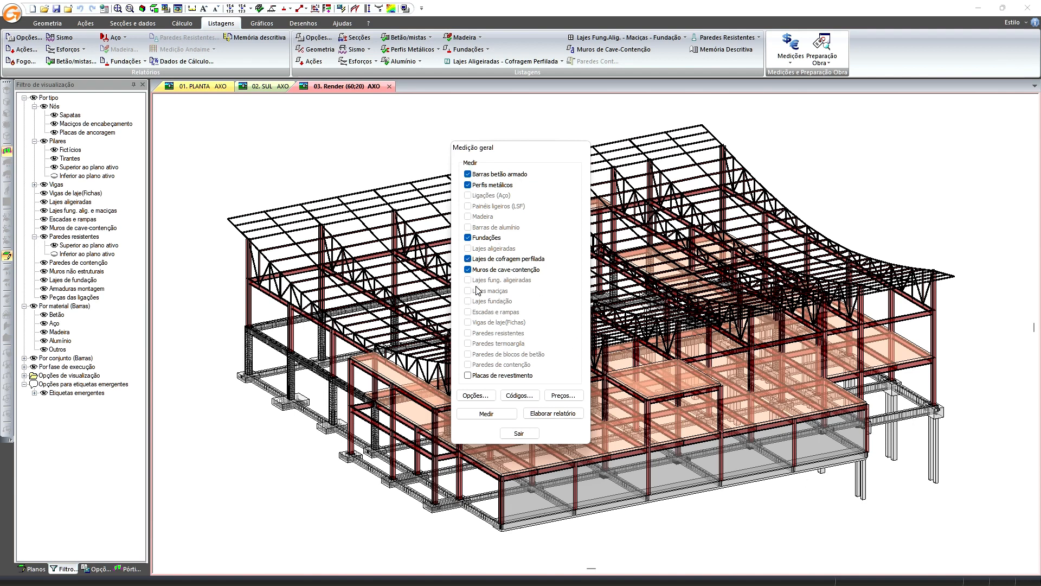
drag(530, 151, 252, 176)
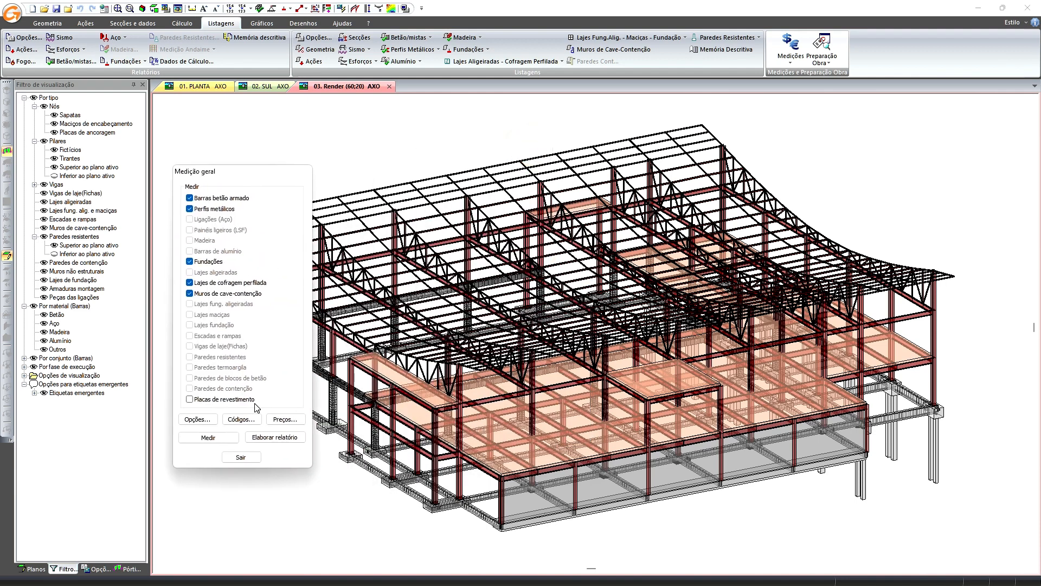
- Set the measurement options to GEST output saved as "Exemplo Medições Dia 05" in the Medições folder, including the IFC GUIDs in the measurement lines
click(196, 419)
drag(511, 186, 476, 222)
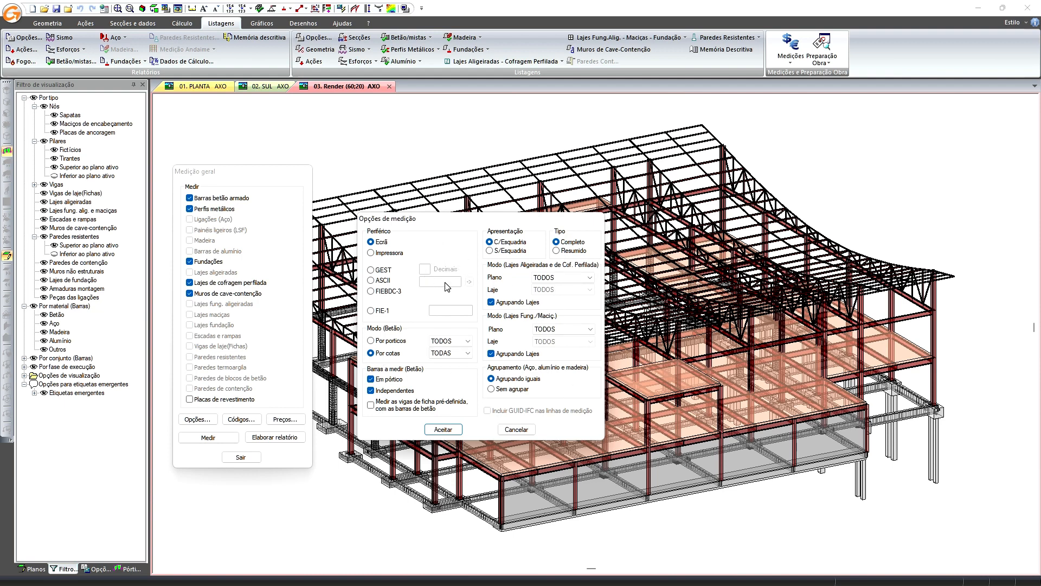
click(371, 270)
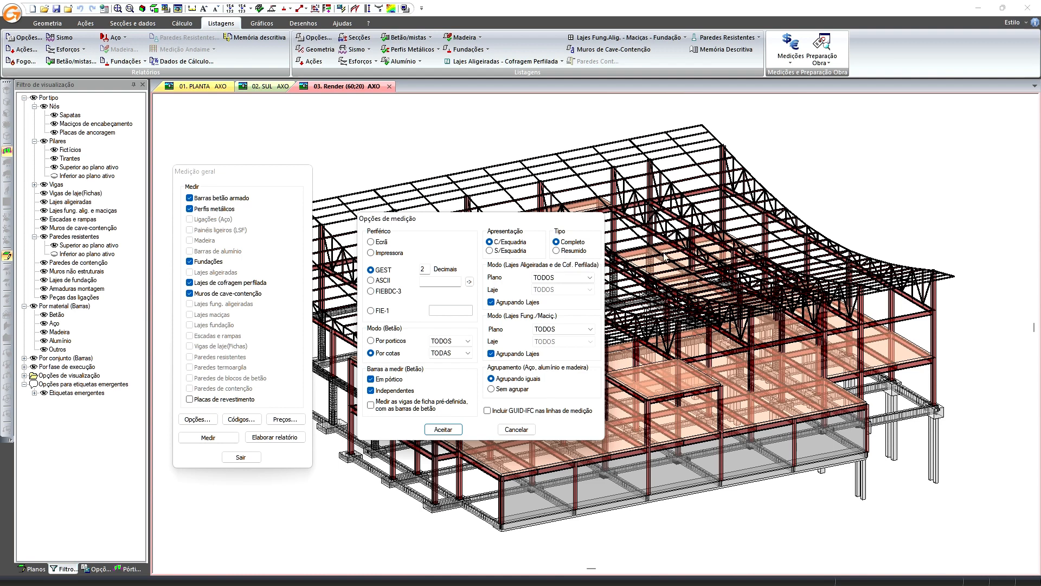
click(469, 281)
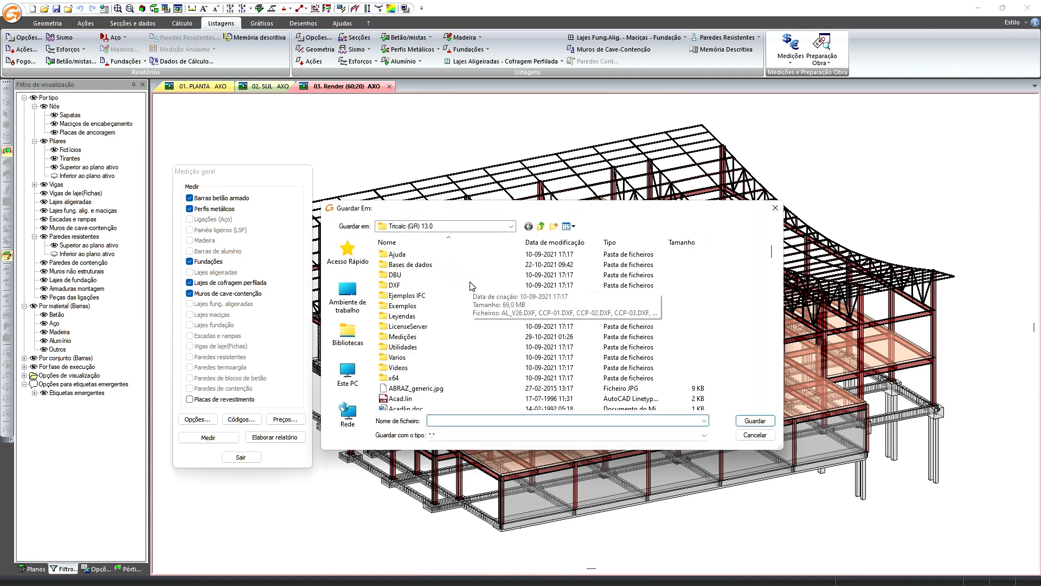
double_click(418, 337)
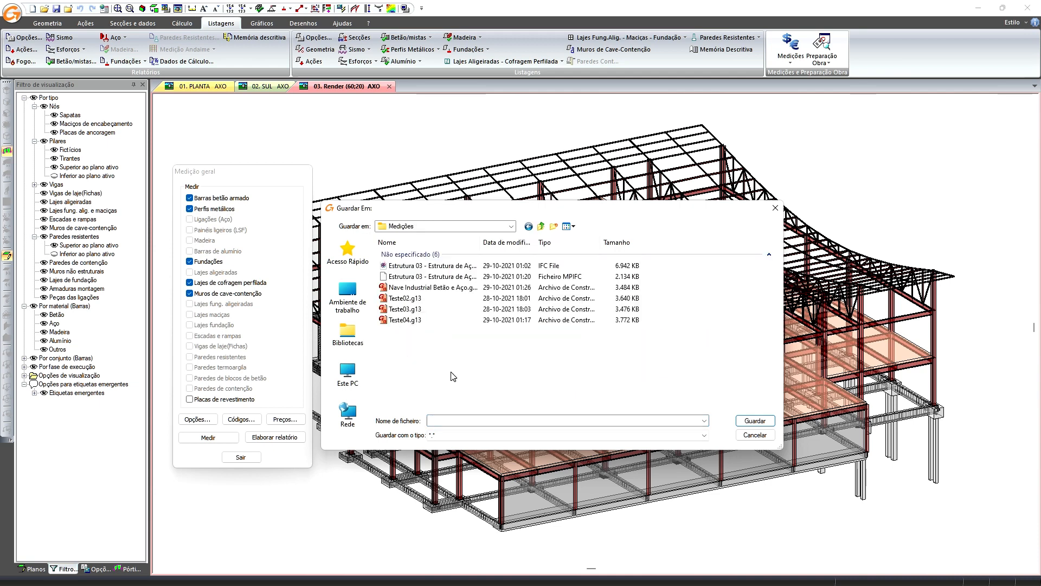
click(474, 418)
text(Exemplo Medições Dia 05)
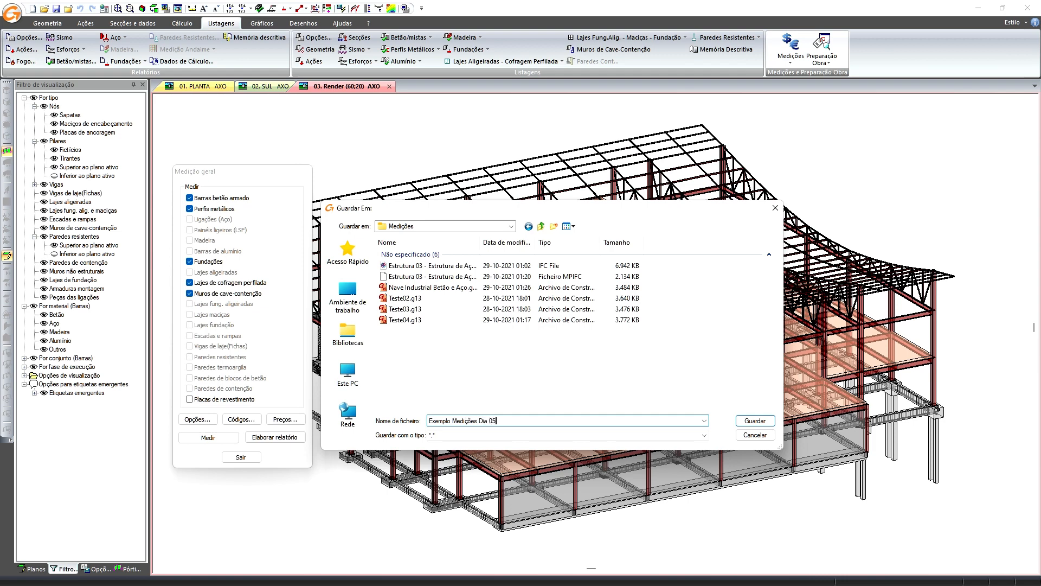
click(747, 420)
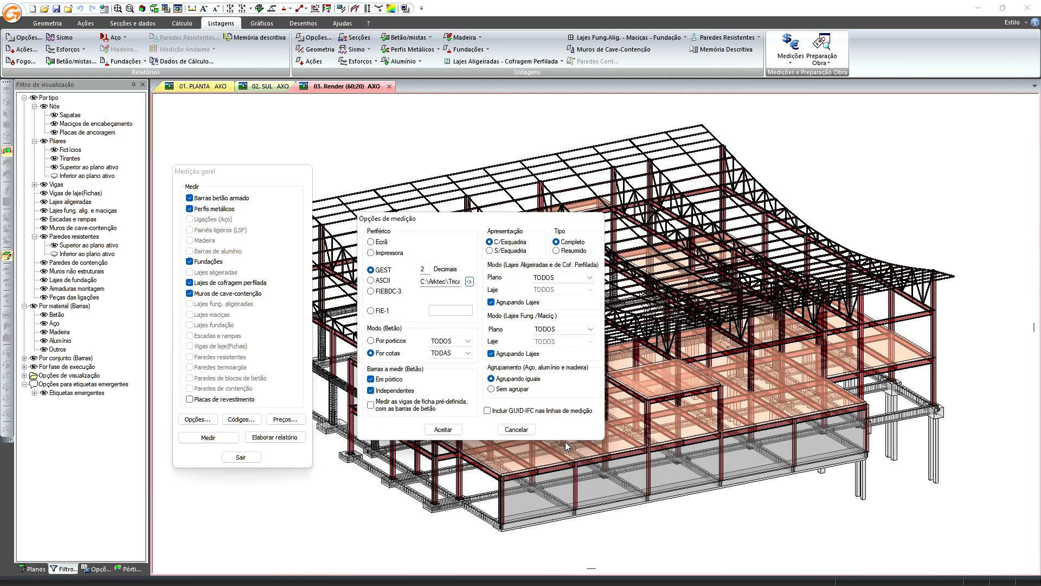
click(491, 413)
click(443, 429)
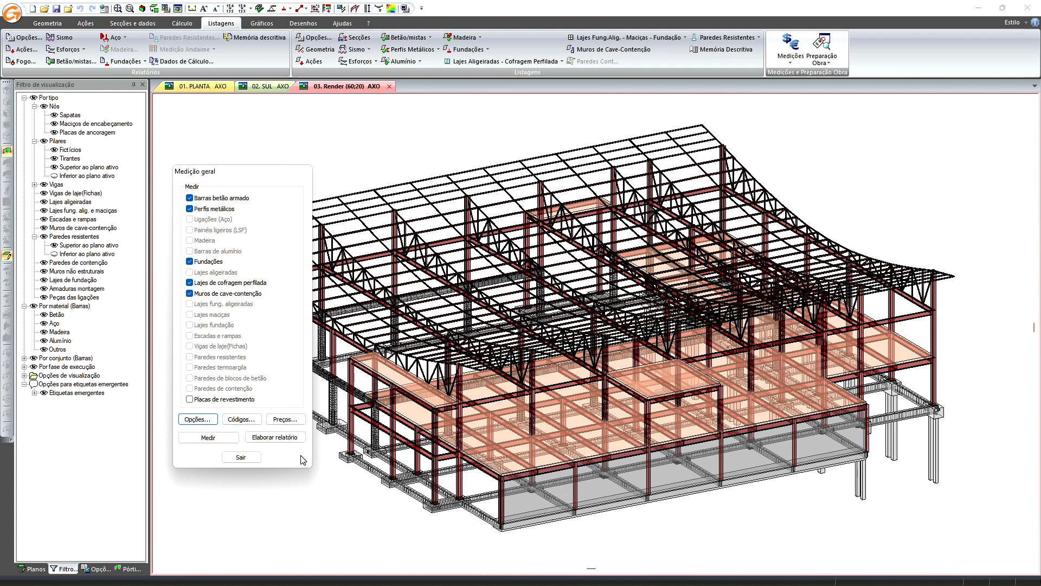
- Open the codes of the ARKTEC GEST - Base Gest Portugal price base and examine the measurement chapters 01# and 02#
click(241, 420)
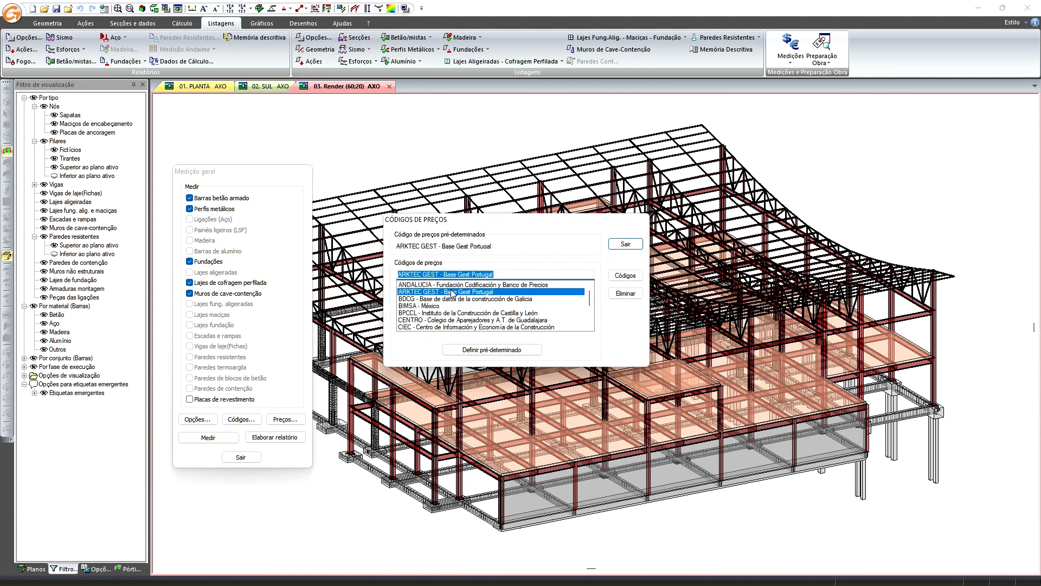
click(591, 295)
click(462, 291)
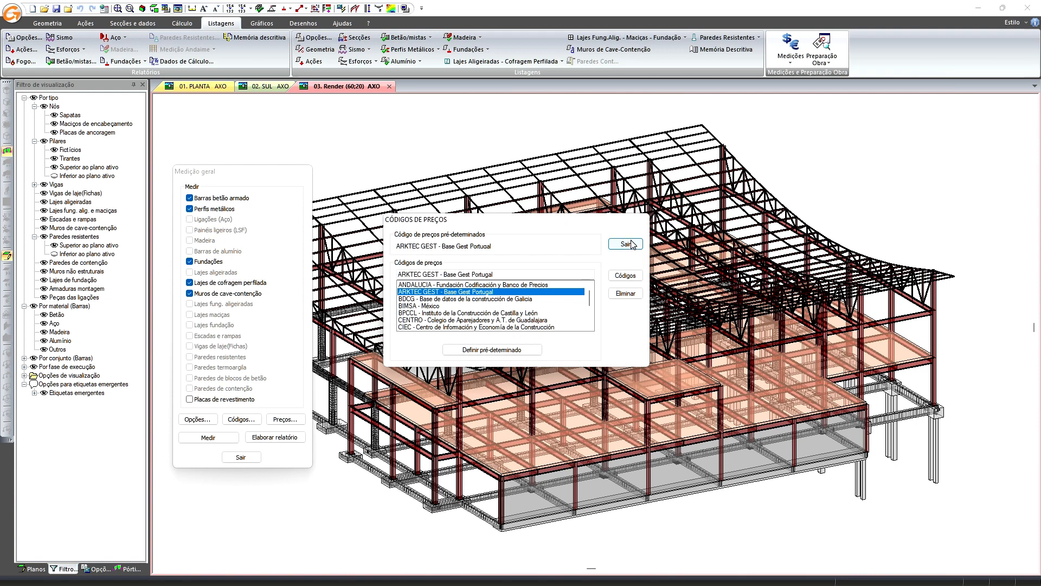
click(620, 276)
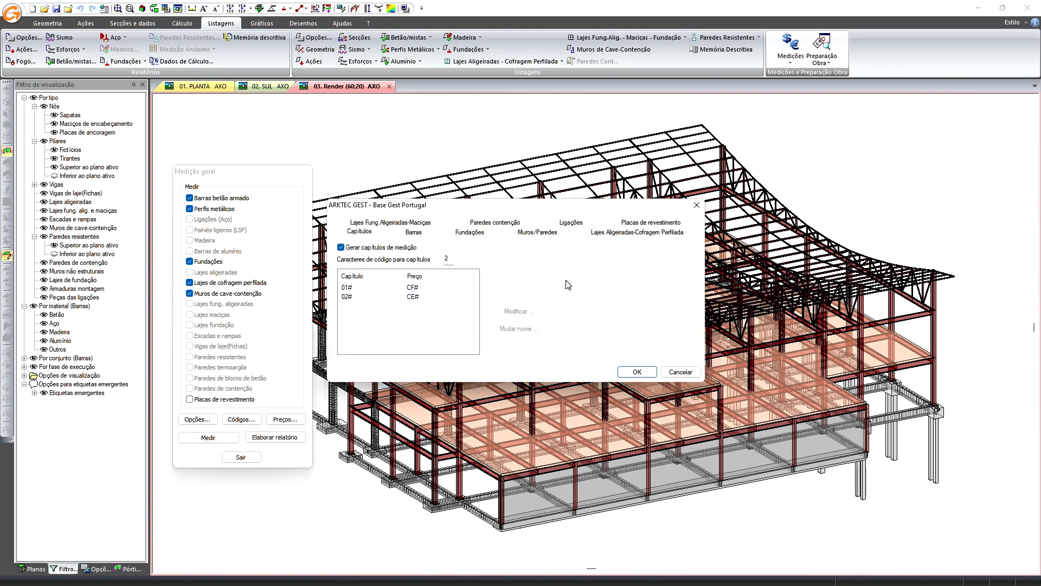
click(347, 288)
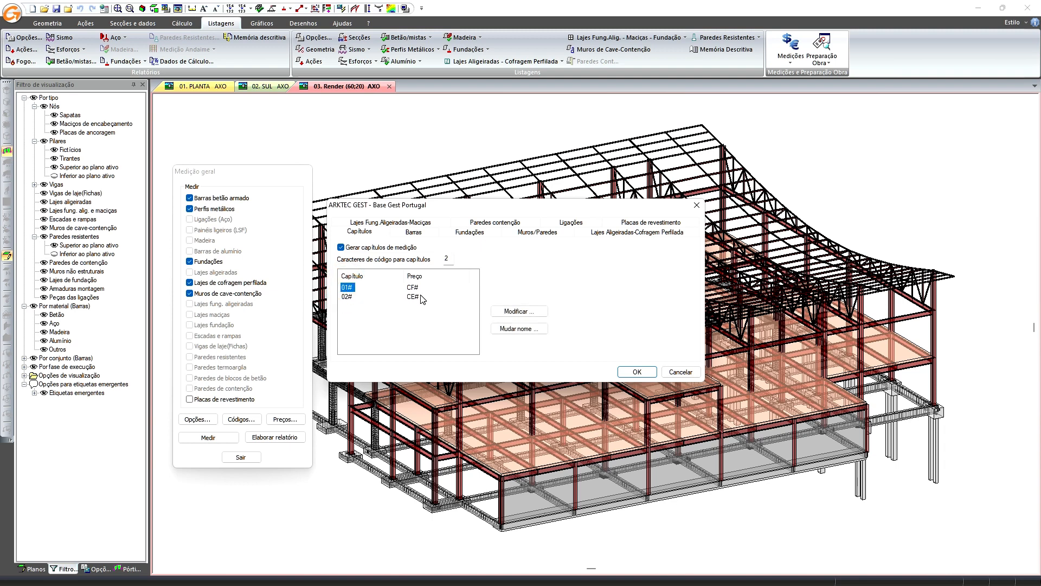
click(347, 297)
- Examine the bar article codes of beams, columns and diagonals for concrete, steel, formwork, profiles, timber and aluminium
click(414, 232)
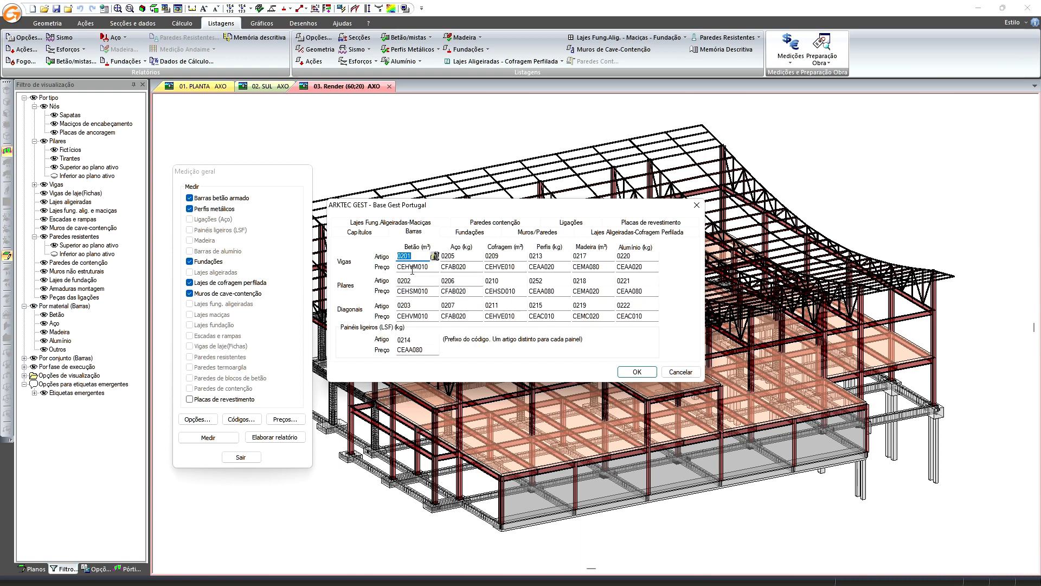
click(411, 305)
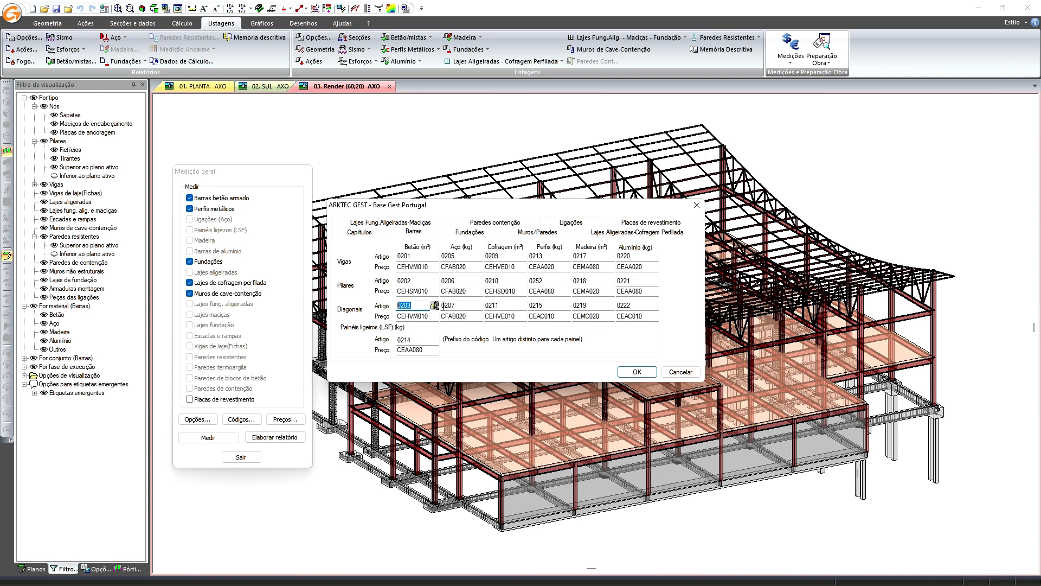
click(412, 253)
click(422, 279)
click(429, 306)
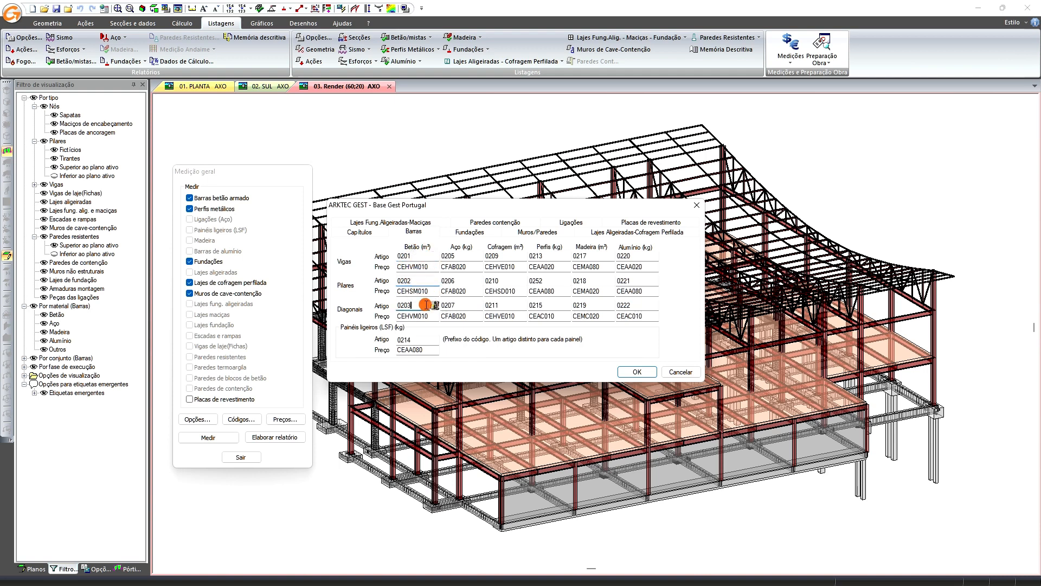
click(458, 256)
click(467, 278)
click(460, 306)
click(519, 255)
click(505, 281)
click(512, 305)
click(549, 255)
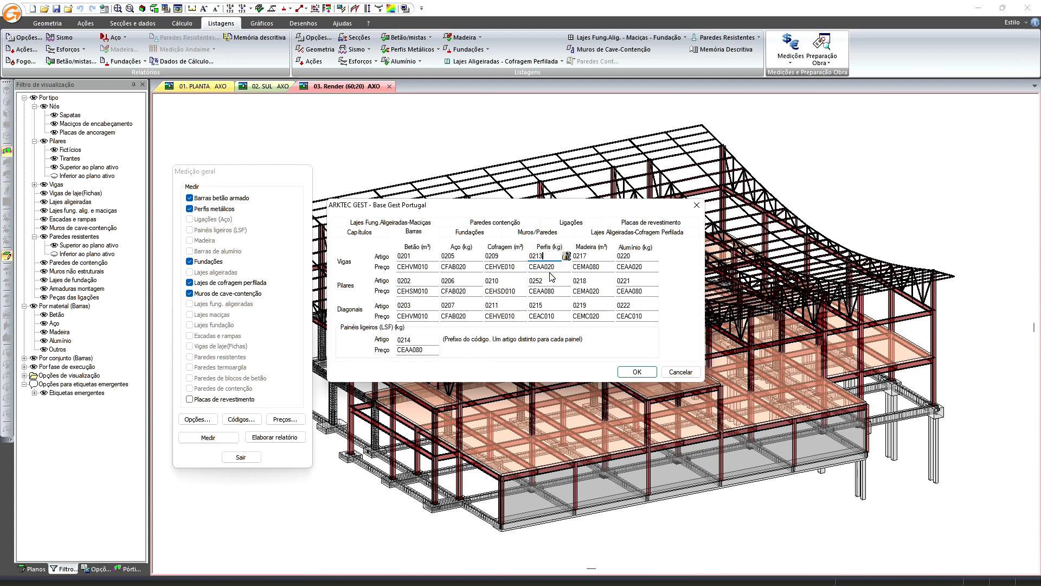
click(597, 255)
click(646, 255)
- Try to look up the beams' concrete price code in the Constructo price base, declining to locate the program manually
click(430, 266)
double_click(437, 271)
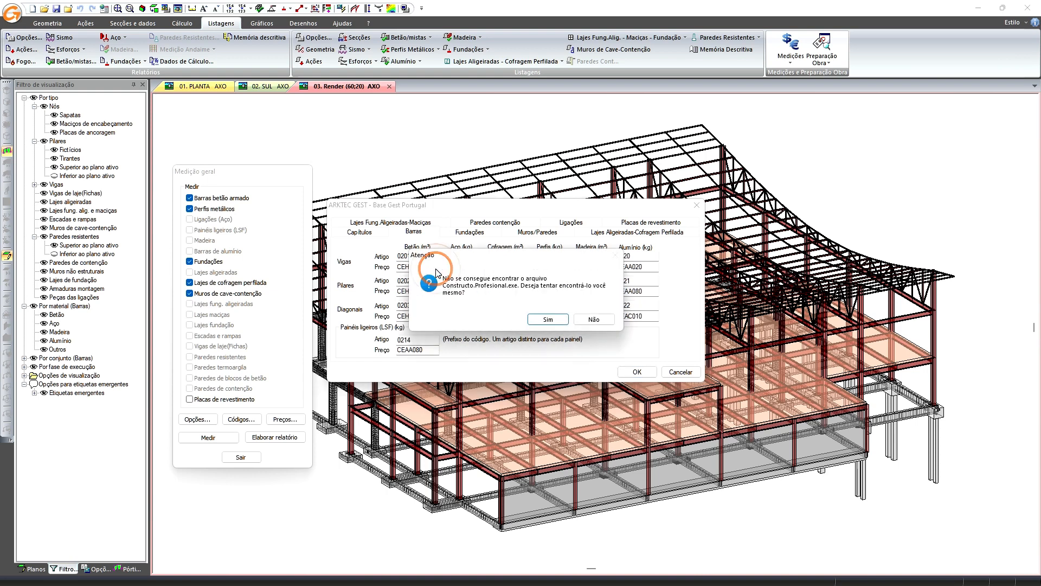
click(595, 319)
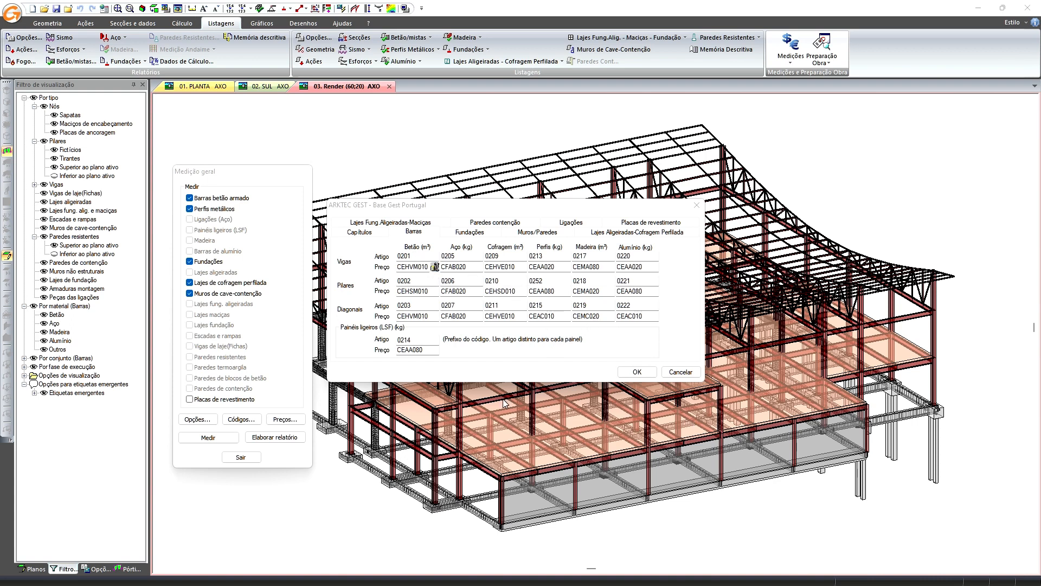
- Review the article and price codes for foundations, walls and slabs, and close the price codes
click(451, 232)
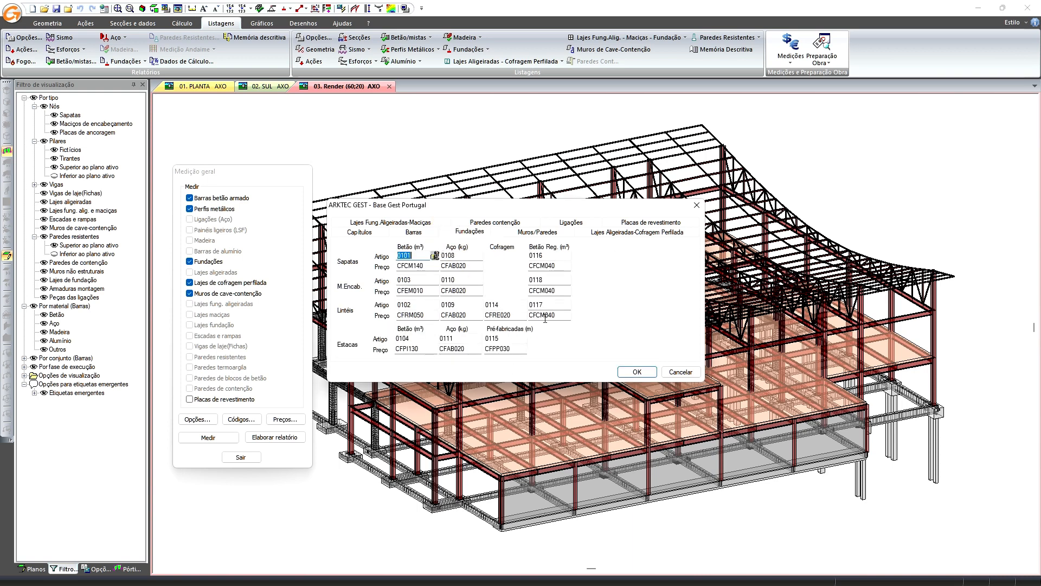
click(537, 231)
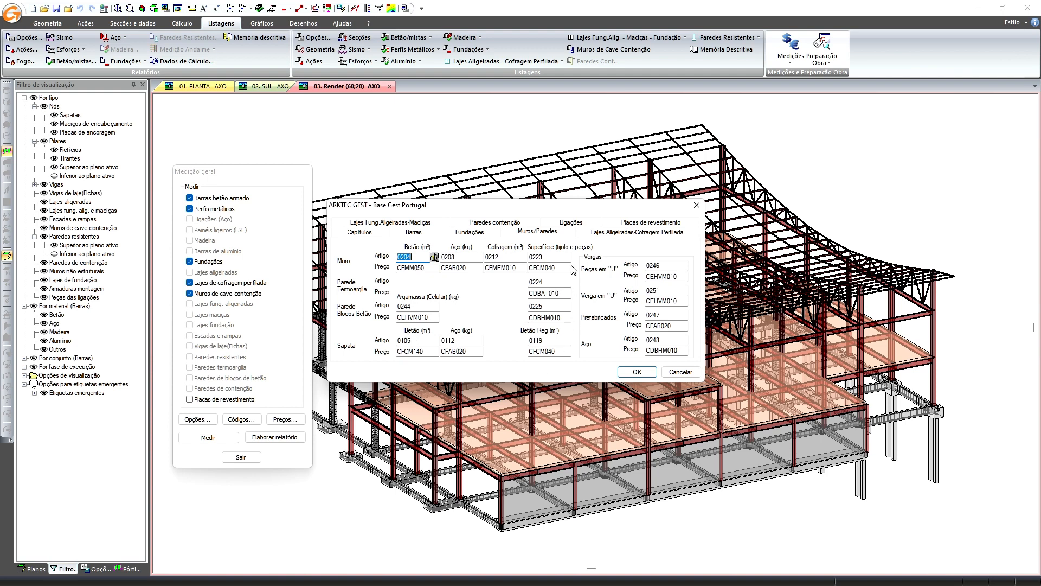
click(605, 237)
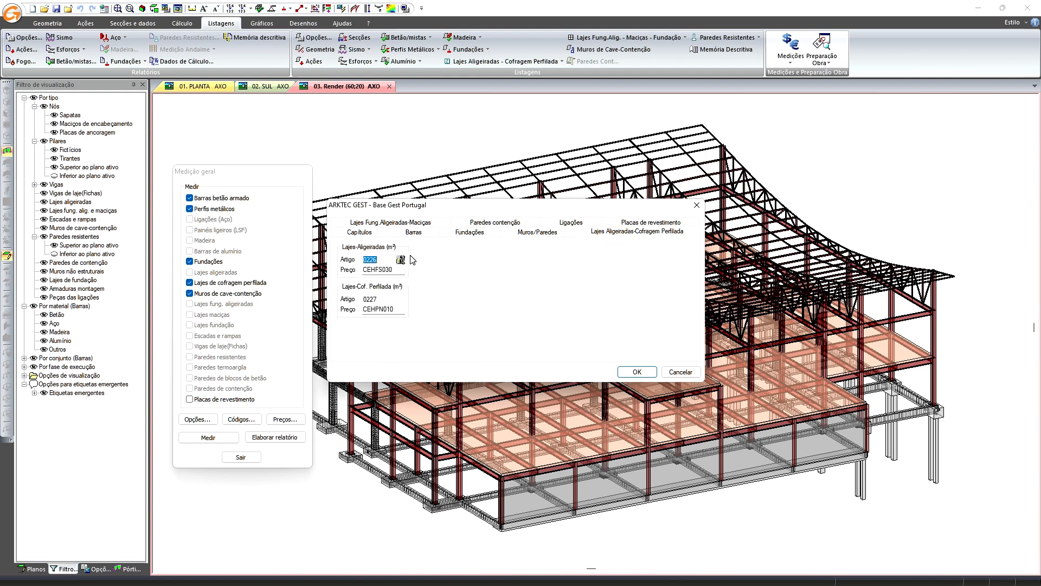
click(371, 223)
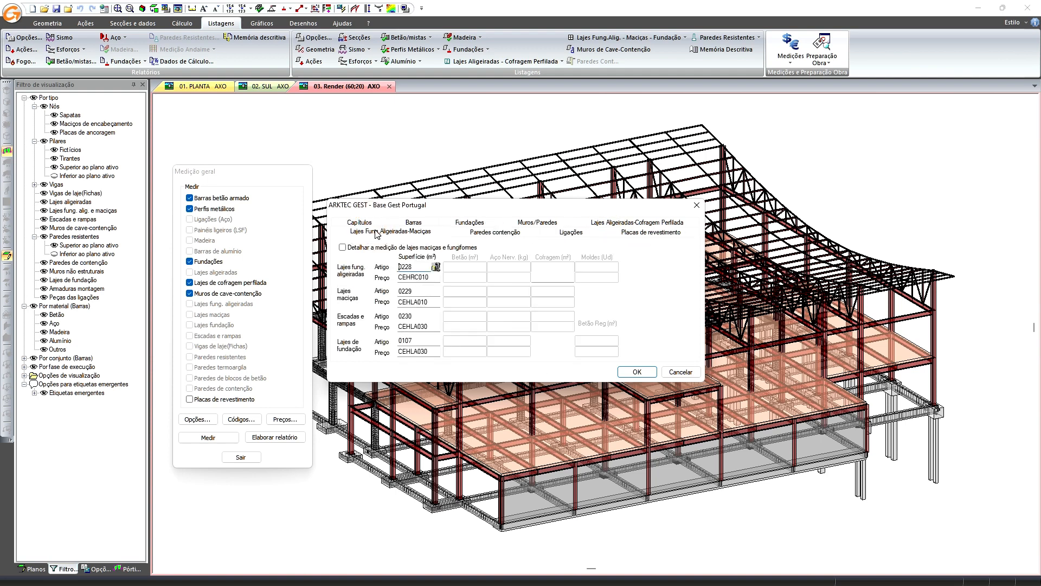
click(366, 222)
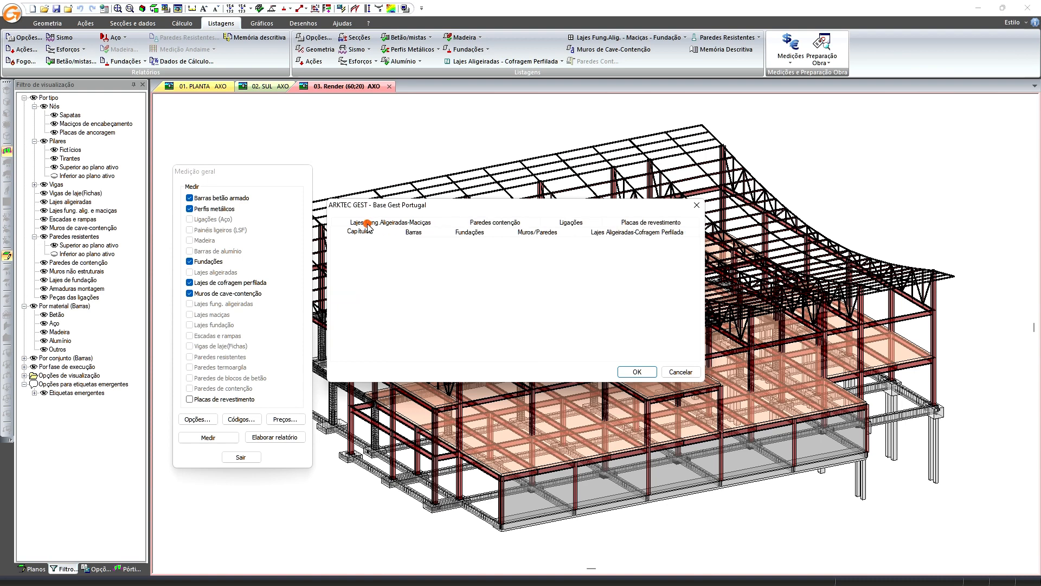
click(637, 372)
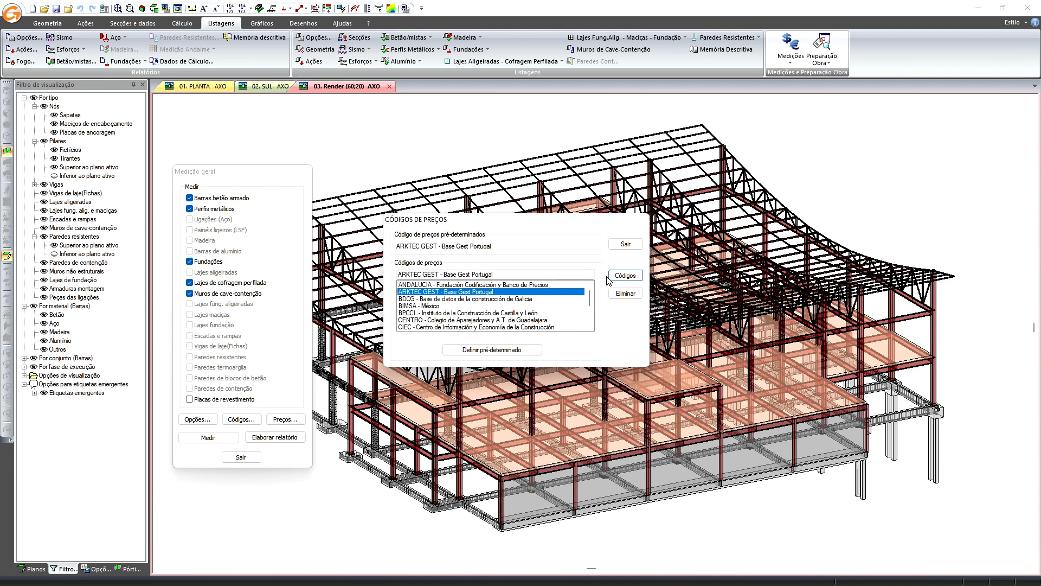
click(622, 247)
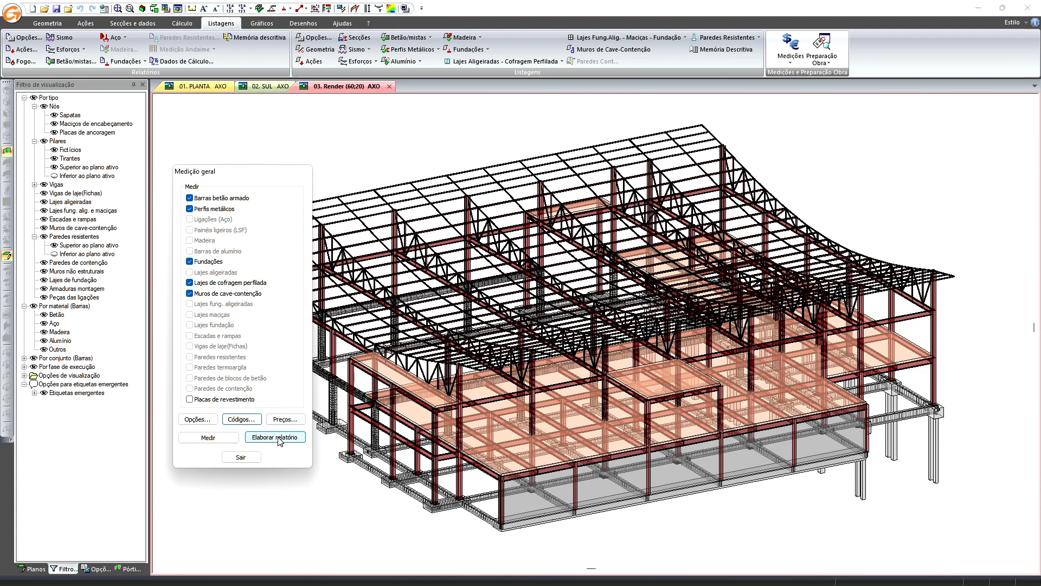
- Check the unit prices without changing them, run the general measurement and close it
click(284, 420)
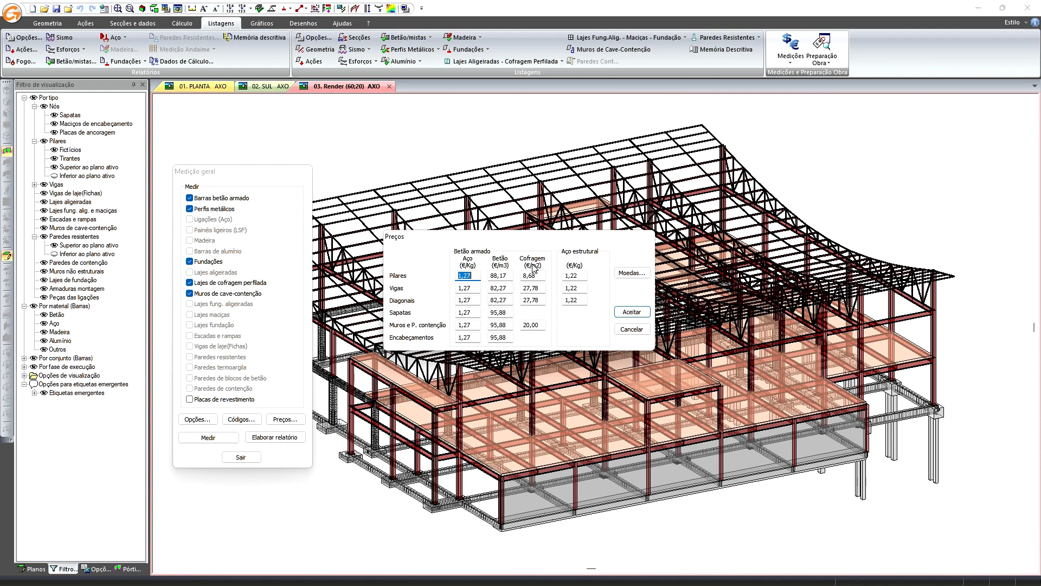
click(630, 329)
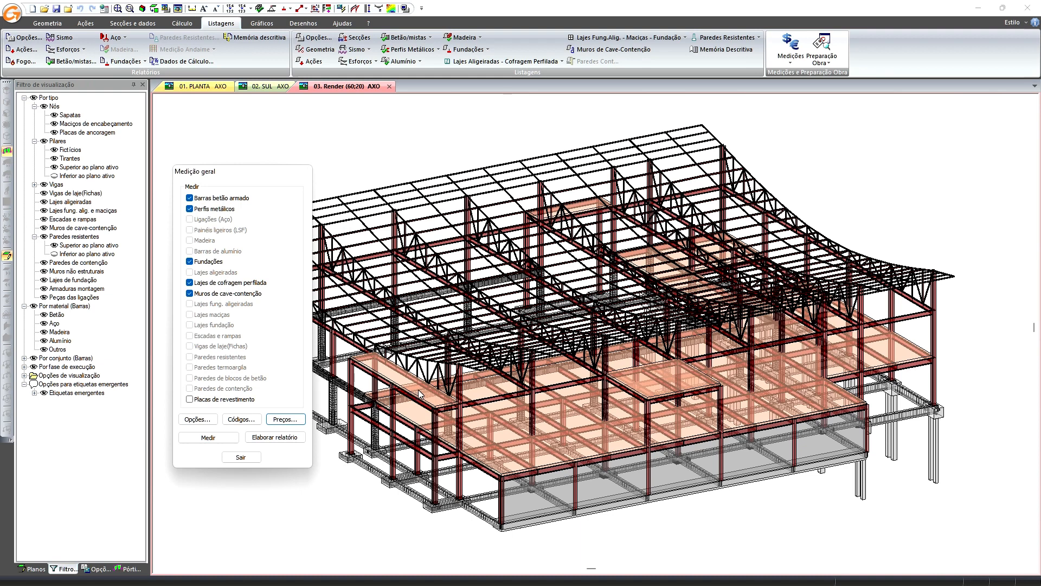
click(220, 437)
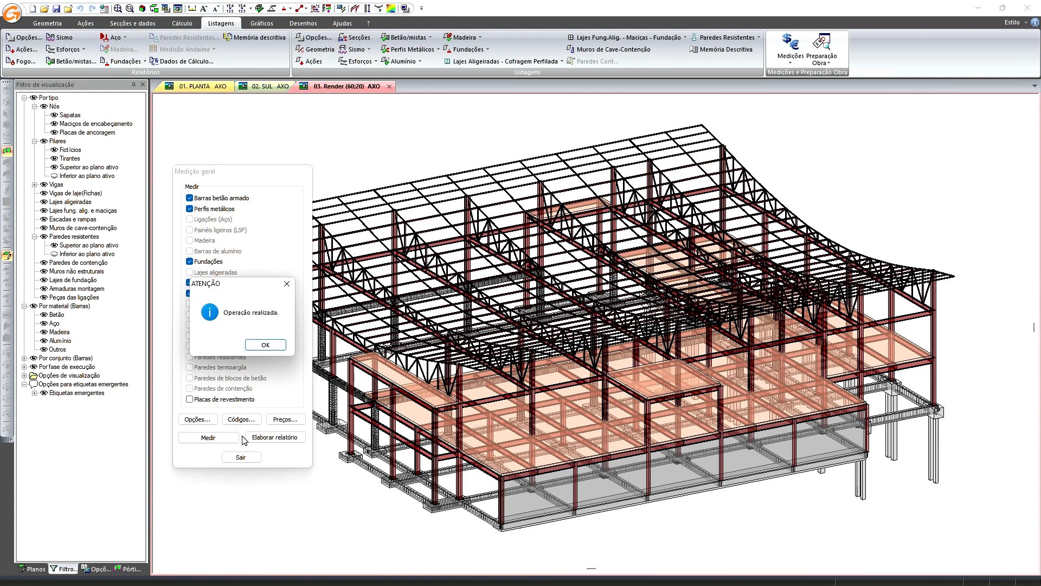
click(277, 348)
click(252, 458)
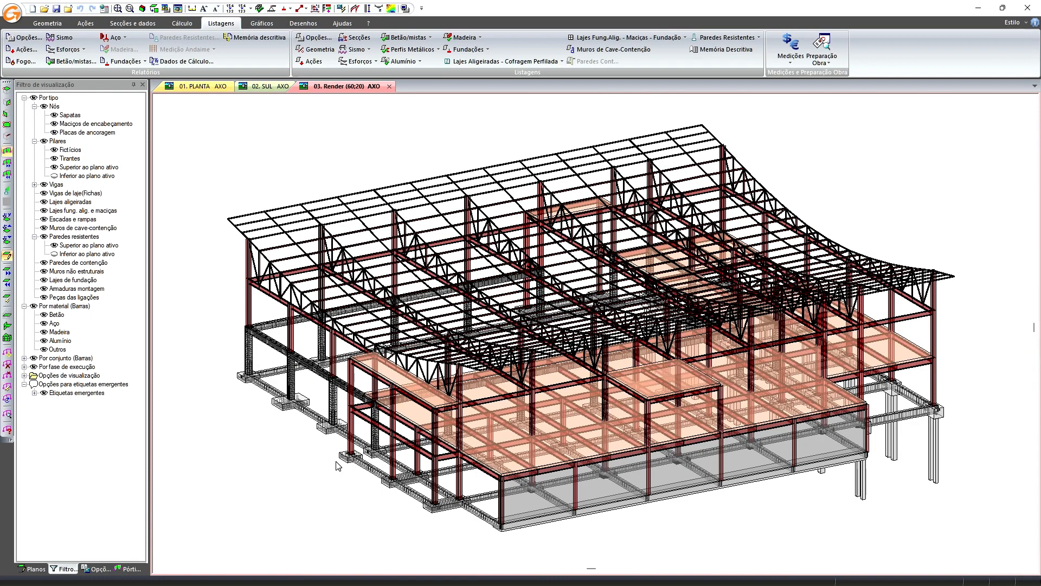
- Switch to Constructo and start opening an existing project file, browsing to the Arktec folder on drive C
key(alt+Tab)
key(alt+Tab)
key(alt+Tab)
key(alt+Tab)
key(alt+Tab)
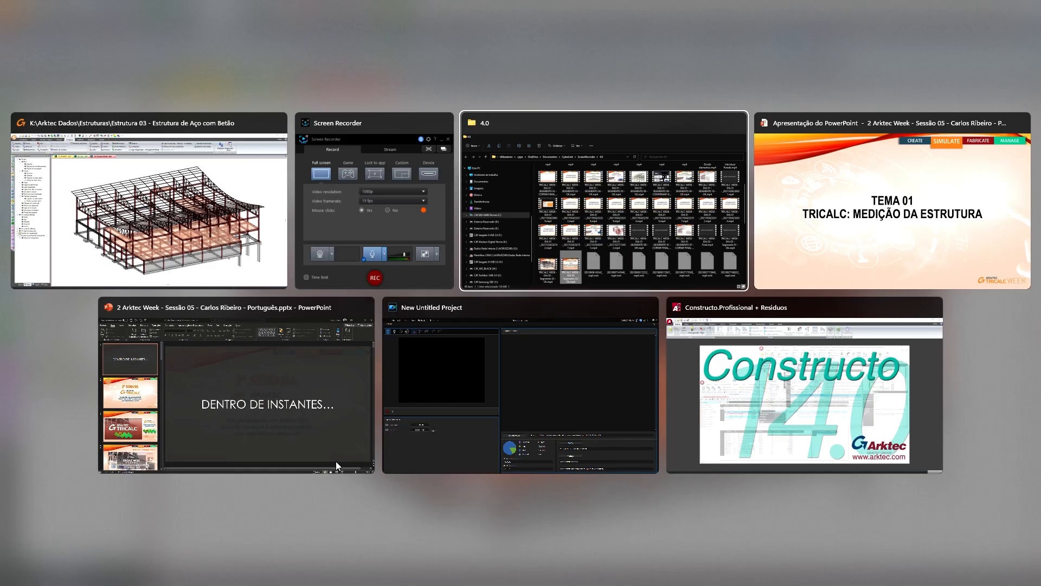
key(alt+Tab)
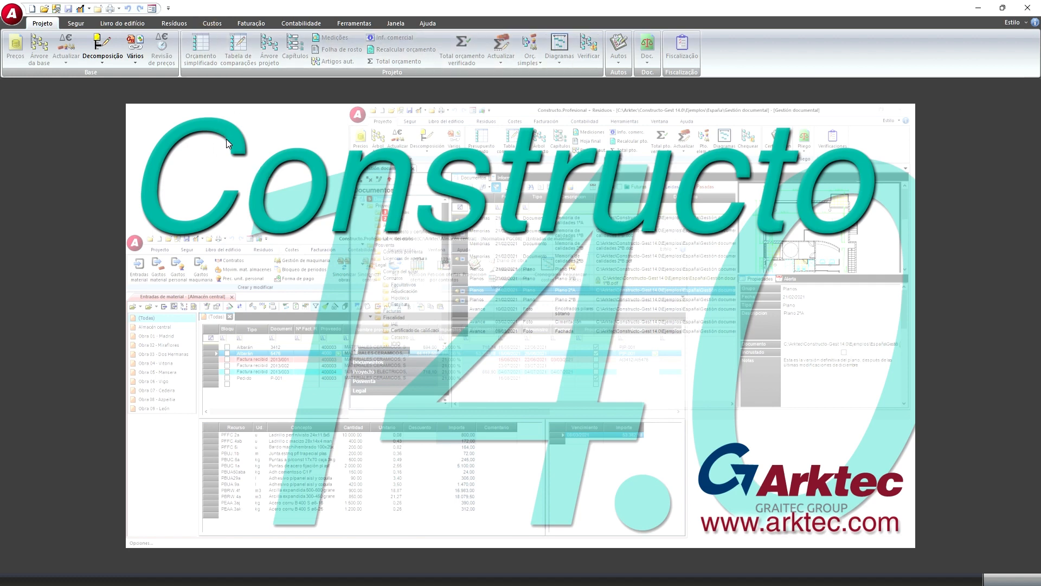
click(11, 14)
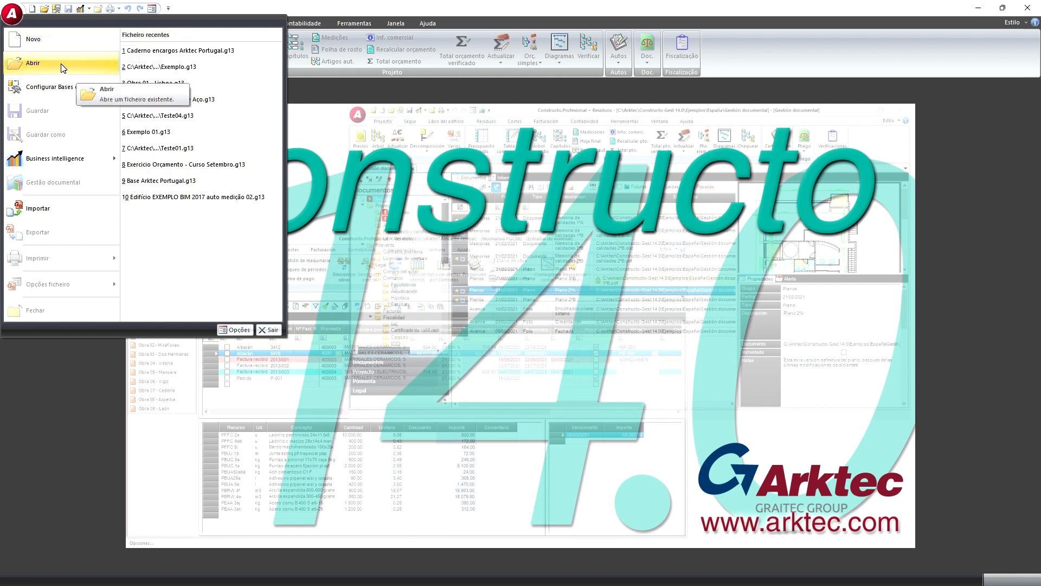
click(64, 68)
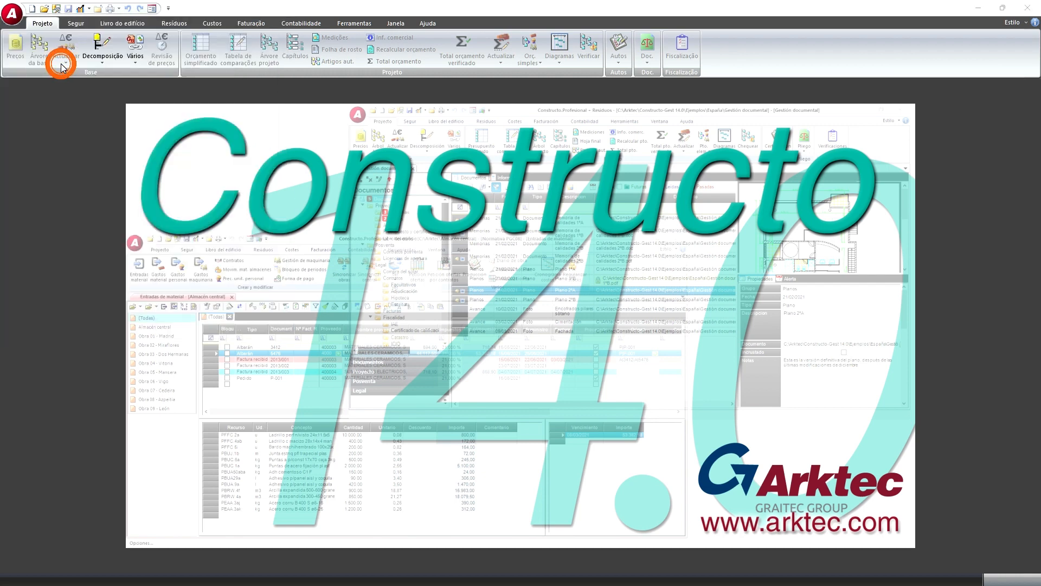
click(551, 208)
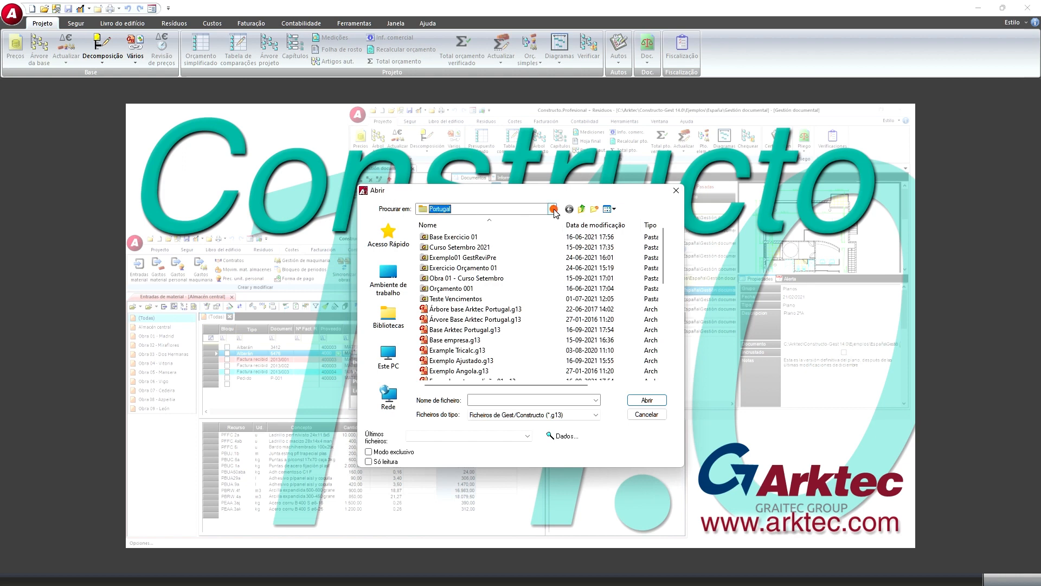
click(551, 210)
drag(553, 316, 550, 297)
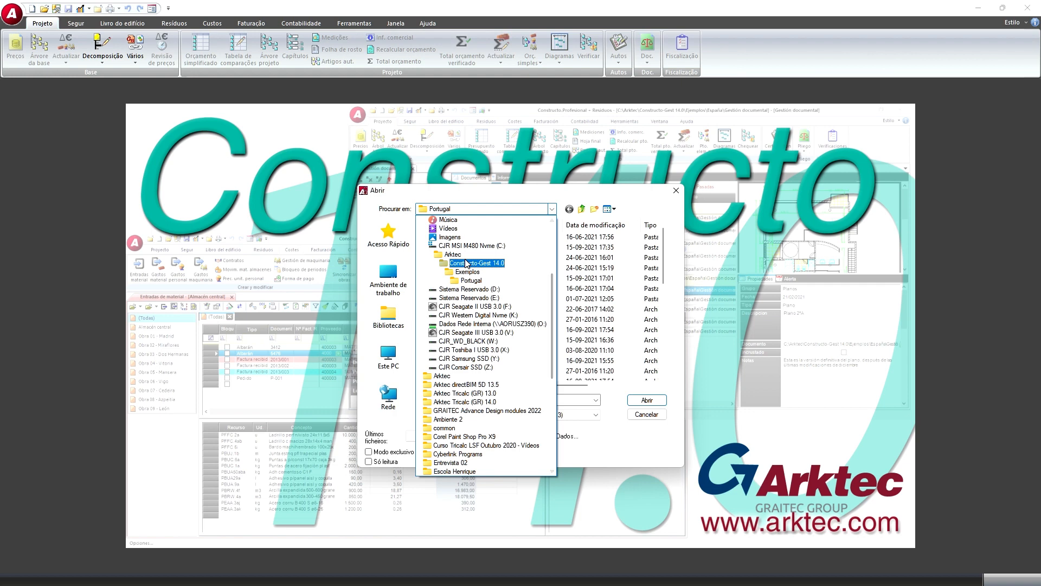
click(458, 247)
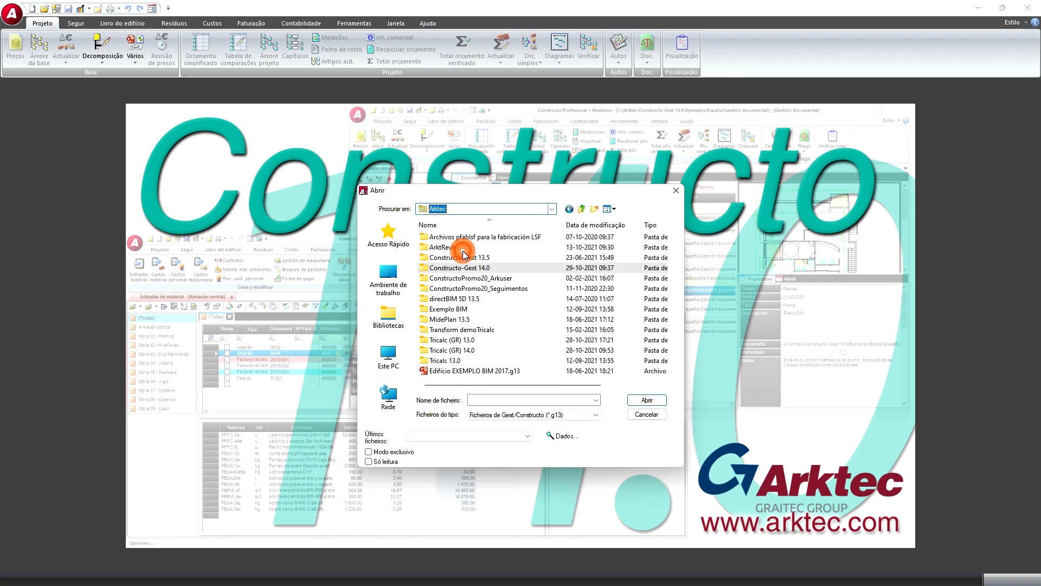
double_click(455, 360)
scroll(501, 324, down, 2)
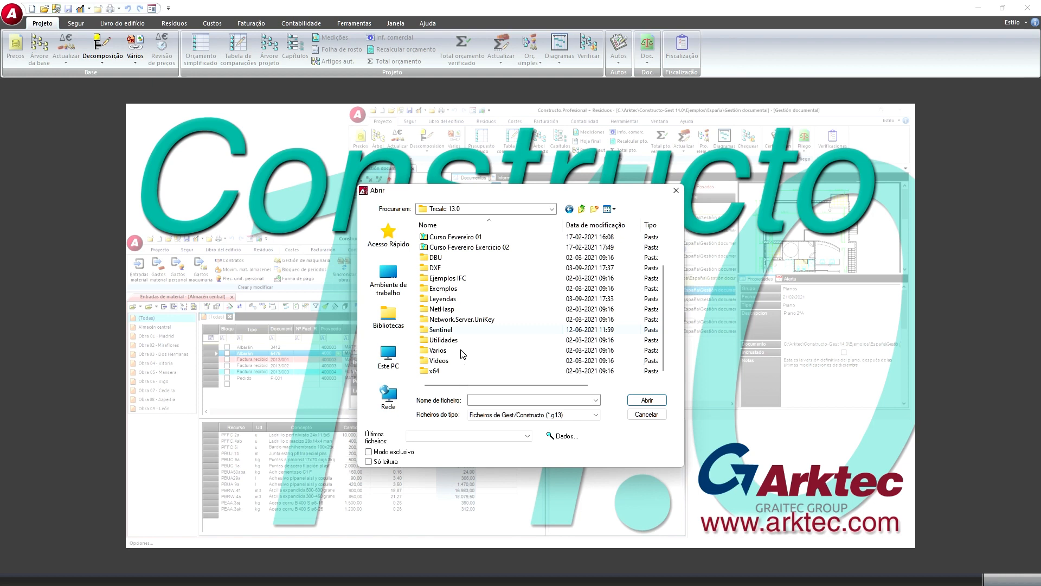
scroll(463, 347, up, 2)
scroll(463, 346, down, 2)
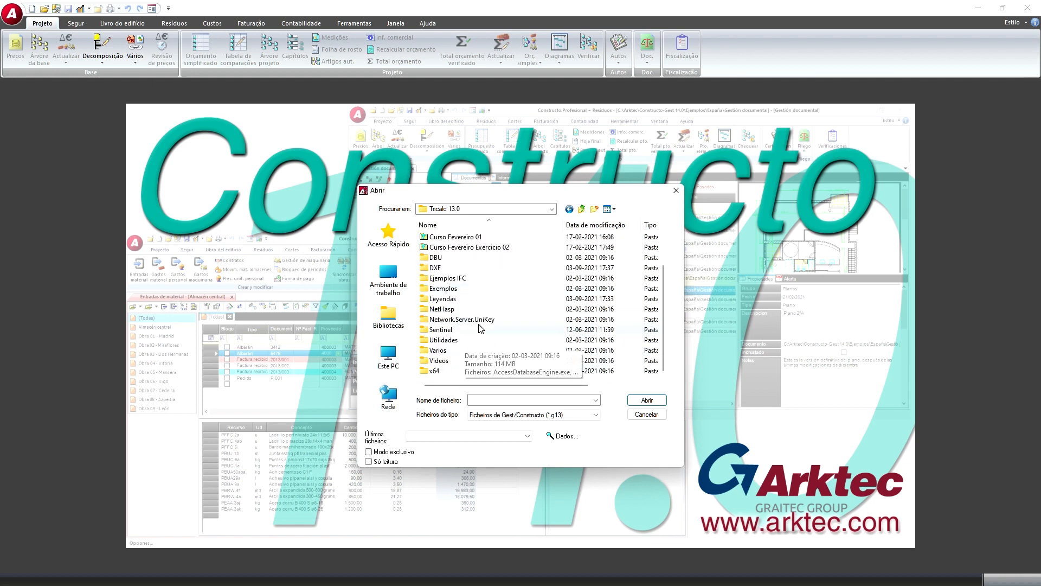
click(551, 209)
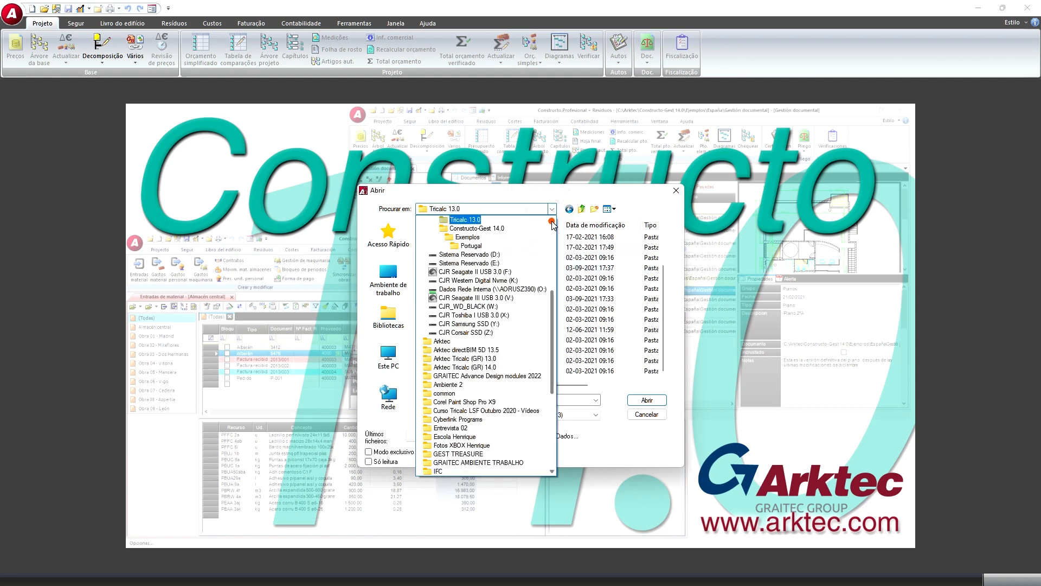
click(552, 221)
click(474, 237)
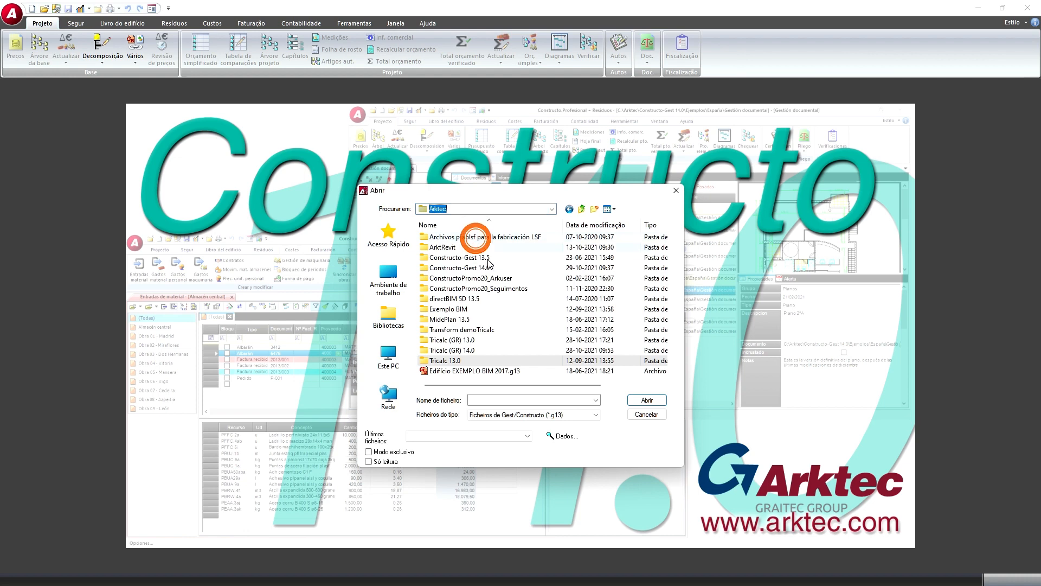
- Open the project file Exemplo Medições Dia 05.g13 from the Medições folder of Tricalc (GR) 13.0
double_click(472, 339)
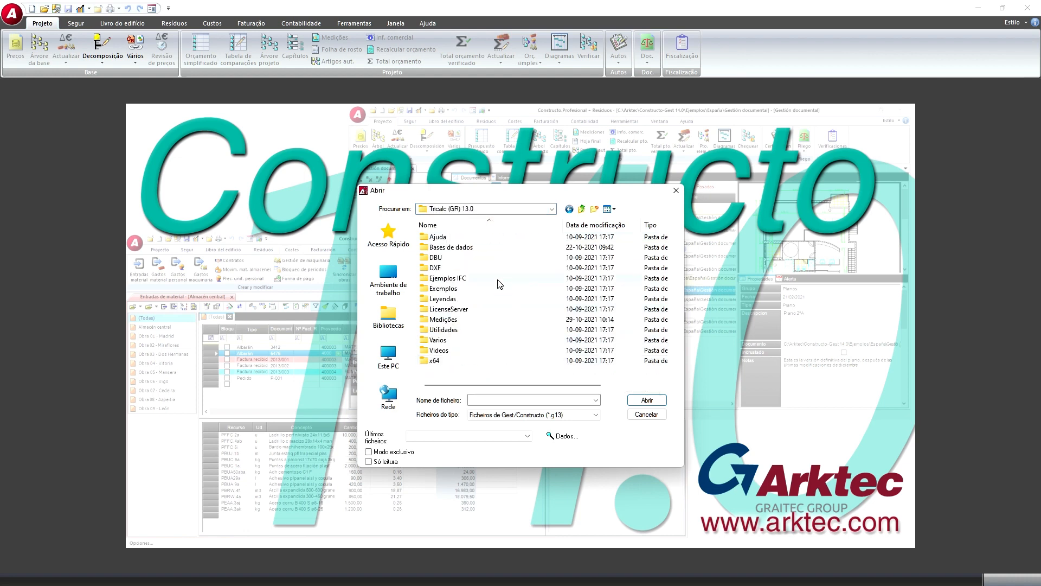
double_click(475, 320)
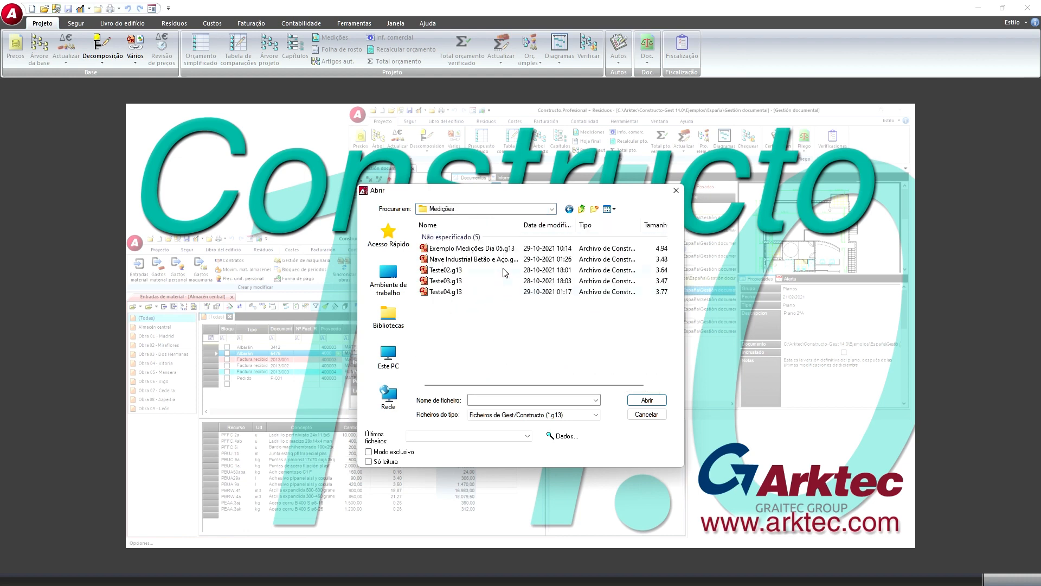
double_click(523, 229)
click(453, 251)
click(648, 399)
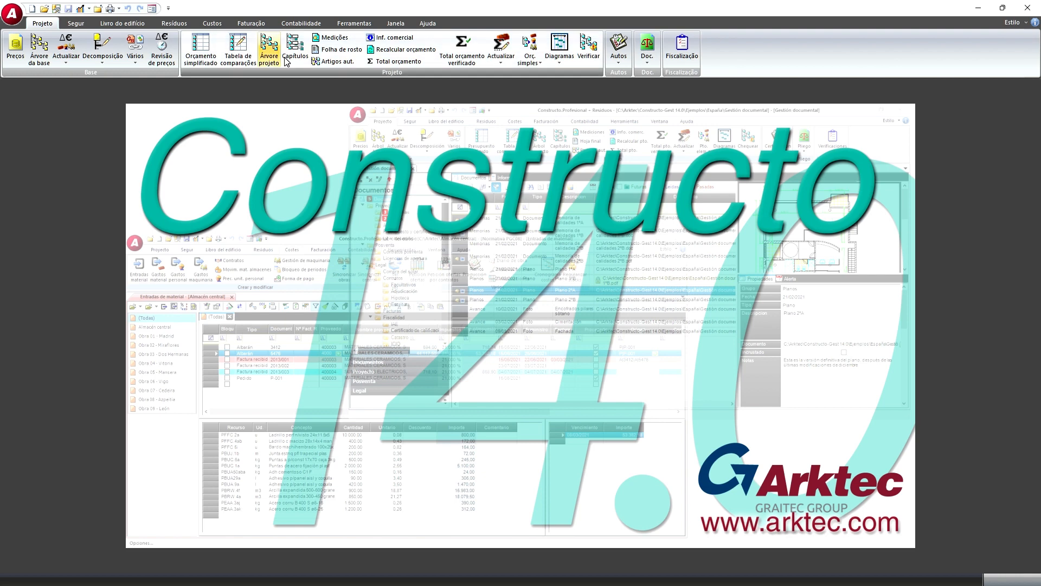
- Update the project base of Exemplo Medições Dia 05 from the price base Base Arktec Portugal and leave the dialog
click(501, 57)
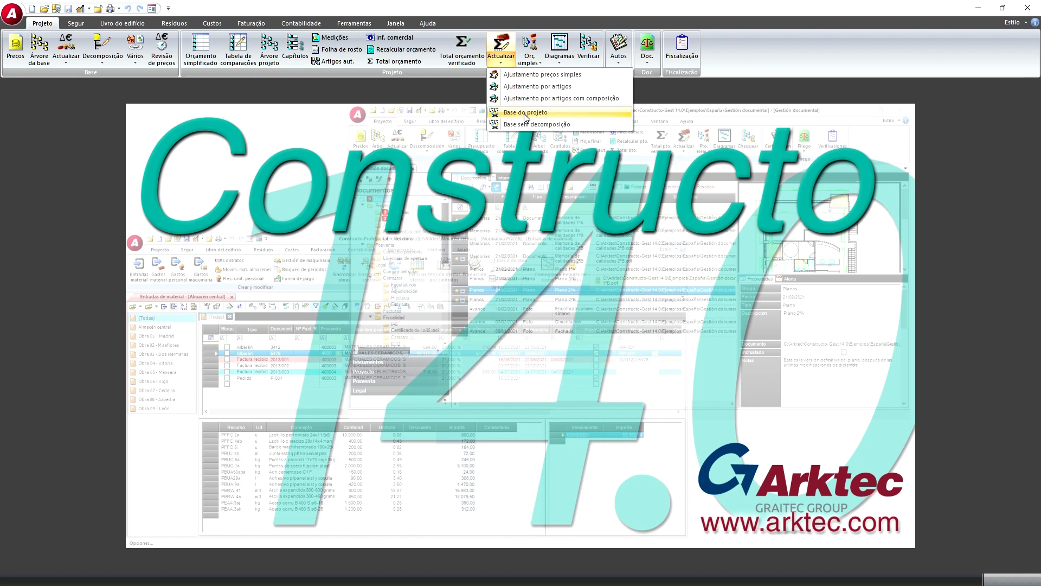
click(525, 115)
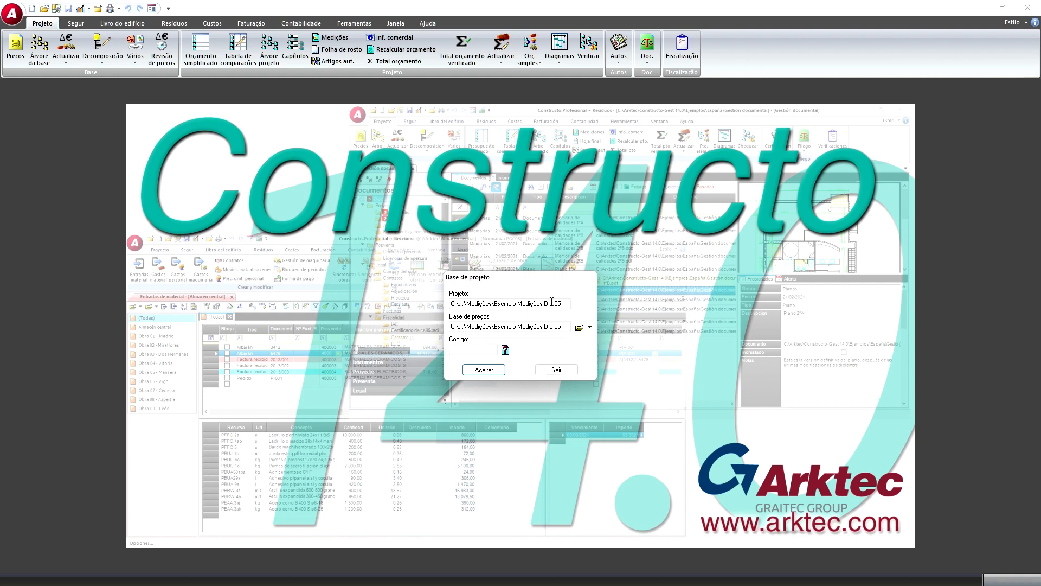
click(589, 327)
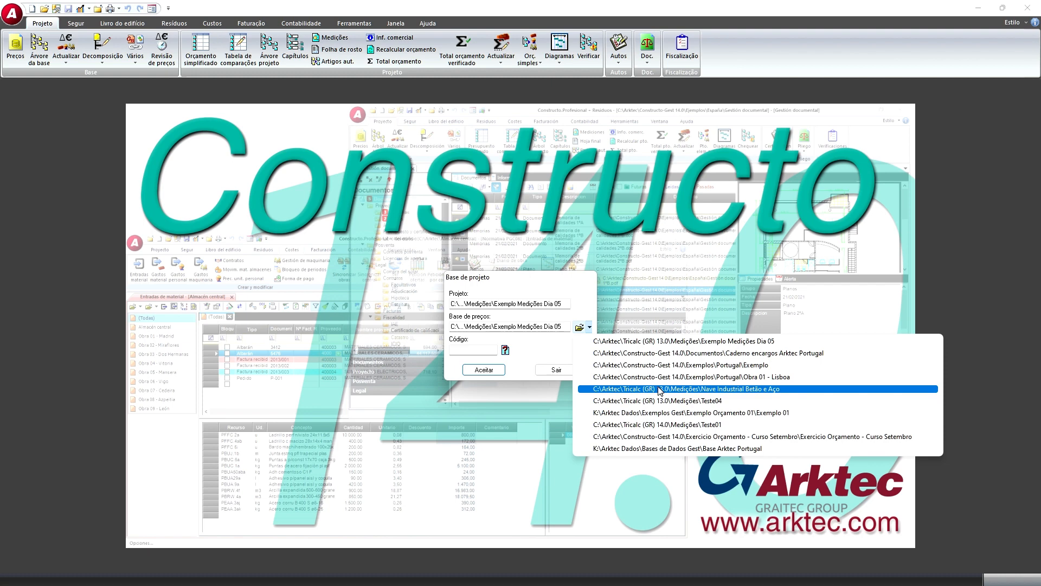
click(672, 449)
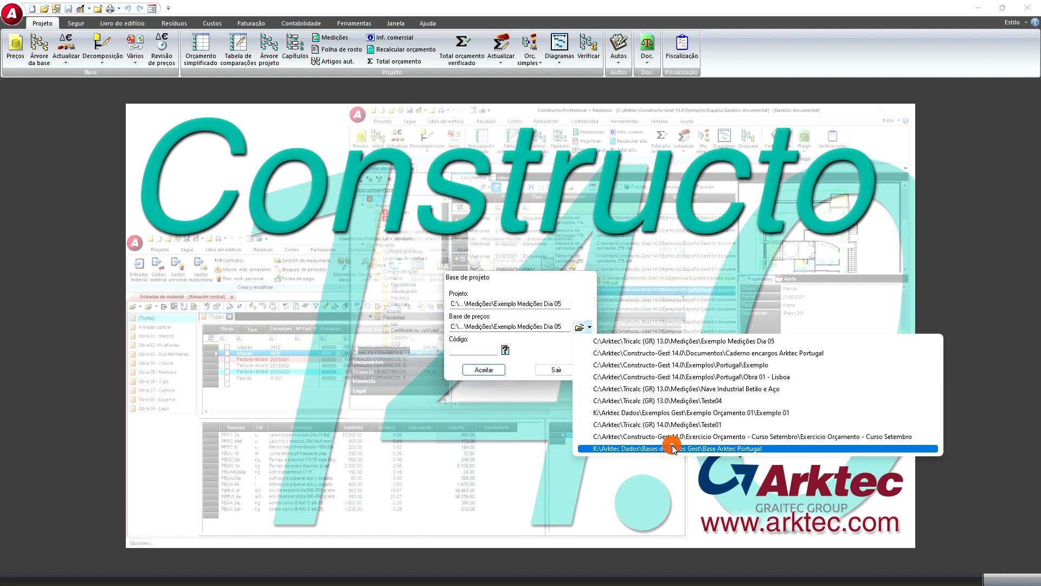
click(484, 370)
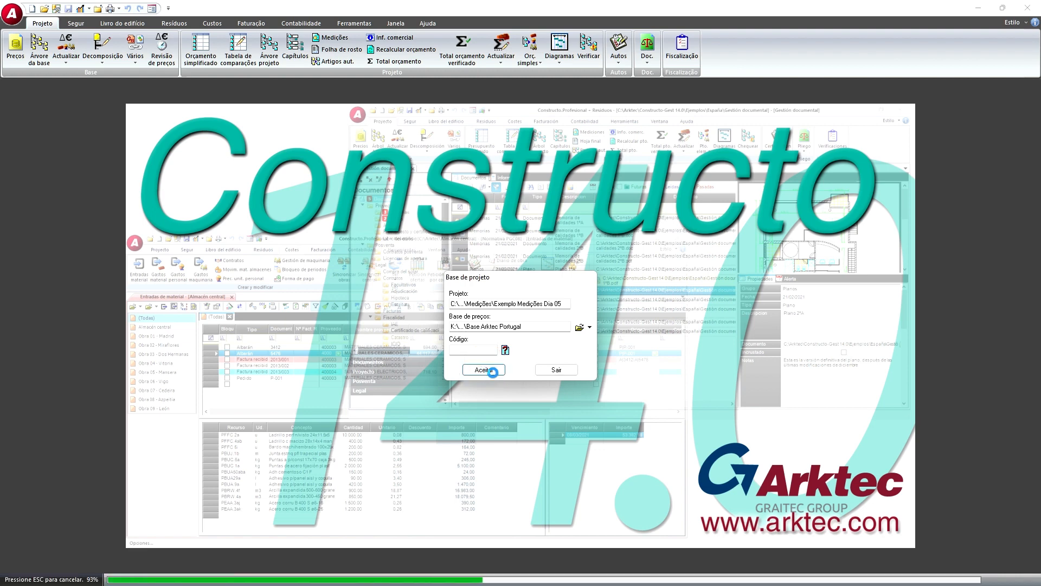
click(565, 371)
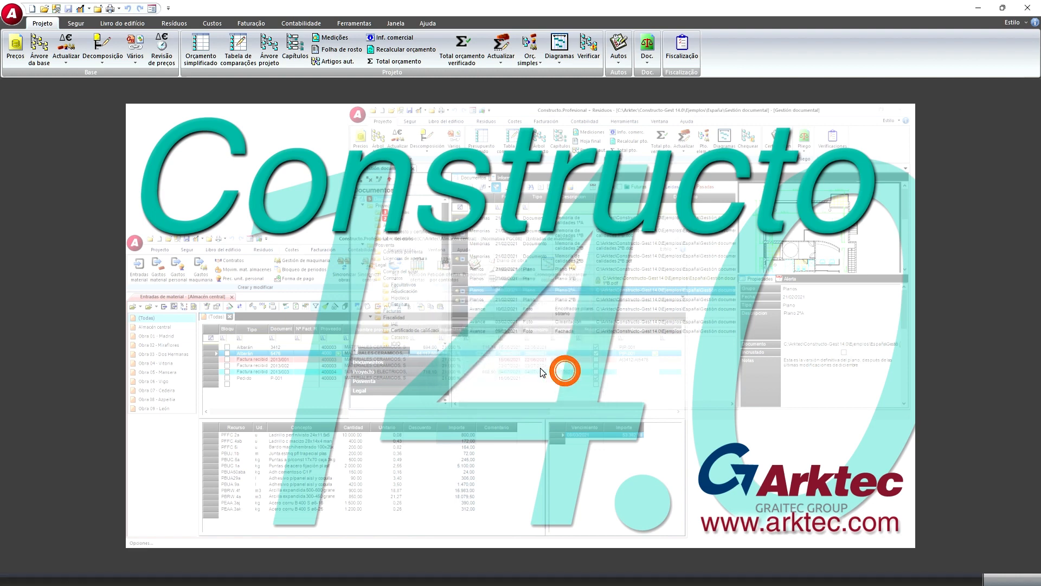
- Open the simplified budget, examine the footing measurement lines of article 0101, and close them without saving changes
click(201, 53)
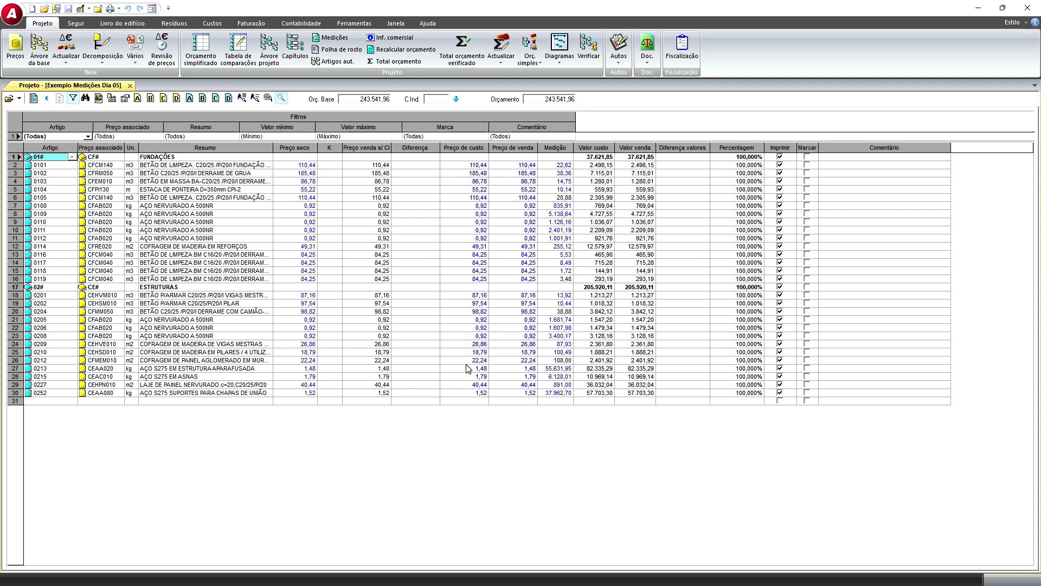
click(552, 164)
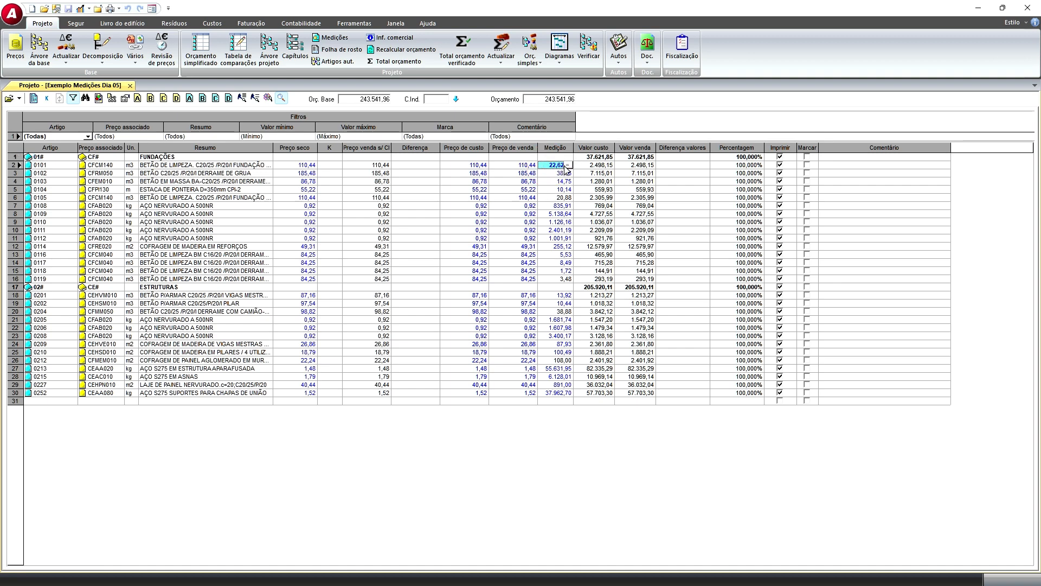
click(568, 166)
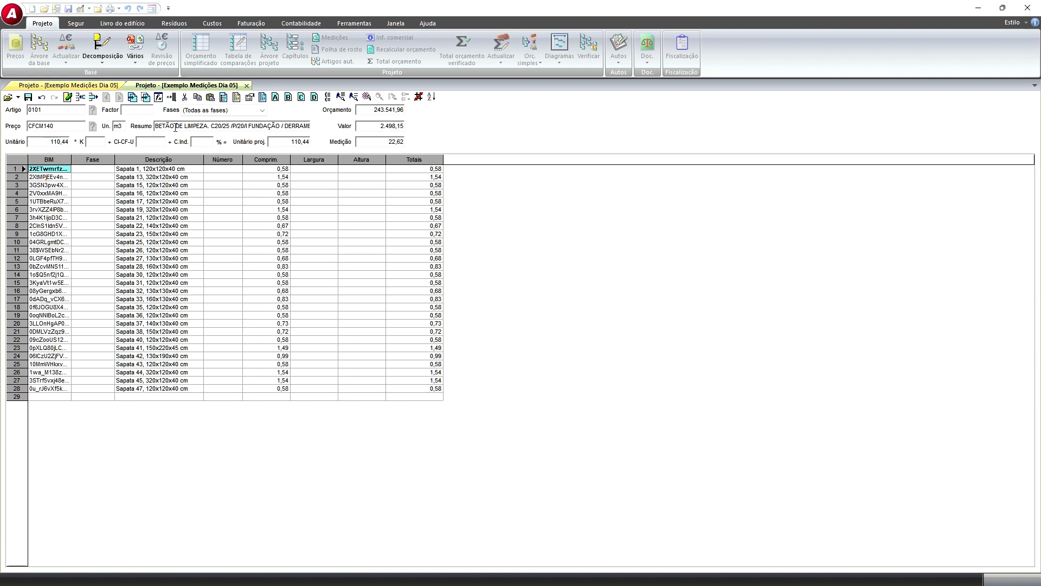
click(247, 86)
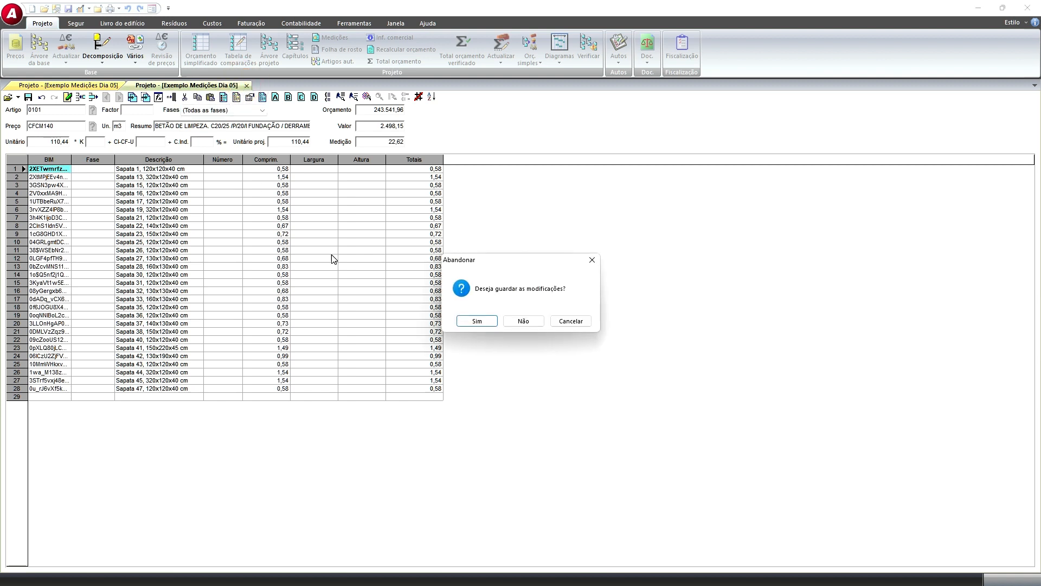
click(518, 321)
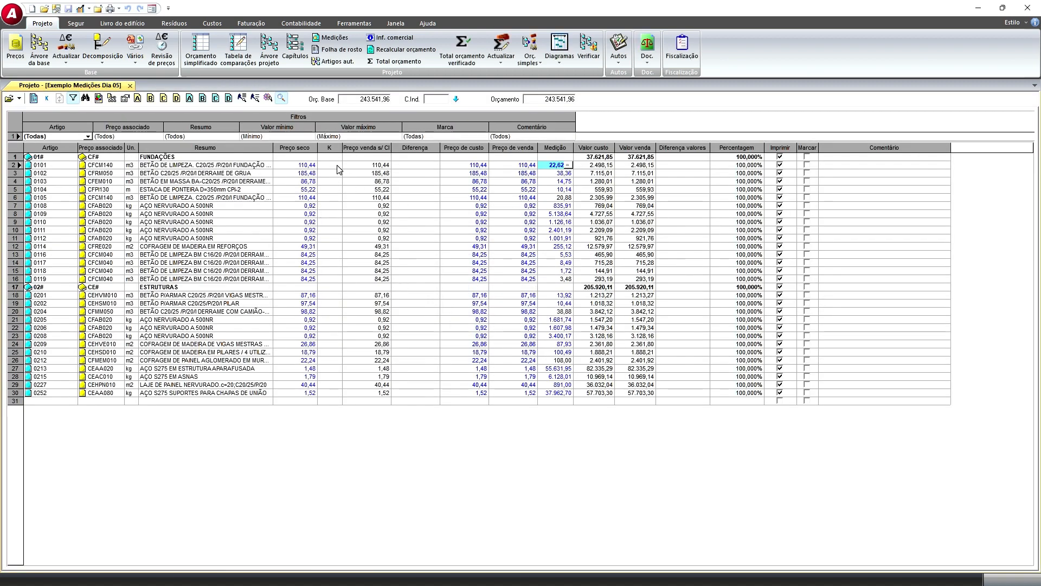
- Examine the price breakdown of article 0101, including the description and components of CFCM050, and close the price base
click(306, 166)
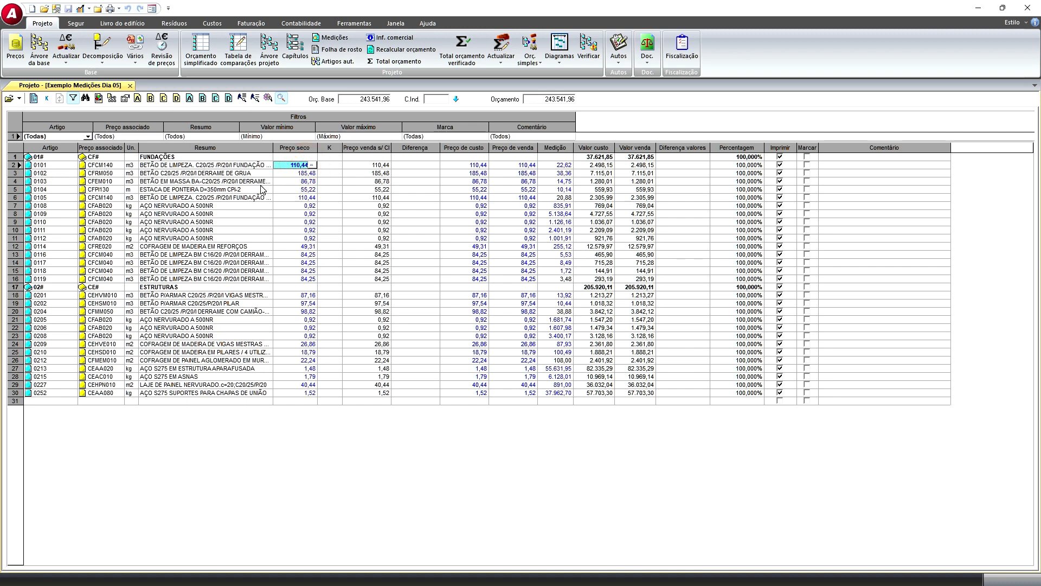
click(312, 165)
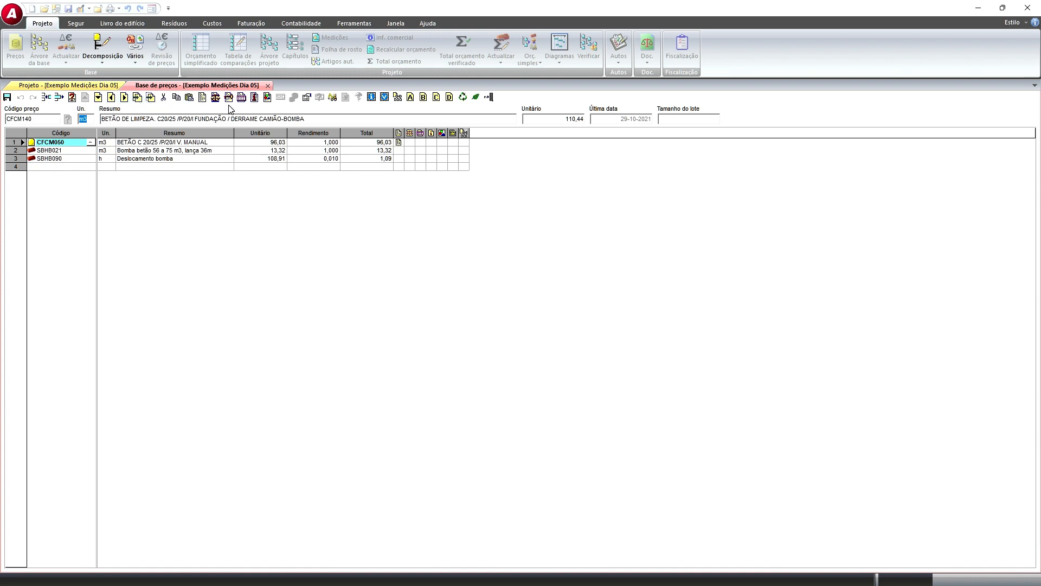
click(91, 143)
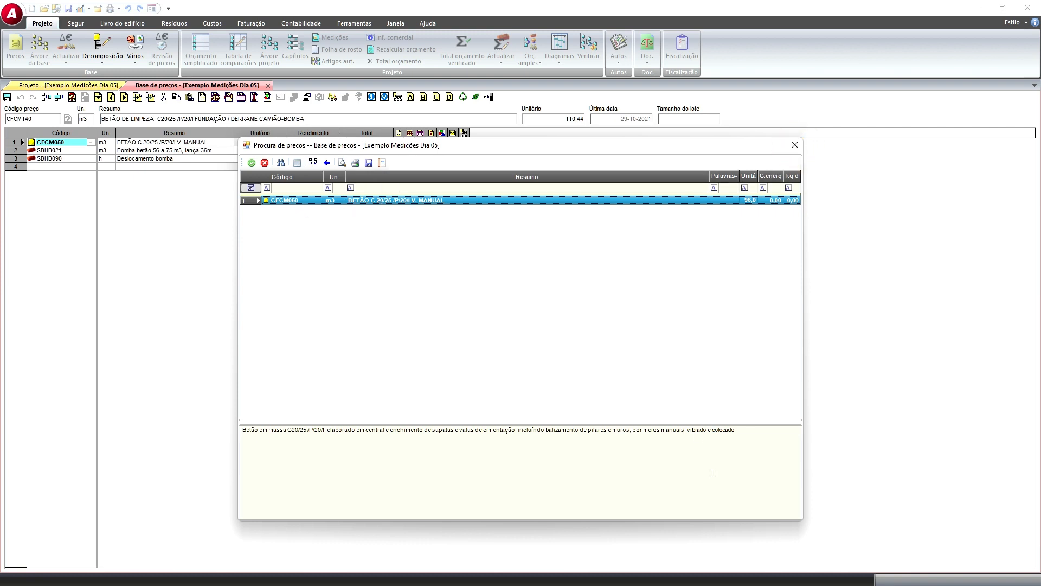
drag(742, 429, 223, 431)
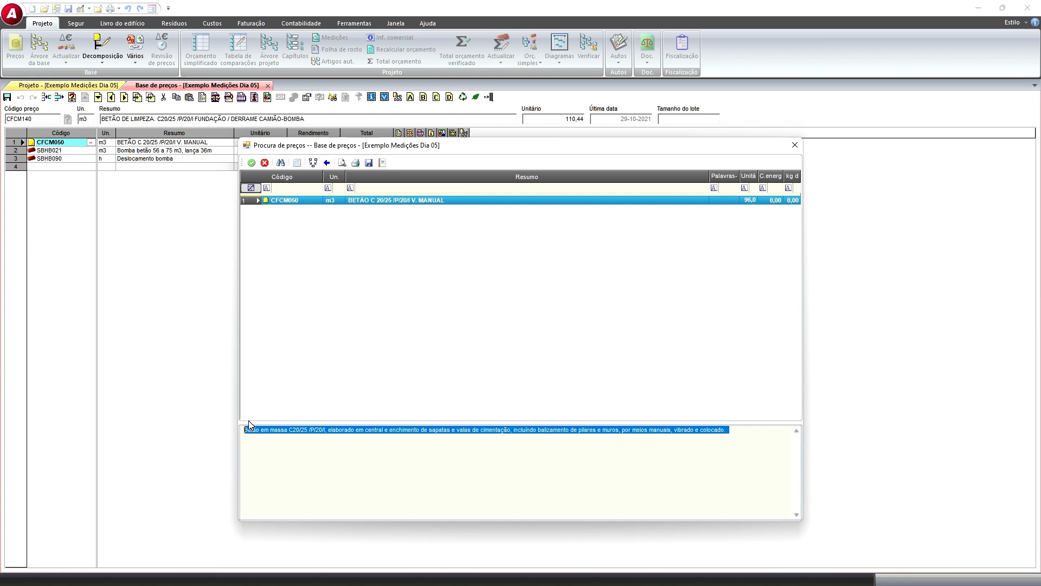
click(795, 145)
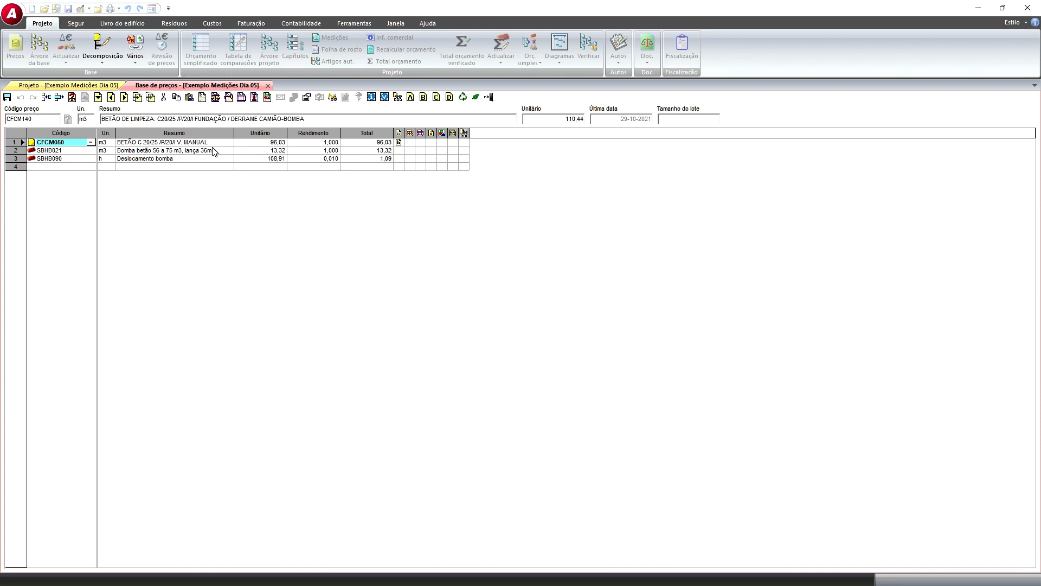
click(98, 96)
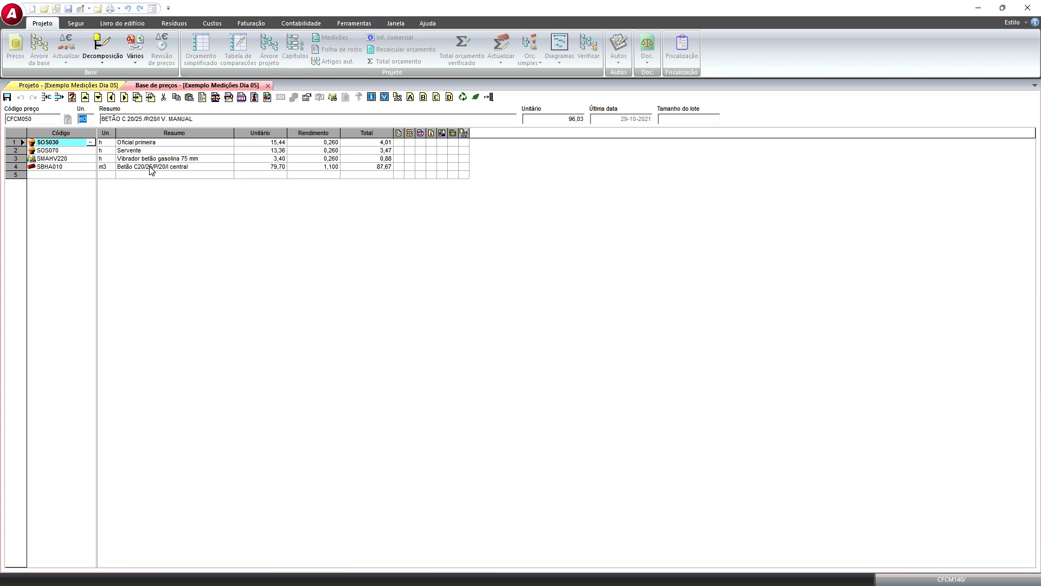
click(86, 97)
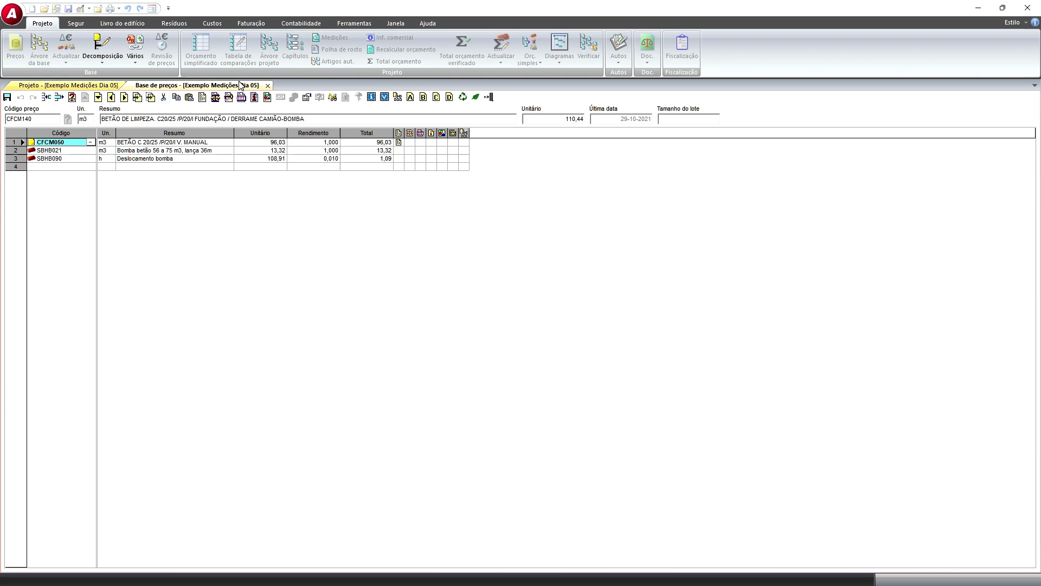
click(267, 85)
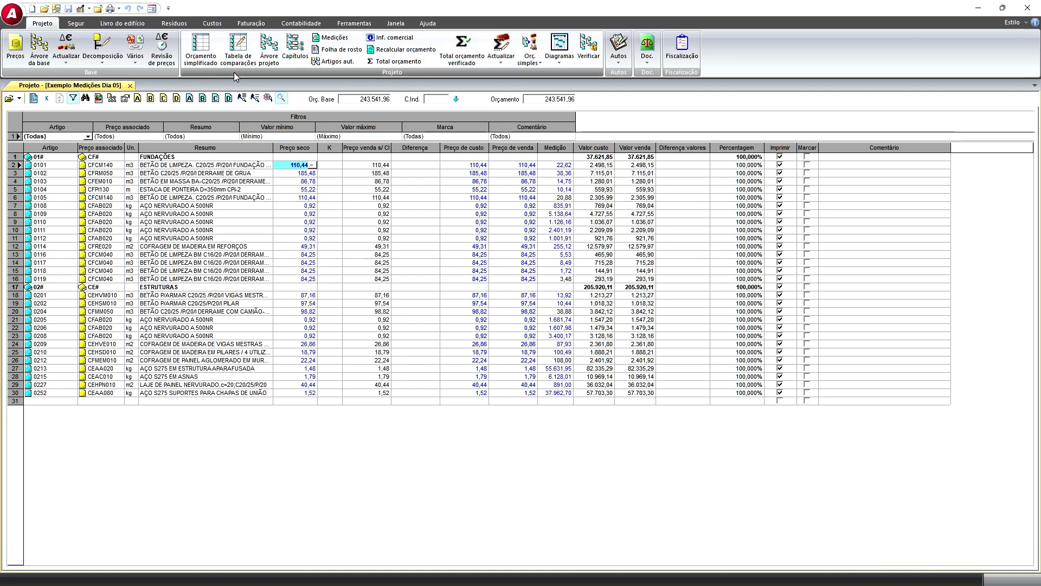
- Open the project tree and enlarge its measurement-line and price-breakdown panes
click(271, 58)
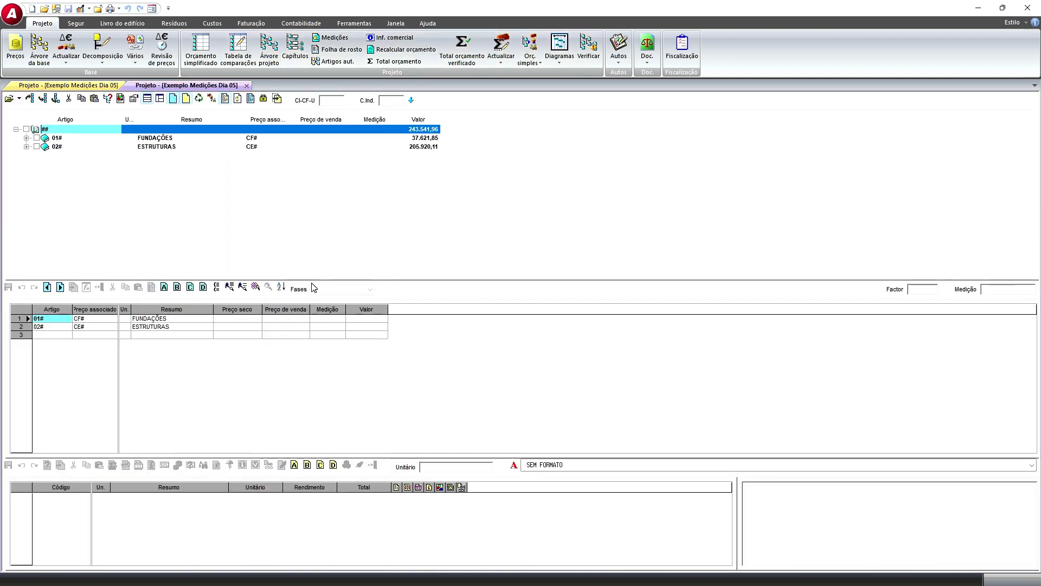
drag(313, 278, 313, 247)
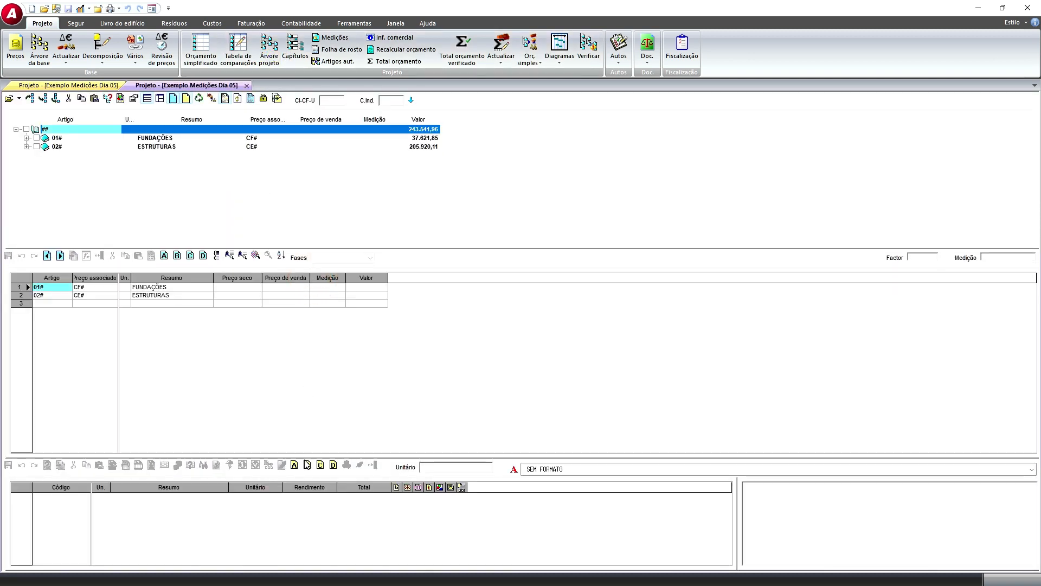
drag(305, 453, 304, 409)
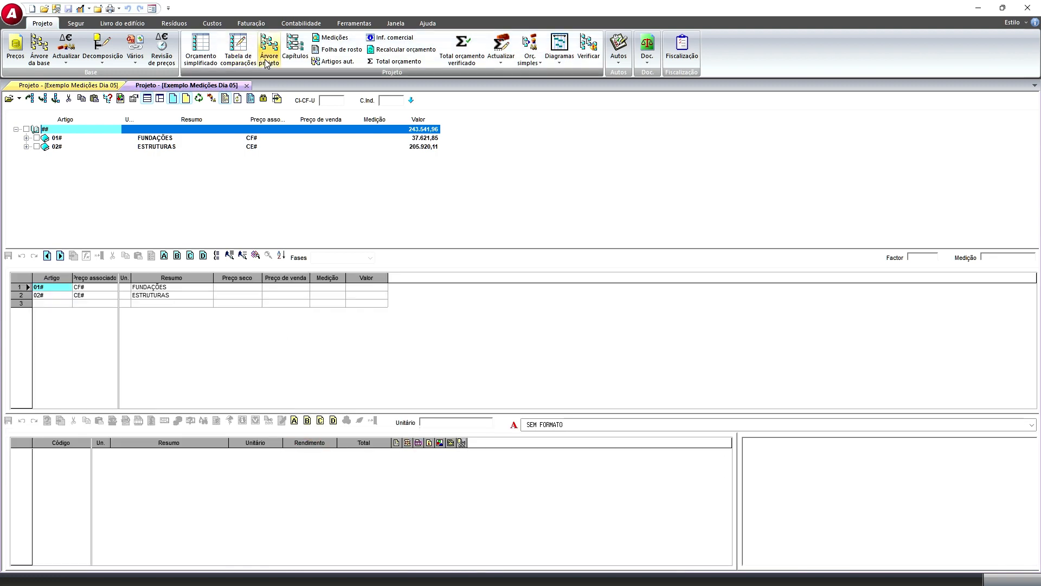
- Browse the articles of the FUNDAÇÕES and ESTRUTURAS chapters in the project tree, including the pillar concrete article 0202
click(28, 134)
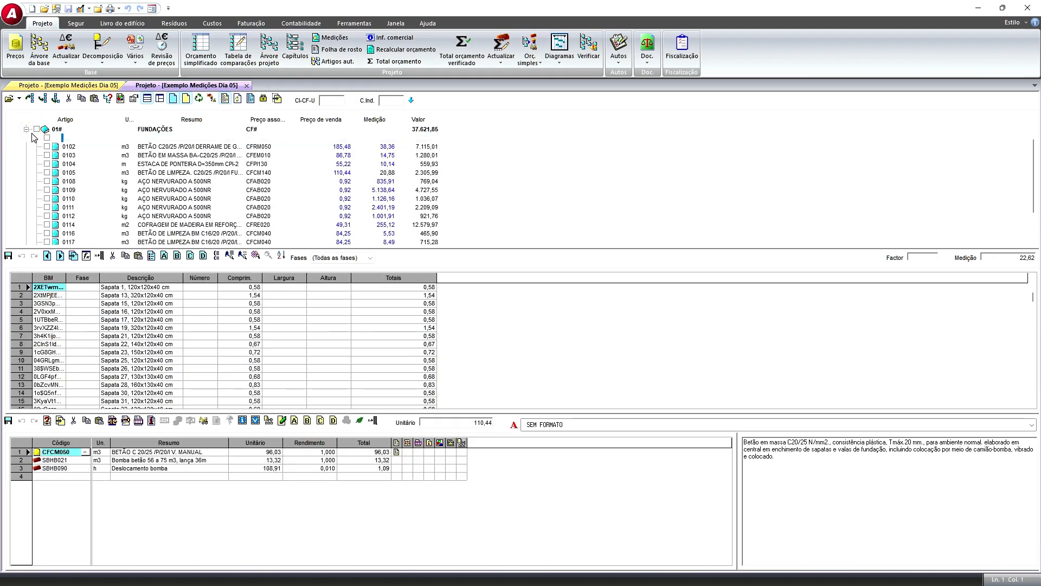
click(28, 131)
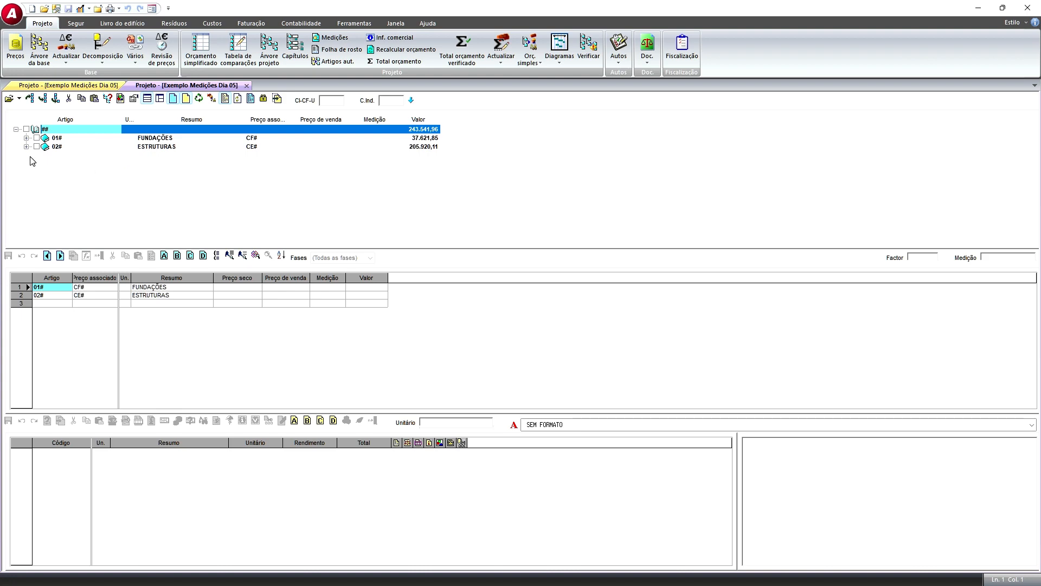
click(26, 148)
scroll(47, 145, up, 1)
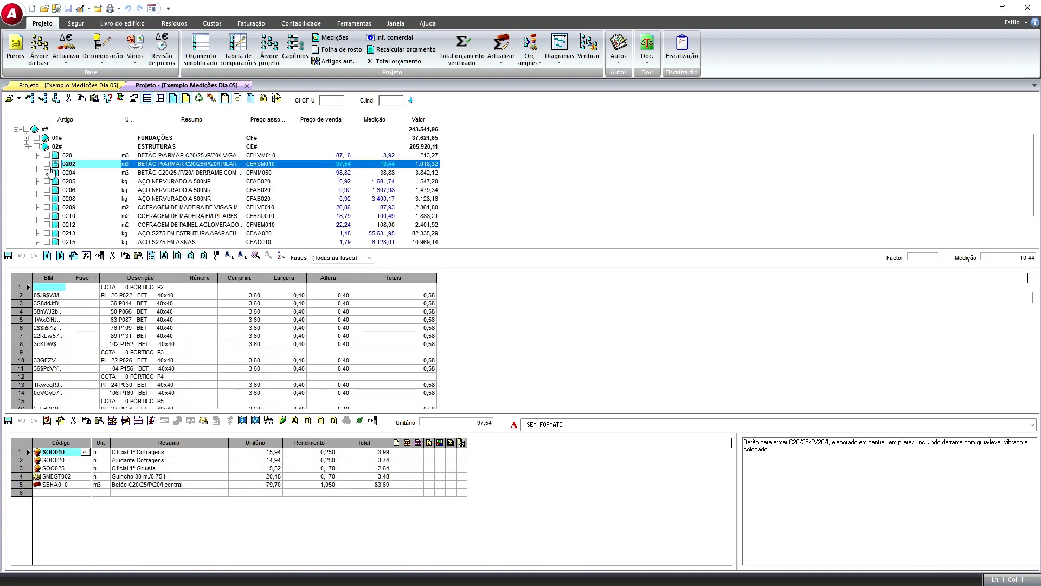
- Expand the FUNDAÇÕES chapter, widen the BIM column, and examine all foundation lintel measurement lines of article 0102
click(26, 139)
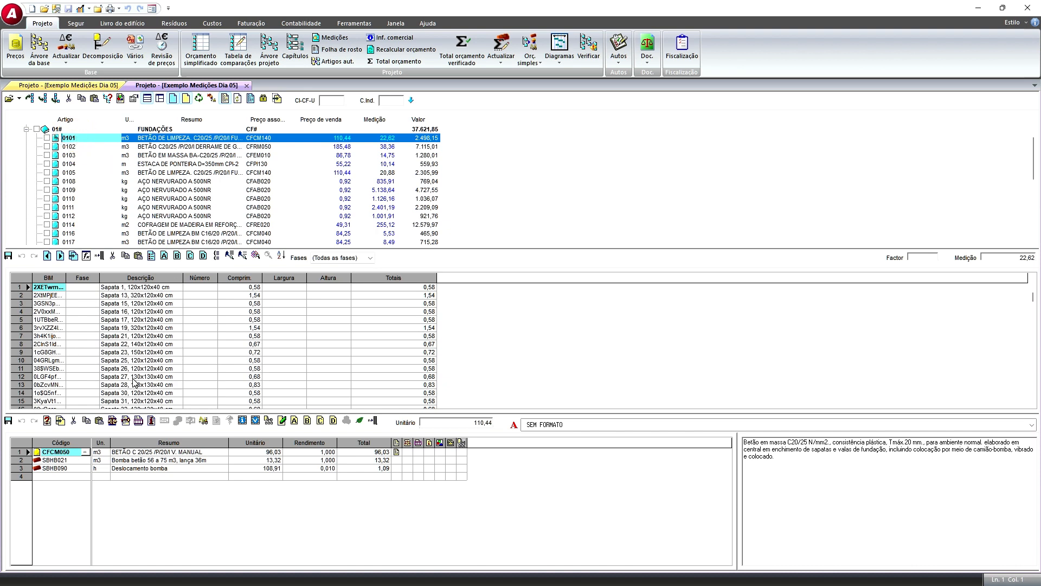
drag(66, 277, 125, 277)
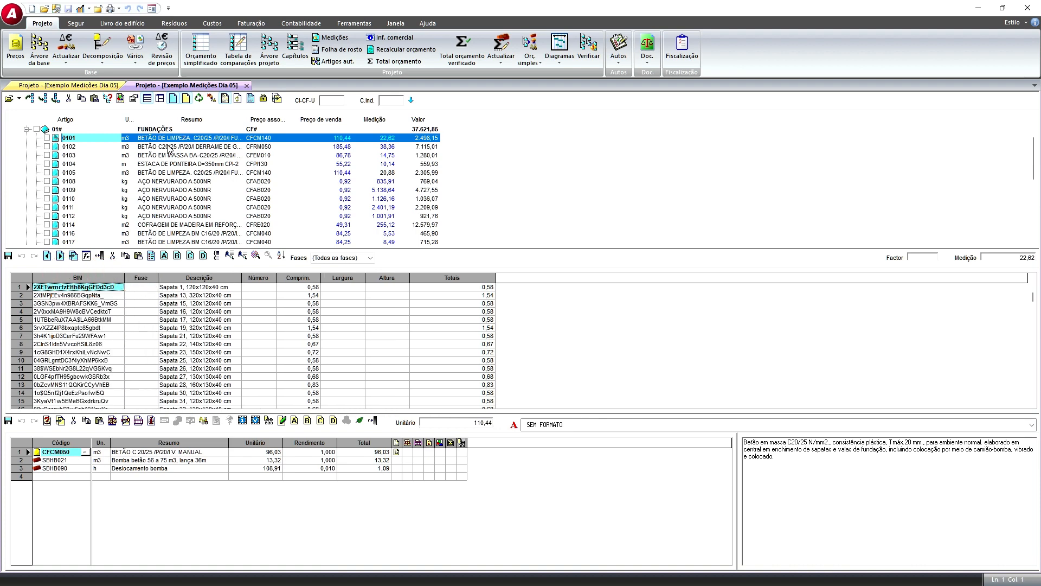
click(147, 148)
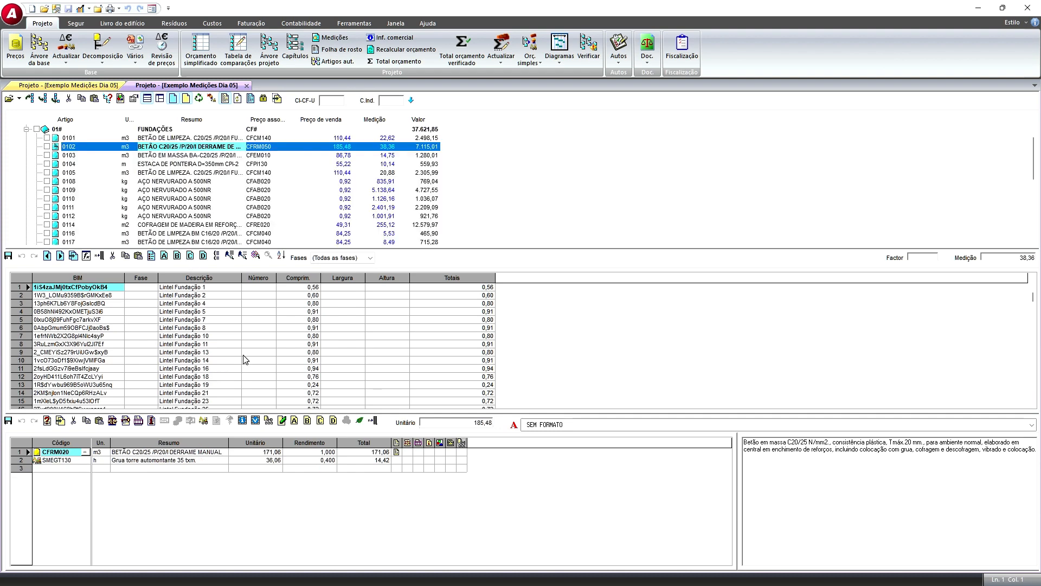
scroll(200, 380, down, 7)
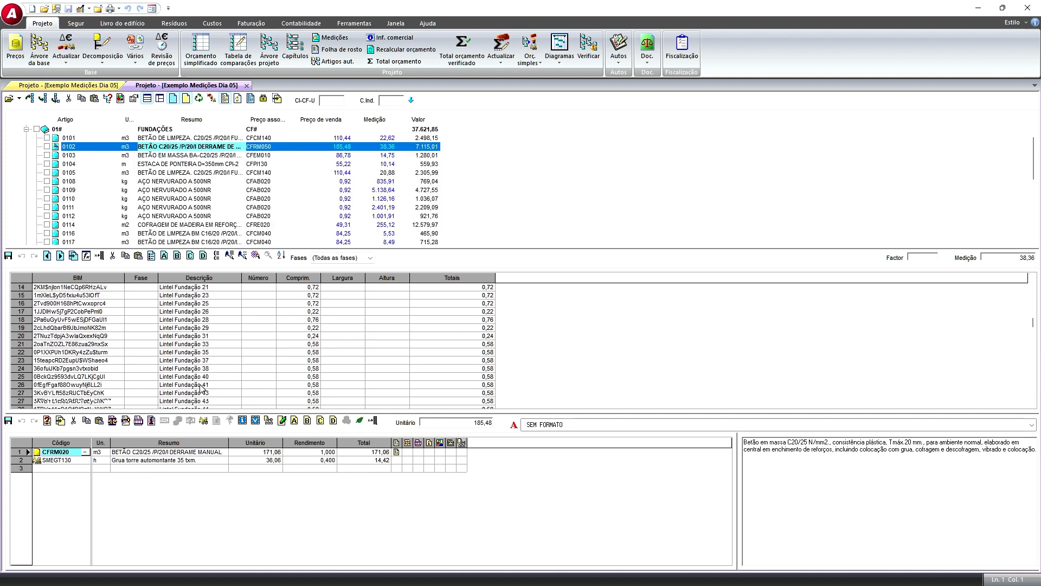
scroll(201, 396, down, 10)
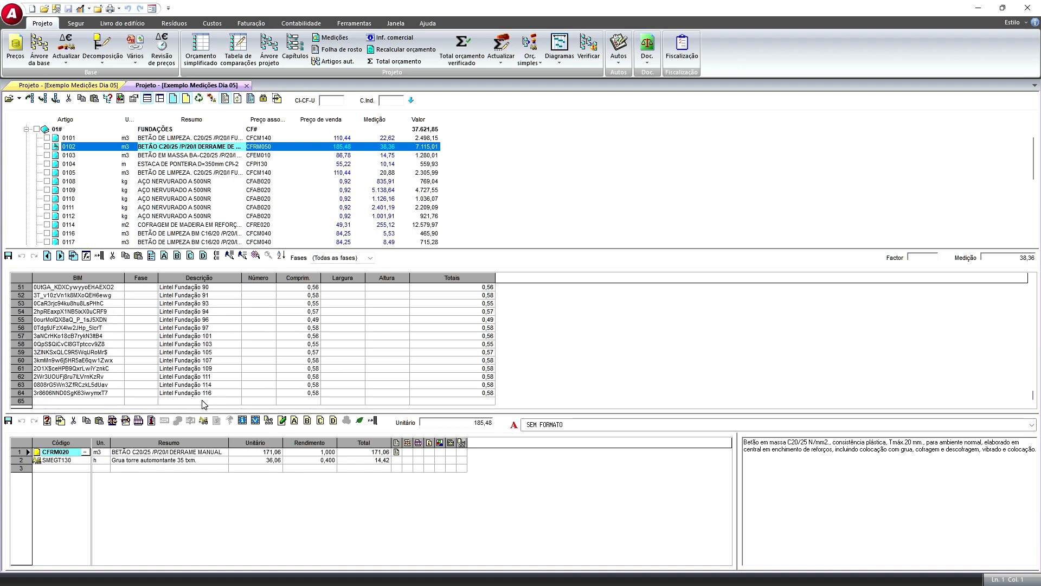
- Examine the measurement lines of articles 0103 to 0110, widening the Descrição column, and close the project tree
click(195, 155)
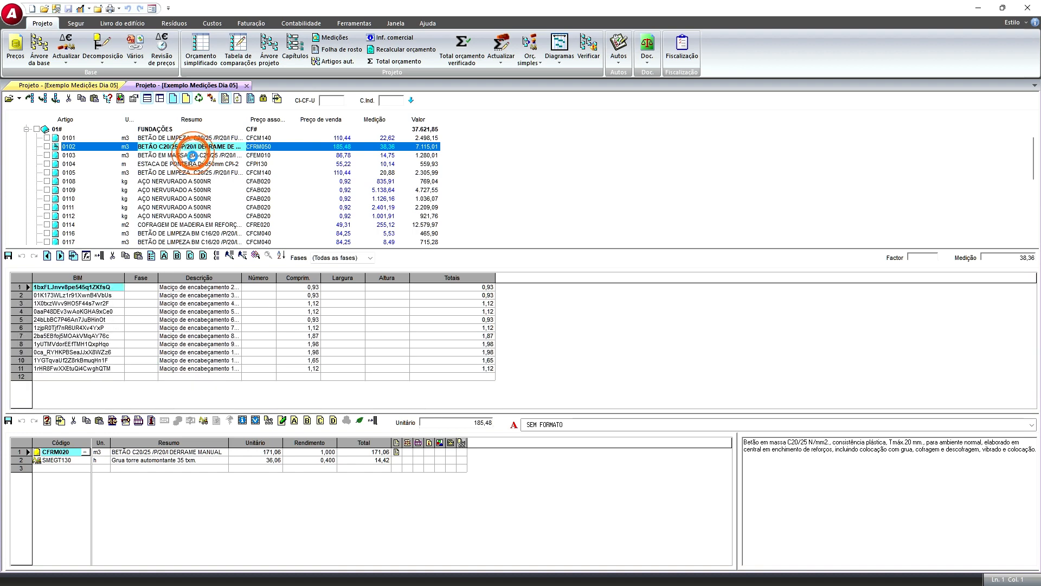
drag(242, 278, 274, 278)
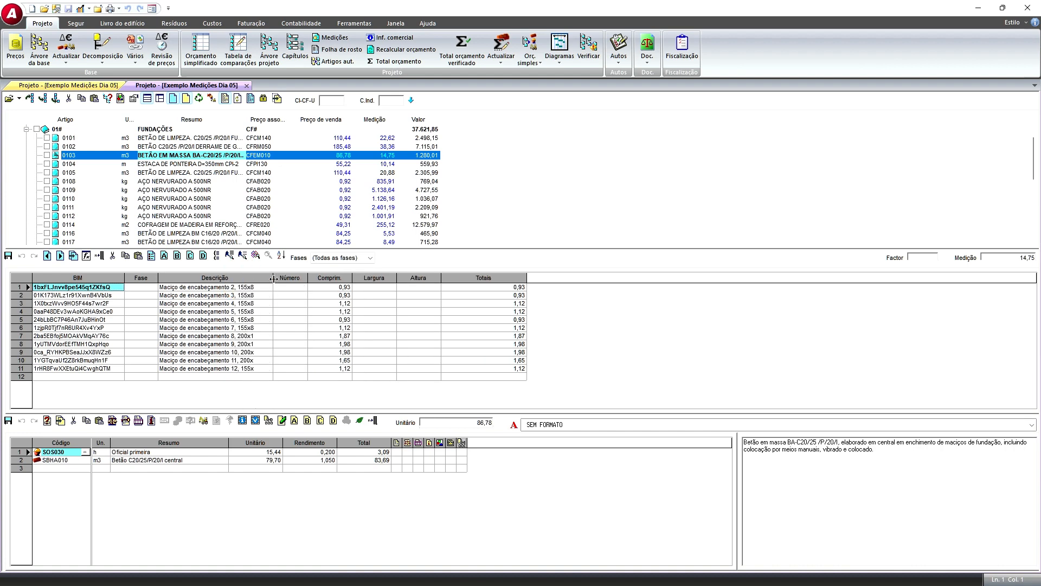
click(198, 164)
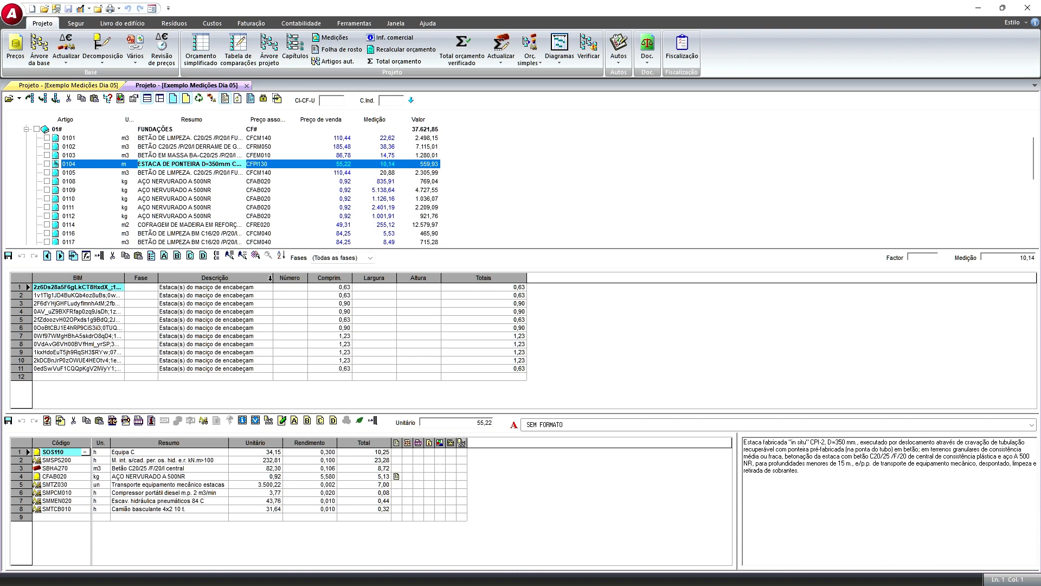
click(167, 173)
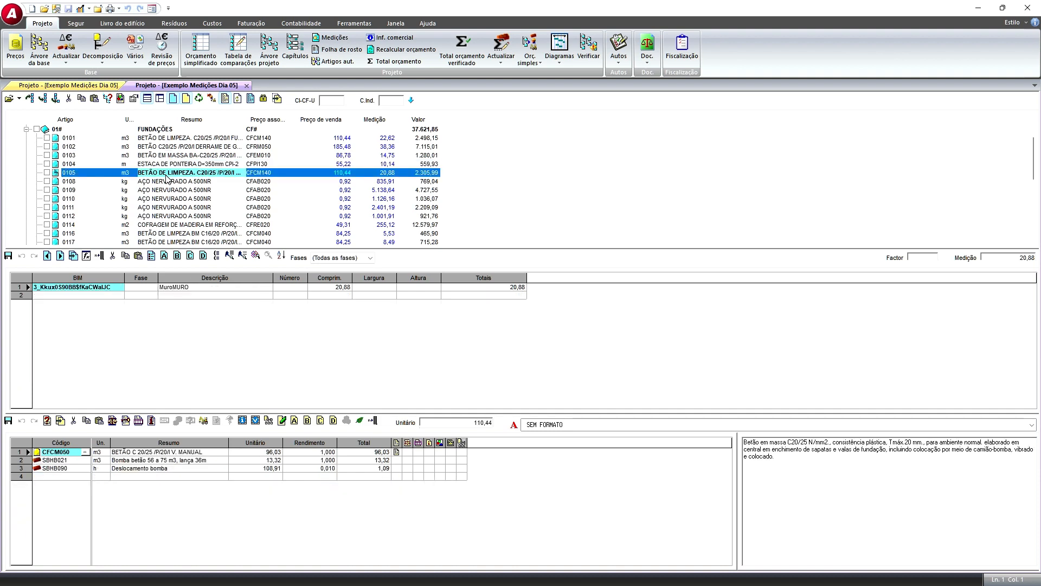
click(169, 183)
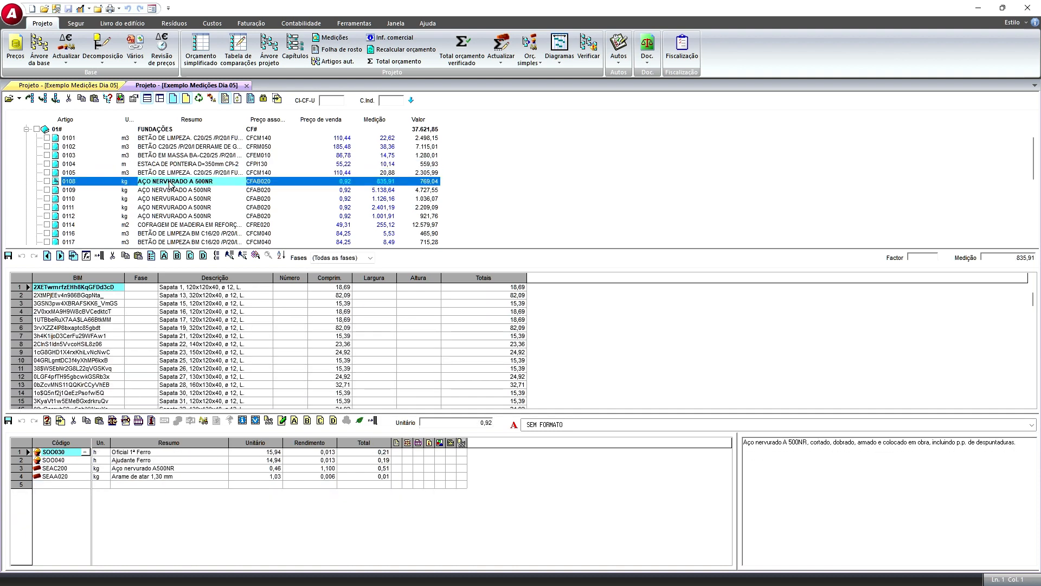
click(181, 193)
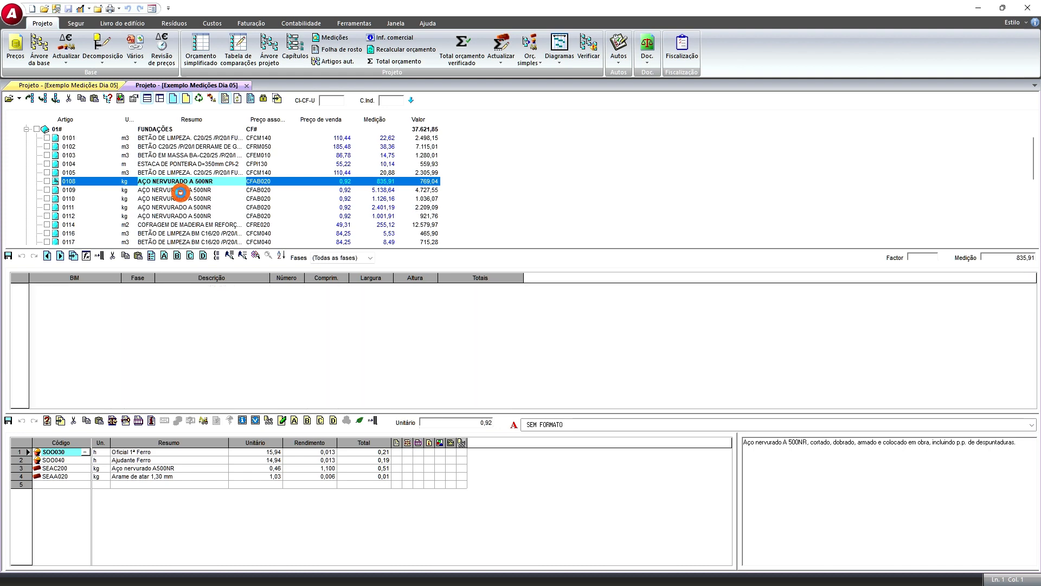
click(190, 201)
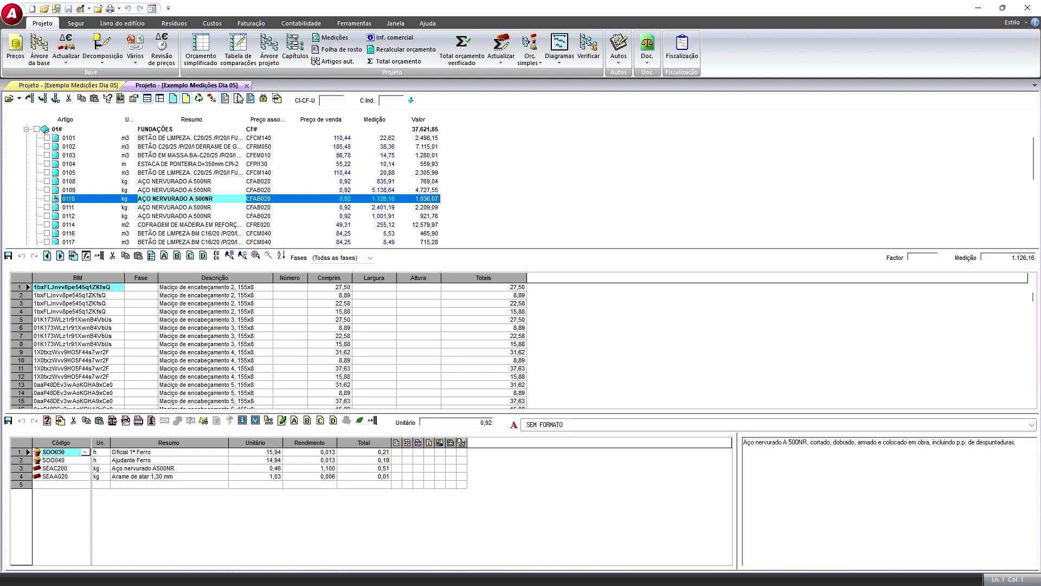
click(247, 85)
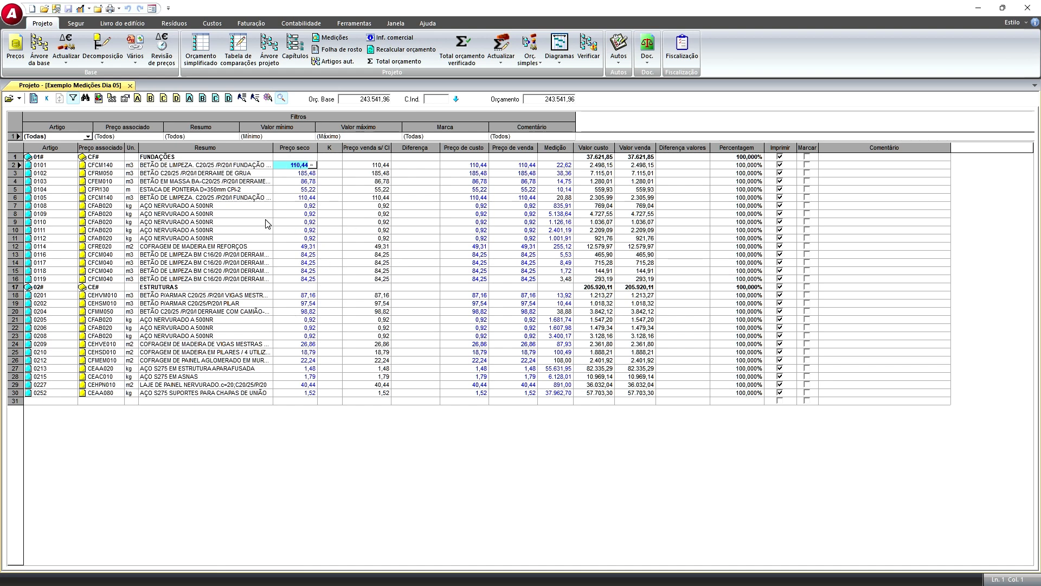
- Open the IFC model Estrutura 03 - Estrutura de Aço com Betão.ifc beside the simplified budget and view it enlarged
click(270, 101)
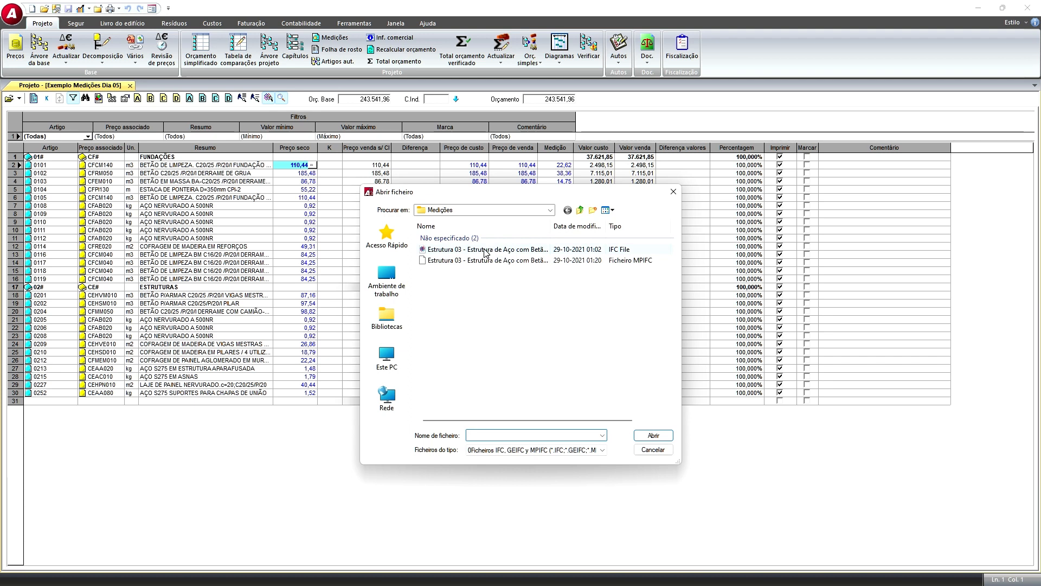
click(452, 251)
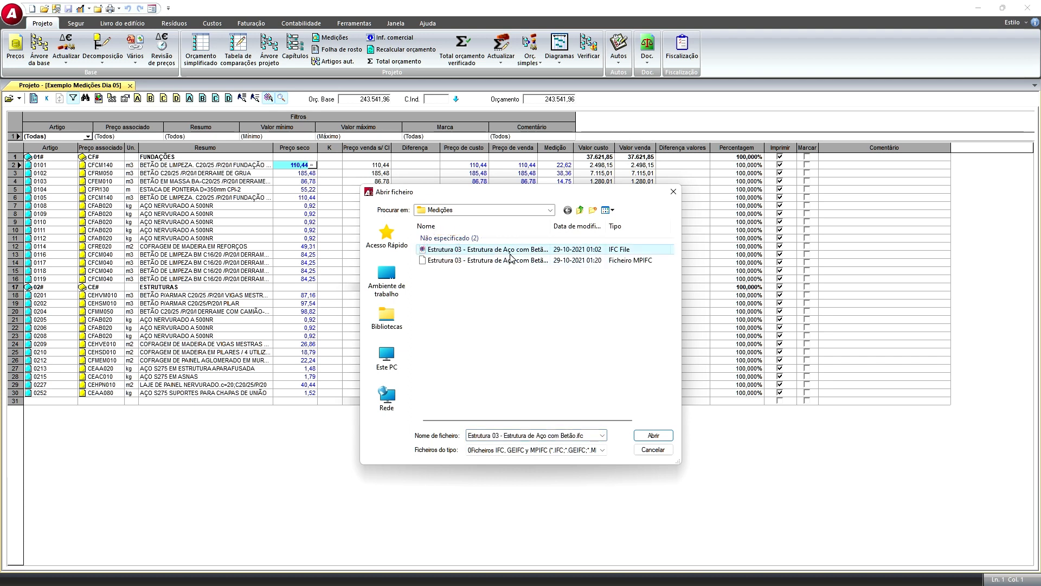
click(643, 438)
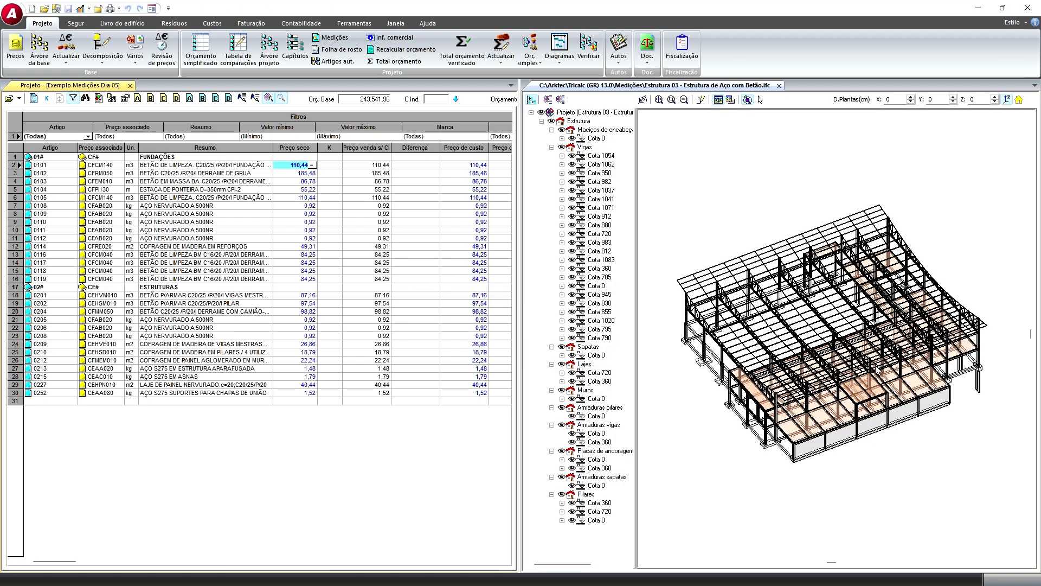
scroll(840, 282, up, 5)
drag(815, 267, 895, 295)
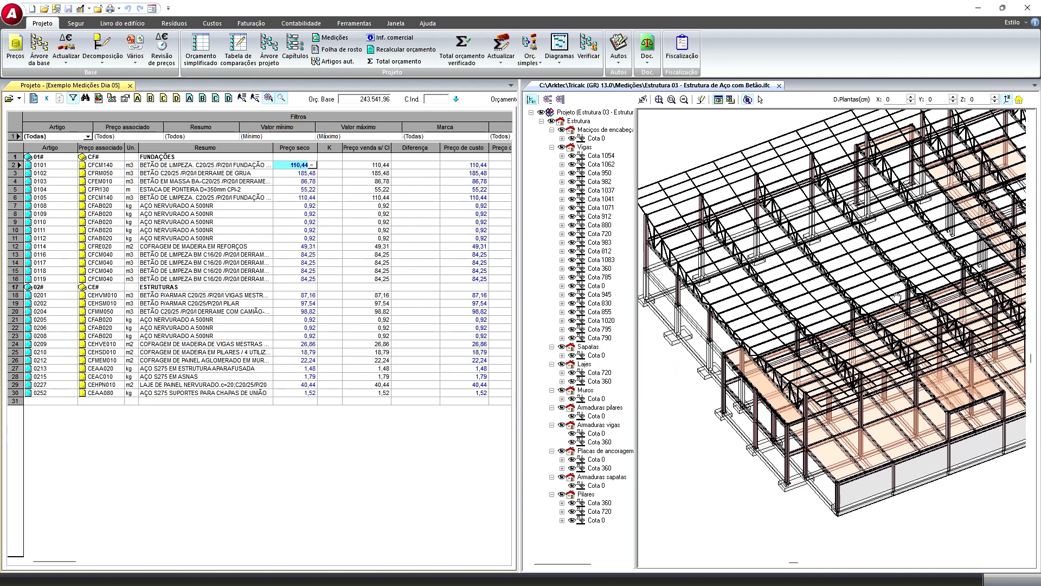
- Highlight the elements of article 0101 in the model, open its measurement lines, and select Sapata 17
click(11, 166)
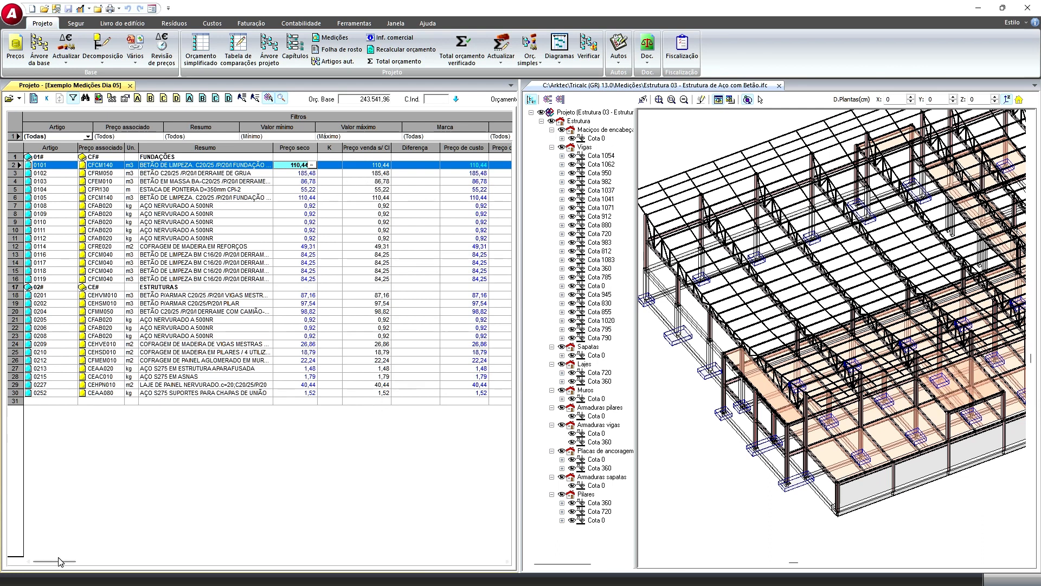
drag(70, 562, 185, 573)
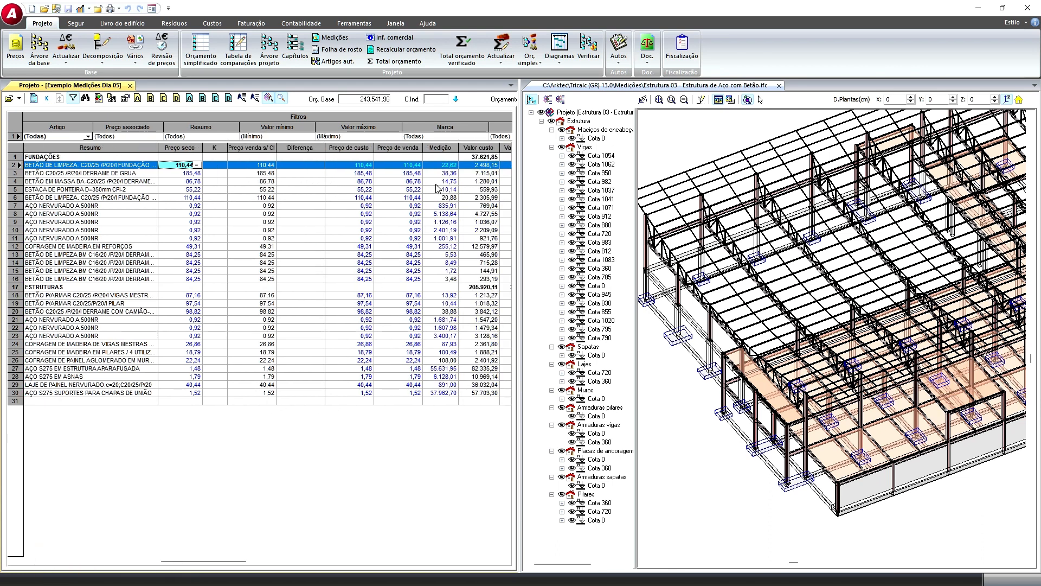
double_click(444, 165)
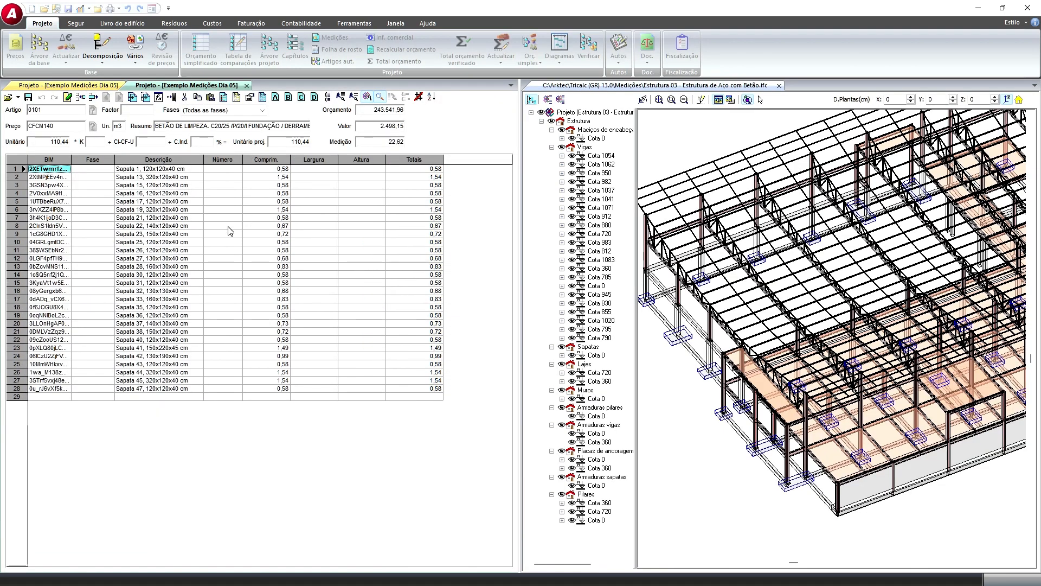
click(16, 201)
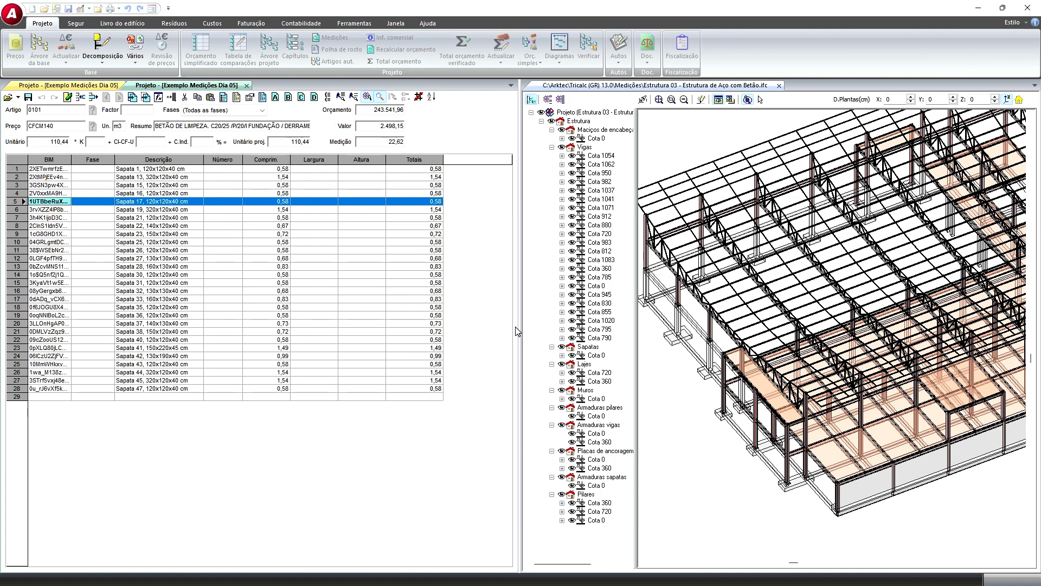
click(840, 280)
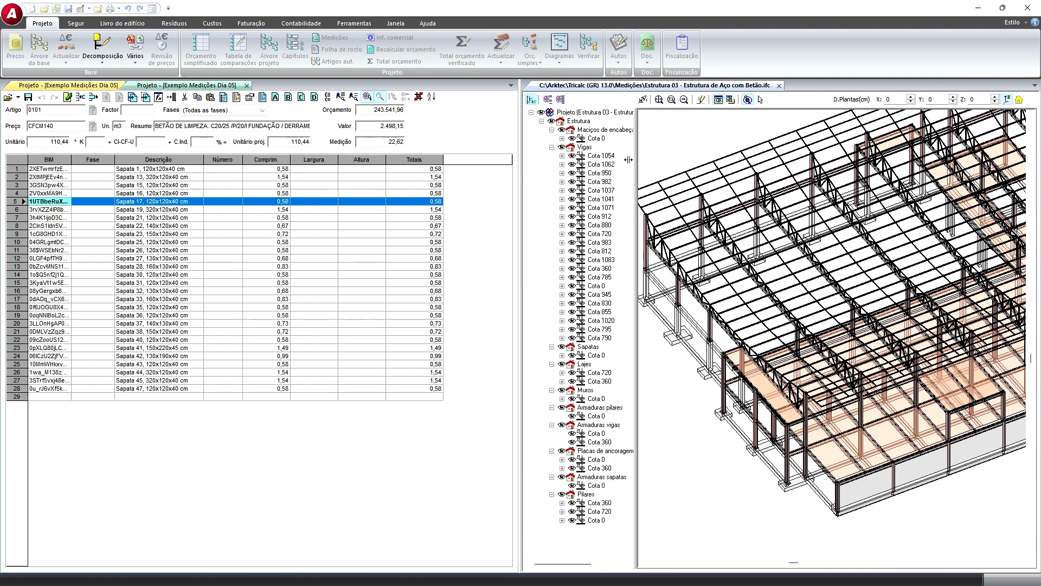
click(486, 136)
click(485, 143)
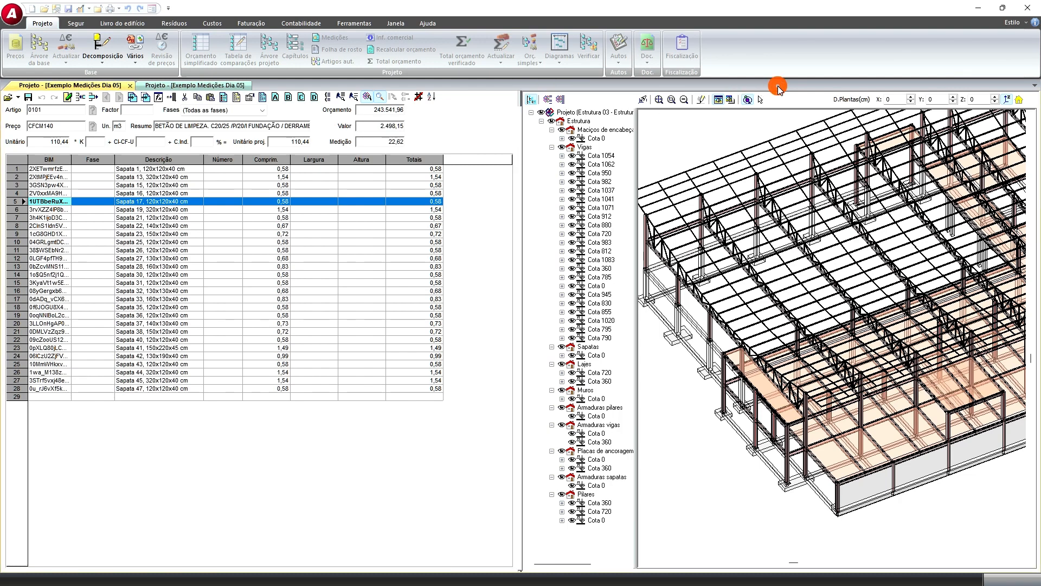
- Replace the open IFC model with Estrutura 03 - Estrutura de Aço com Betão.mpifc and additionally select Sapata 26 and Sapata 37
click(779, 86)
click(367, 98)
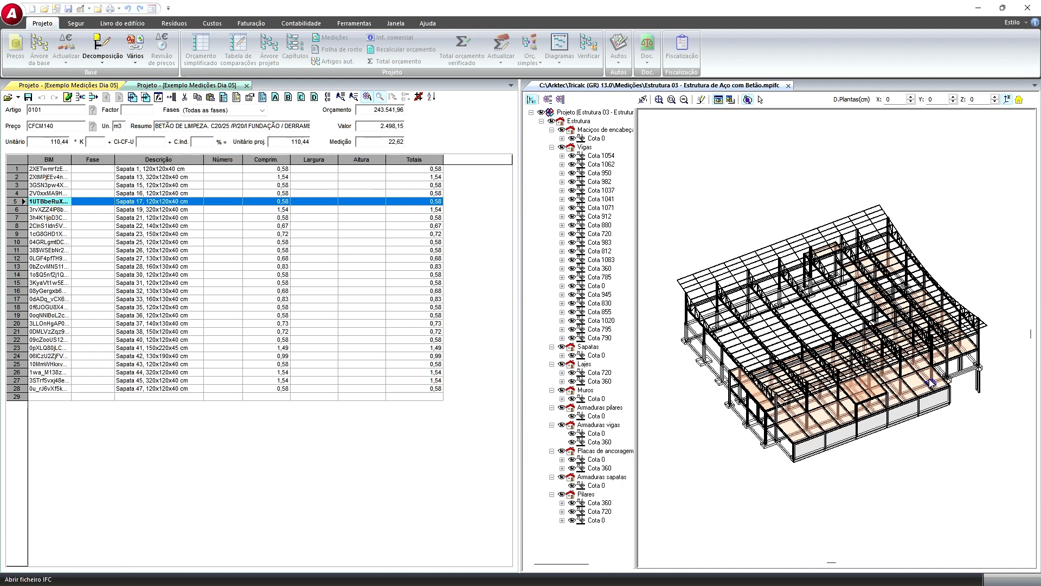
click(20, 250)
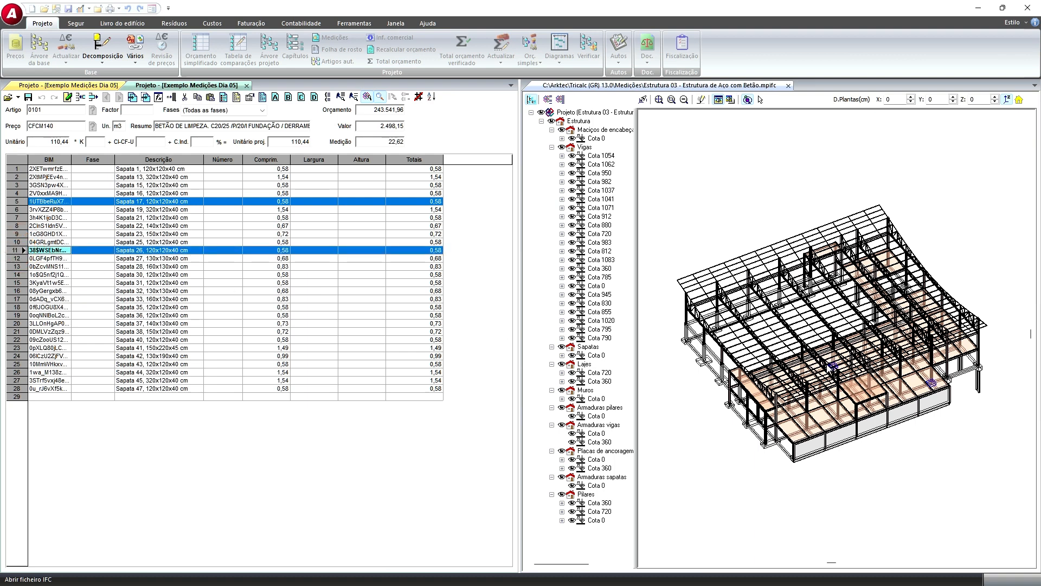
click(16, 323)
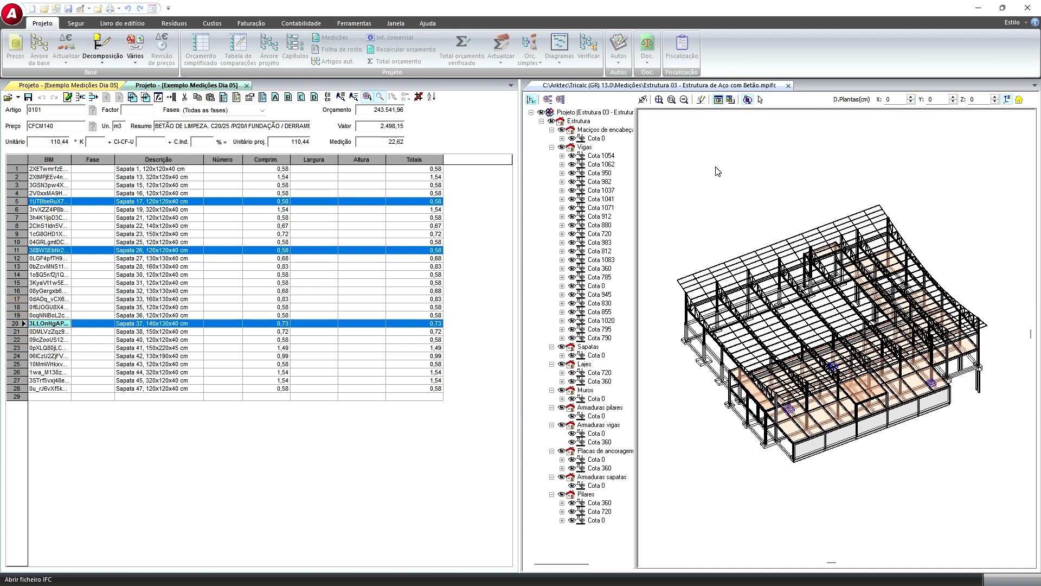
- Activate element selection in the model, pick the ground-level foundation beams, and close the measurement lines of article 0101
click(759, 100)
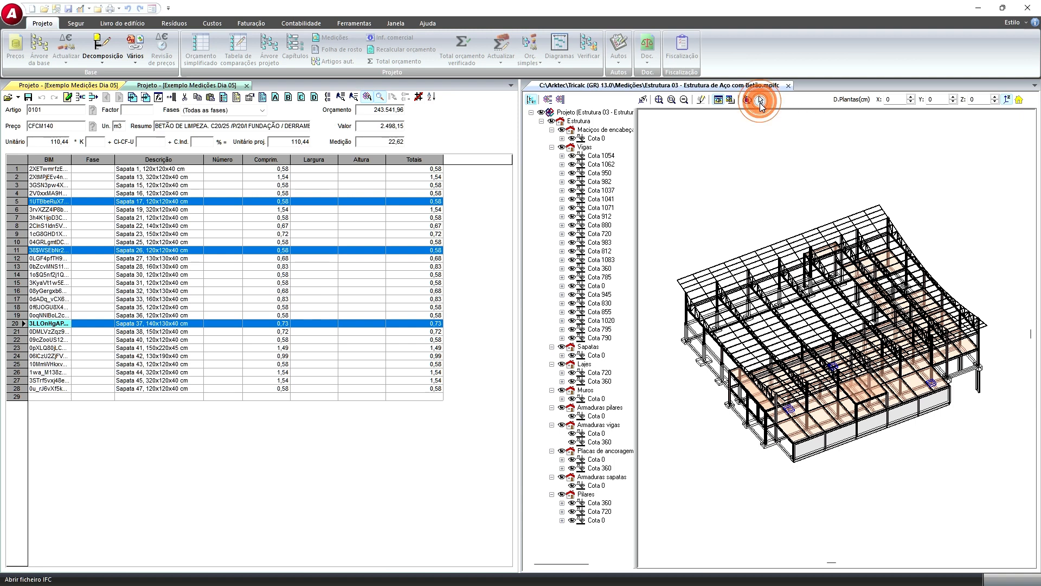
click(698, 368)
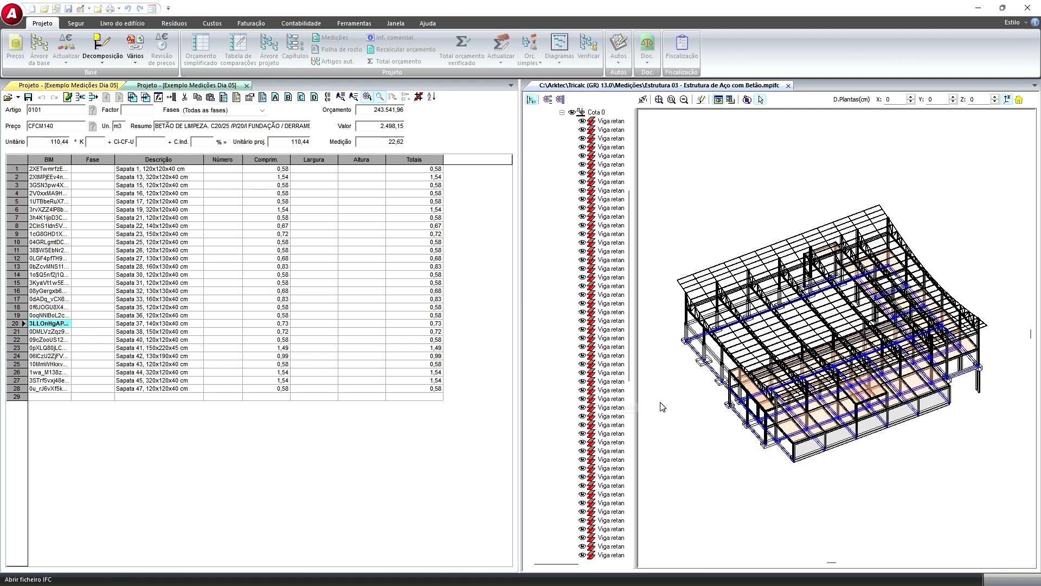
click(702, 369)
click(247, 85)
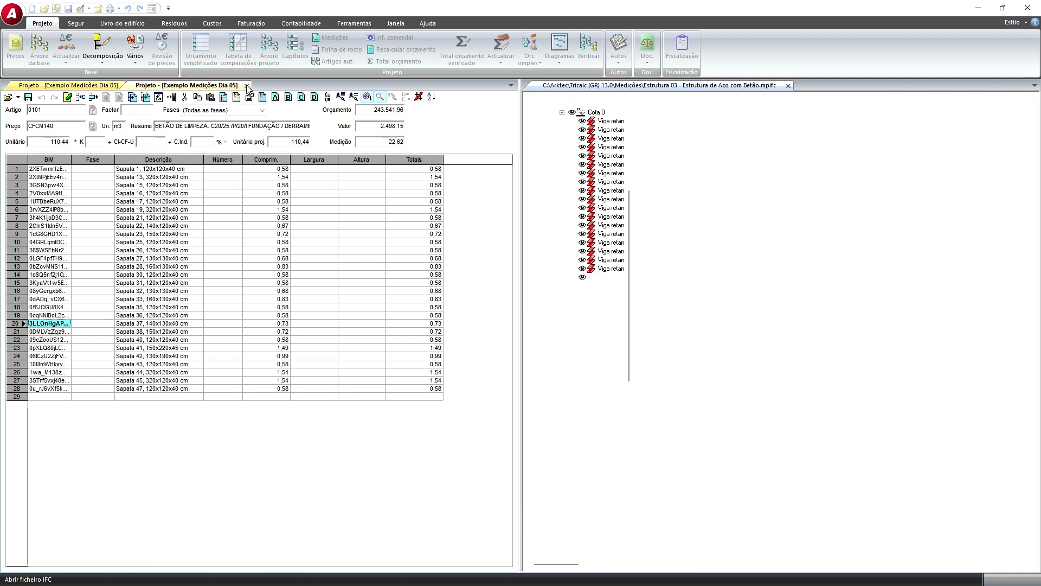
- Highlight the elements of article 0105 in the model, and close both the IFC model and the simplified budget
click(562, 113)
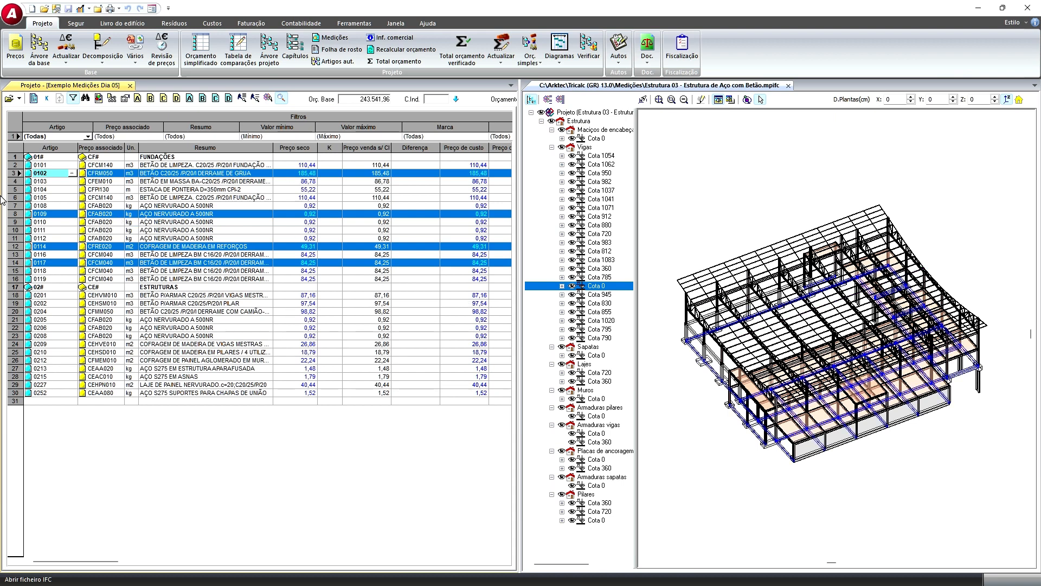
click(18, 200)
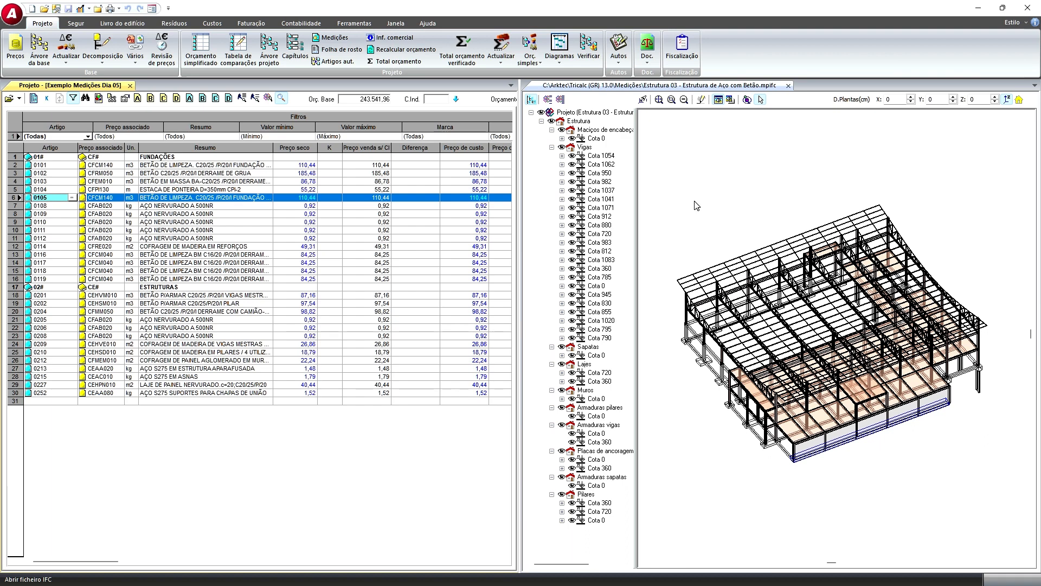
click(787, 85)
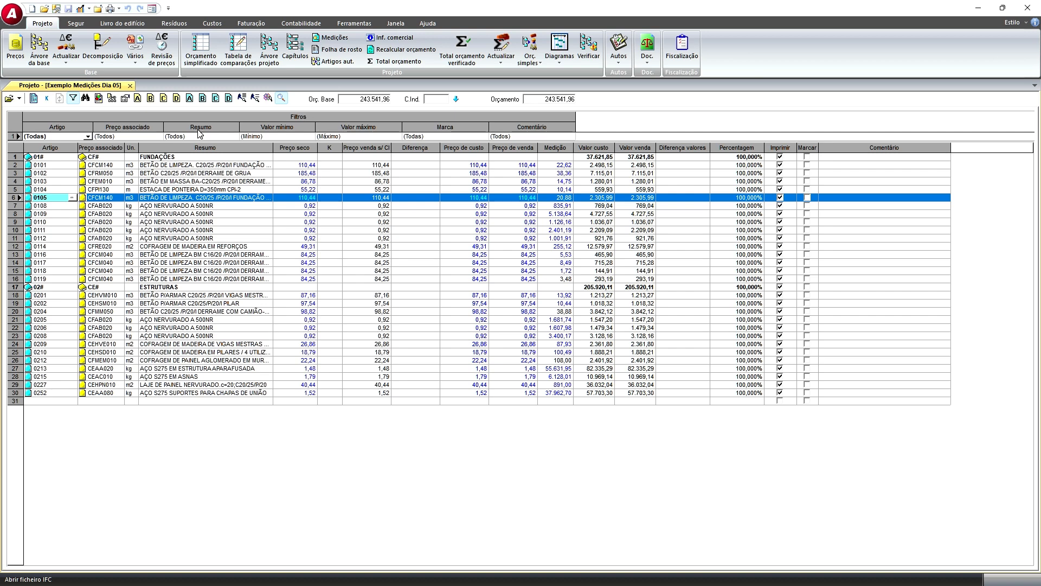
click(130, 85)
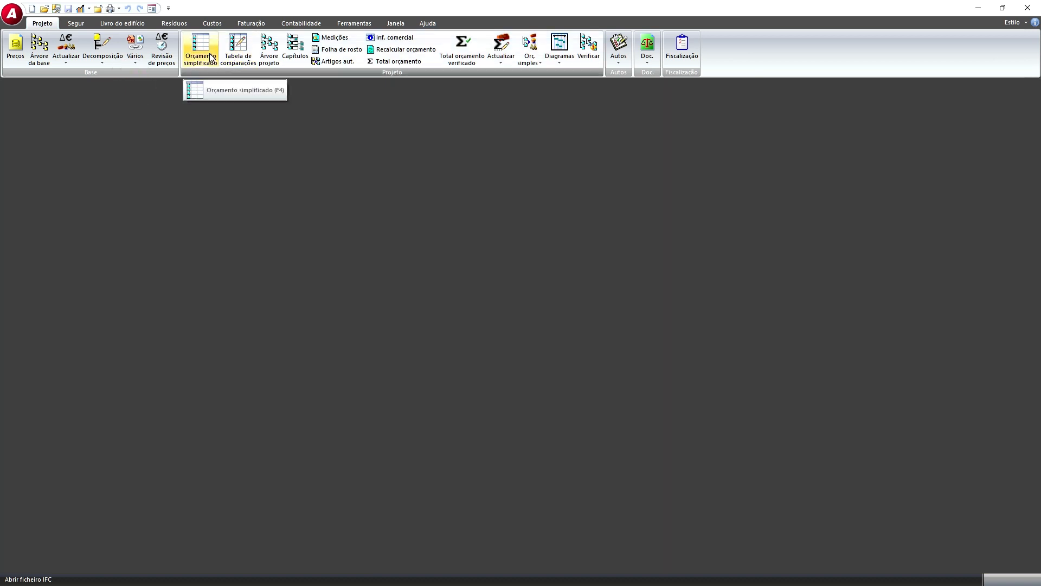
- Open the project tree of Exemplo Medições Dia 05 and enlarge the area that lists its chapters and articles
click(267, 51)
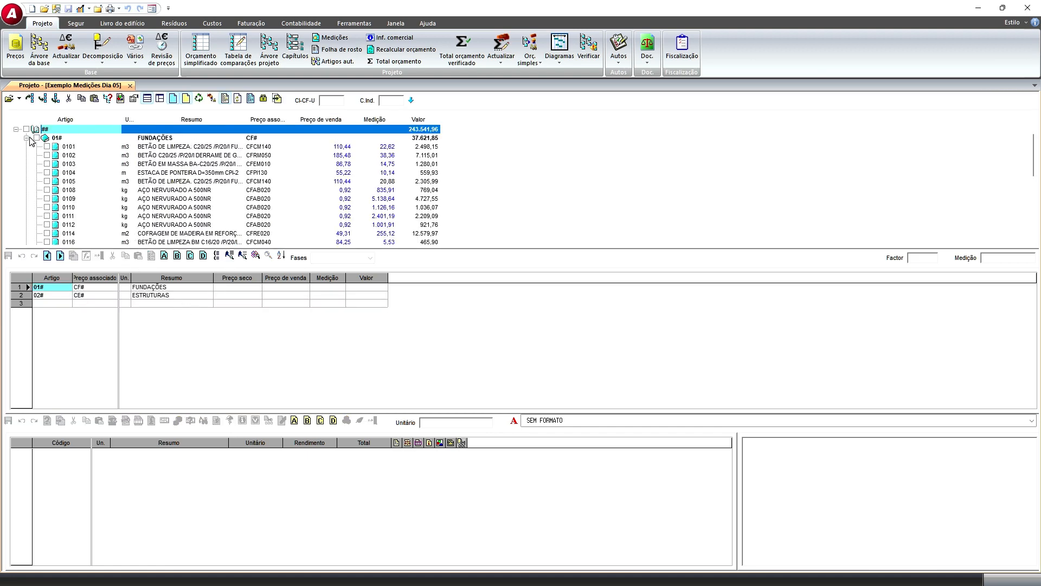
drag(174, 247, 175, 300)
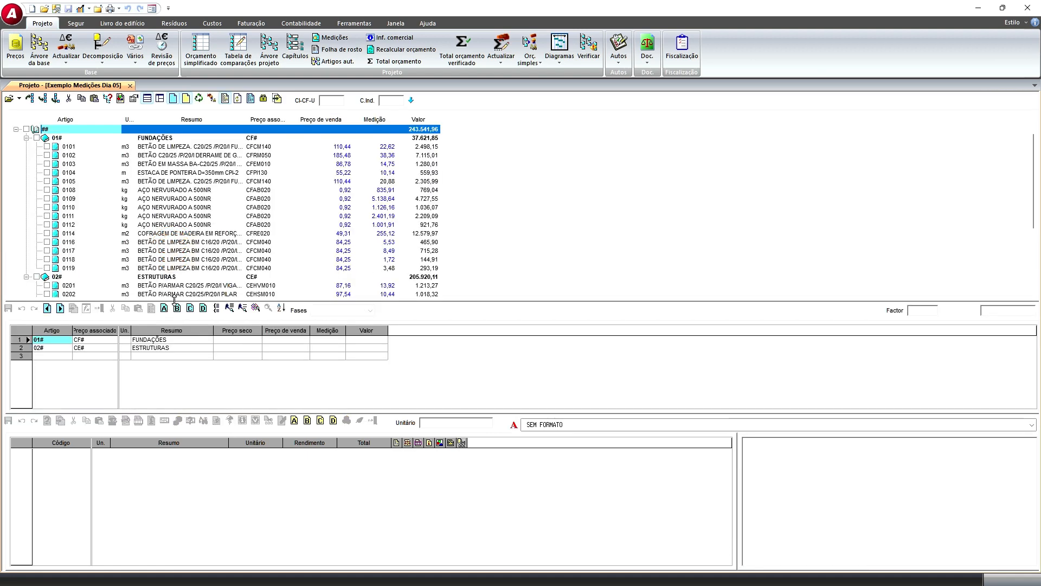
drag(182, 412, 190, 451)
drag(227, 299, 223, 338)
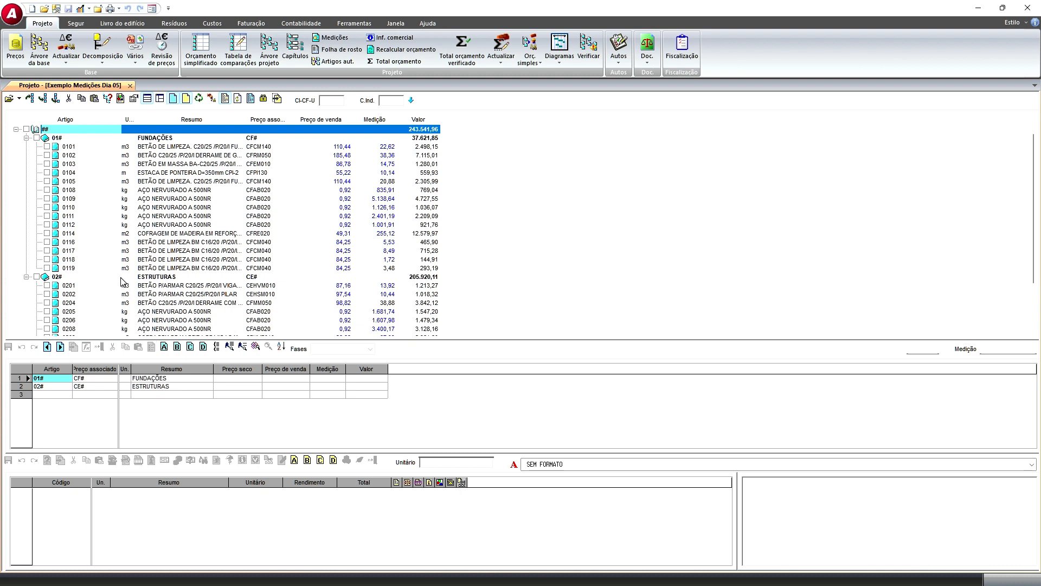
click(33, 48)
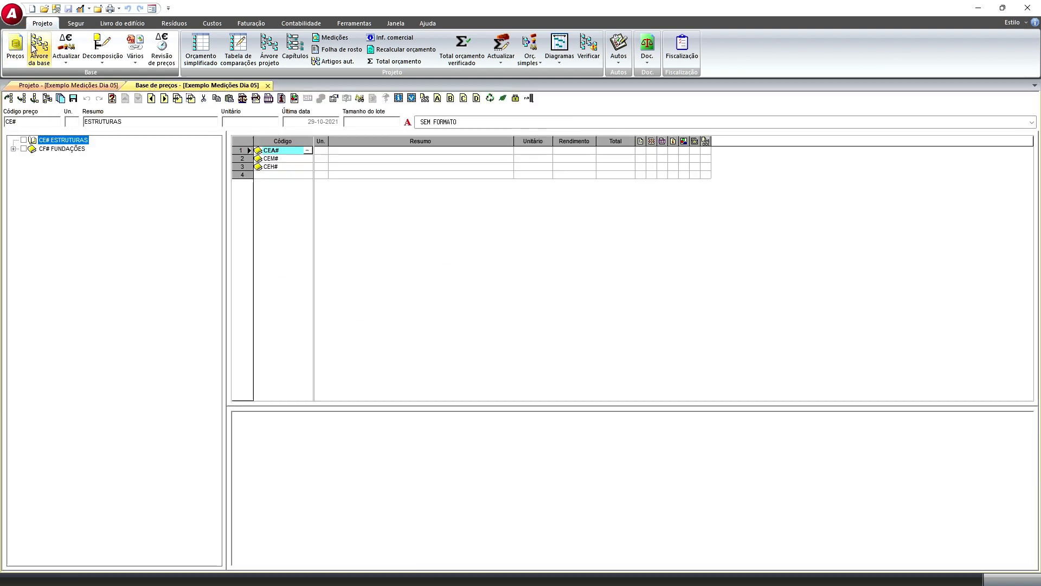
click(14, 149)
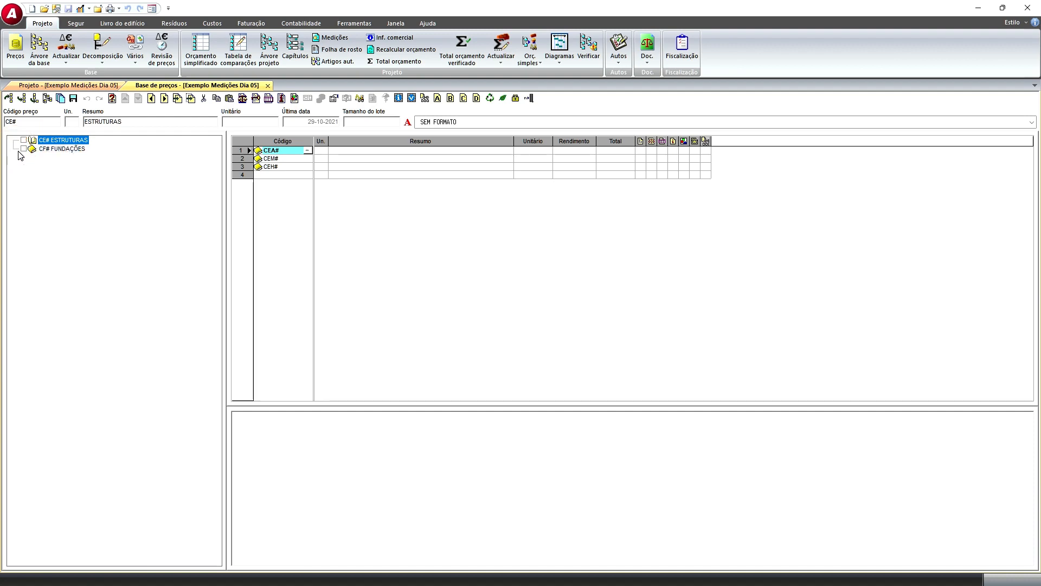
click(179, 87)
click(268, 86)
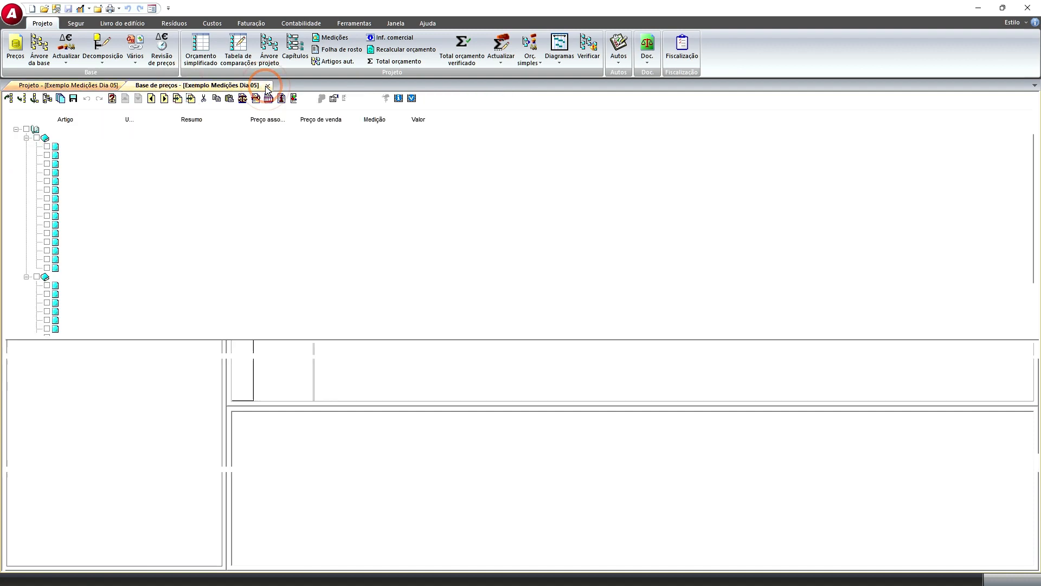
click(38, 52)
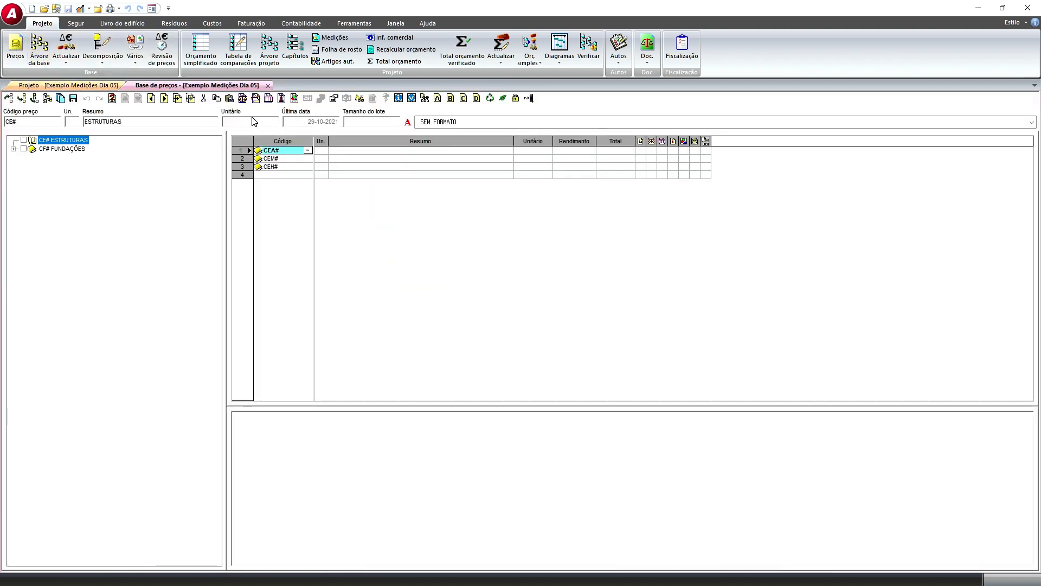
click(268, 86)
- Open the price base Base Arktec Portugal.g13 from the Portugal folder inside Constructo-Gest 14.0
click(10, 18)
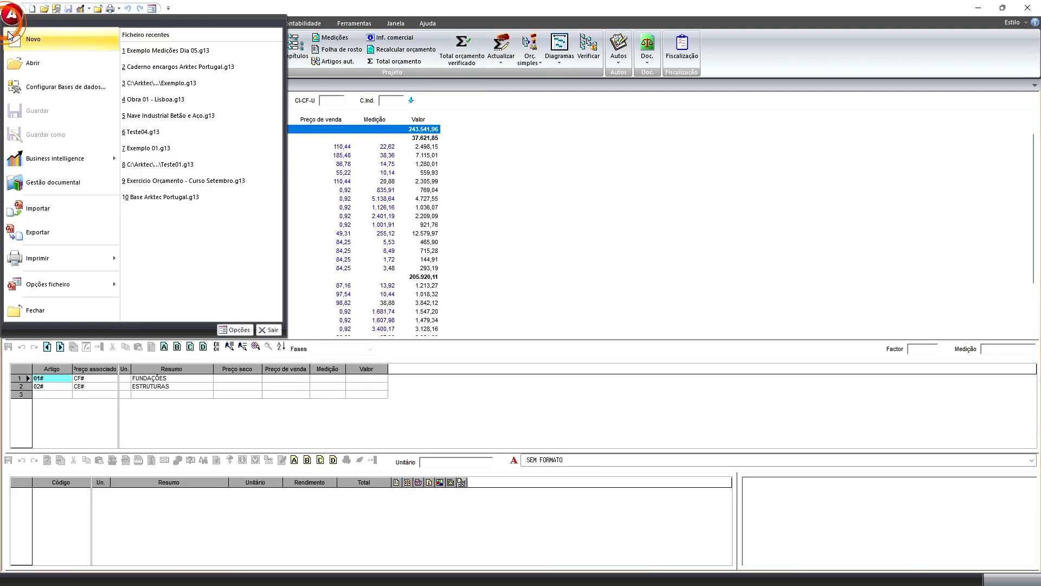
click(36, 65)
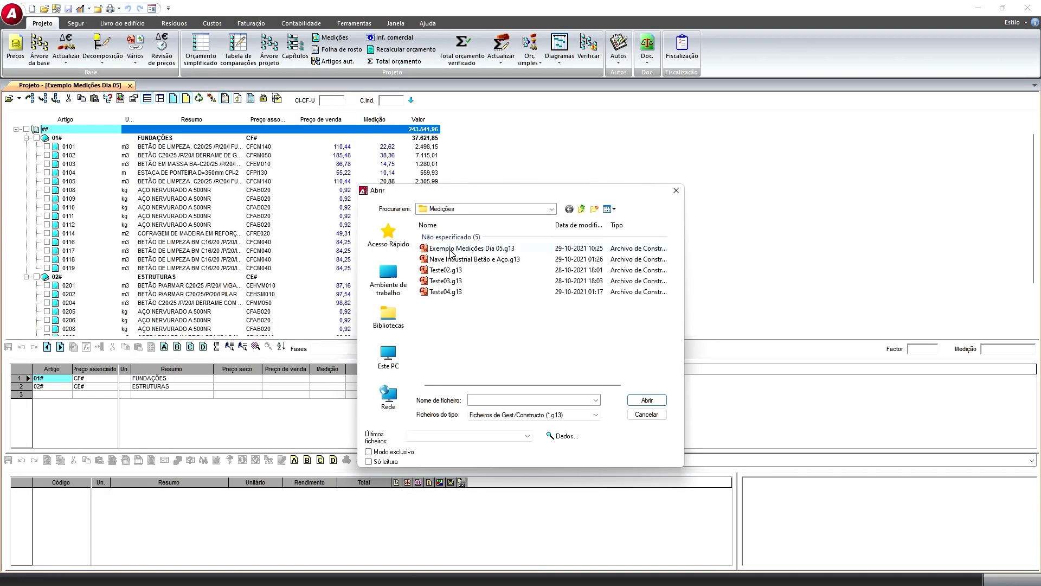
click(581, 209)
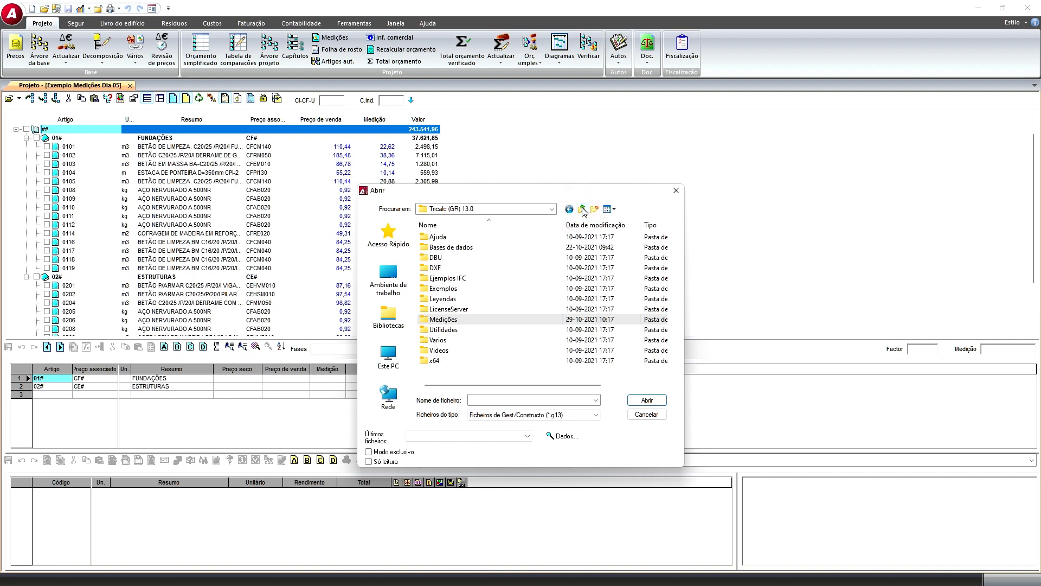
click(583, 210)
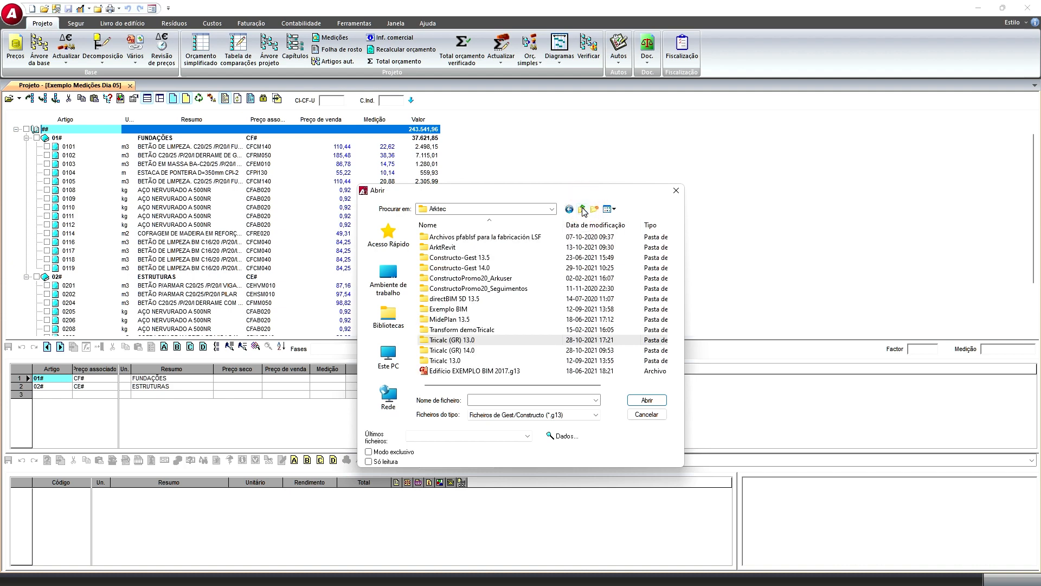
double_click(500, 269)
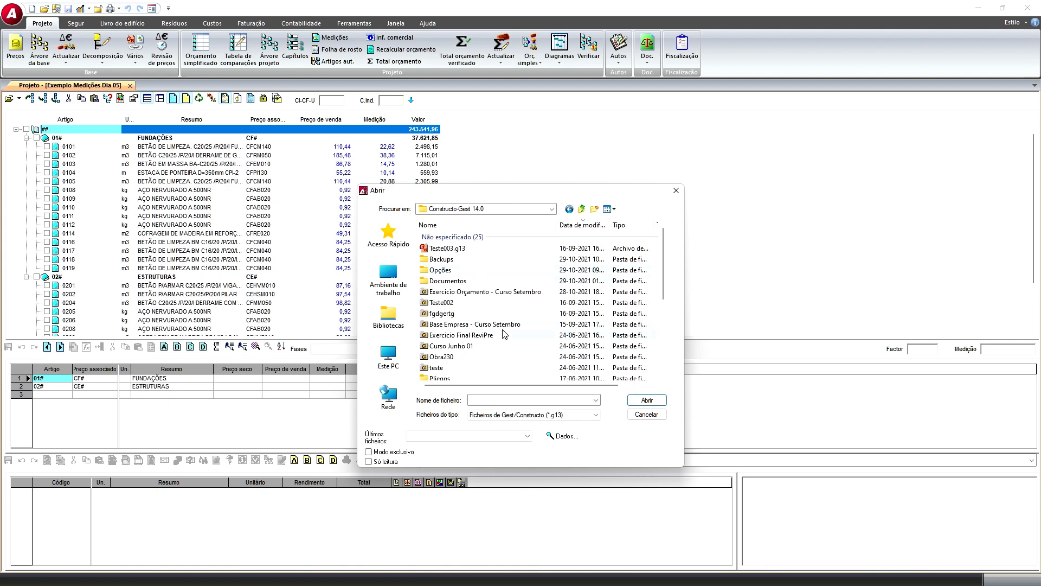
scroll(500, 330, down, 3)
scroll(485, 329, down, 3)
double_click(467, 351)
double_click(470, 258)
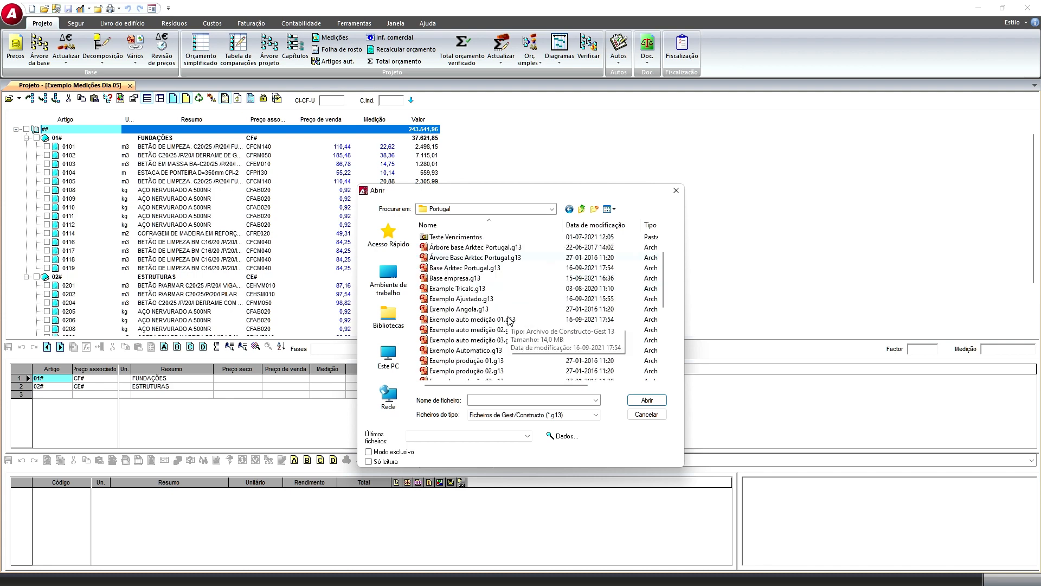
click(477, 267)
click(646, 399)
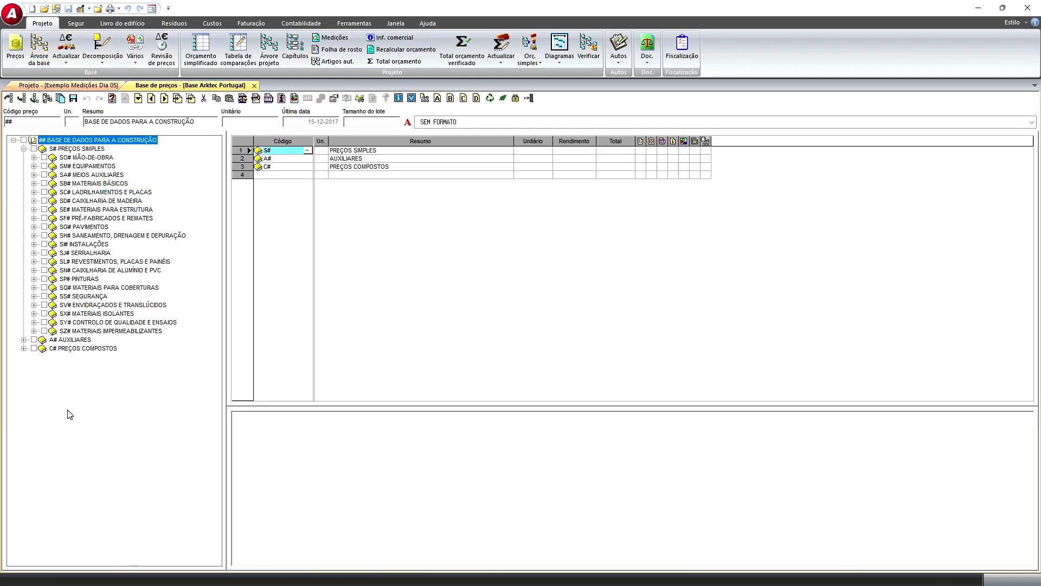
- Expand the A# AUXILIARES and C# PREÇOS COMPOSTOS chapters of the price base tree
click(24, 339)
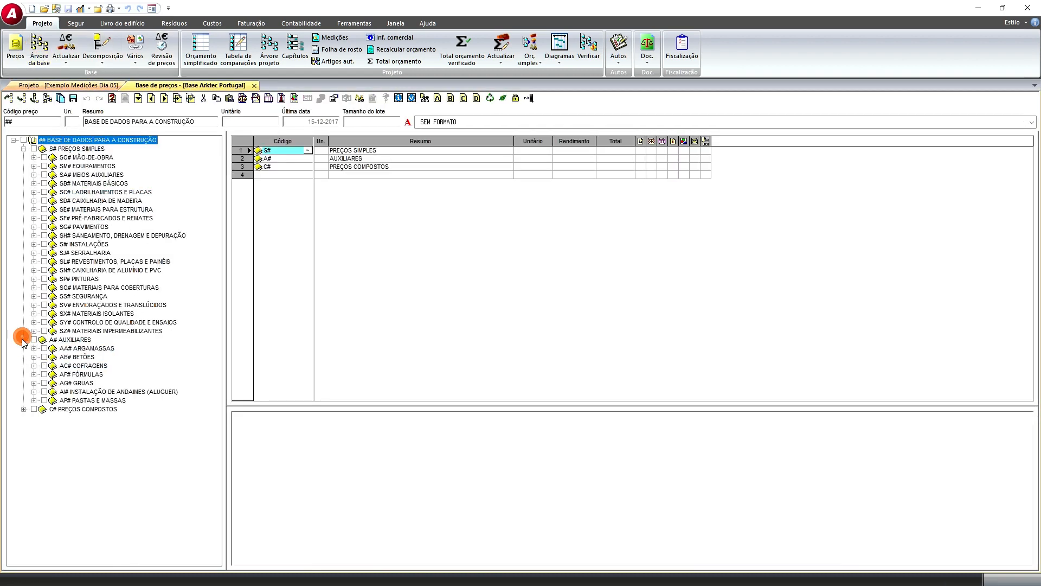
click(23, 409)
drag(216, 296, 217, 287)
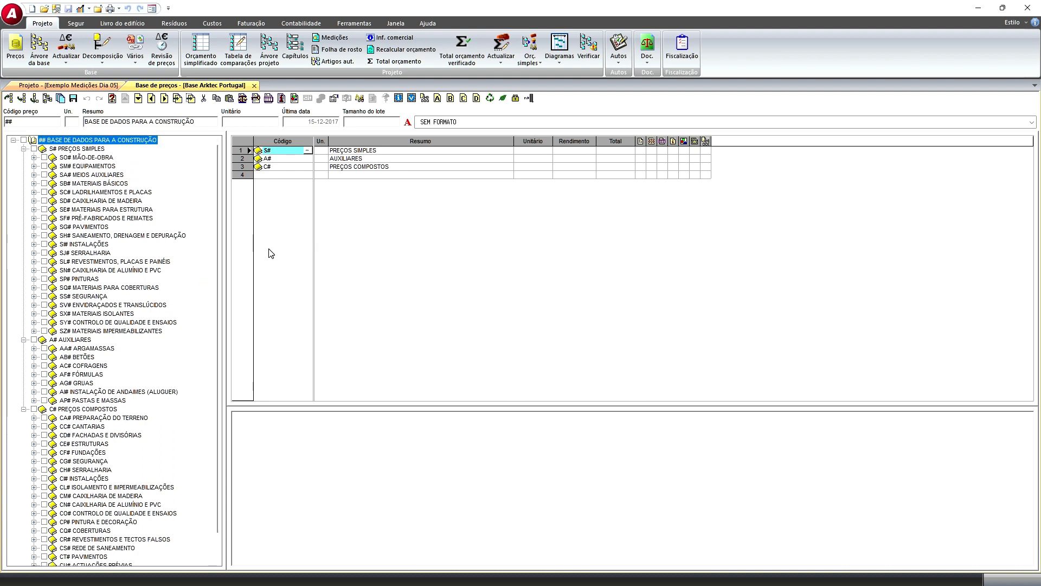
- Arrange the two documents side by side, with the Base Arktec Portugal price base before the Exemplo Medições Dia 05 project
click(205, 85)
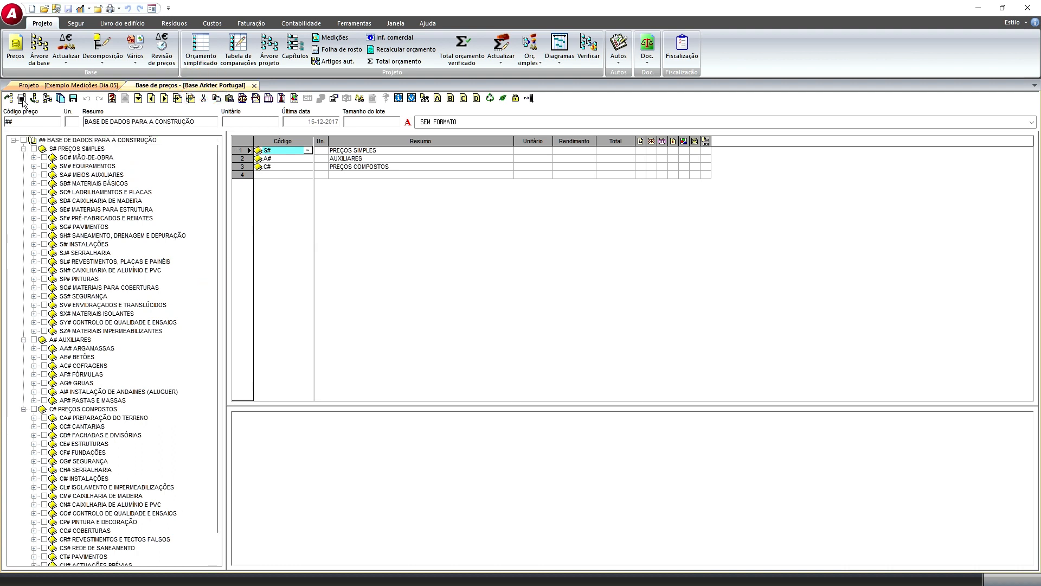
click(19, 97)
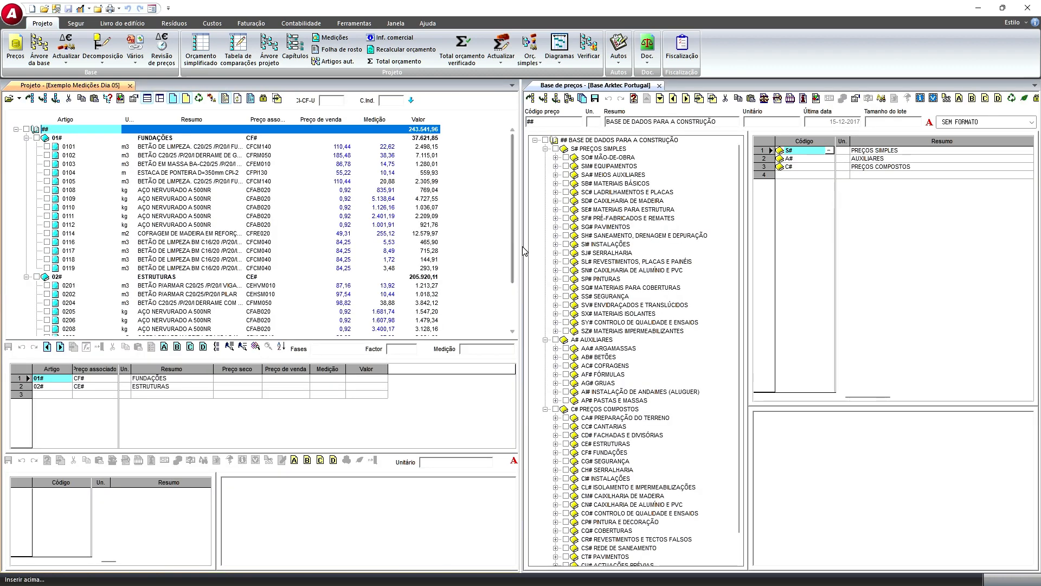
drag(633, 87, 283, 83)
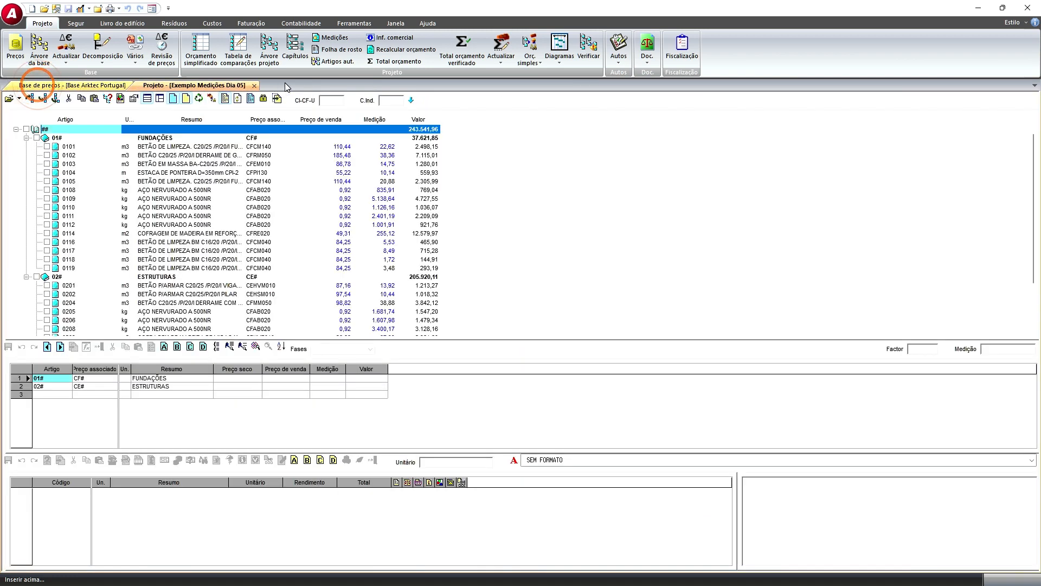
drag(204, 88, 632, 246)
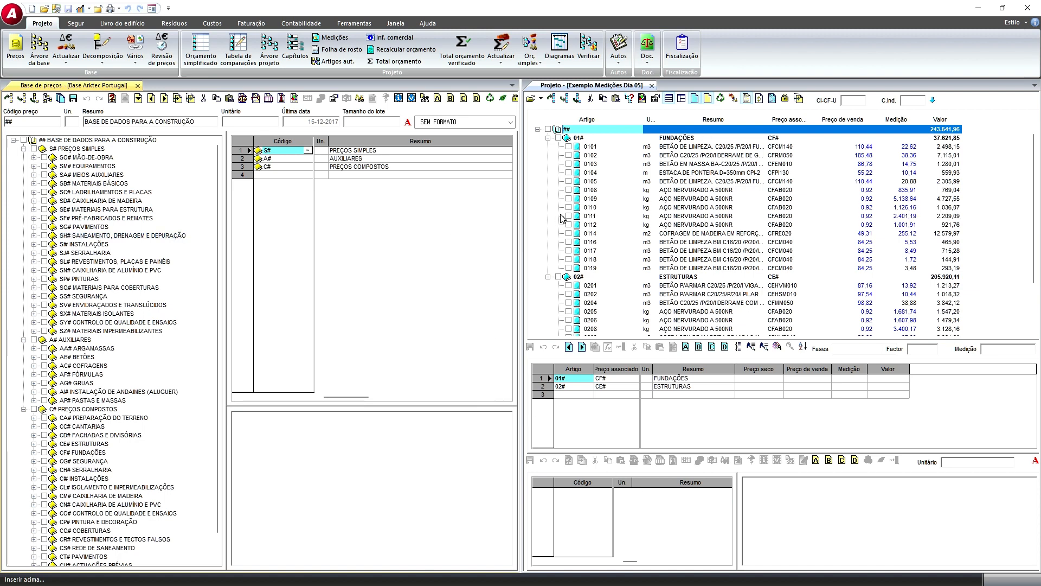
- Select article 0117 in the project and expand the price base through CF# FUNDAÇÕES and CFR# REFORÇOS DE FUNDAÇÃO to CFRA# BETÃO ARMADO
click(588, 250)
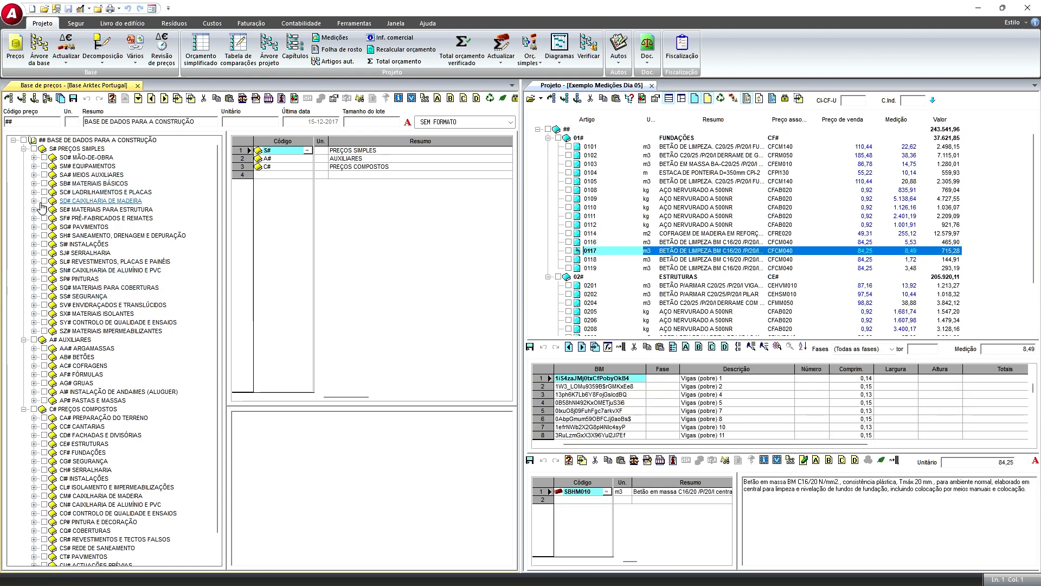
scroll(45, 438, down, 1)
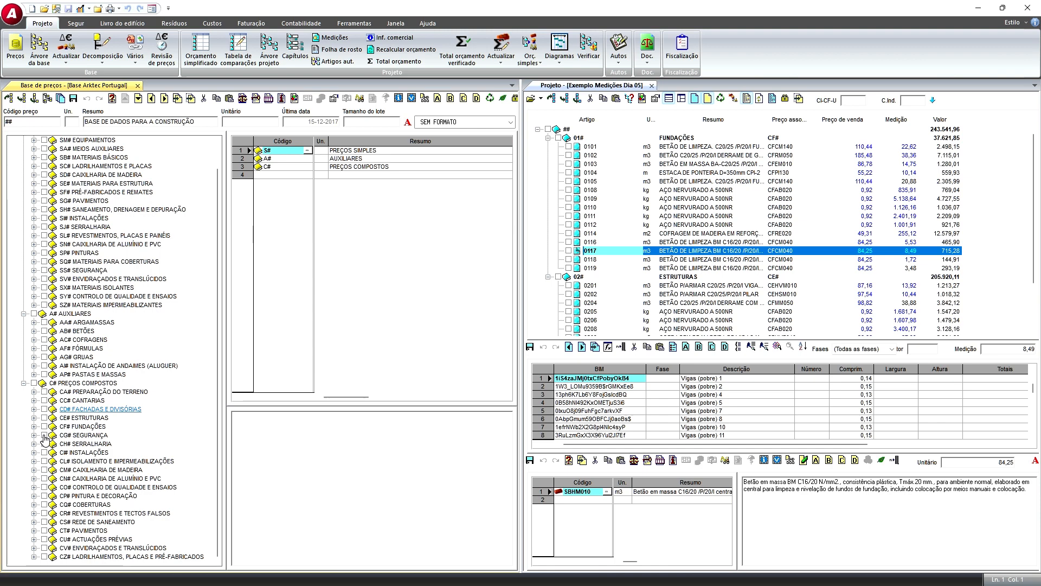
click(34, 426)
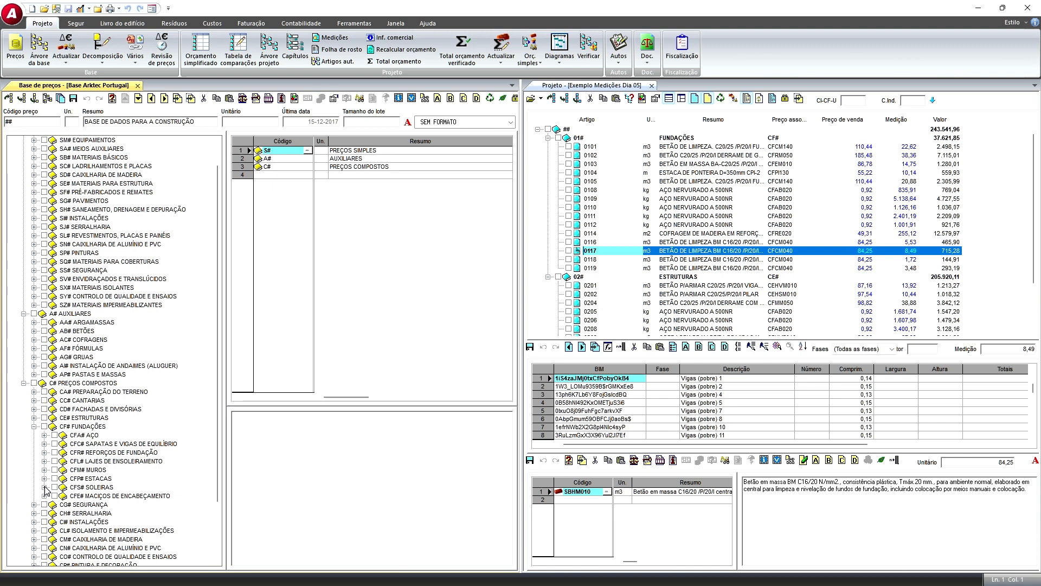
click(44, 452)
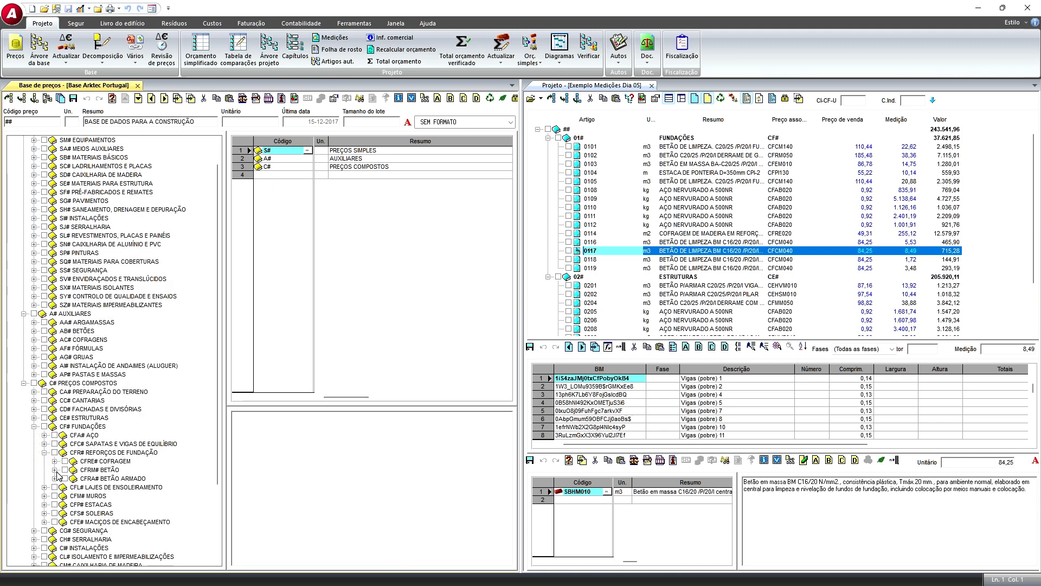
click(55, 478)
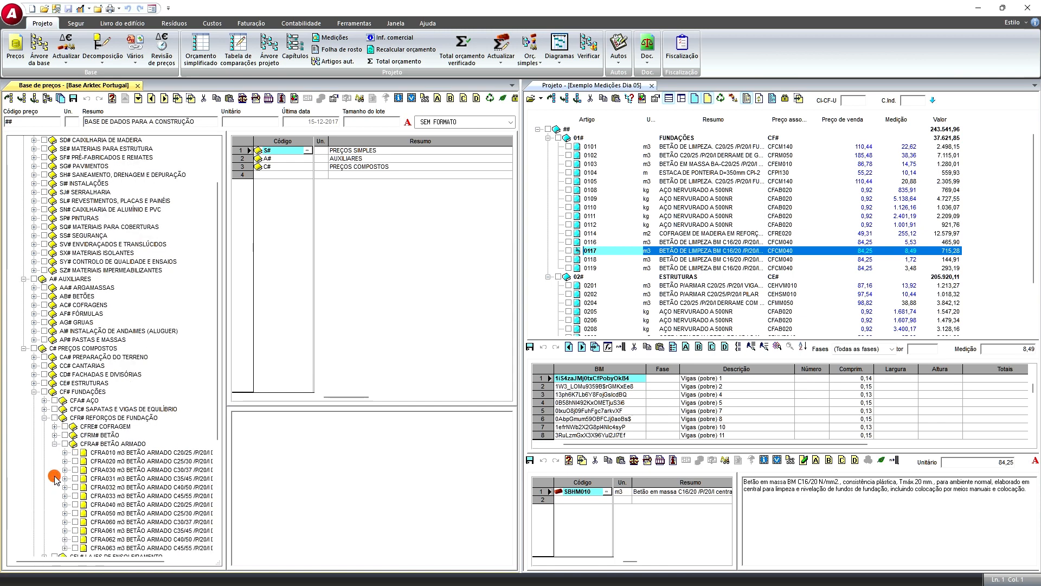
- Copy the reinforced concrete price CFRA010 from the price base into the project as an article below 0117
click(140, 454)
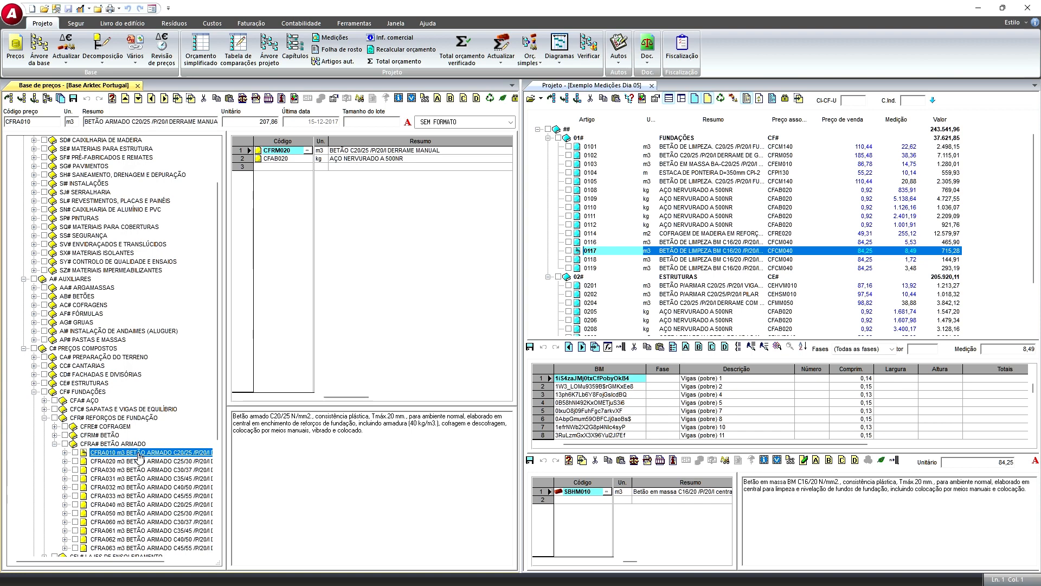
drag(140, 455, 629, 254)
drag(629, 253, 628, 253)
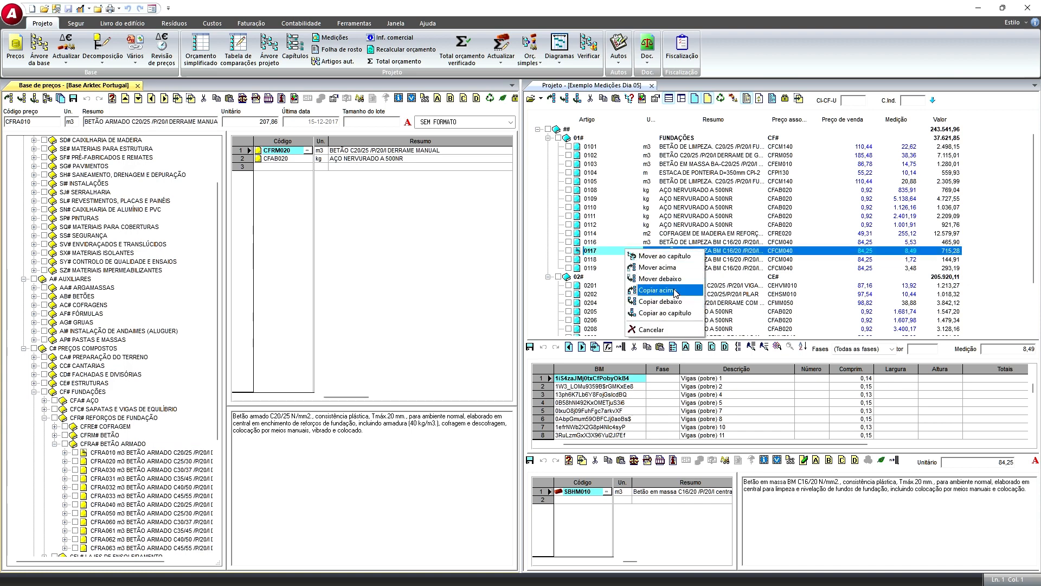
click(679, 304)
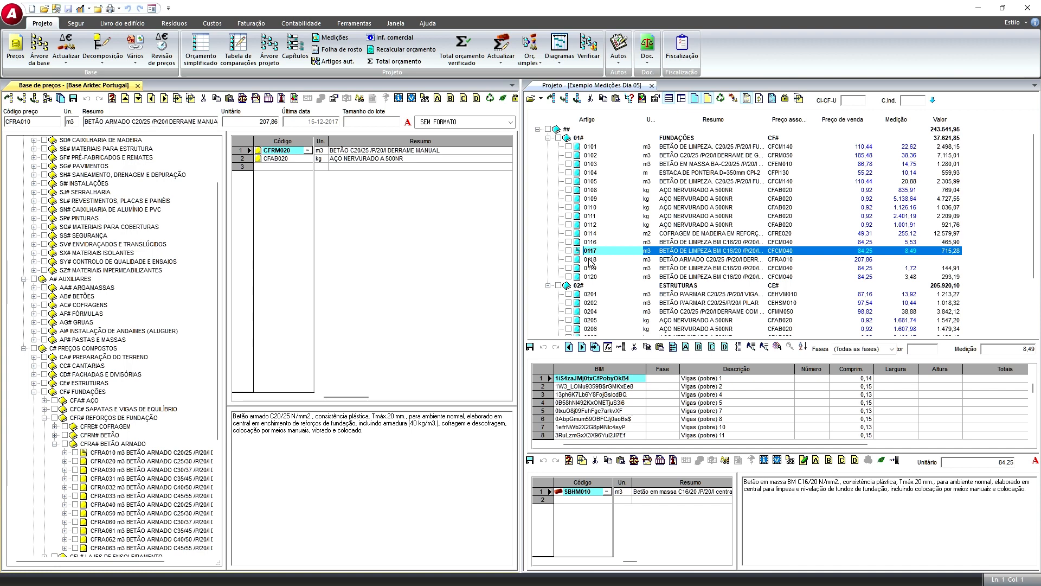
- Enter a length of 12 in the first measurement line of article 0118, and discard the modification
click(596, 260)
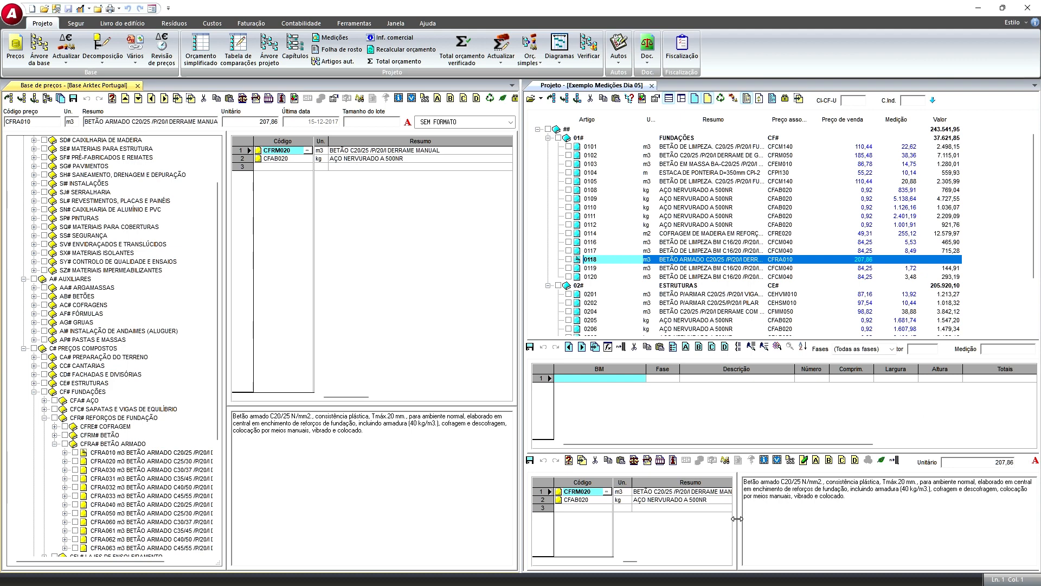
click(753, 379)
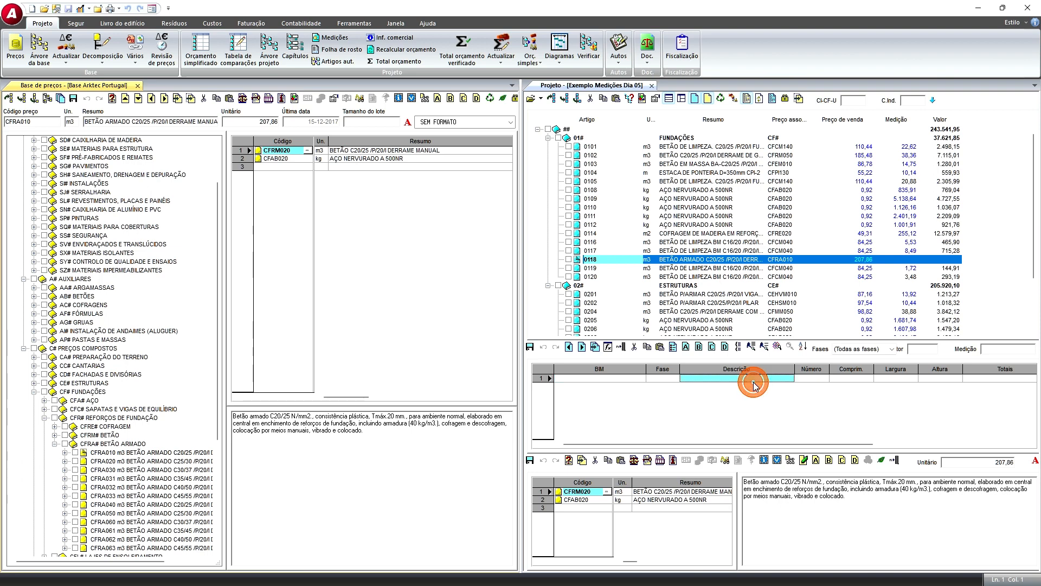
click(852, 378)
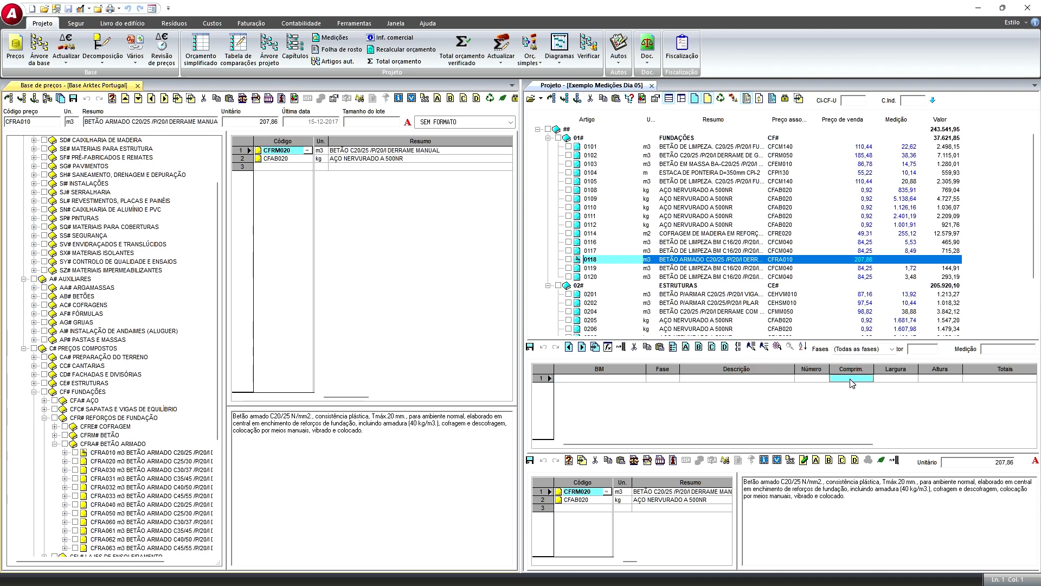
click(846, 379)
text(12)
click(832, 386)
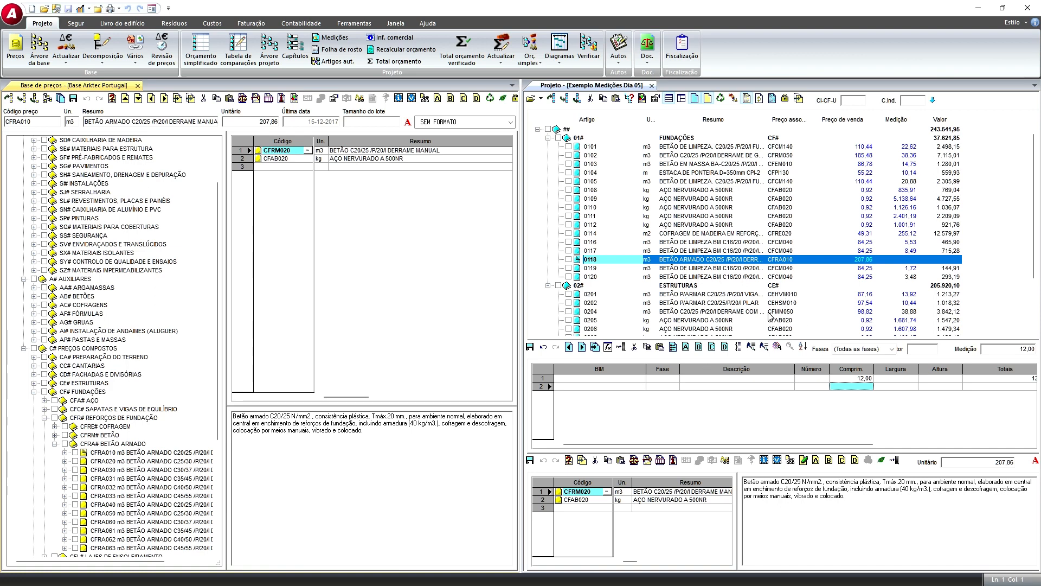
click(679, 271)
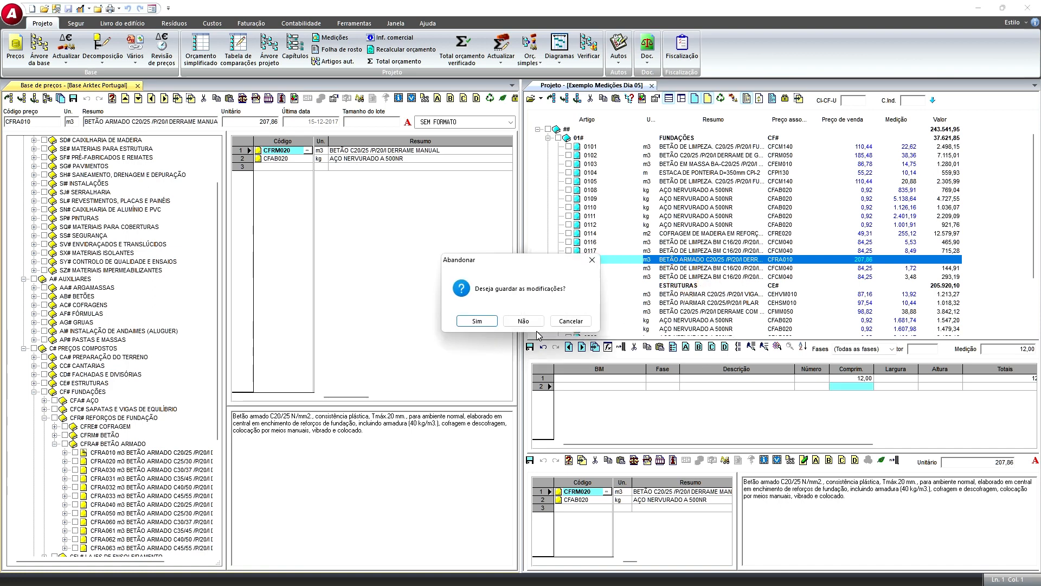
click(522, 321)
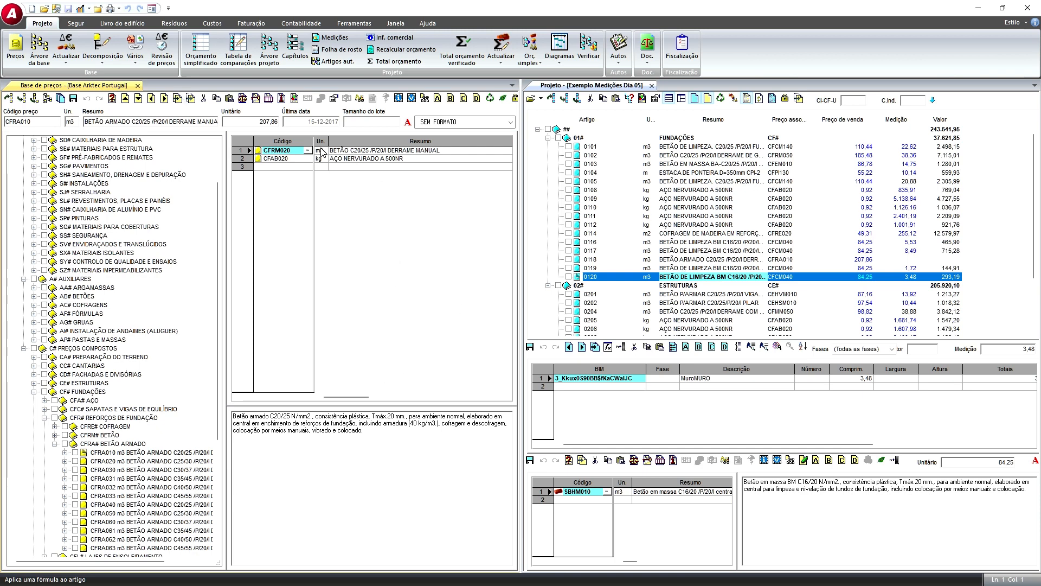
- Close the price base and the project tree, and open the project's simplified budget
click(137, 86)
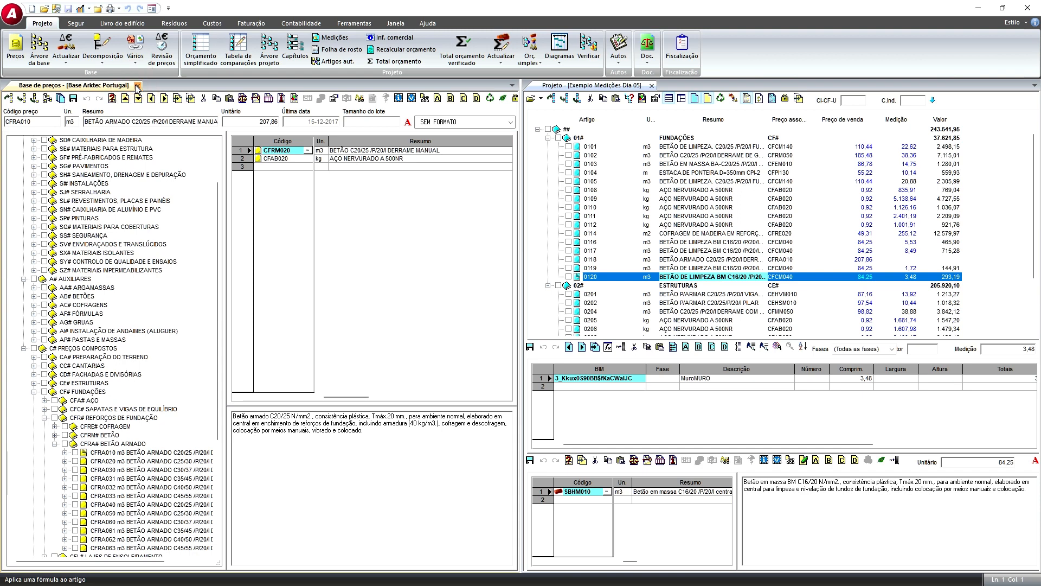
click(137, 87)
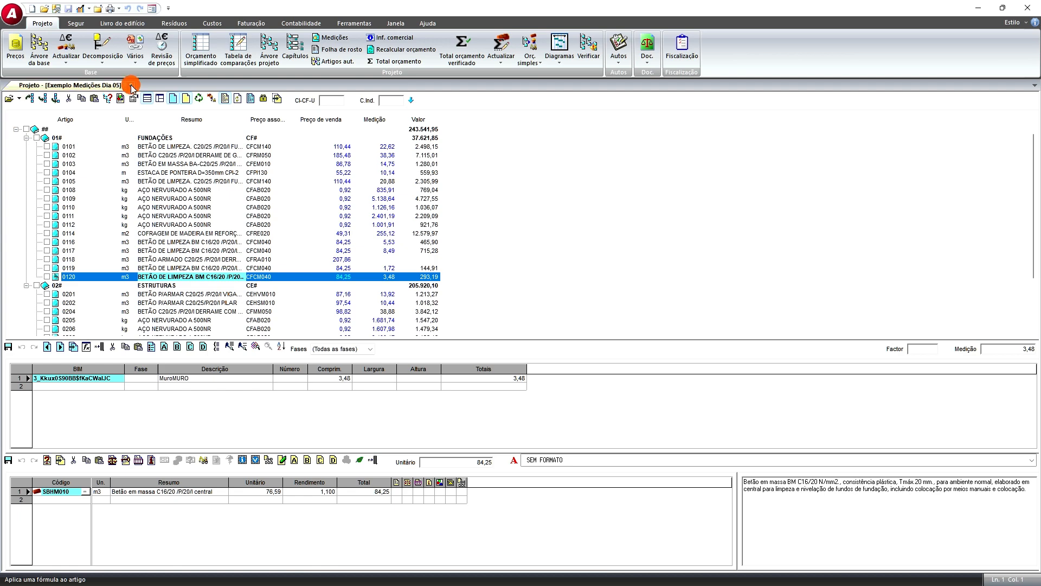
click(129, 85)
click(201, 51)
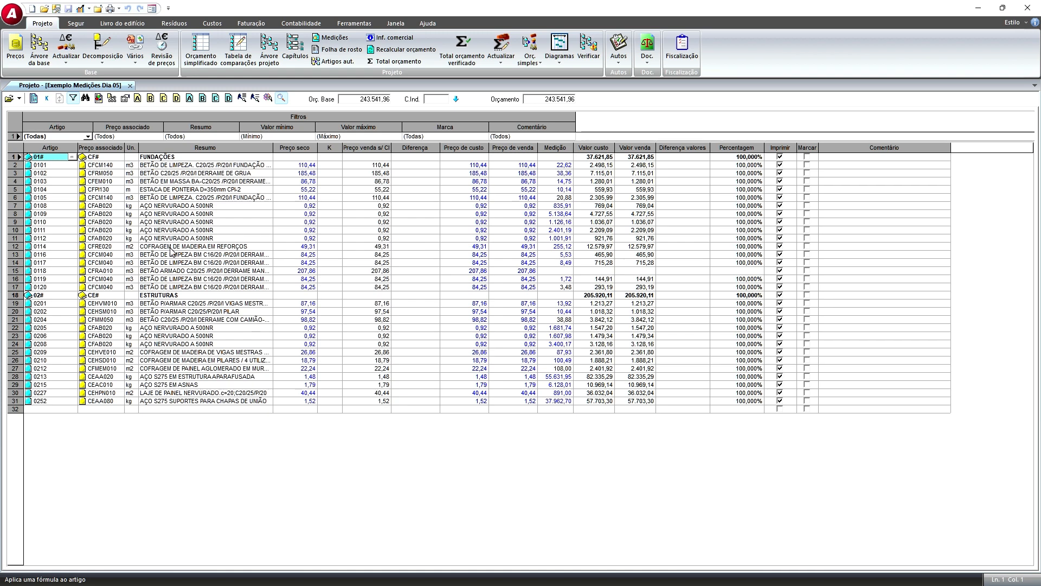
- Delete the reinforced concrete article 0118 from the simplified budget
click(27, 272)
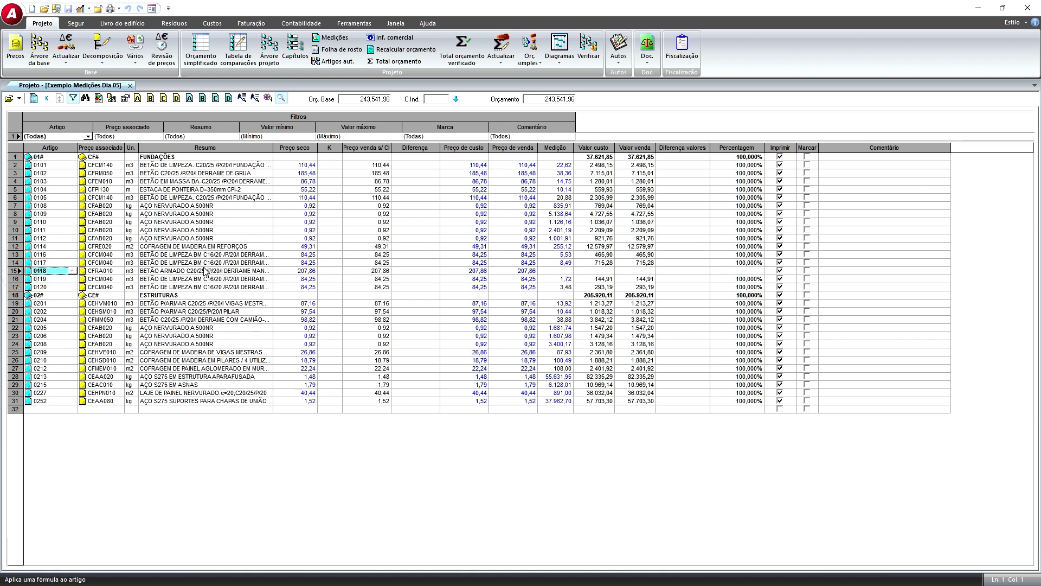
click(19, 270)
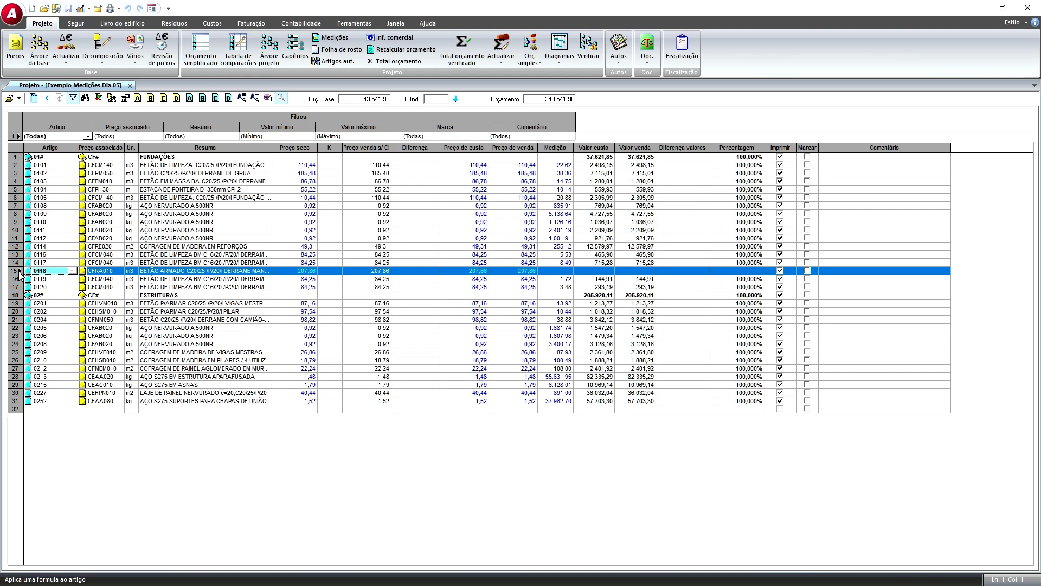
click(59, 99)
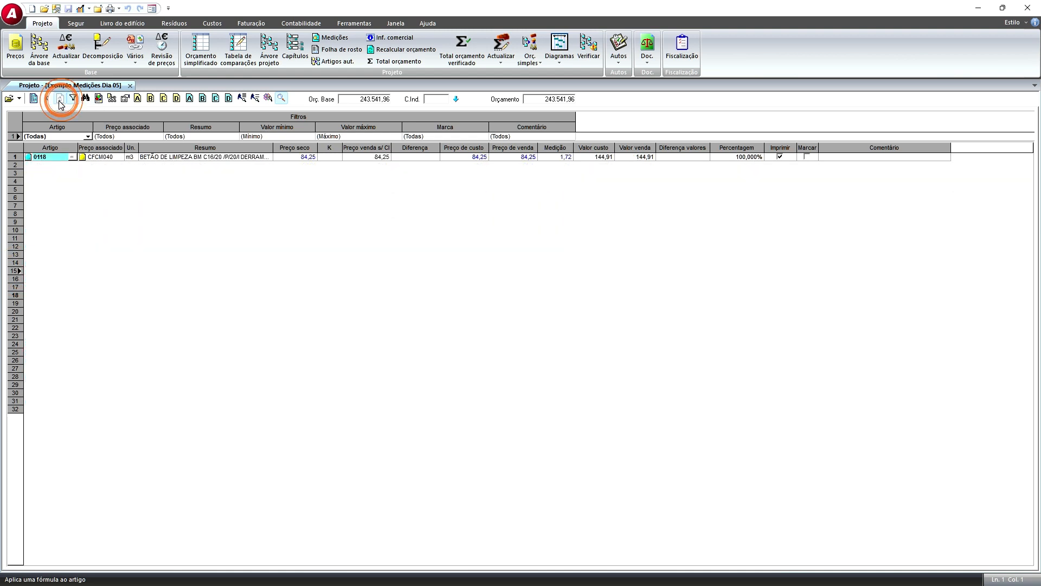
click(18, 262)
click(19, 278)
click(19, 271)
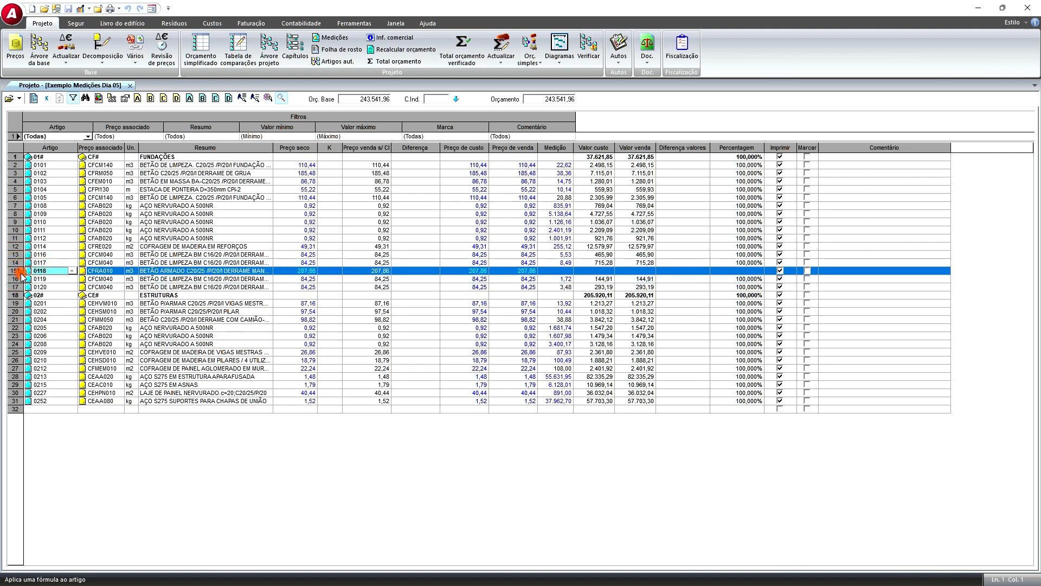
key(Delete)
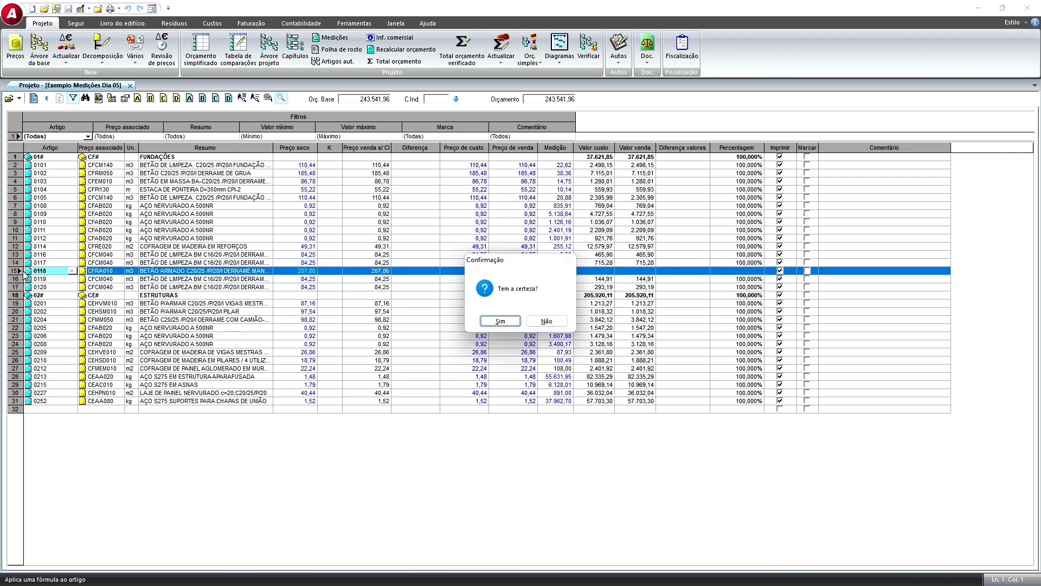
click(500, 320)
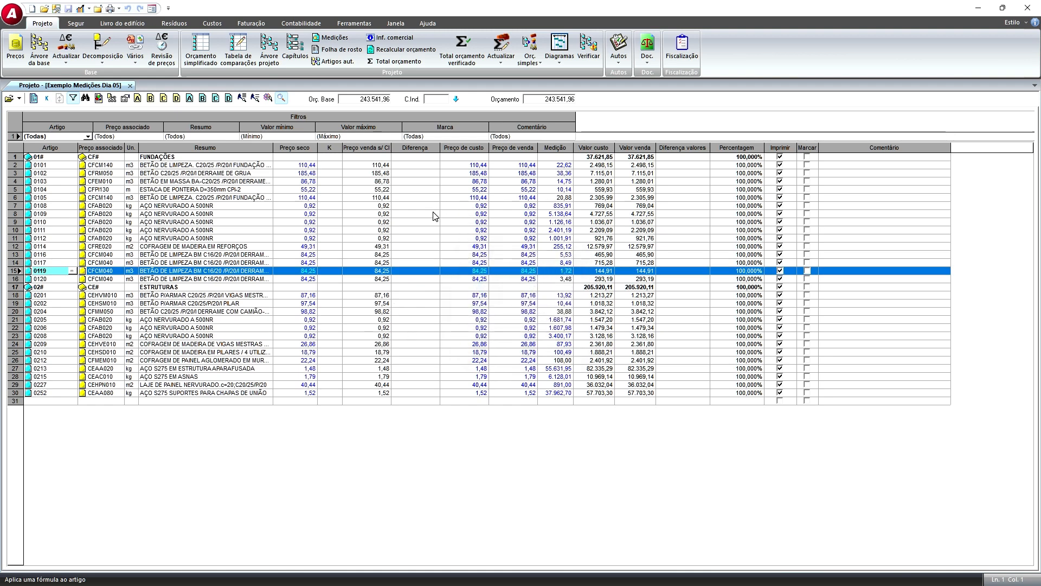
- Open the measurement lines of article 0101 and widen the BIM column to show the full codes
click(222, 165)
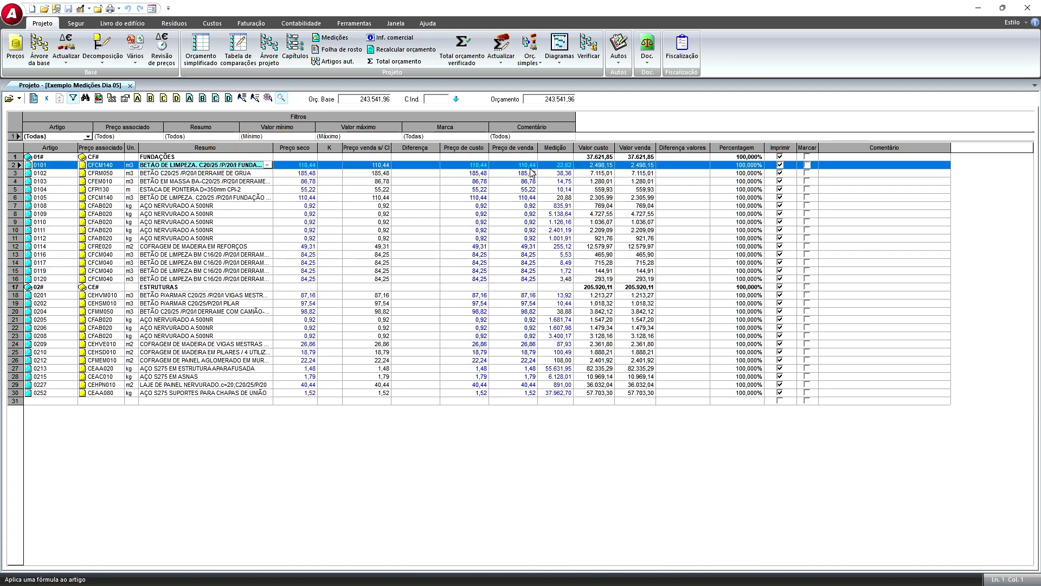
double_click(555, 164)
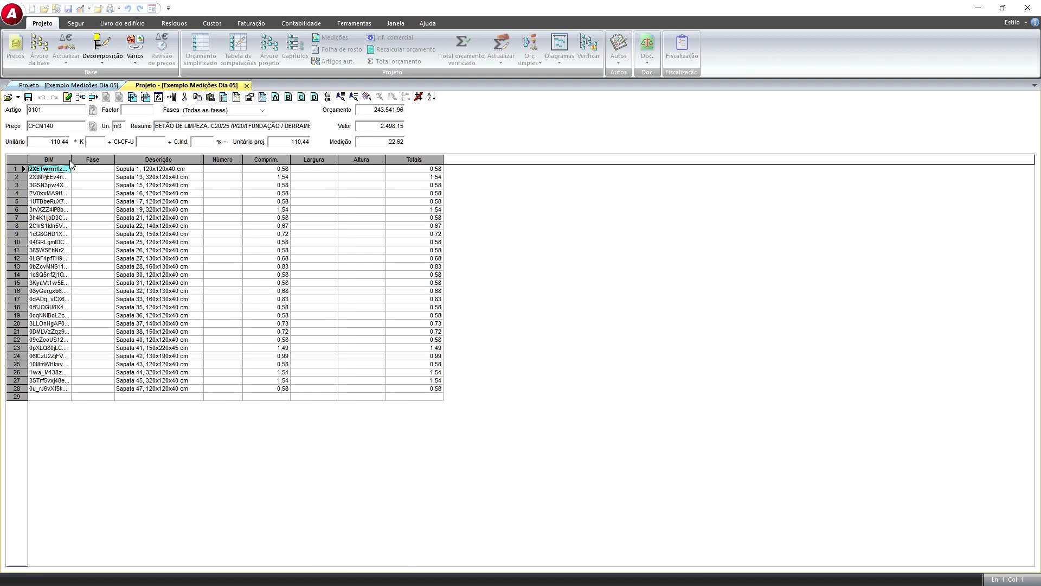
drag(72, 161, 72, 160)
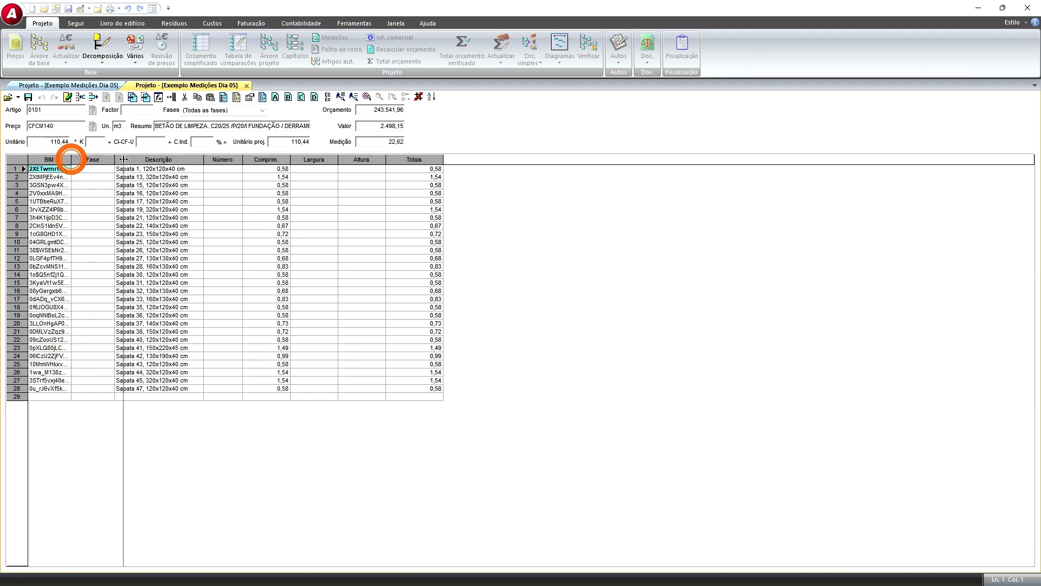
double_click(71, 159)
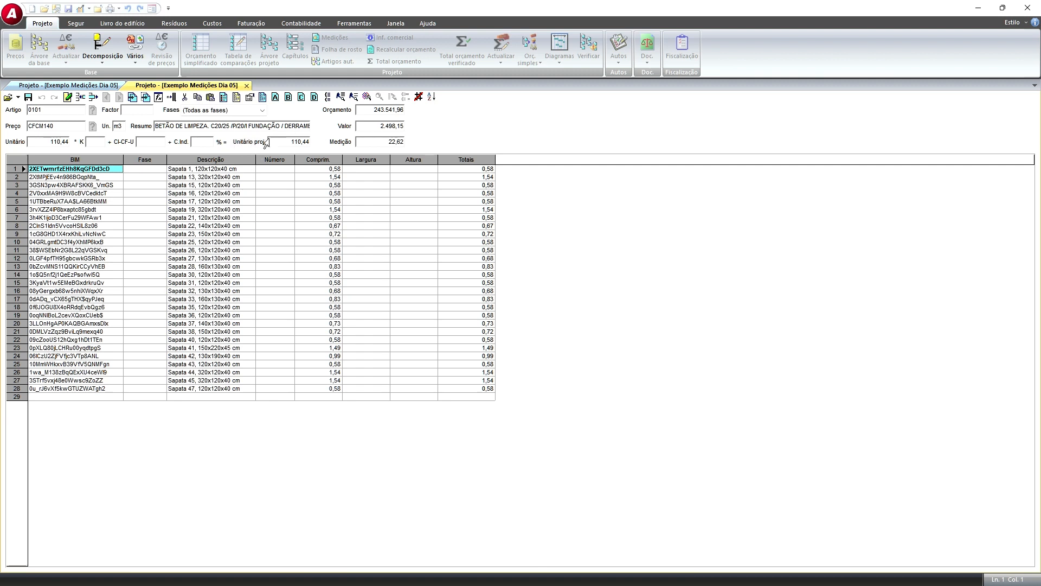
- View the full description text of article 0101 and close it again
drag(293, 126, 188, 123)
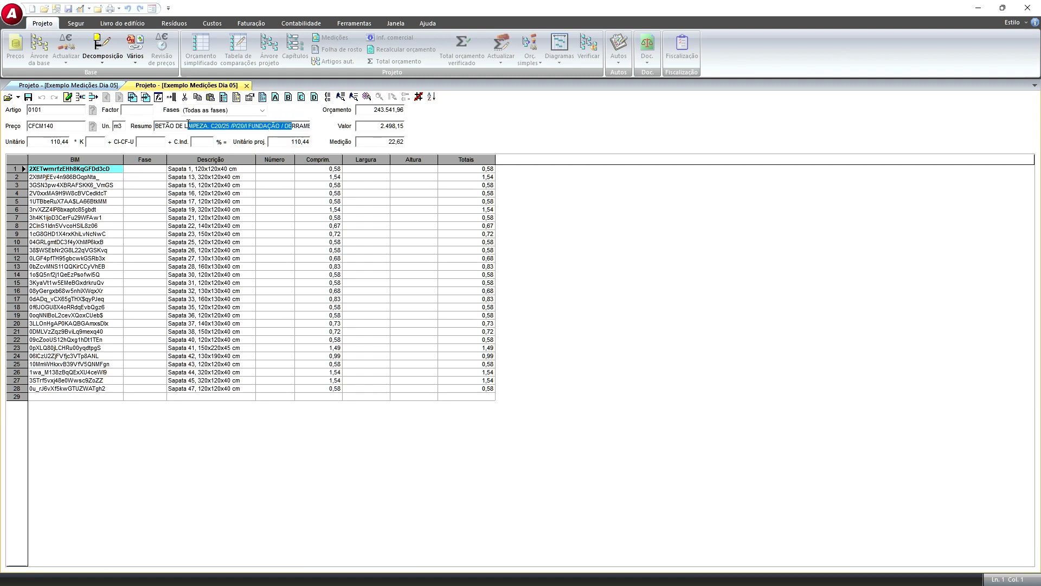
click(169, 125)
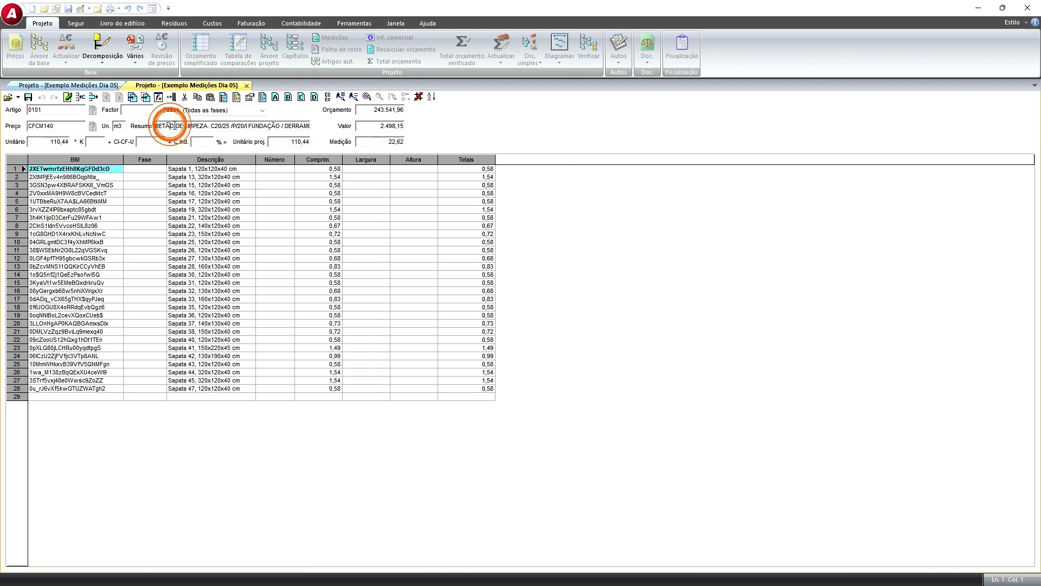
click(237, 97)
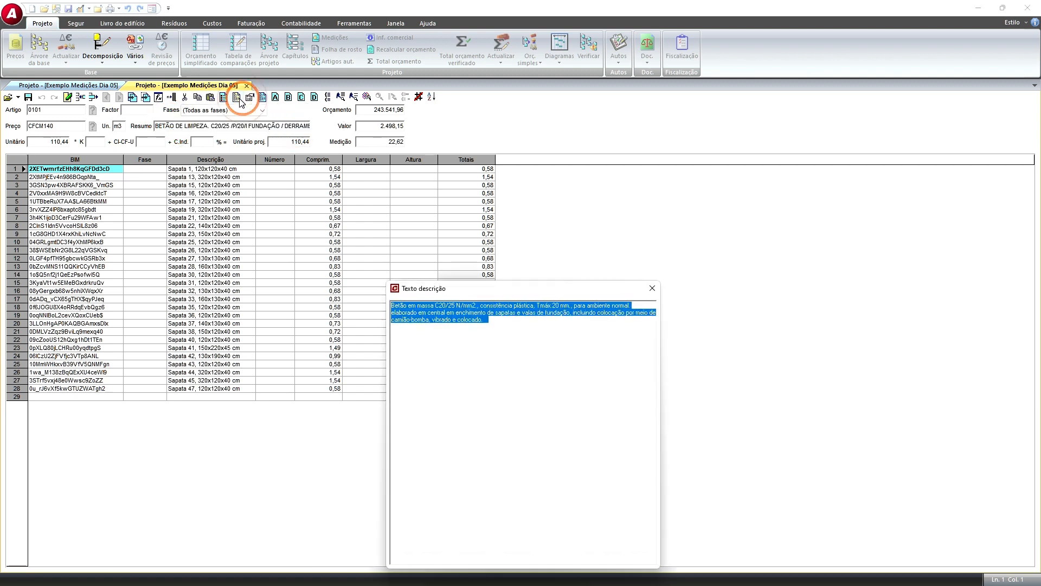
click(650, 288)
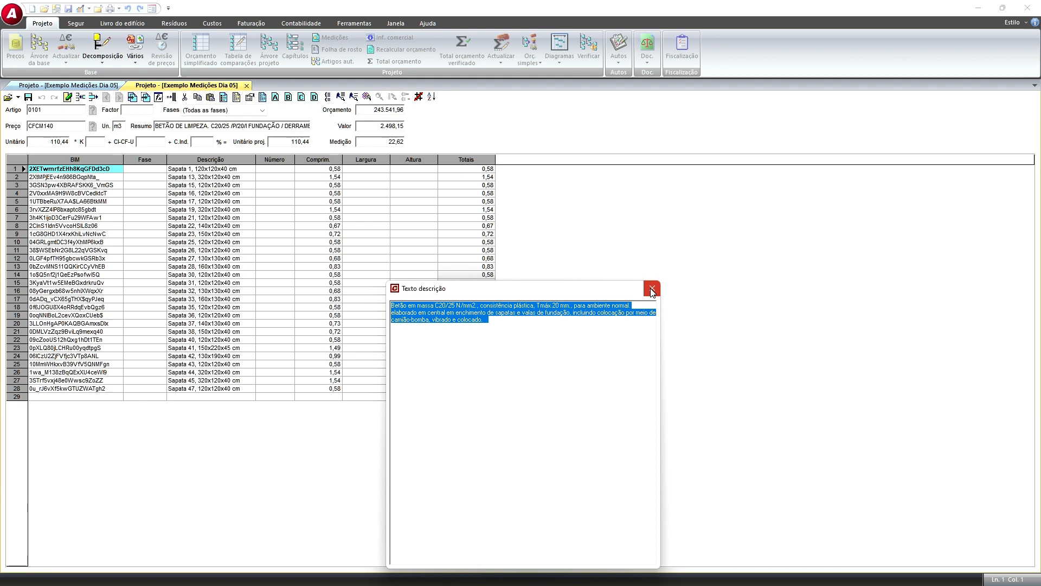
click(652, 291)
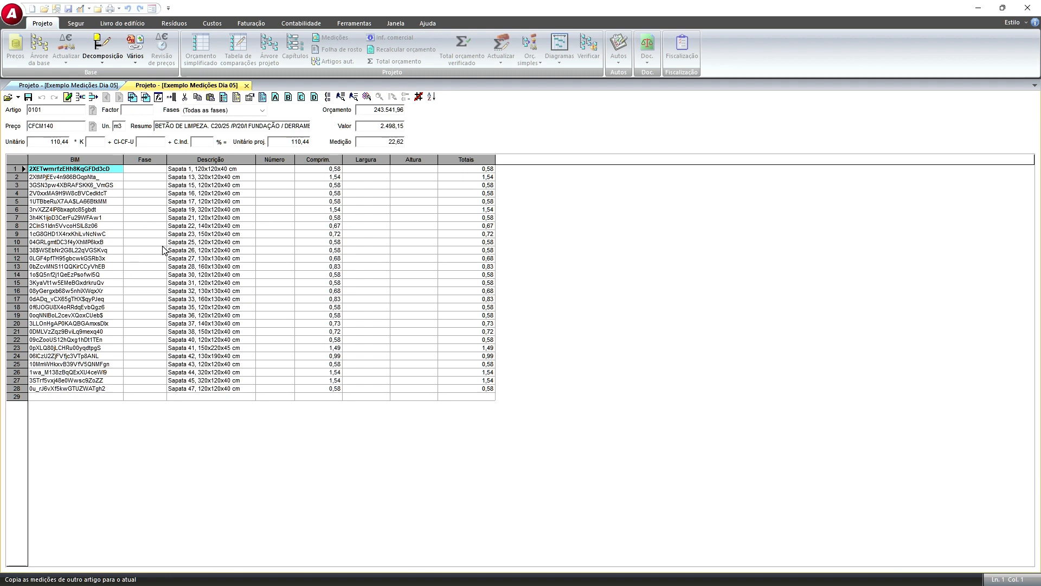
- Examine the options for recovering another article's measurements, including linking by lines, and the base of measurement formulas, without applying anything
click(133, 97)
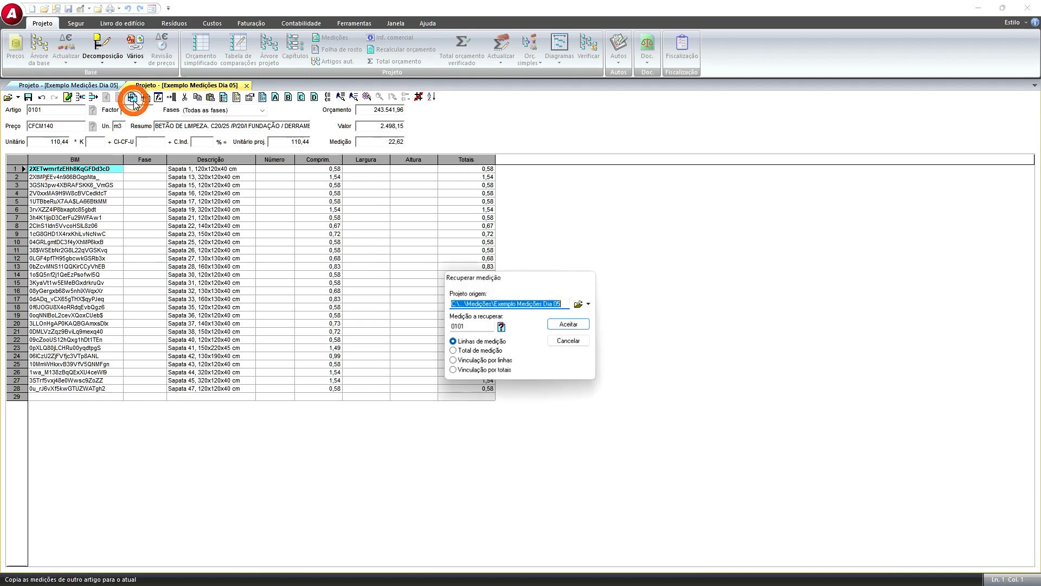
click(470, 361)
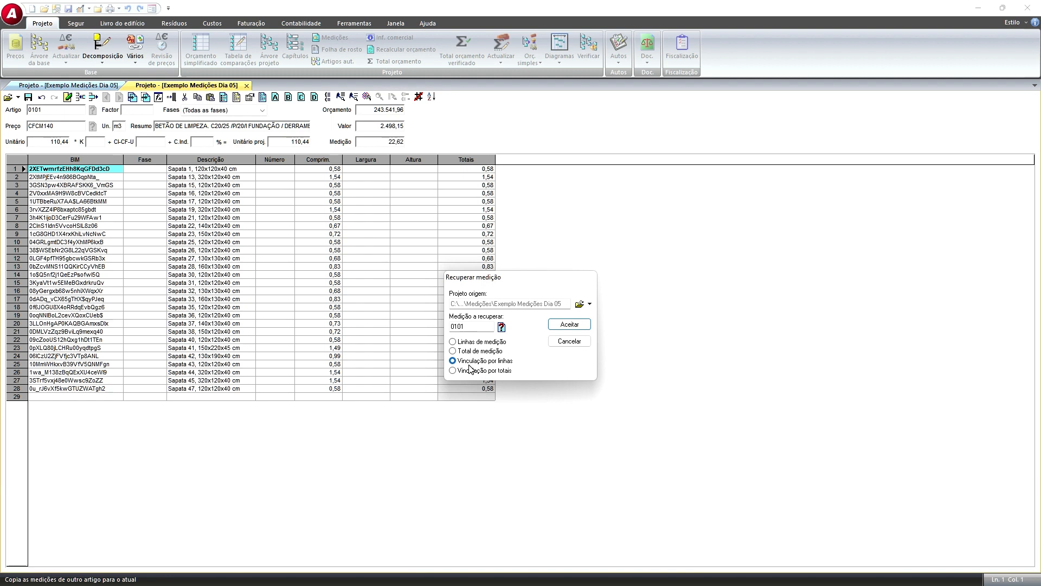
click(561, 342)
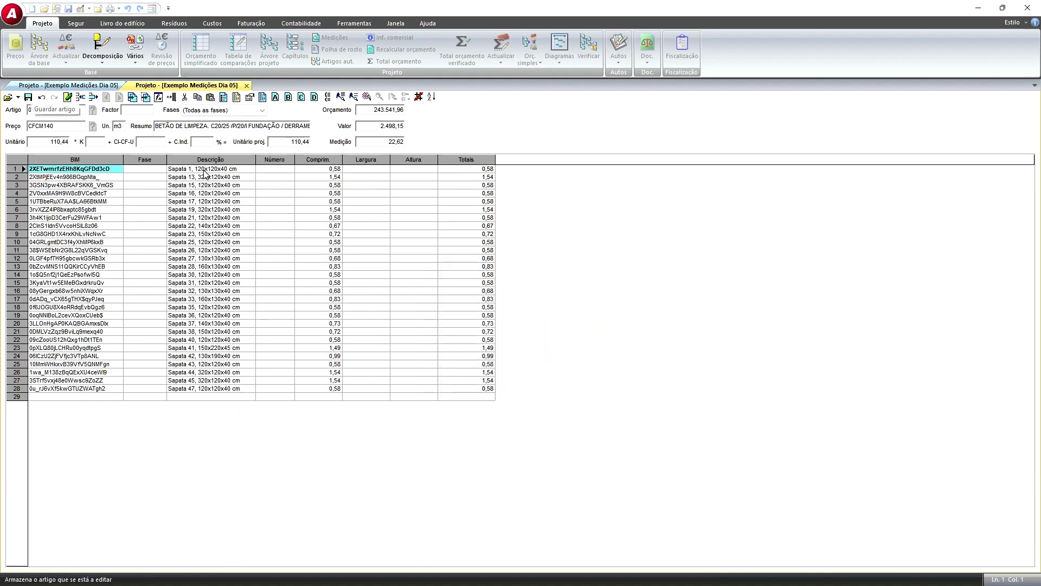
click(161, 97)
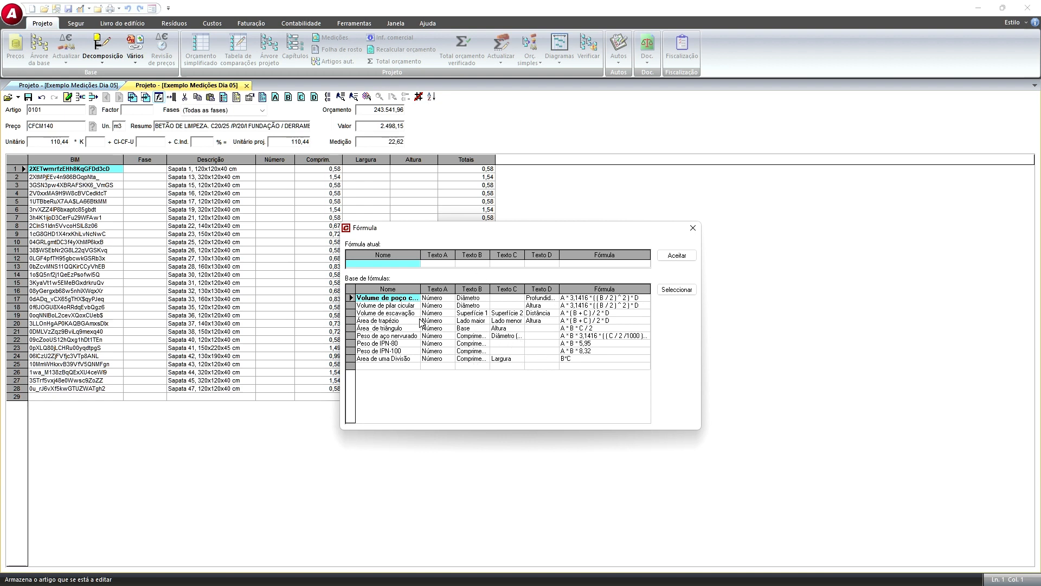
click(693, 230)
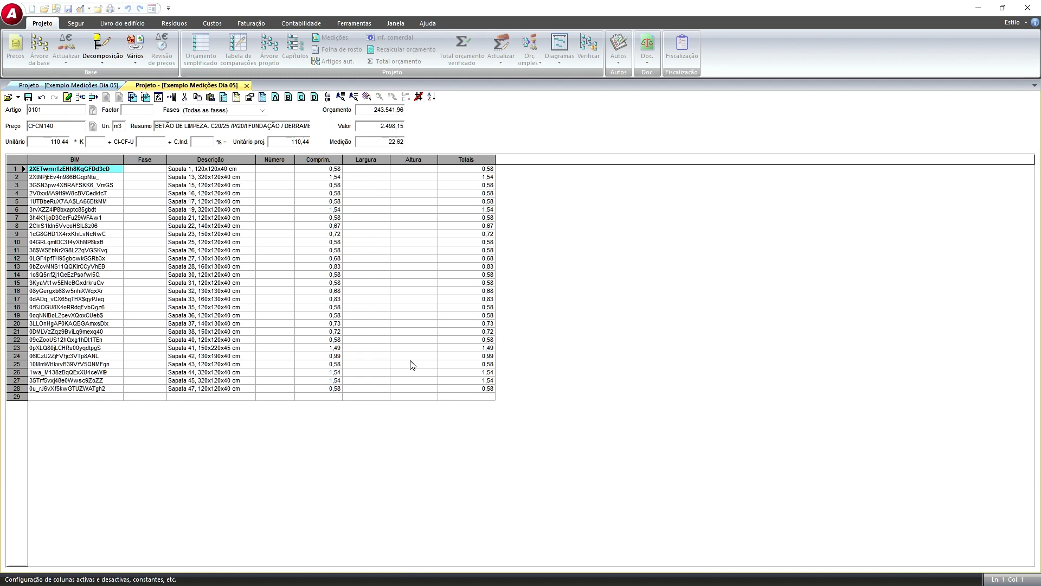
- Go to the empty measurement line 29 of article 0101 and close the article's measurement window
click(363, 159)
click(398, 159)
click(275, 160)
click(217, 398)
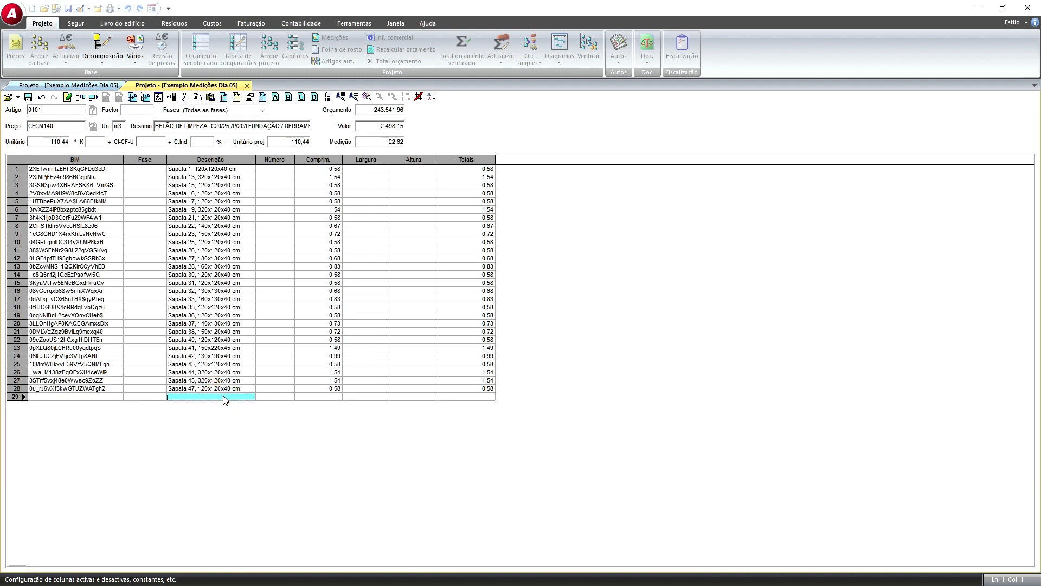
key(Tab)
key(Tab)
click(224, 397)
click(246, 87)
click(488, 323)
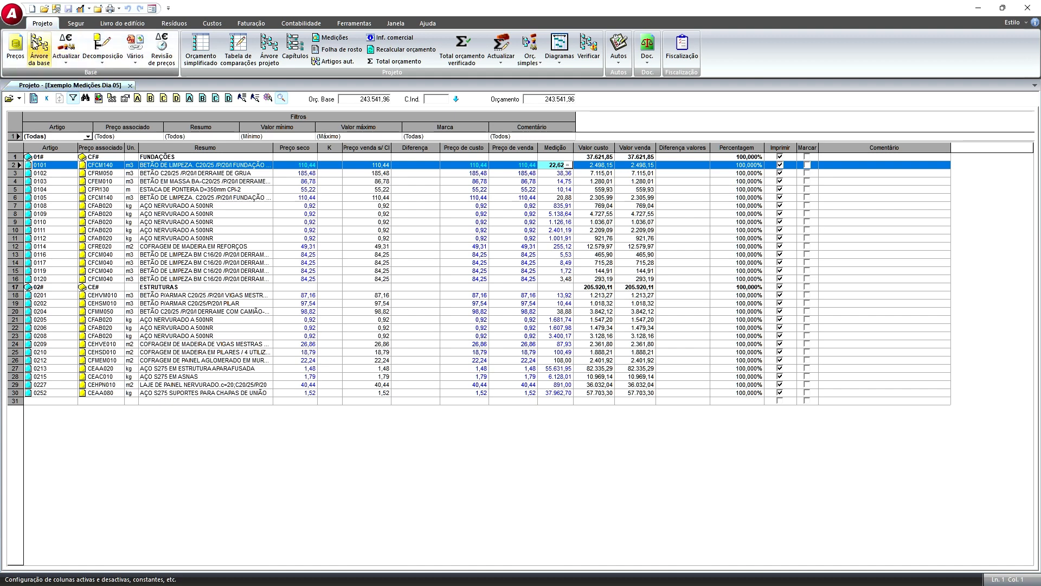
- Open the print settings for the project's listings
click(11, 13)
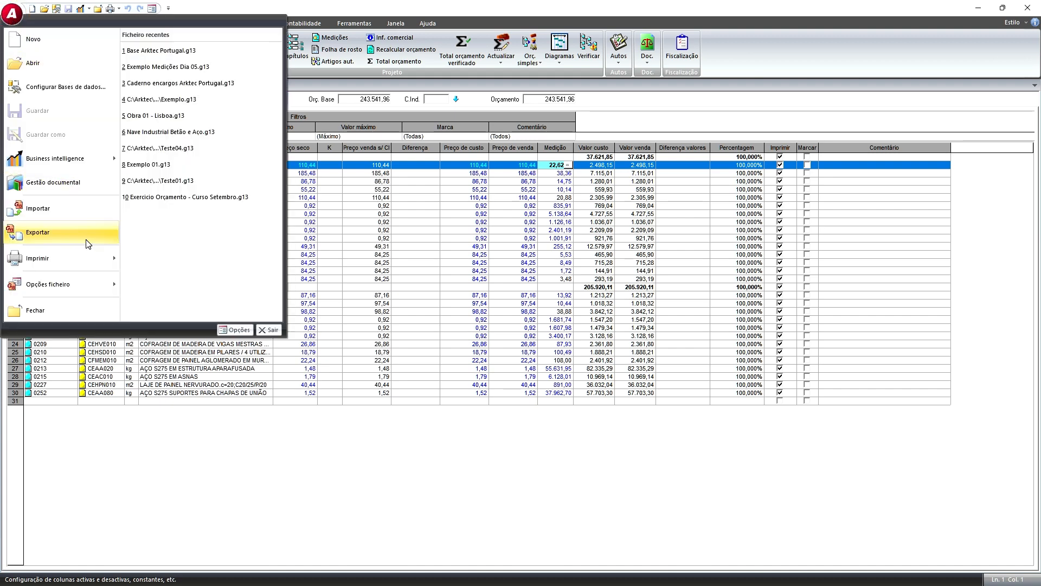
mouse_move(79, 258)
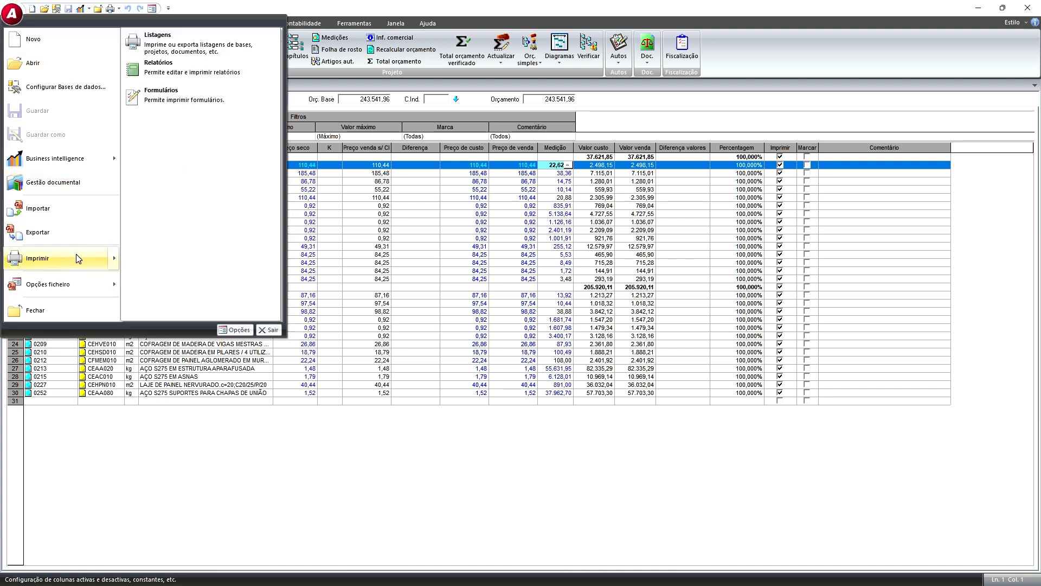
click(78, 258)
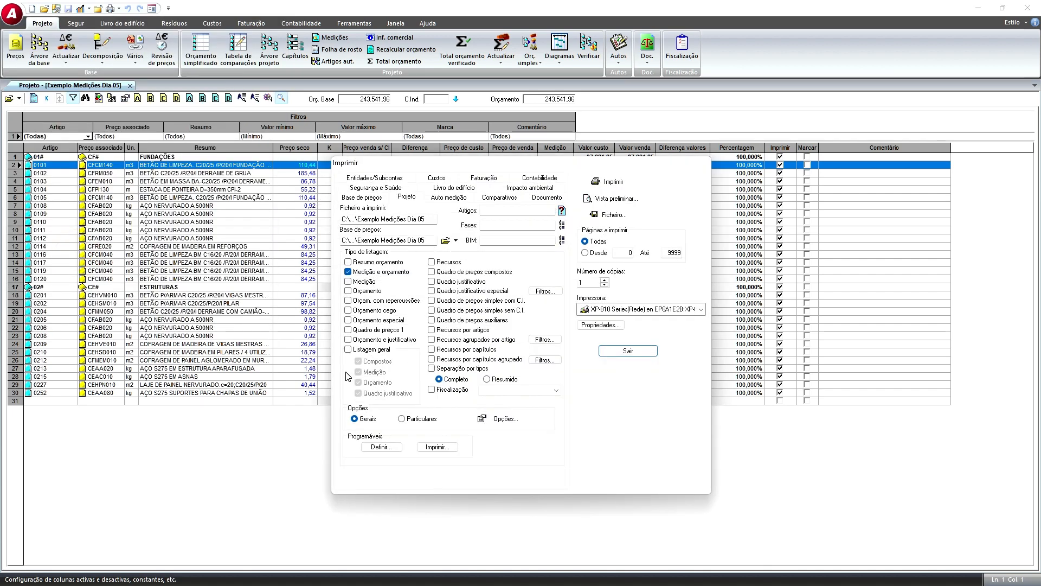
- Examine the general print options, from listing columns, fonts, page format and decimals to header, logo and images, without changing them
click(489, 416)
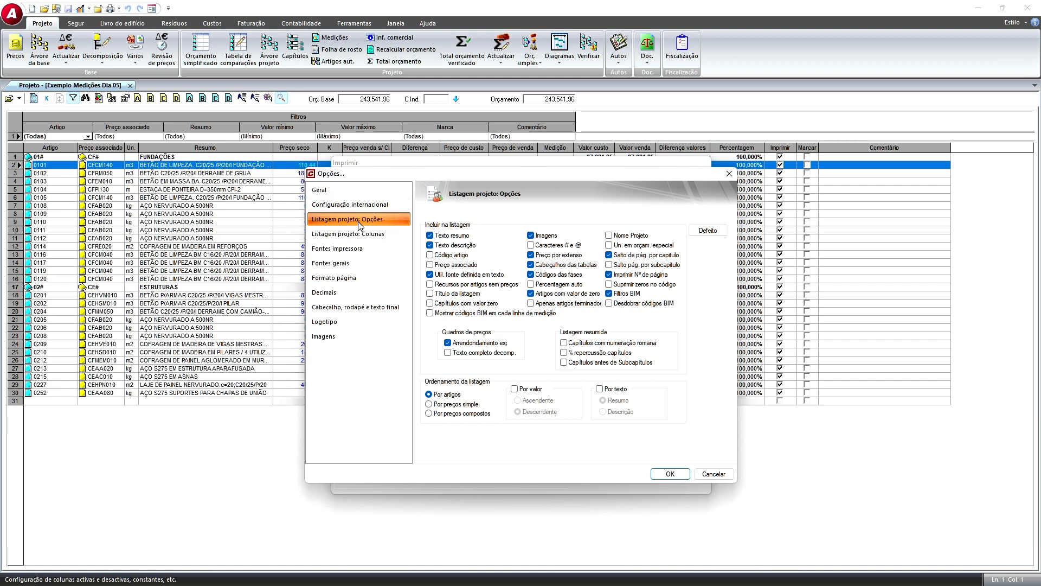
click(372, 235)
click(369, 249)
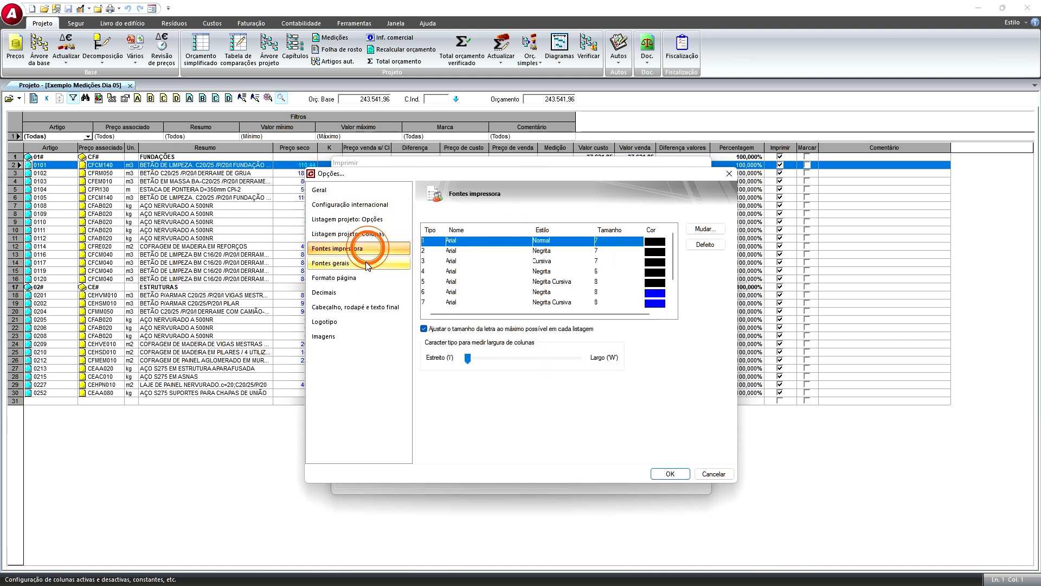
click(365, 263)
click(366, 278)
click(368, 294)
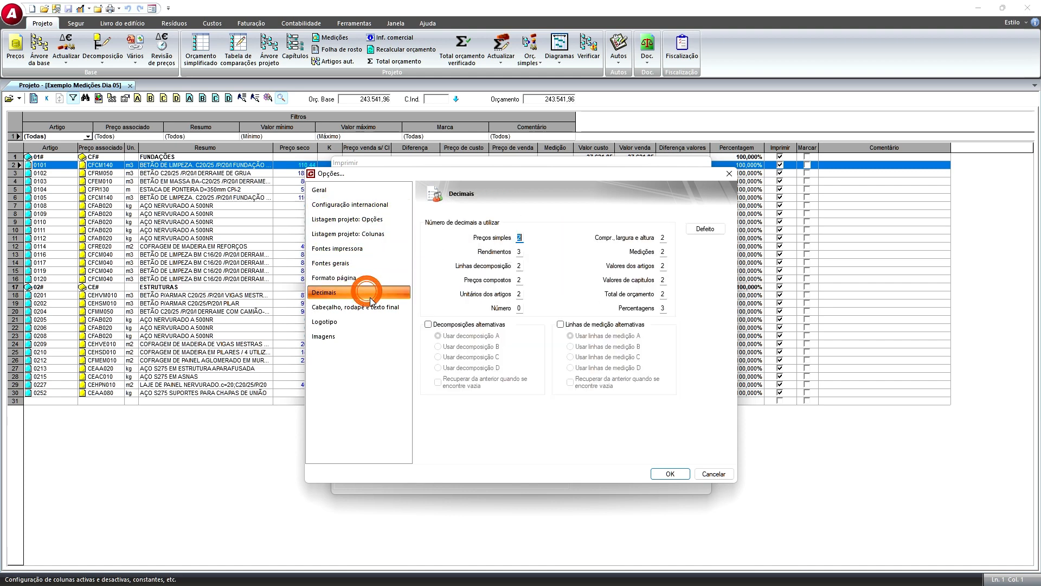
click(362, 307)
click(363, 322)
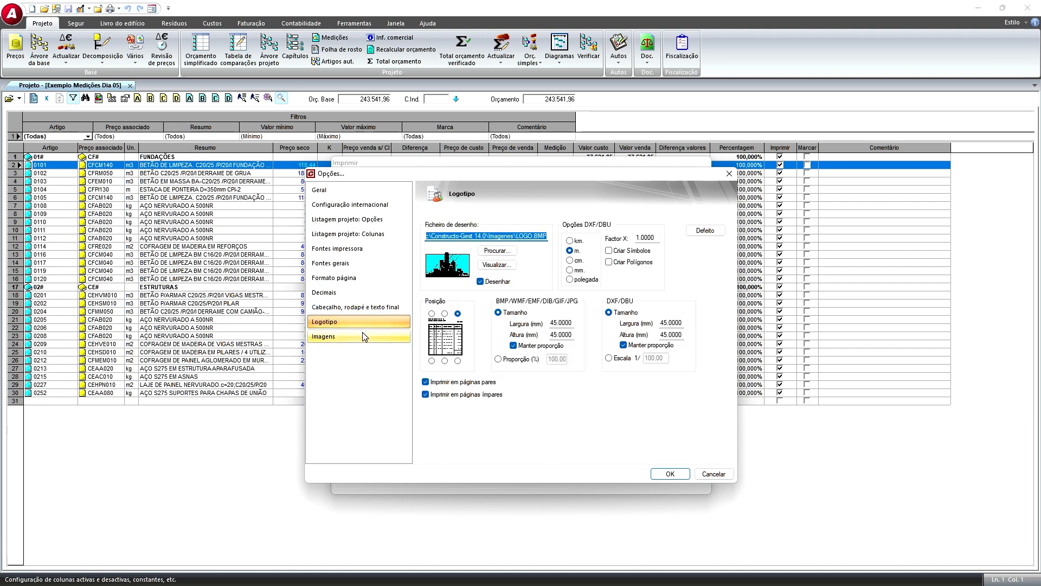
click(362, 336)
click(361, 222)
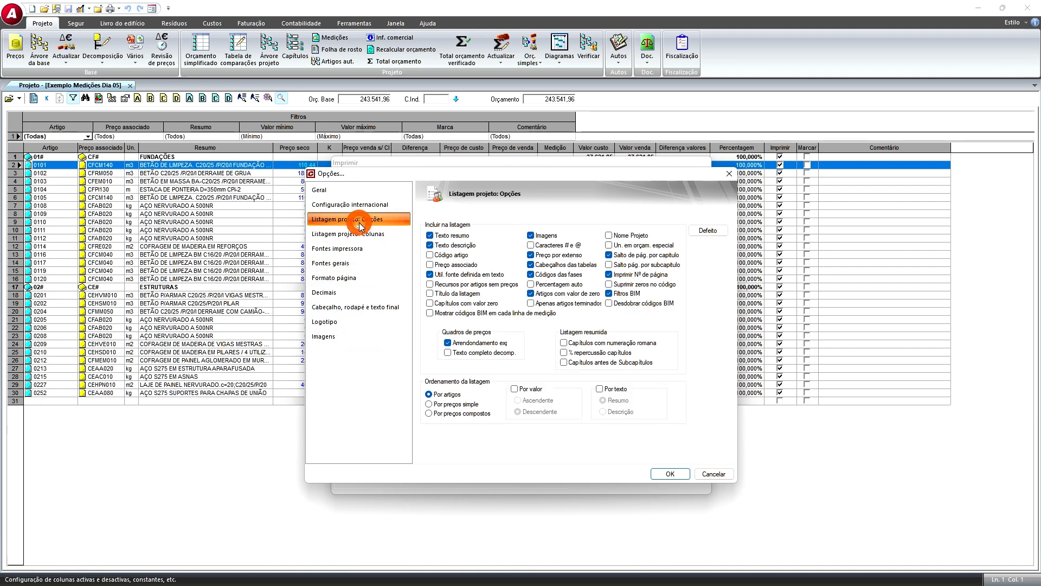
click(708, 475)
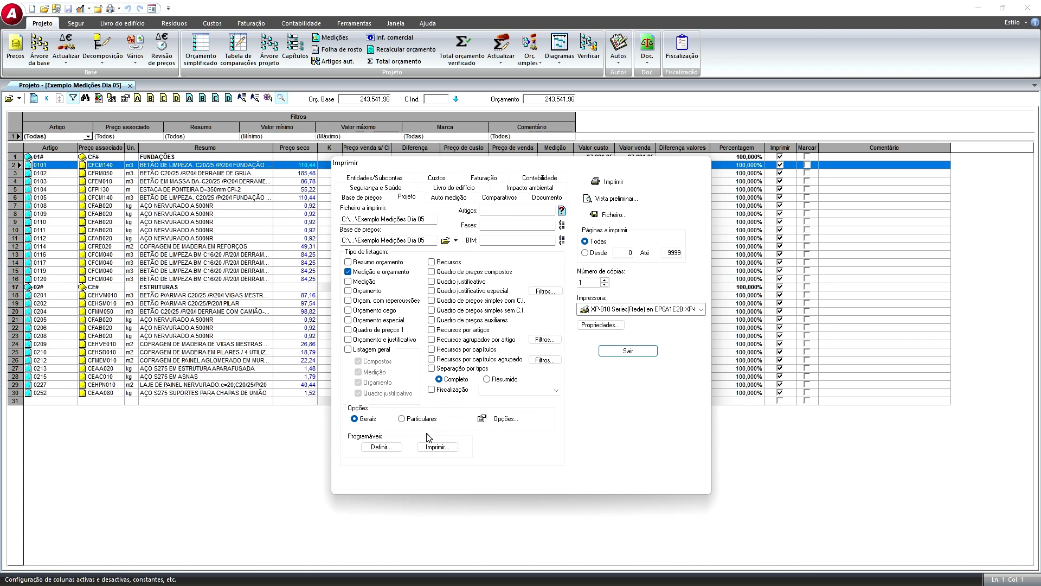
- Examine the programmable listing CJR001, including the fields available for a new column and its layout options, and close it unchanged
click(383, 446)
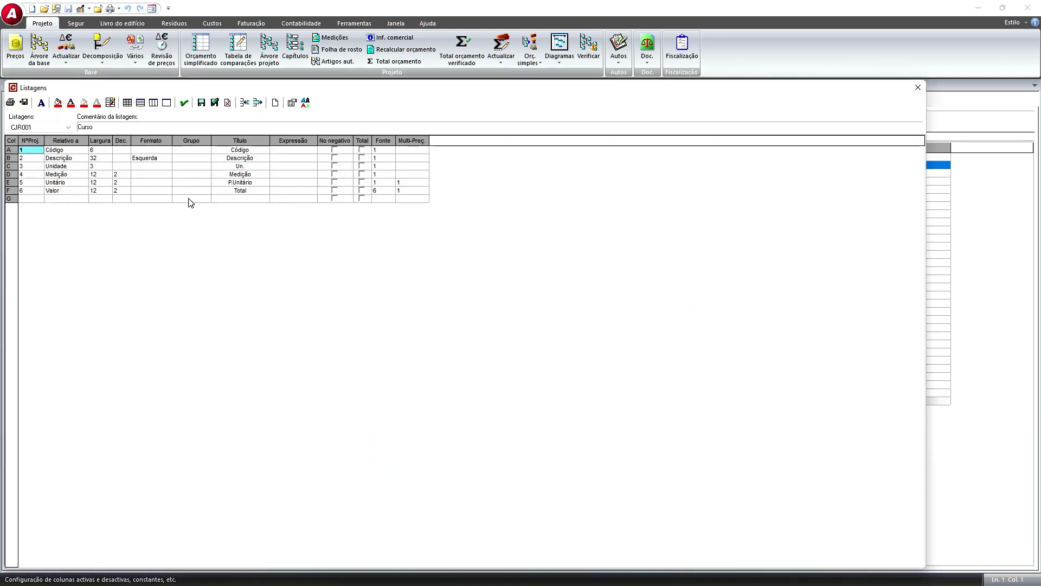
click(64, 200)
click(84, 199)
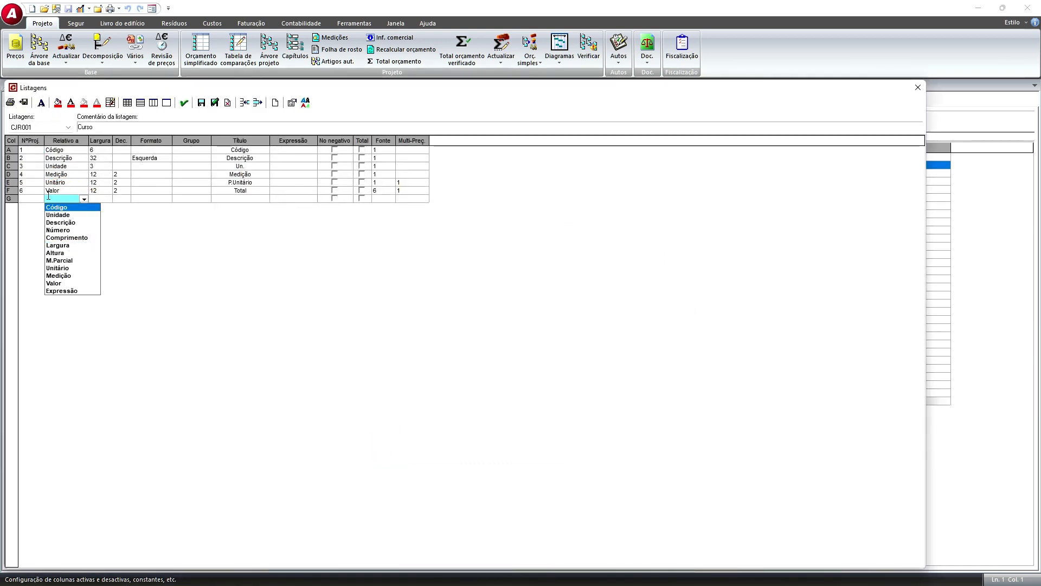
click(29, 200)
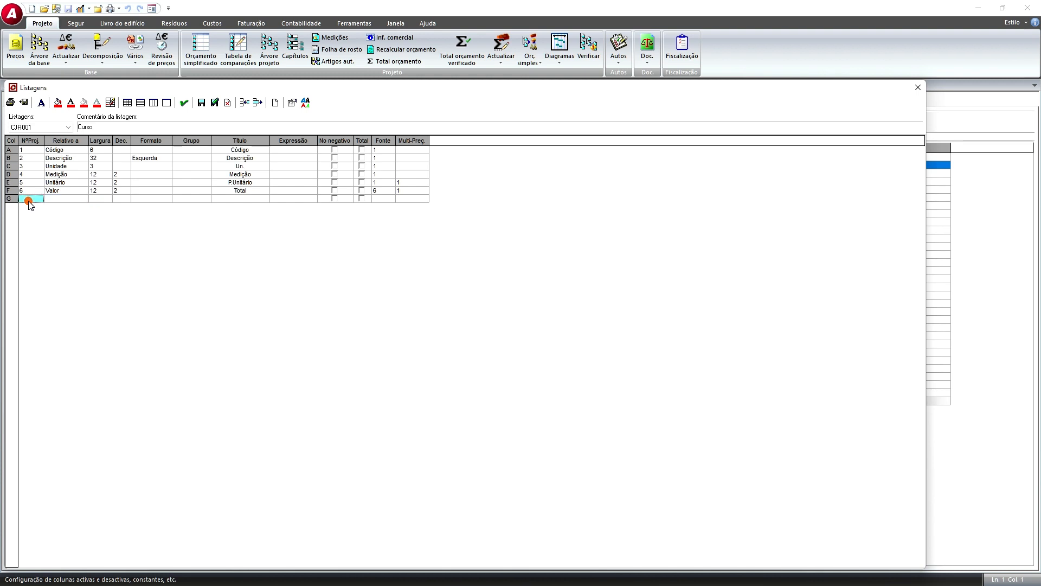
click(103, 198)
click(239, 198)
click(306, 103)
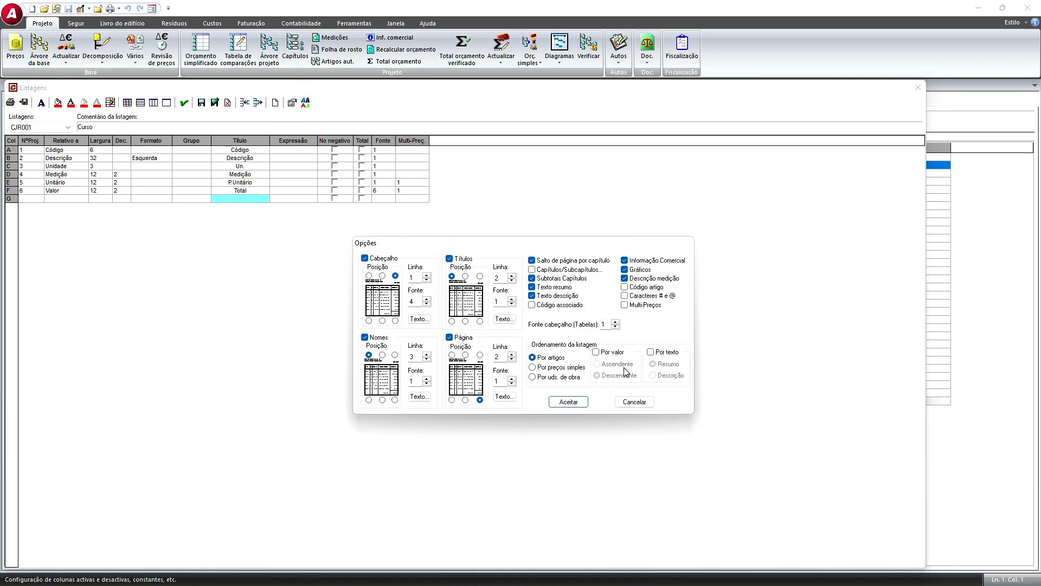
click(640, 401)
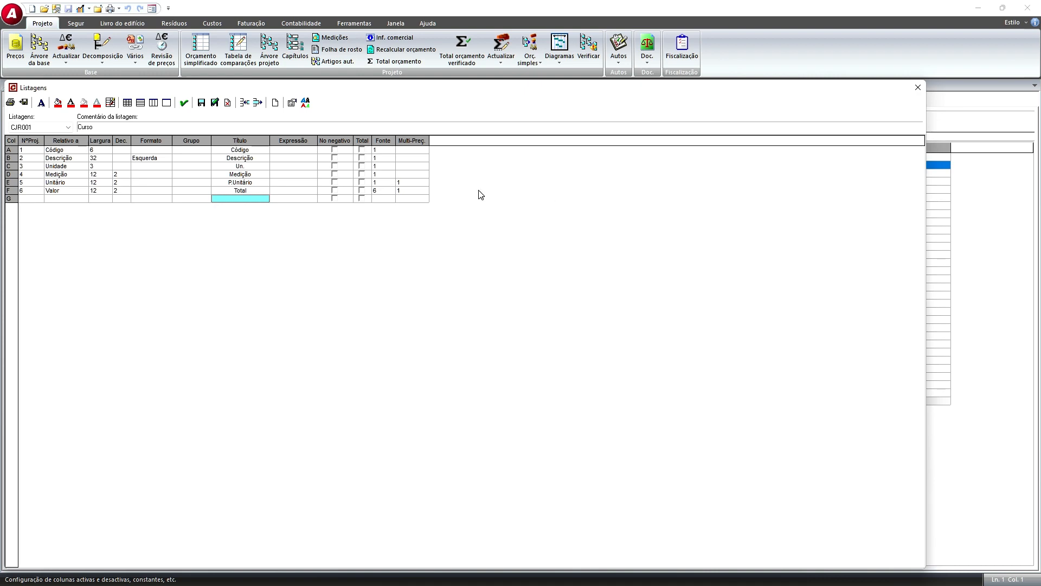
click(916, 95)
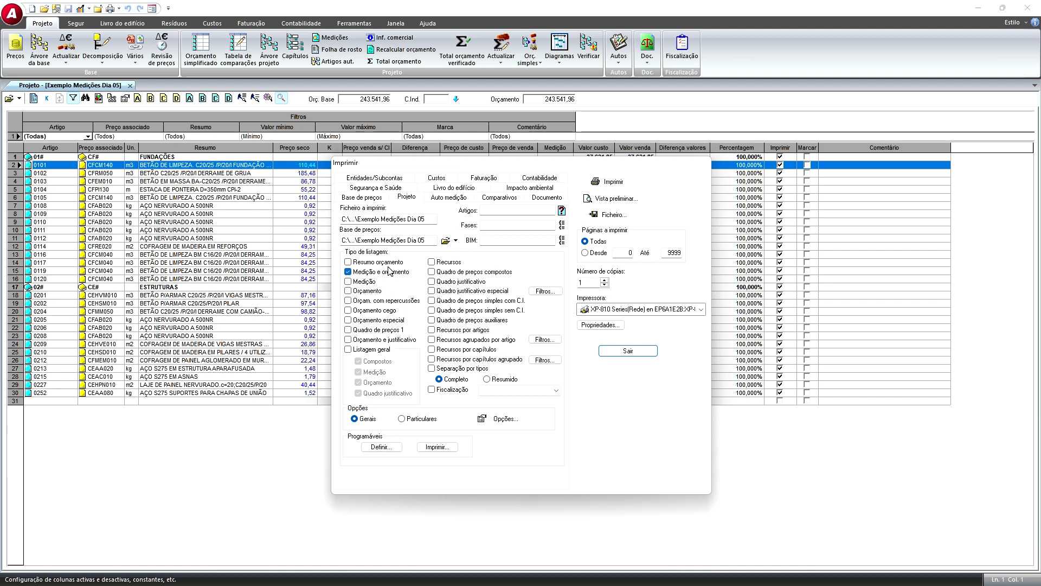
- Preview the Medição e orçamento listing and fit the whole first page in the view
click(631, 204)
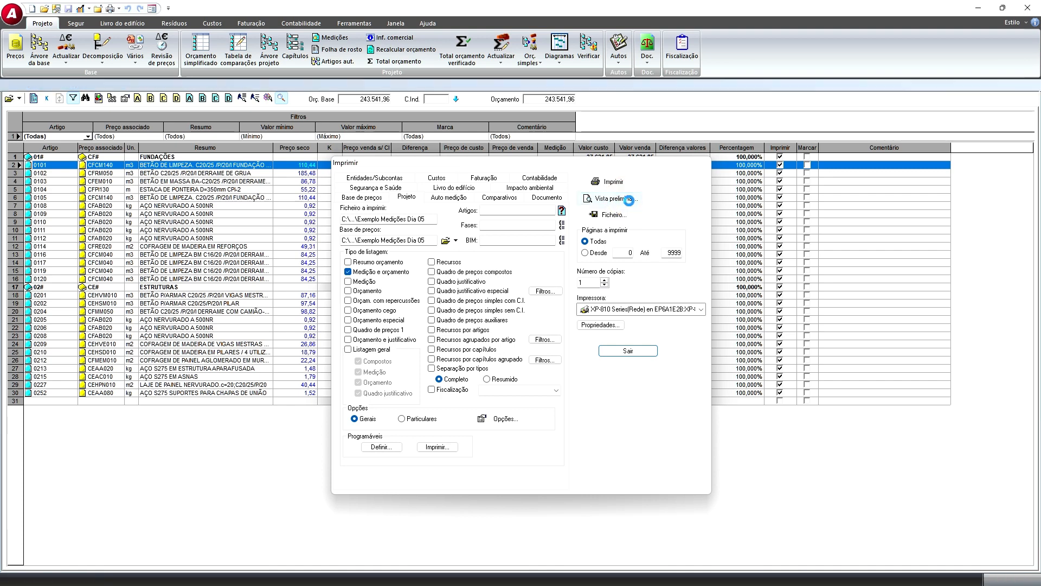
scroll(564, 360, down, 4)
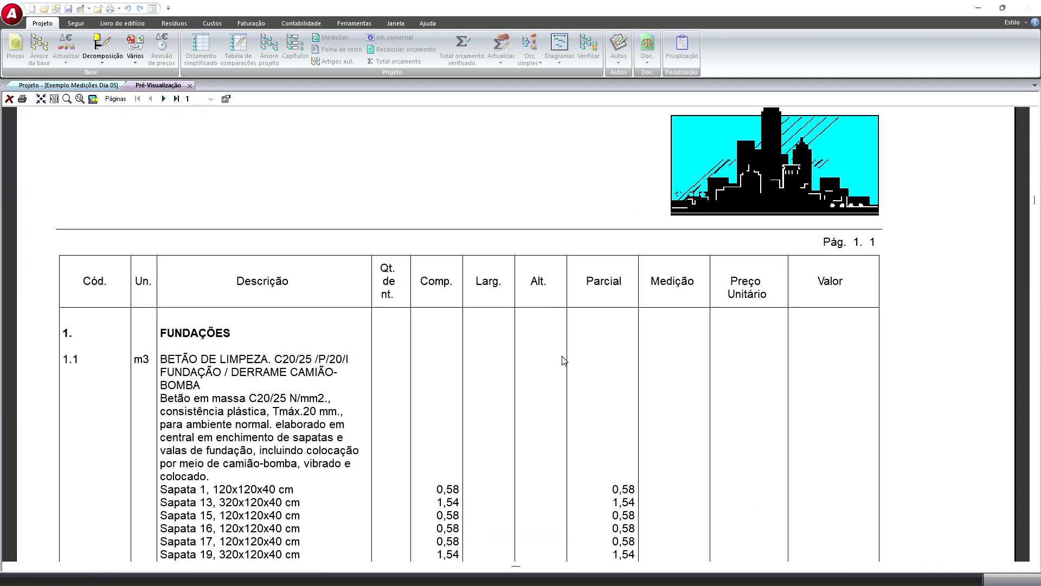
scroll(565, 354, up, 1)
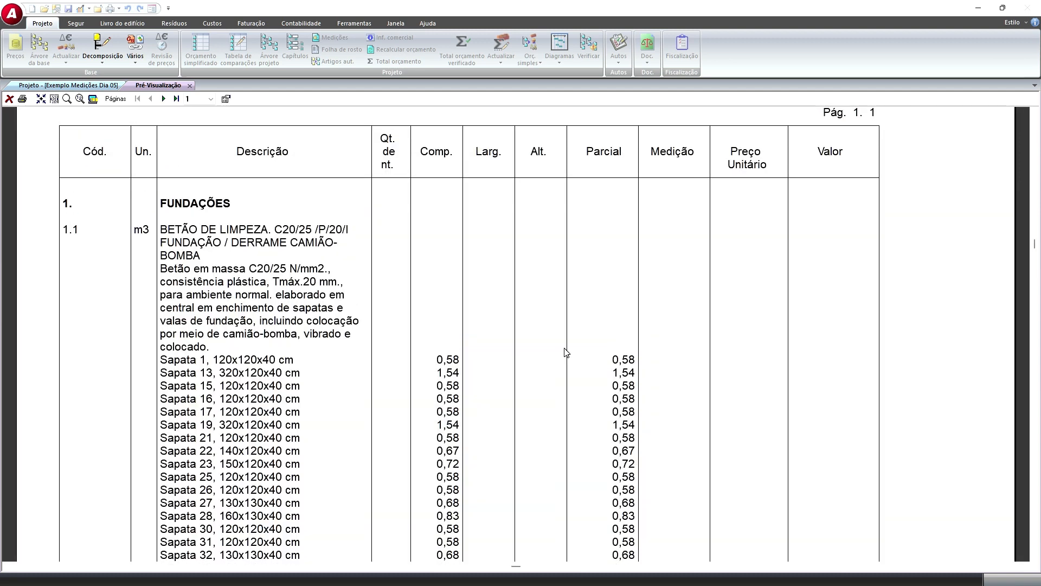
scroll(565, 352, down, 1)
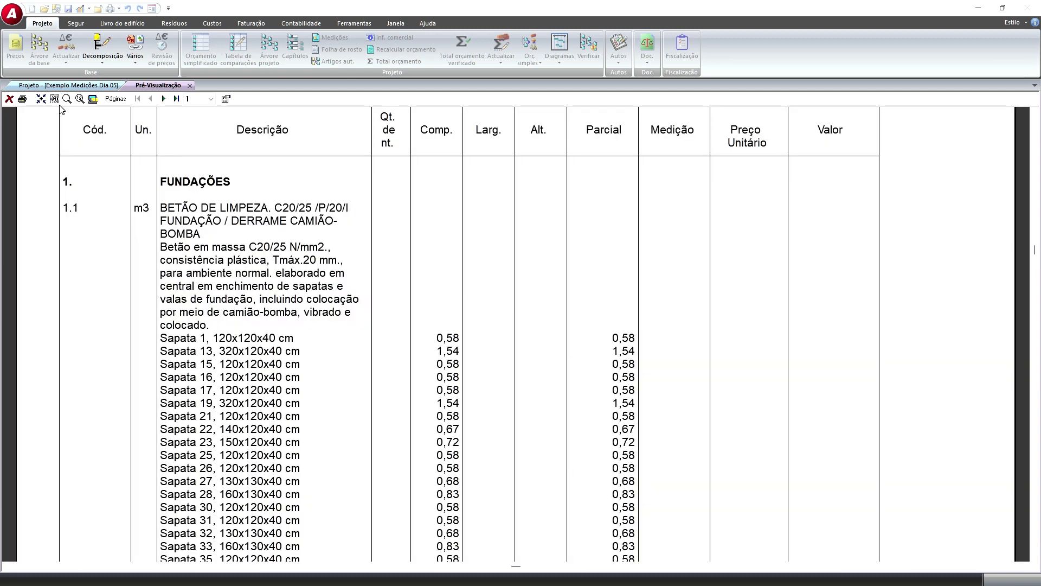
click(40, 99)
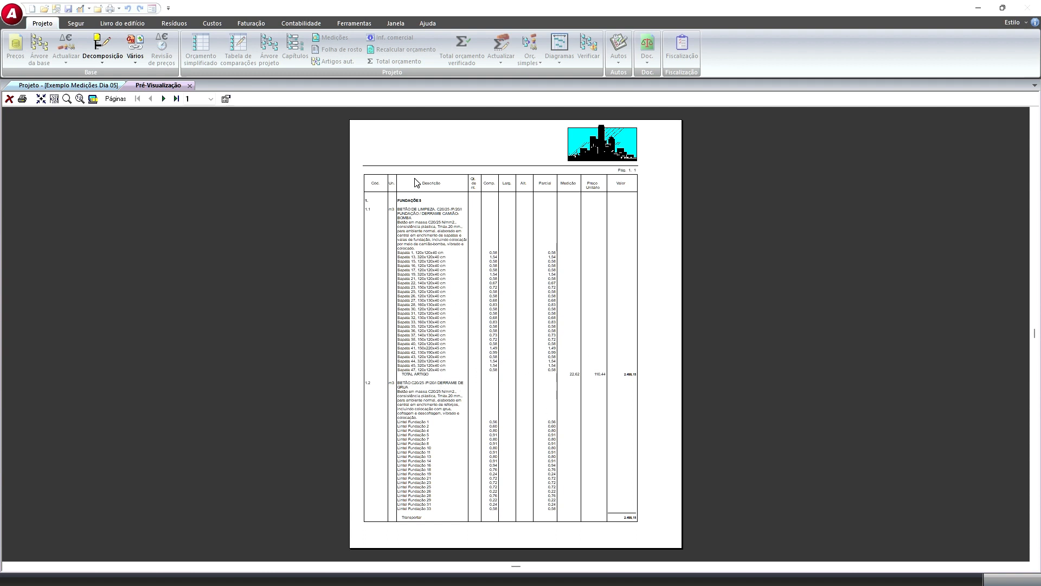
- Include the listing title and the project name in the previewed listing through its options
right_click(446, 149)
click(474, 297)
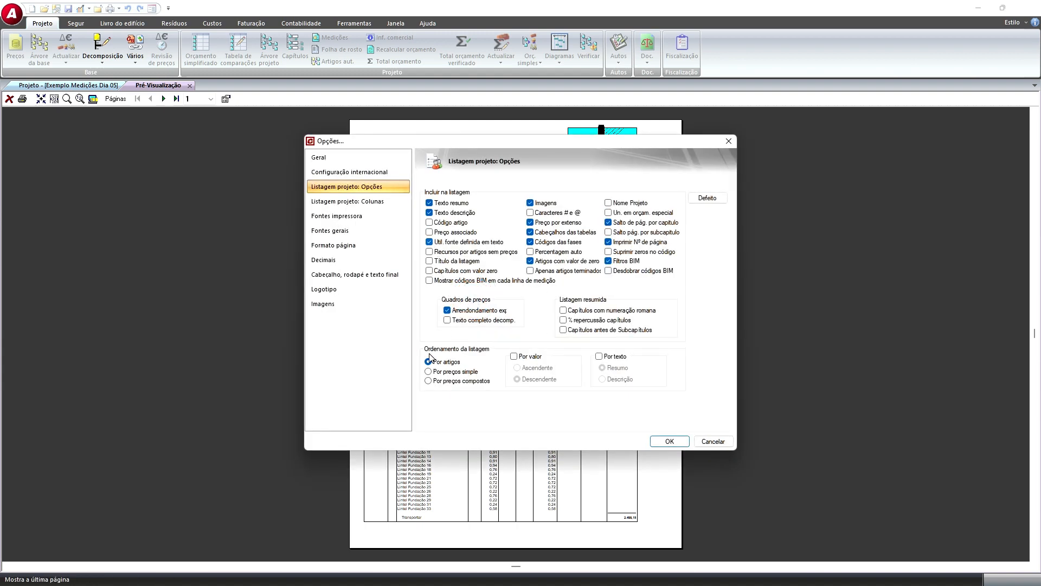
click(438, 261)
click(608, 202)
click(669, 440)
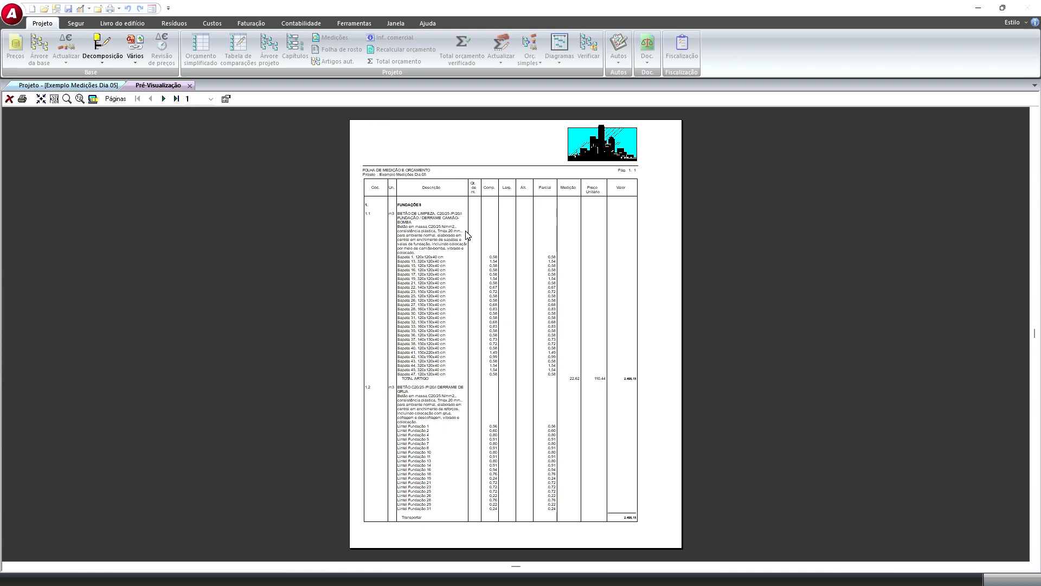
- Open the listing's logo settings and start browsing for another logo image, going up to the Constructo-Gest 14.0 folder
right_click(478, 150)
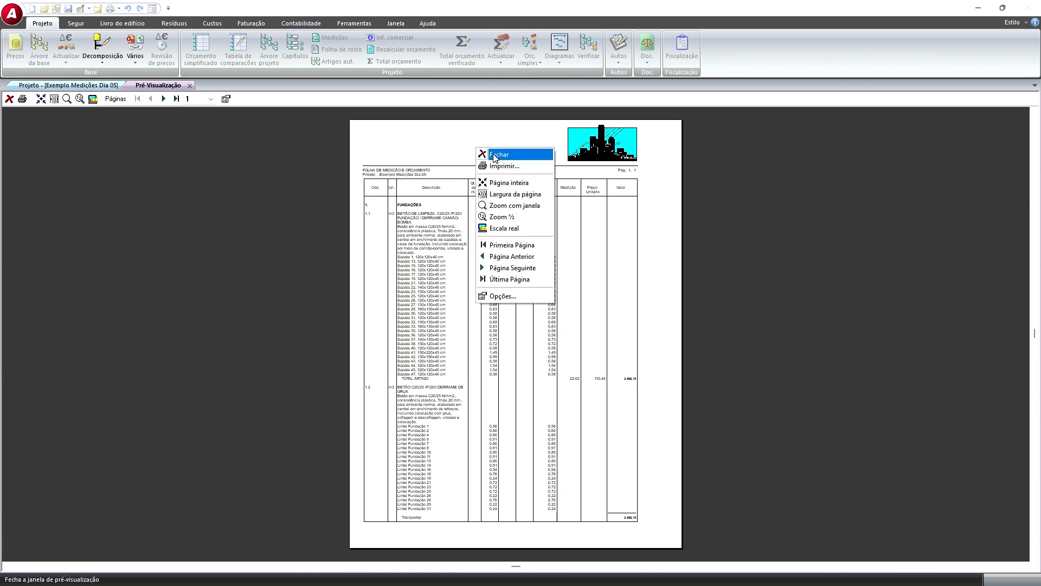
click(520, 296)
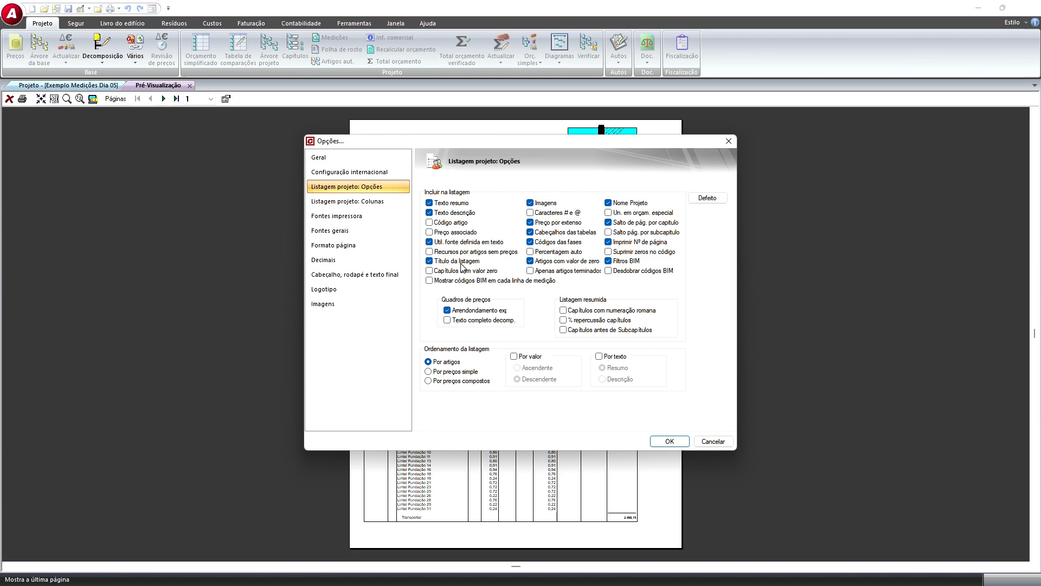
click(379, 290)
click(495, 217)
click(512, 222)
click(511, 222)
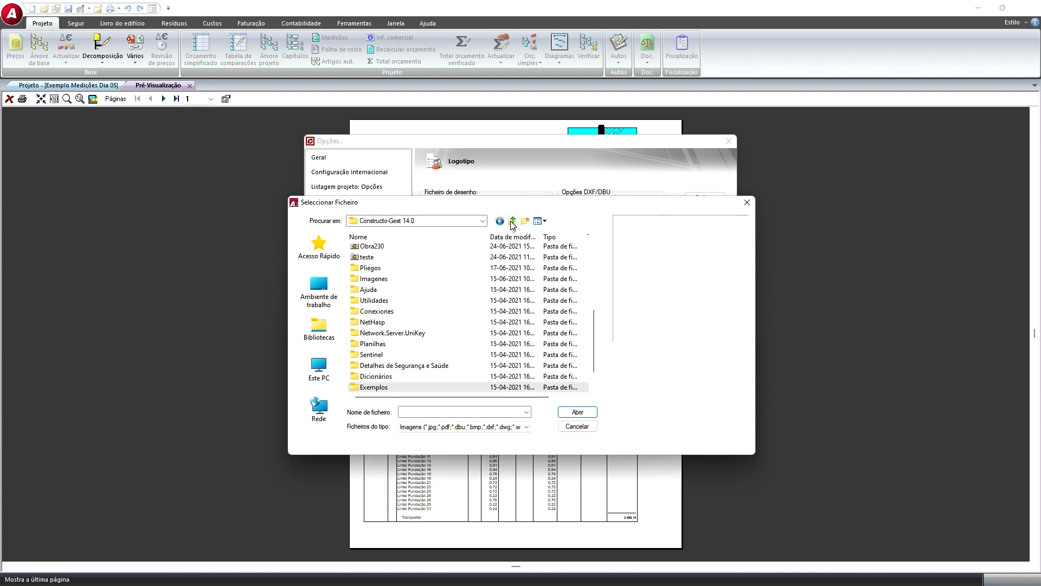
- Browse to the Logotipos Arktec folder inside Arktec Dados on drive K for the logo image
click(481, 221)
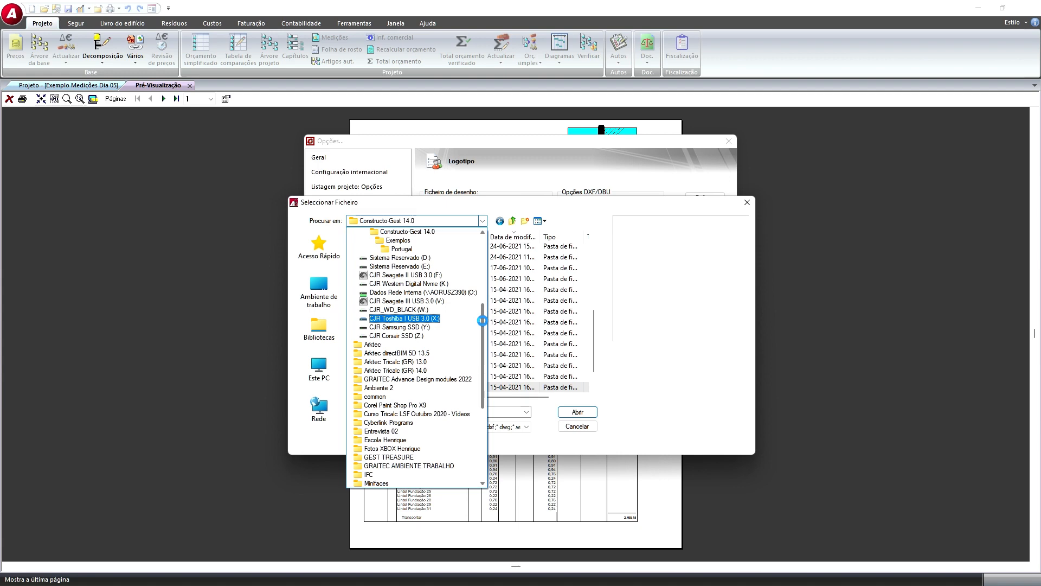
drag(482, 321, 483, 295)
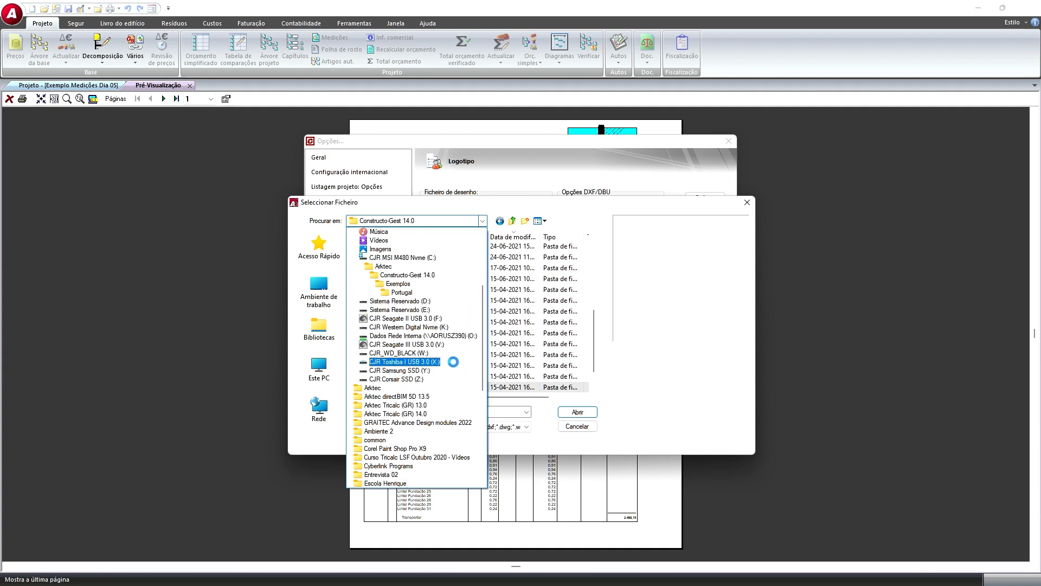
click(453, 327)
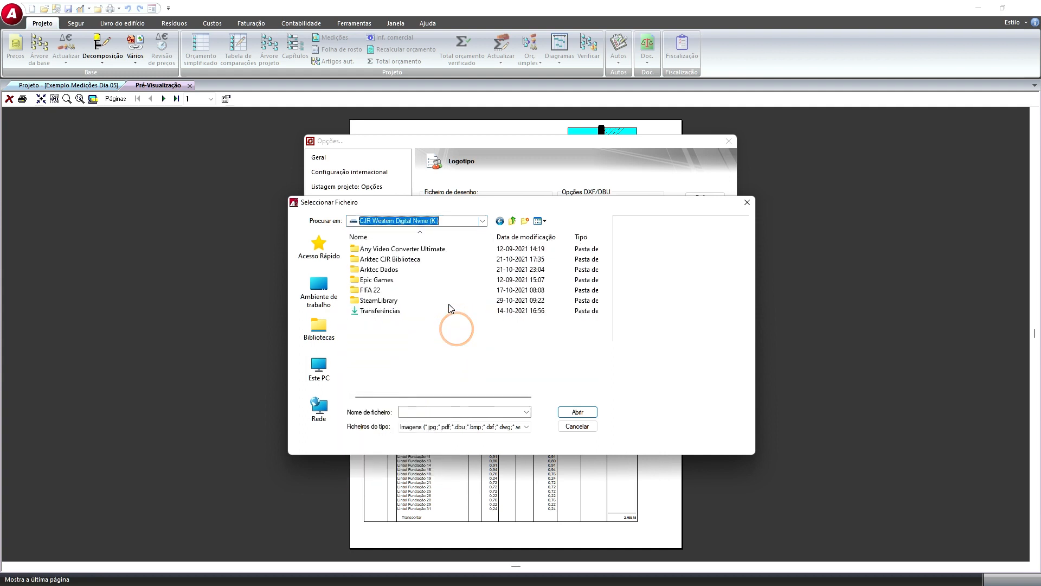
double_click(383, 270)
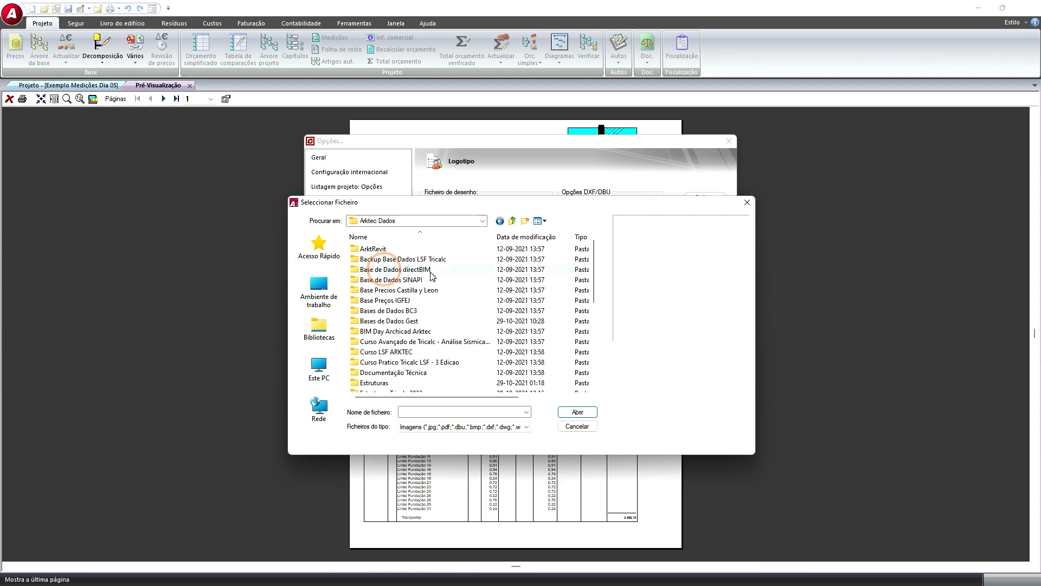
scroll(433, 338, down, 3)
scroll(431, 339, down, 1)
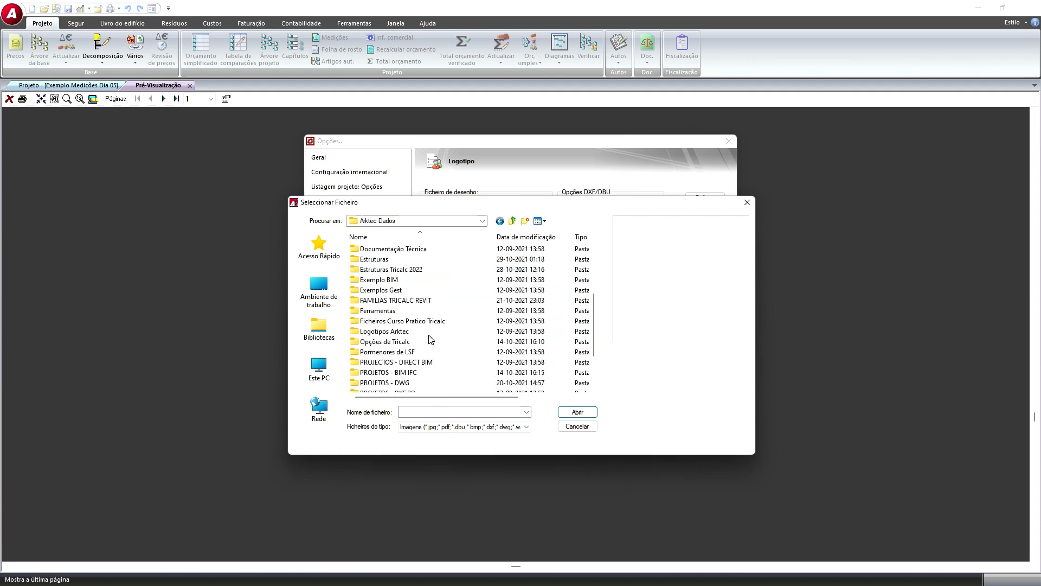
double_click(404, 333)
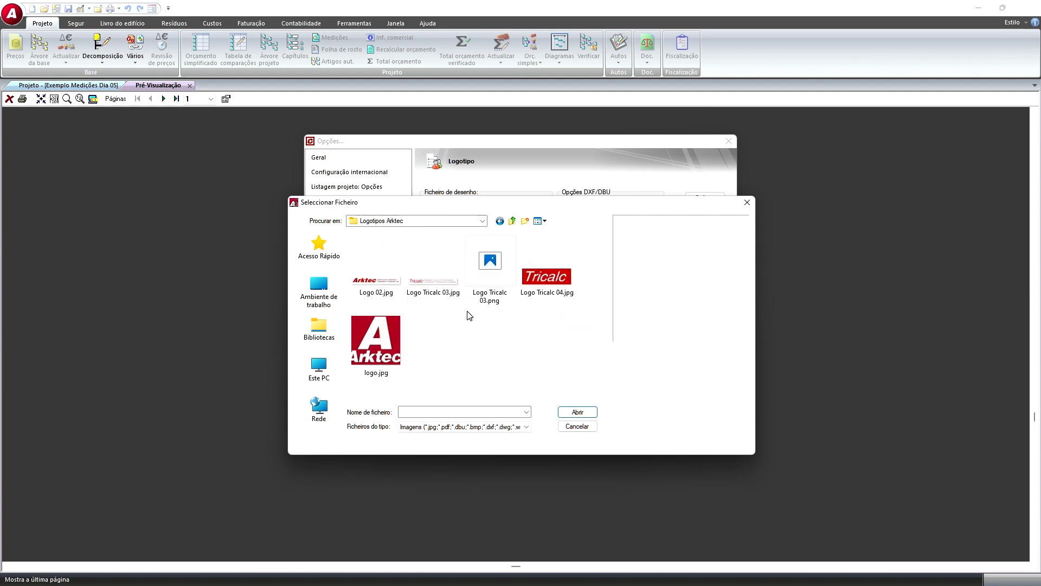
click(510, 220)
scroll(455, 323, down, 3)
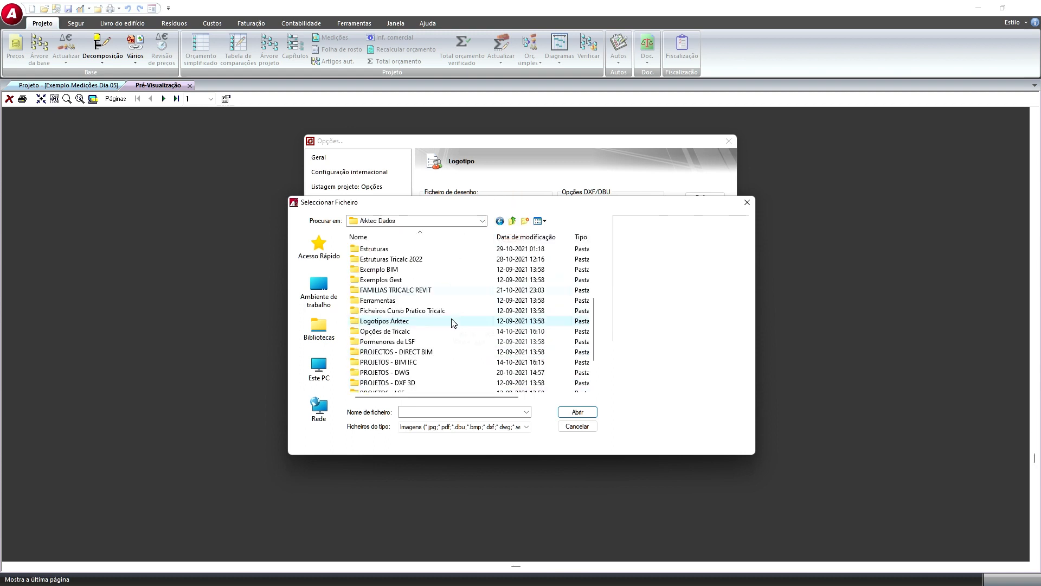
scroll(454, 323, down, 1)
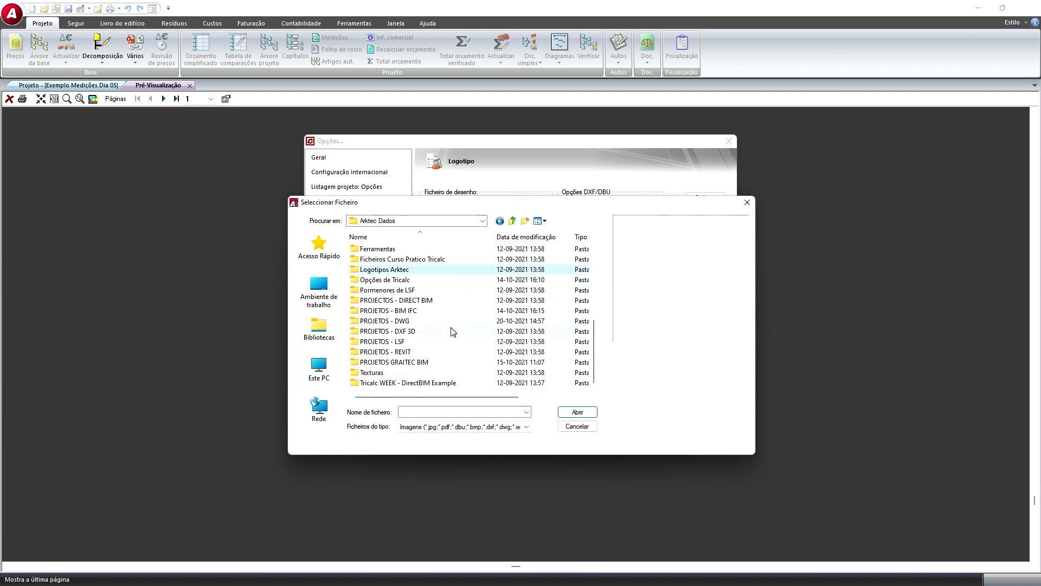
scroll(454, 332, up, 2)
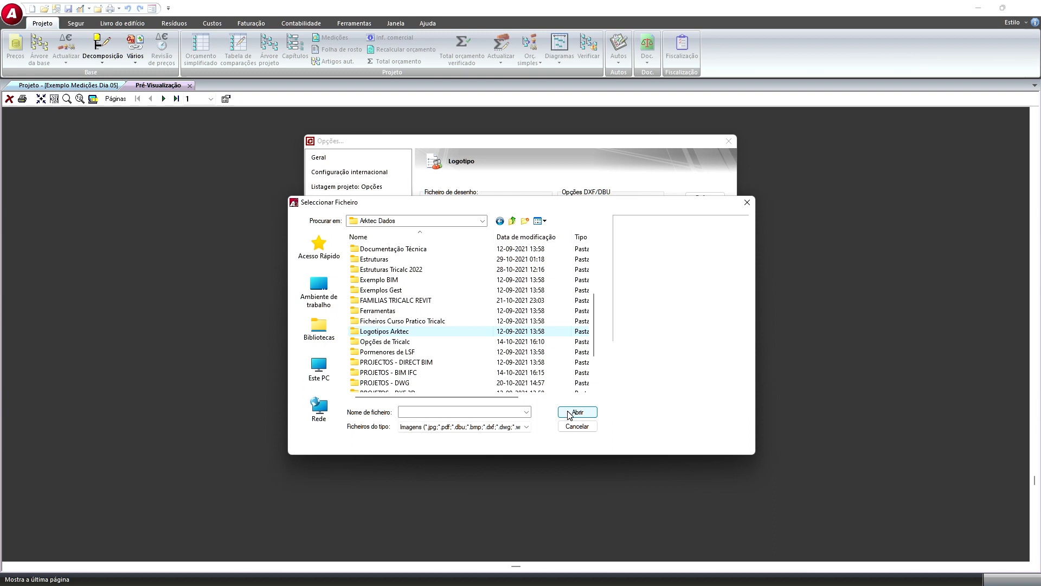
double_click(488, 332)
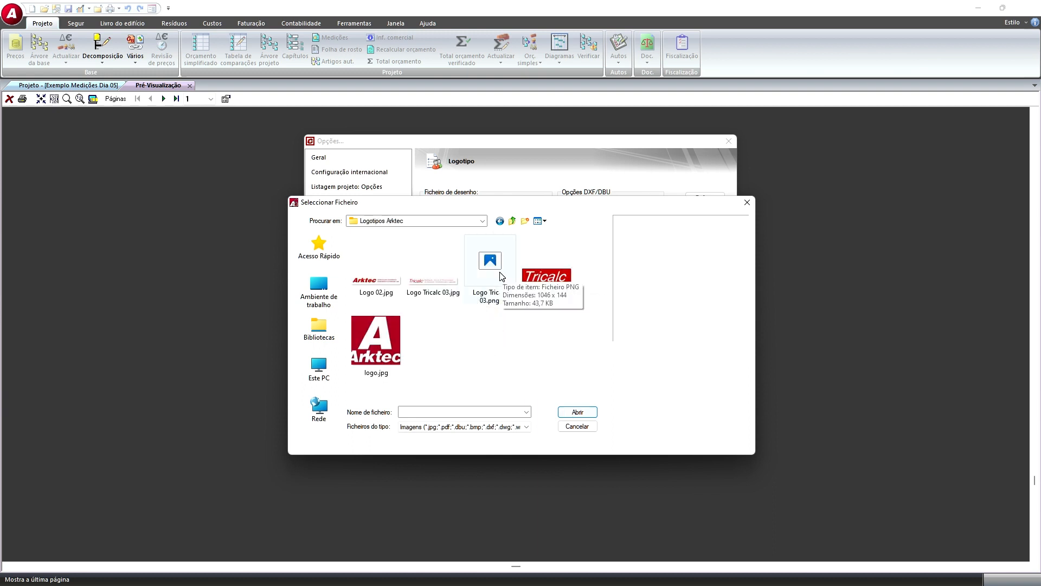
- Use Logo 02.jpg as the listing's logo, positioned in the page's upper right corner, and show the whole page
click(391, 336)
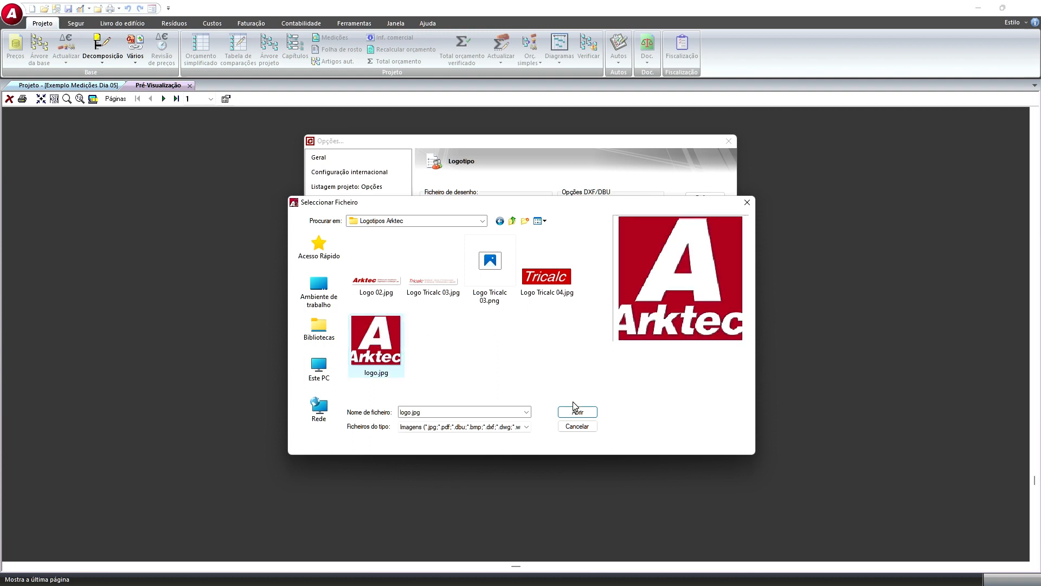
click(389, 286)
click(579, 413)
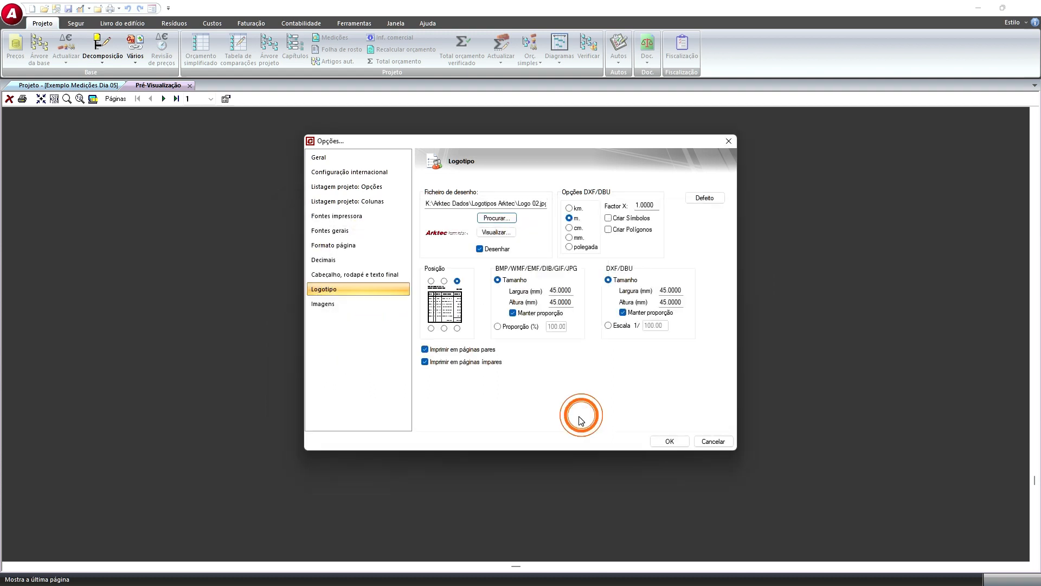
click(431, 281)
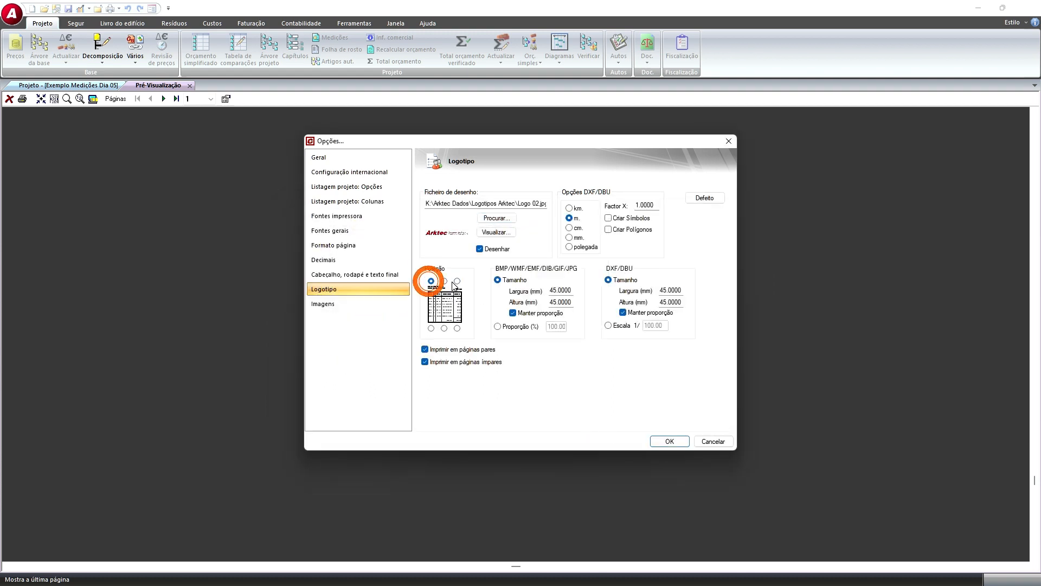
click(457, 281)
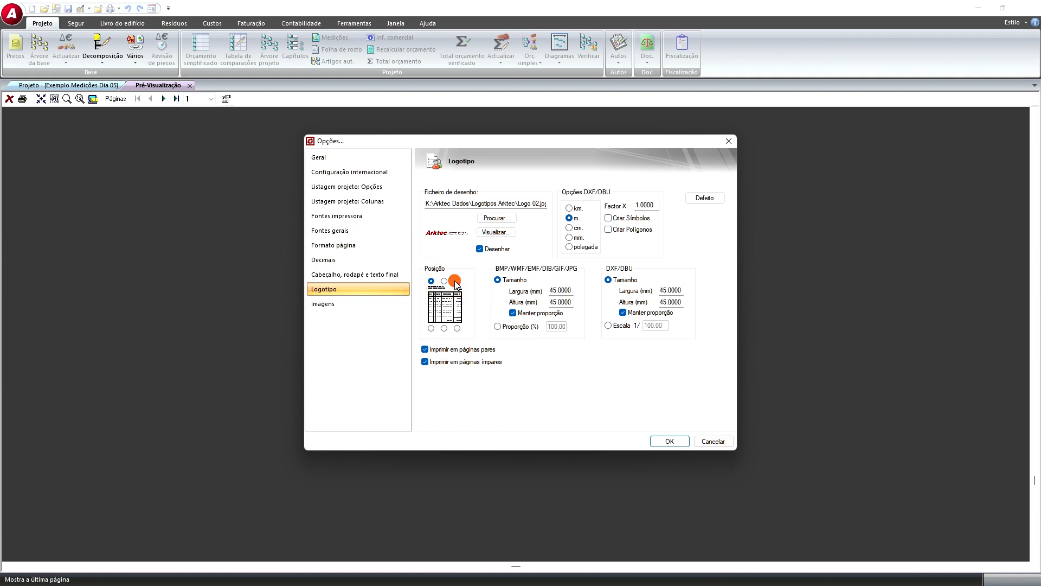
click(668, 438)
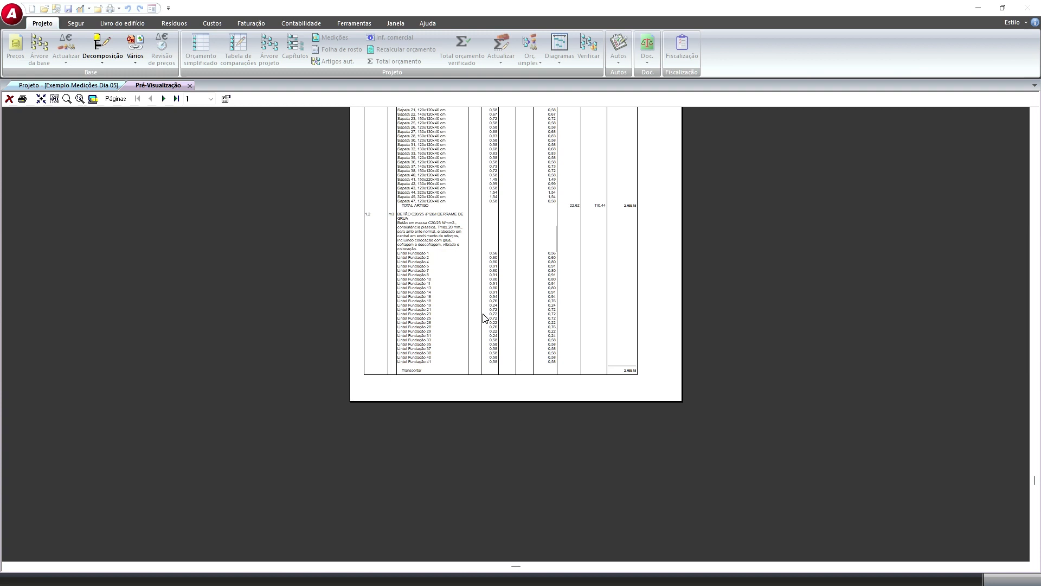
click(41, 99)
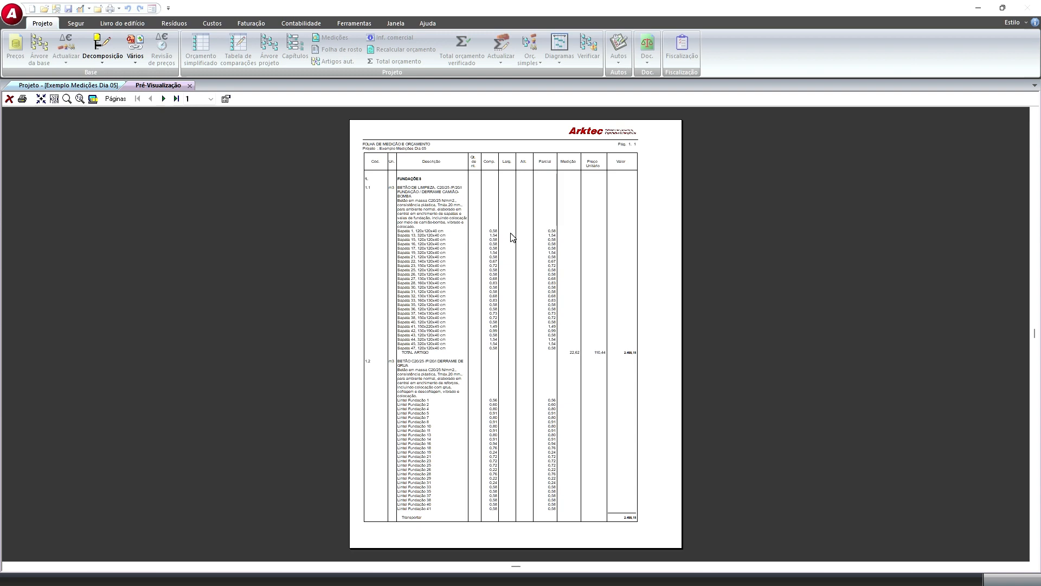
- Examine the listing's printer font and general font options, leave them without applying changes, and look through the previewed pages
right_click(468, 210)
click(537, 337)
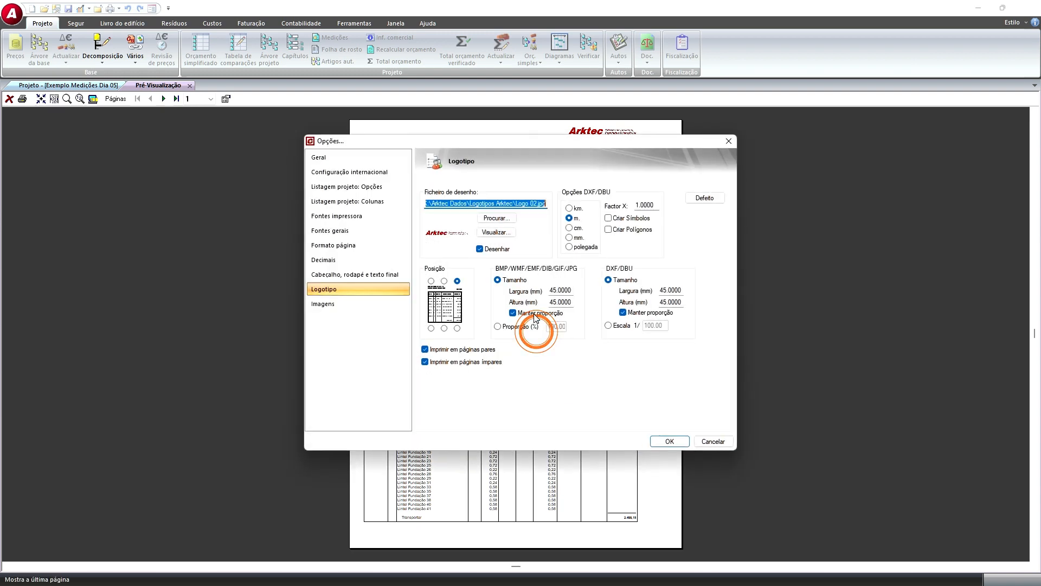
click(377, 216)
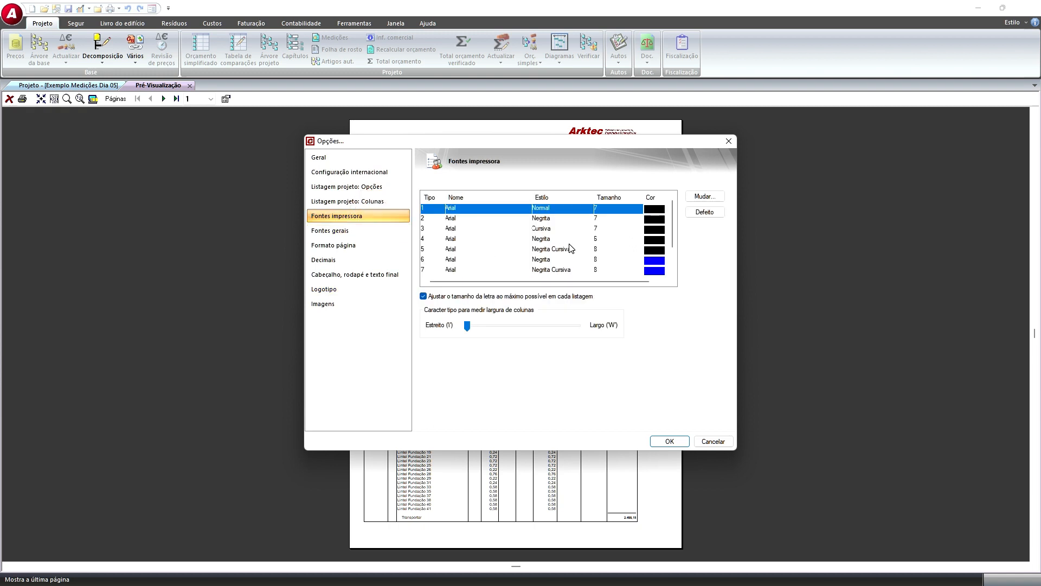
mouse_move(673, 230)
mouse_down()
mouse_move(671, 239)
mouse_move(673, 229)
mouse_up()
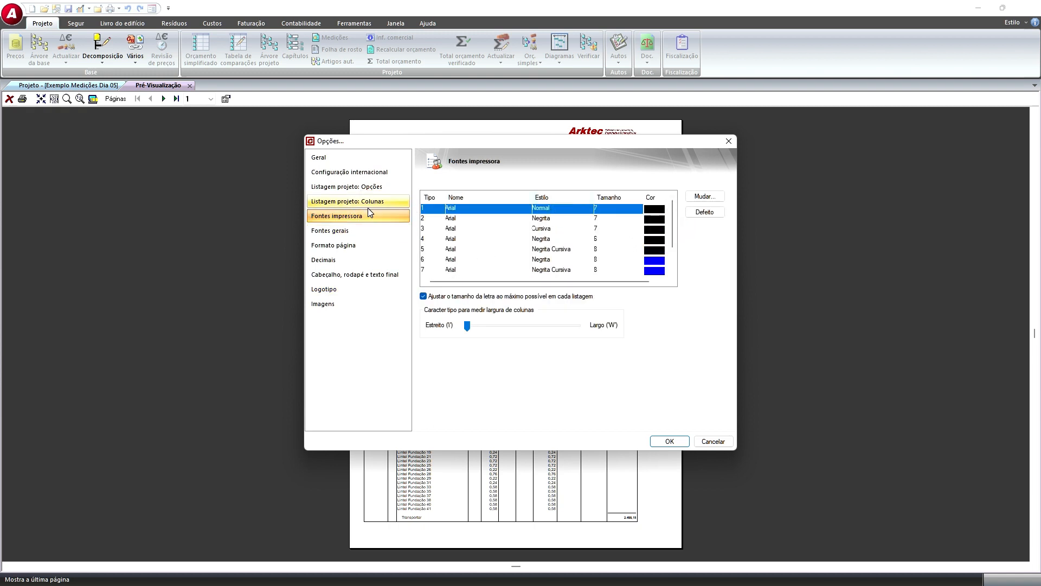
click(315, 231)
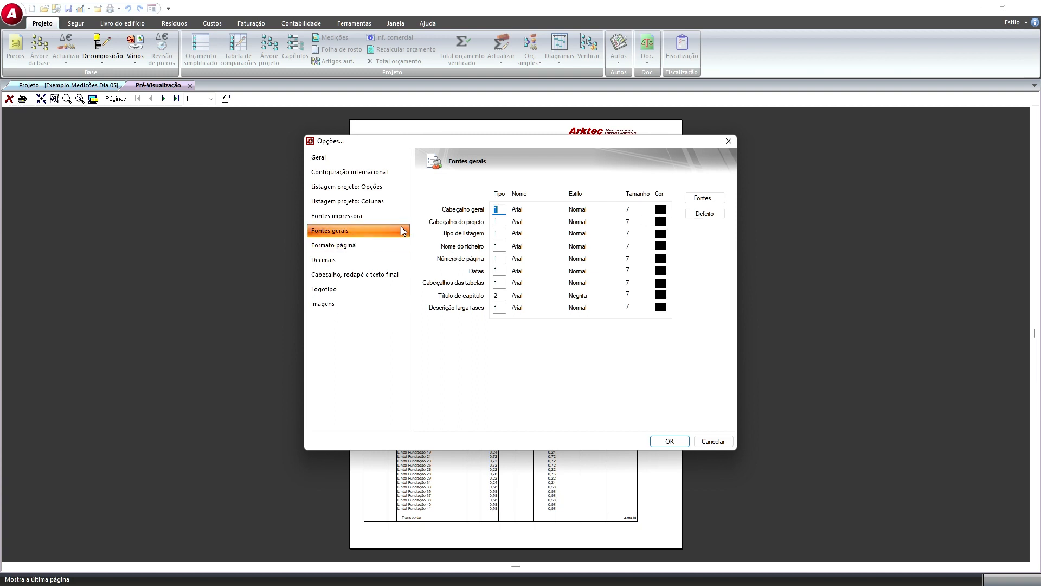
click(710, 440)
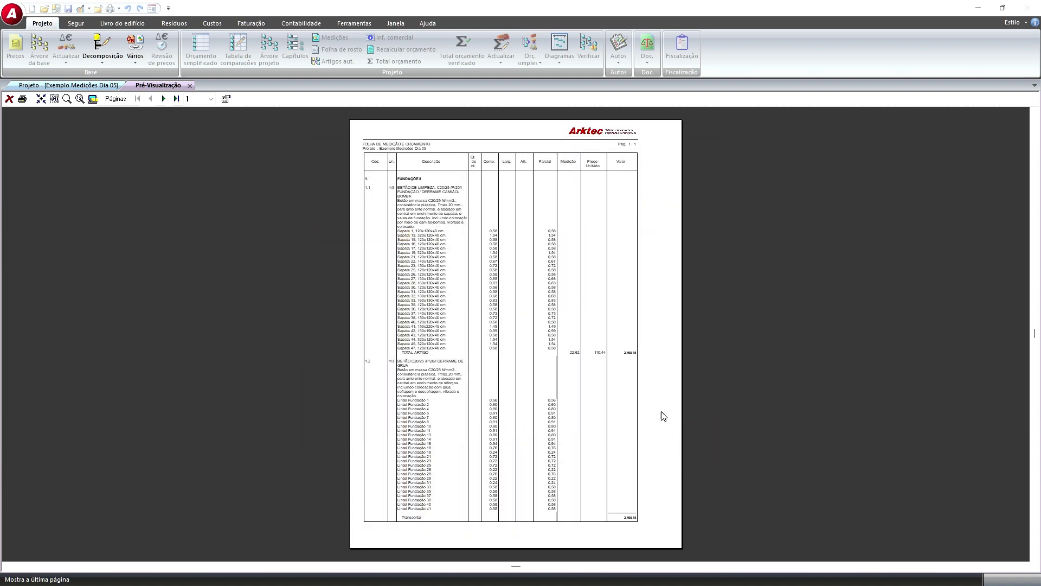
click(163, 99)
click(162, 100)
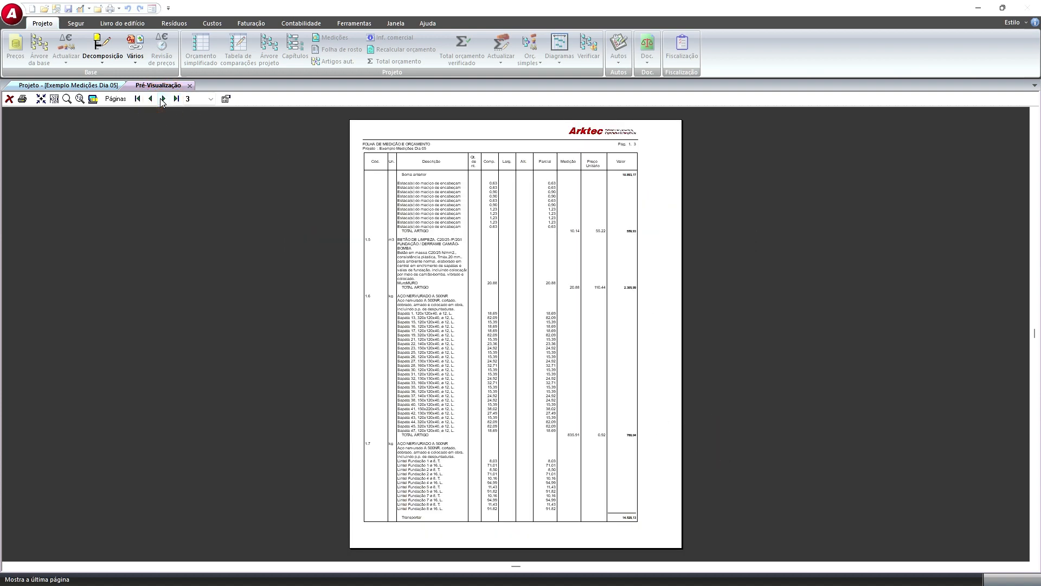
click(163, 99)
click(150, 99)
click(150, 99)
- Show the BIM codes in each measurement line of the listing and check them with the page fitted to its width
right_click(446, 152)
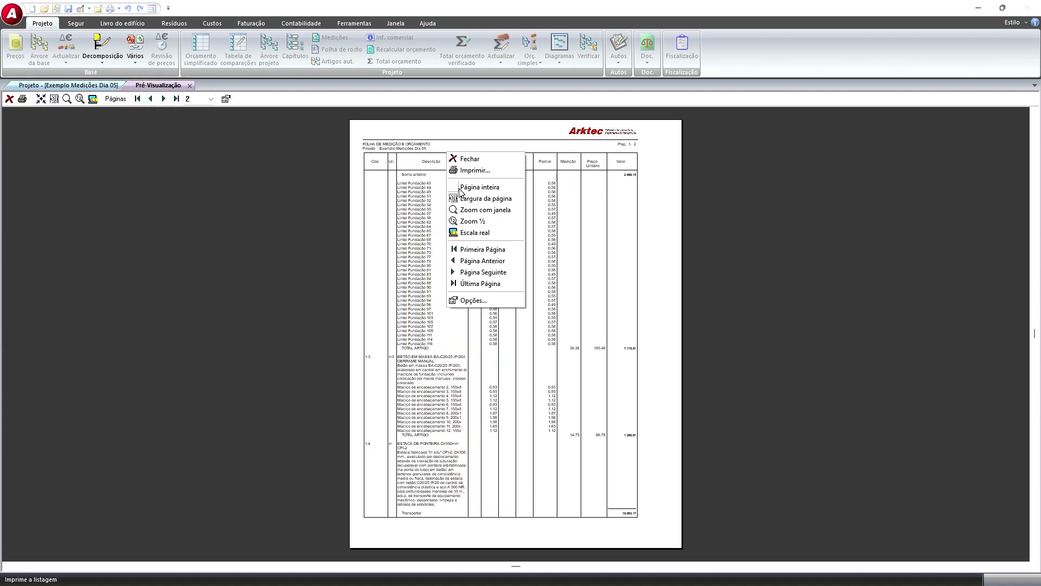
click(493, 300)
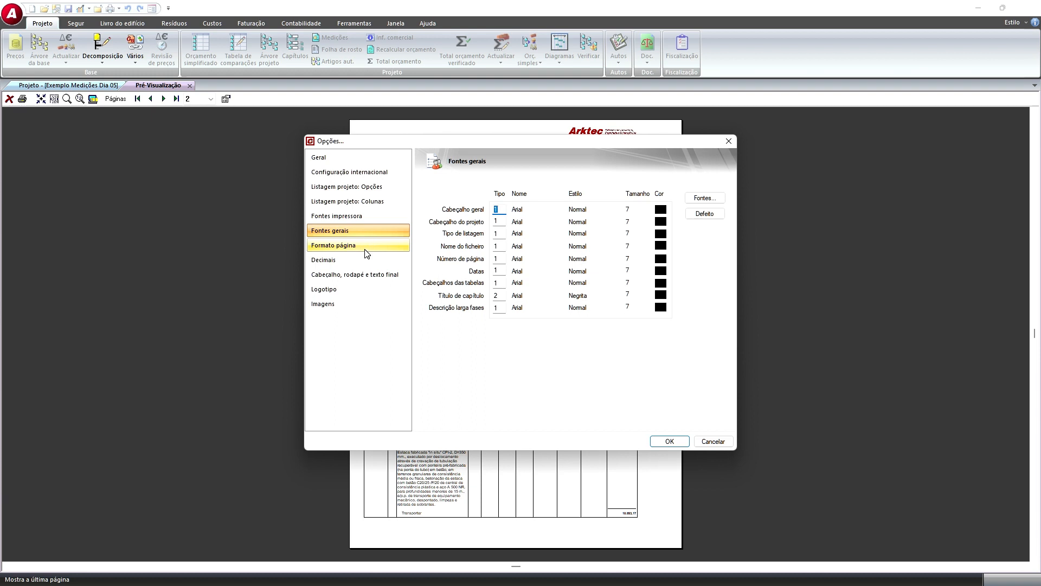
click(379, 187)
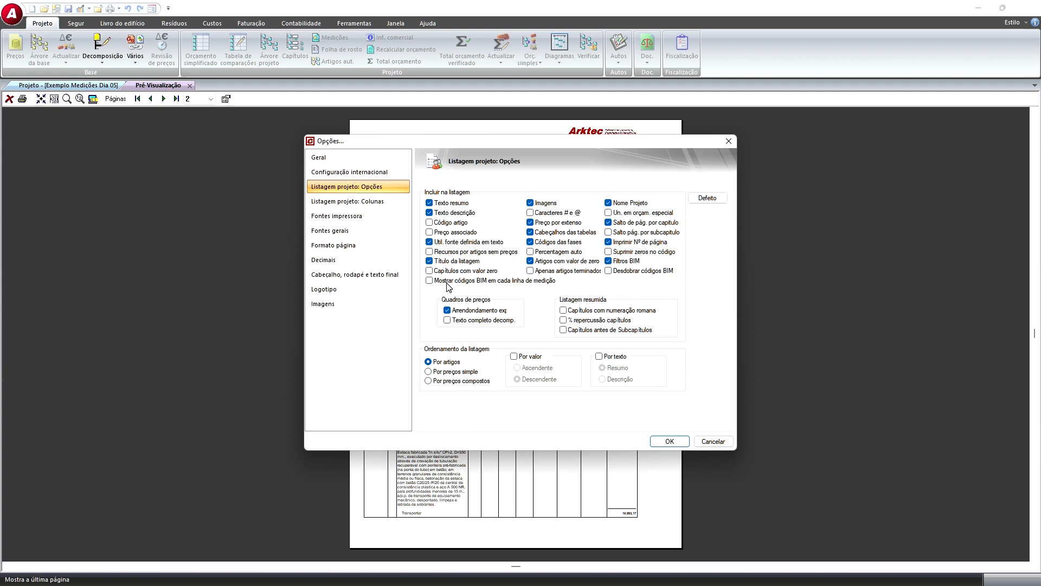
click(433, 281)
click(668, 442)
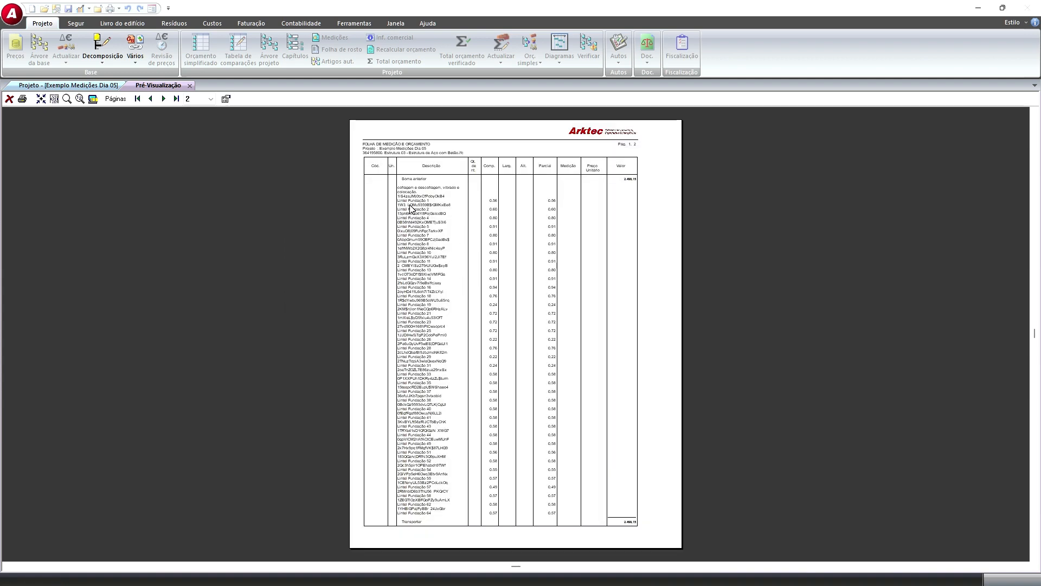
scroll(412, 217, up, 3)
scroll(444, 277, up, 3)
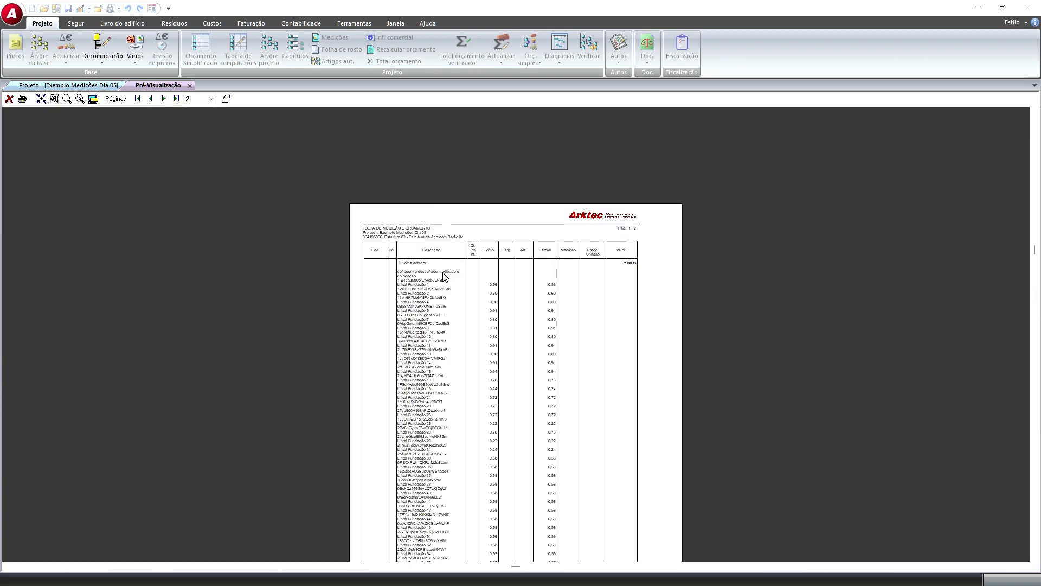
click(54, 99)
scroll(227, 301, down, 1)
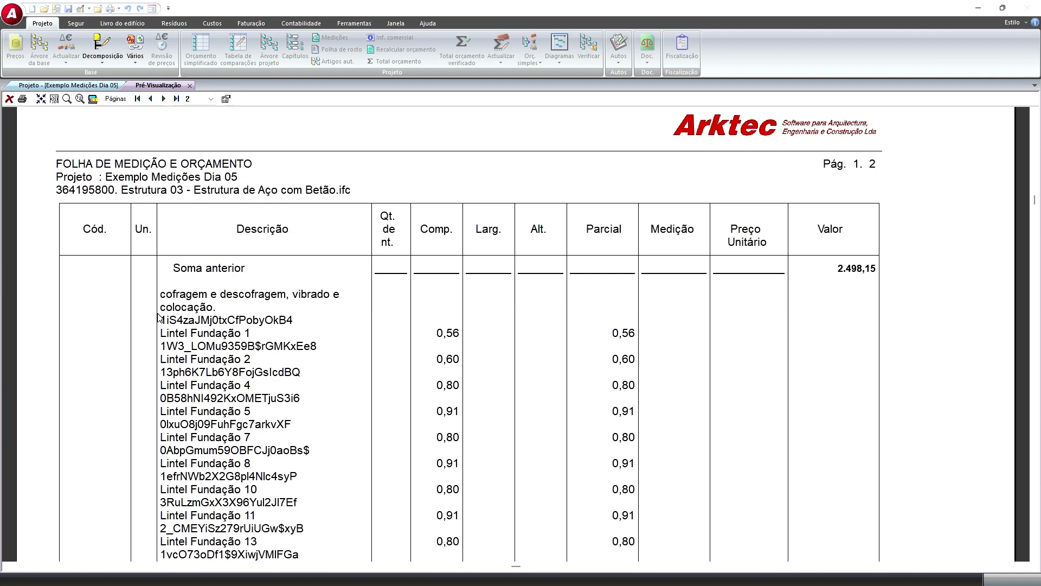
scroll(223, 346, down, 2)
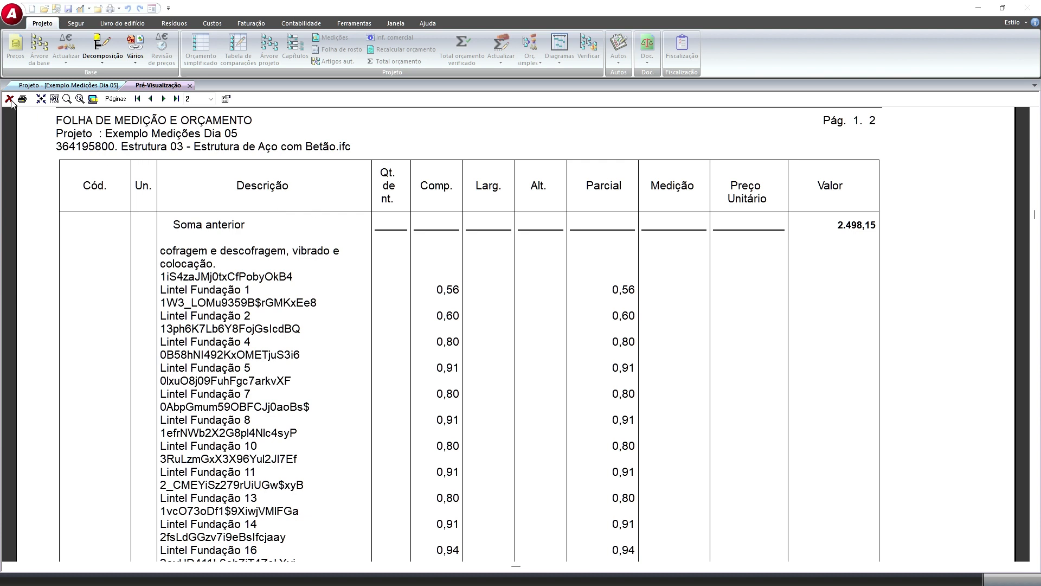
- Have the listing draw the BIM elements with the selected ones marked, without restricting the drawing to selected elements only
right_click(156, 173)
click(198, 317)
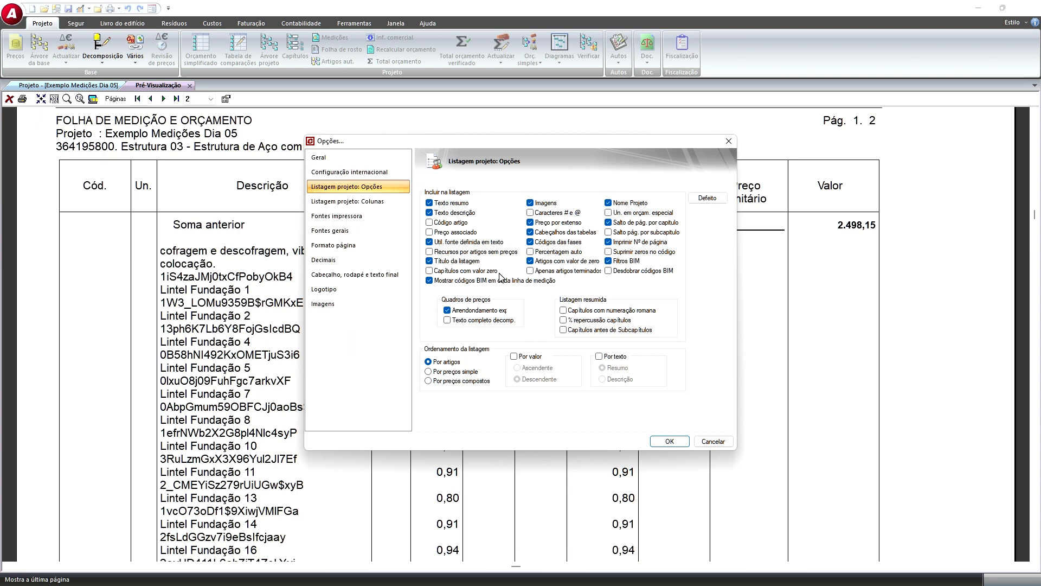
click(355, 305)
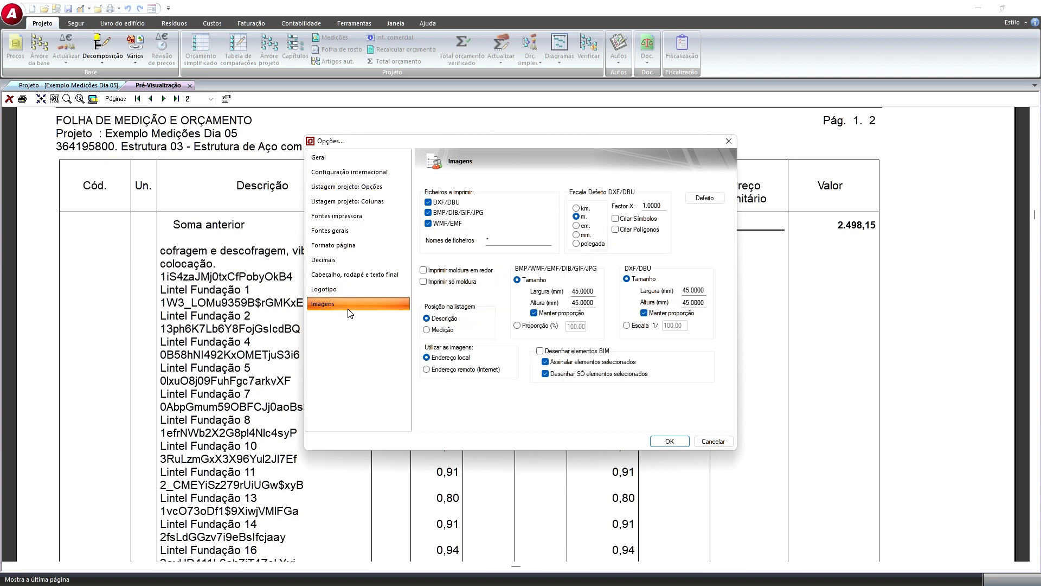
click(543, 354)
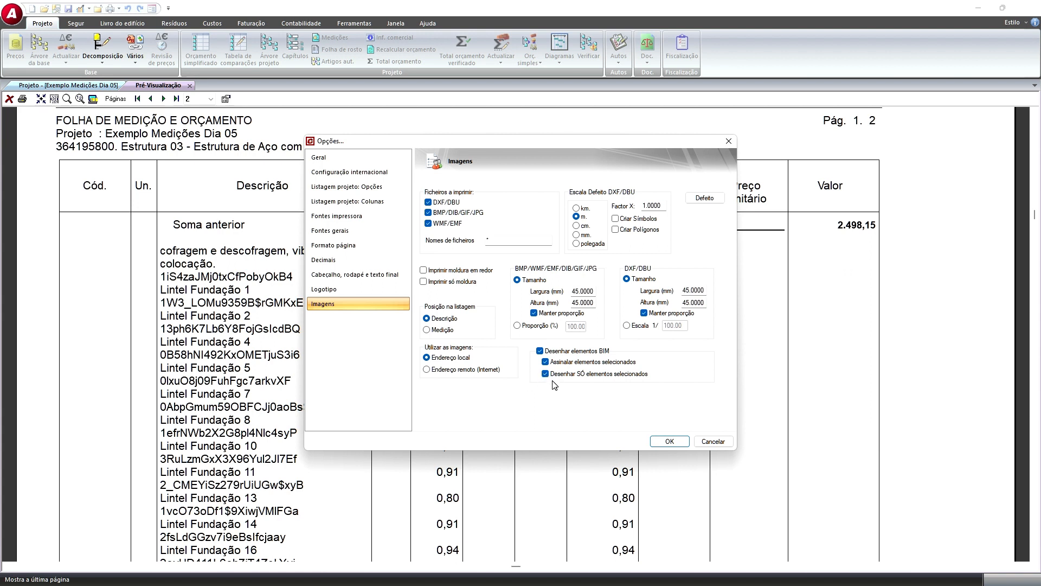
click(545, 374)
click(670, 442)
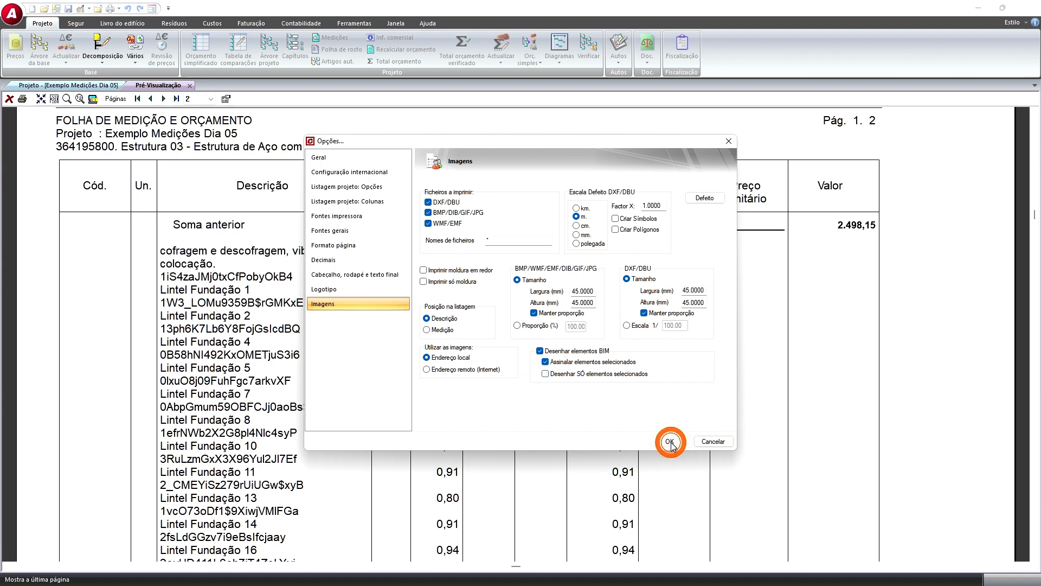
click(545, 373)
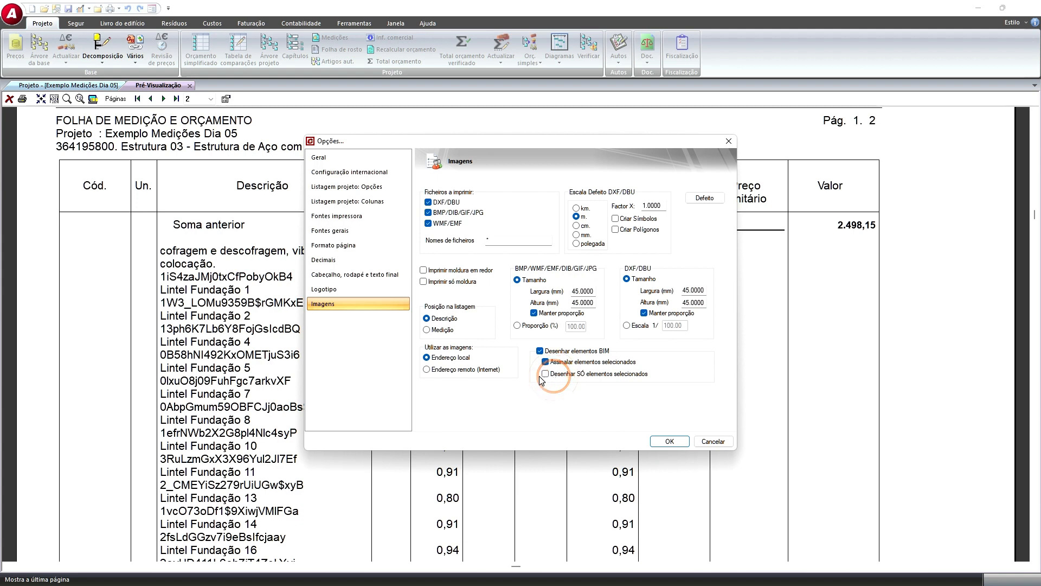
click(670, 441)
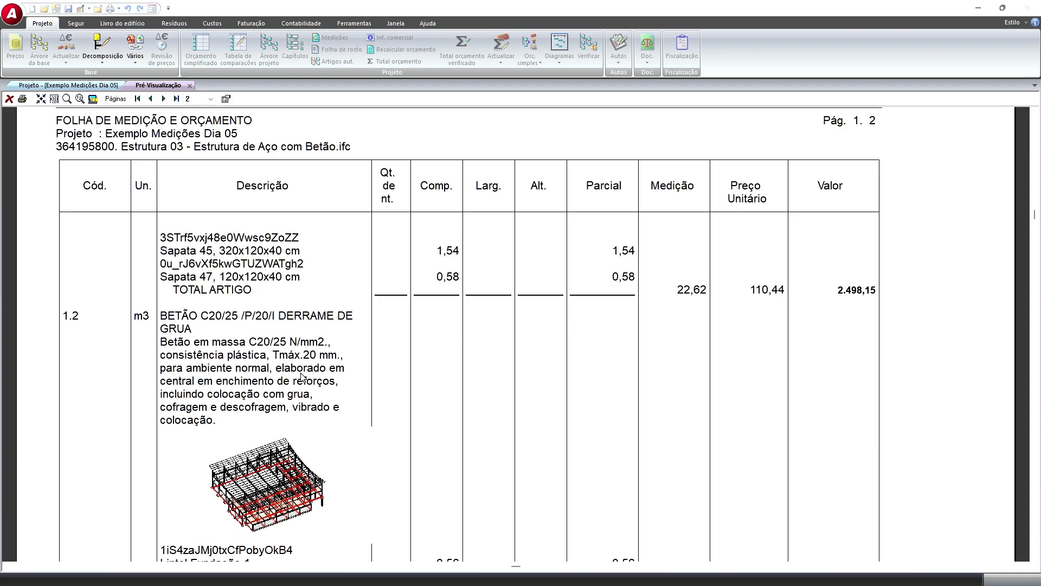
- Examine the BIM drawing and the foundation lintel measurement lines under article 1.2 on page 2
scroll(247, 381, down, 10)
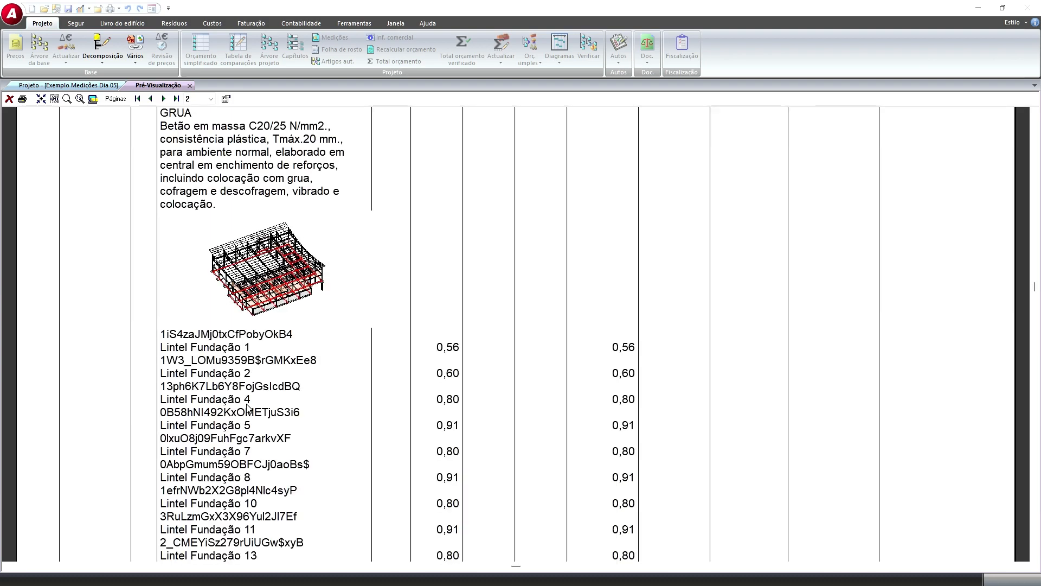
scroll(248, 406, down, 10)
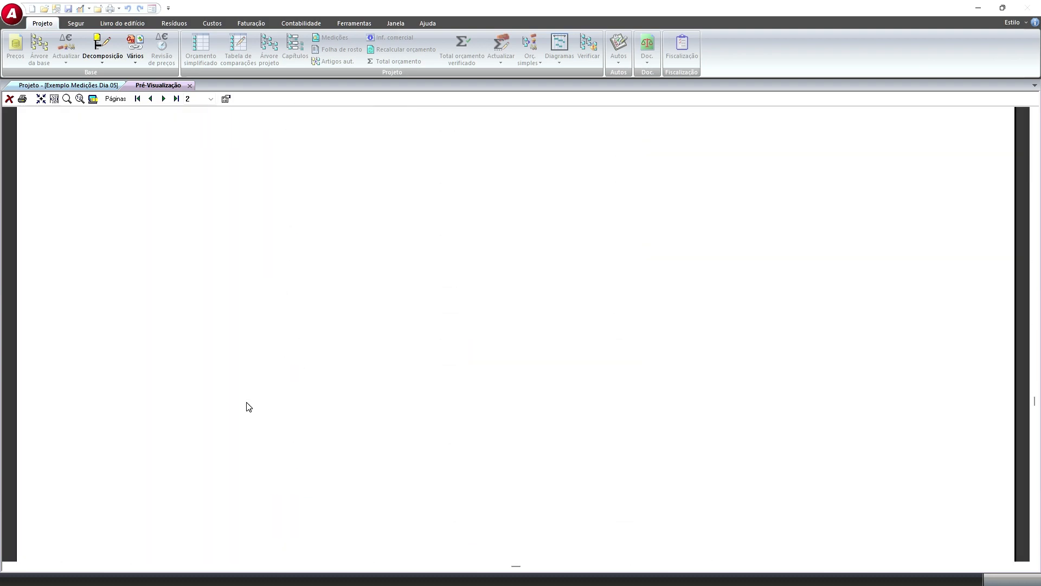
scroll(248, 407, up, 8)
ctrl+scroll(247, 401, up, 2)
scroll(246, 401, up, 10)
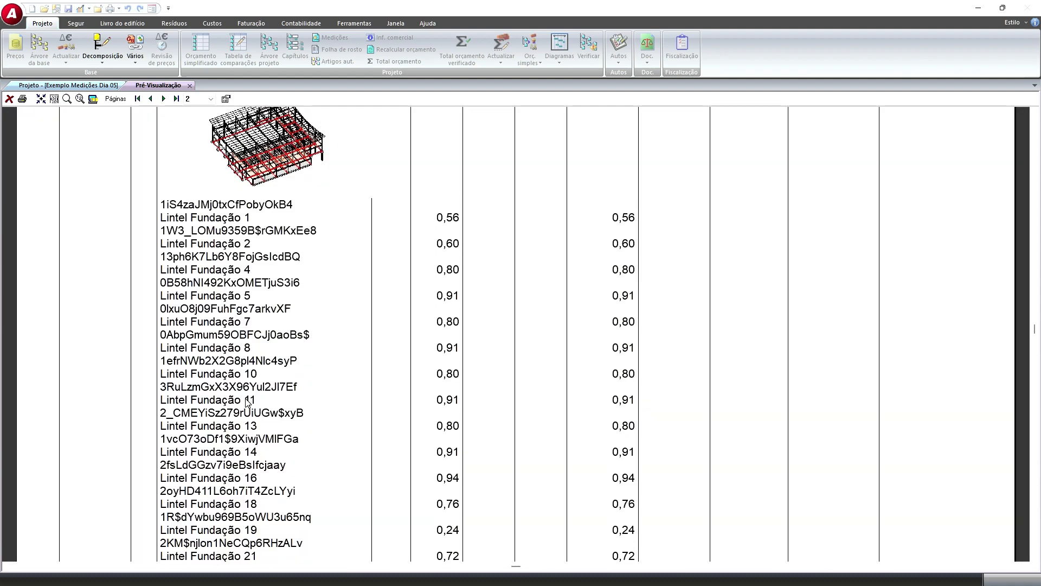
scroll(247, 401, up, 2)
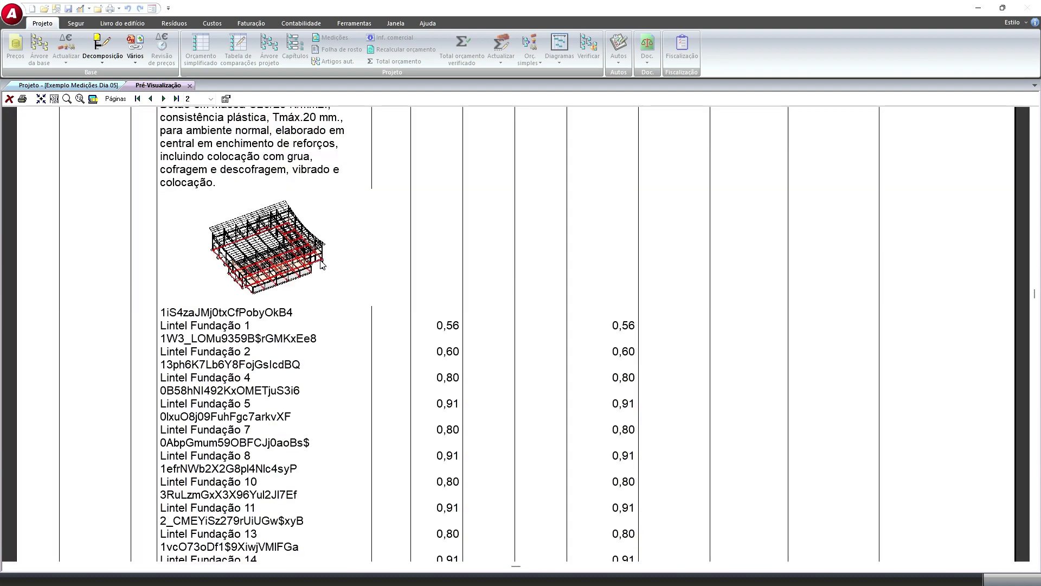
- Advance through the previewed listing to page 6 in whole-page view, examining the BIM drawings of the following articles
click(163, 98)
scroll(249, 296, up, 5)
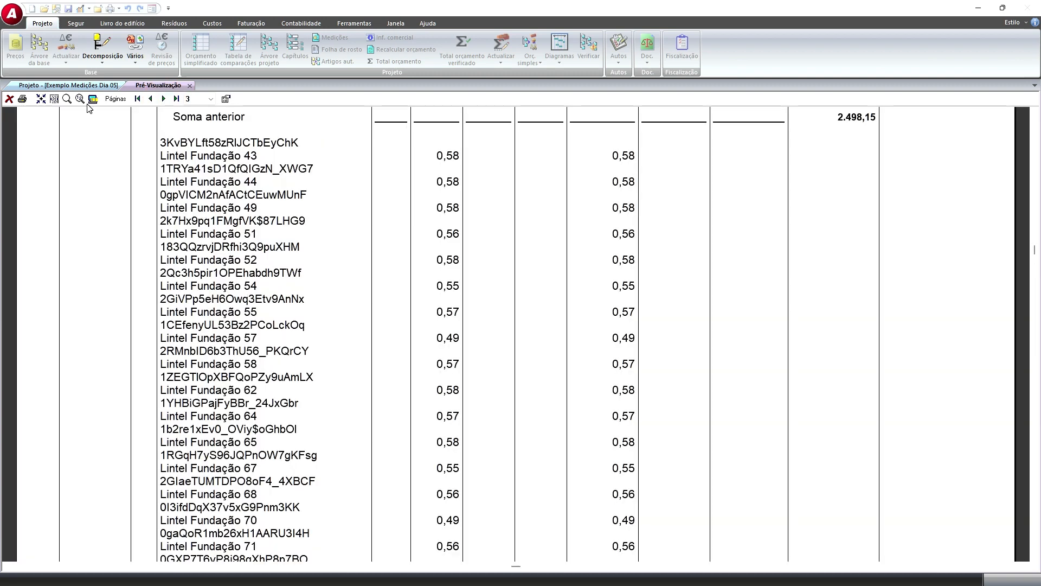
click(42, 99)
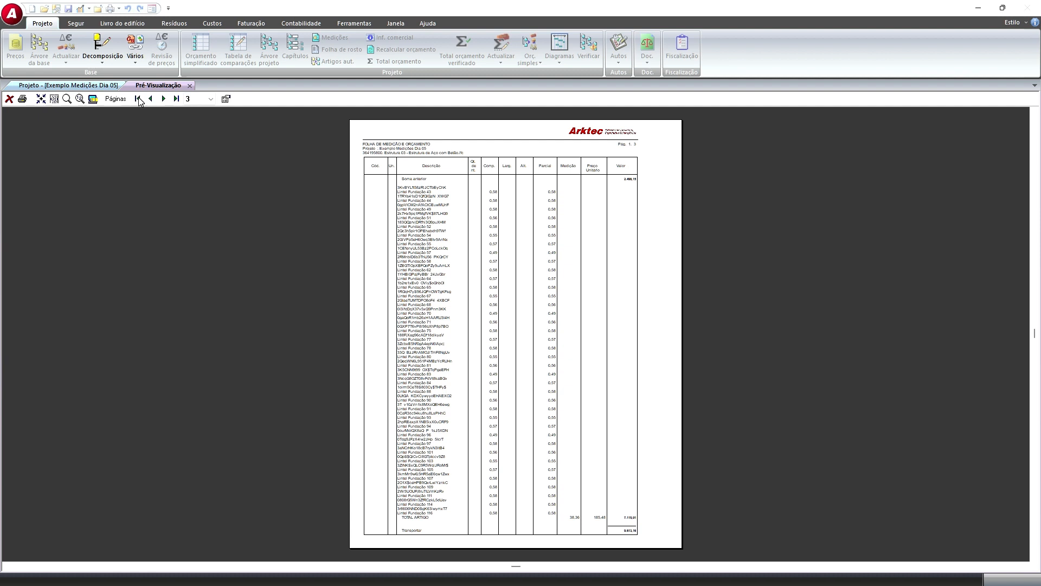
click(163, 98)
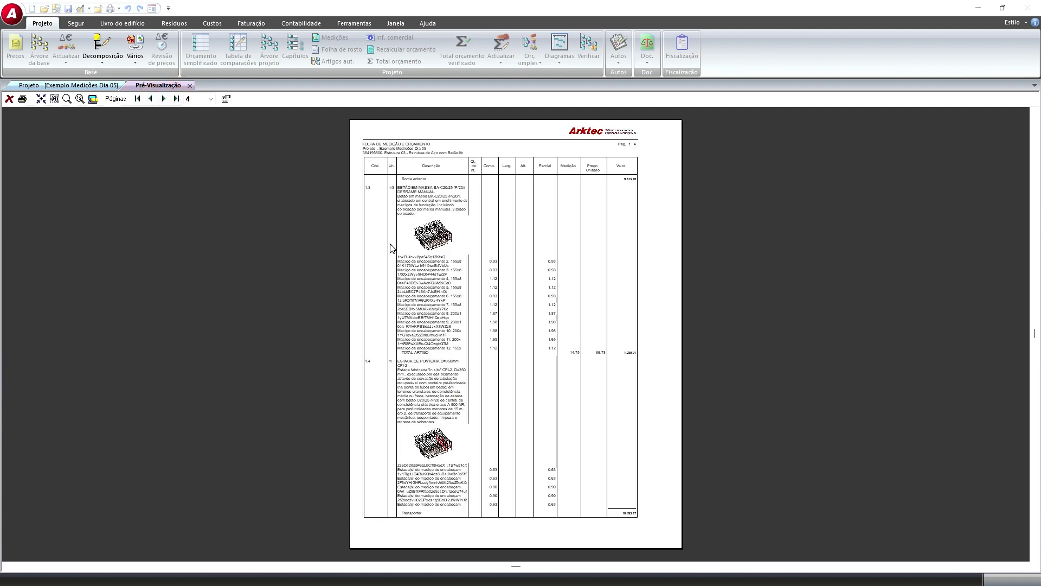
click(161, 99)
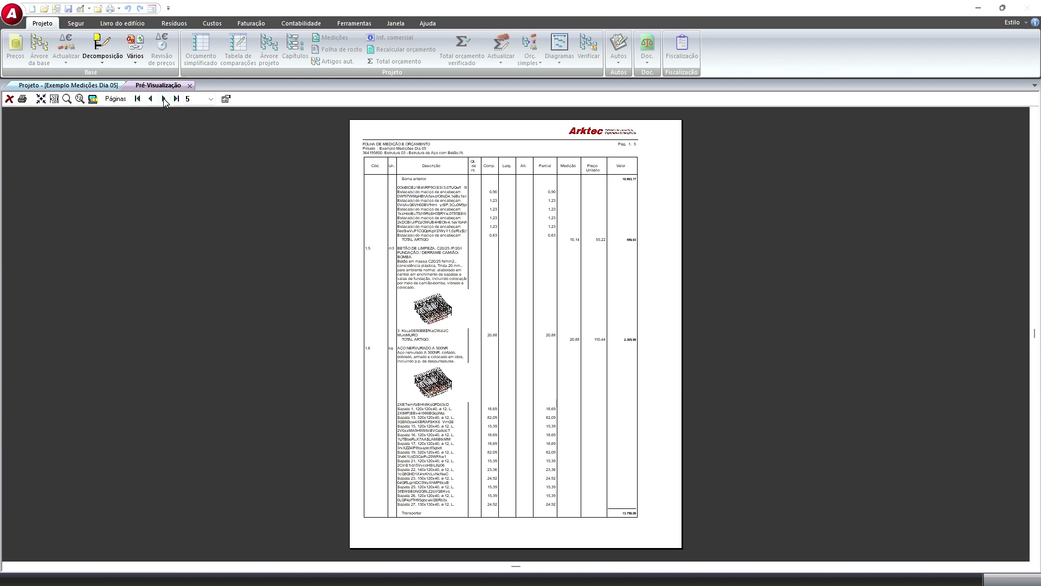
click(163, 99)
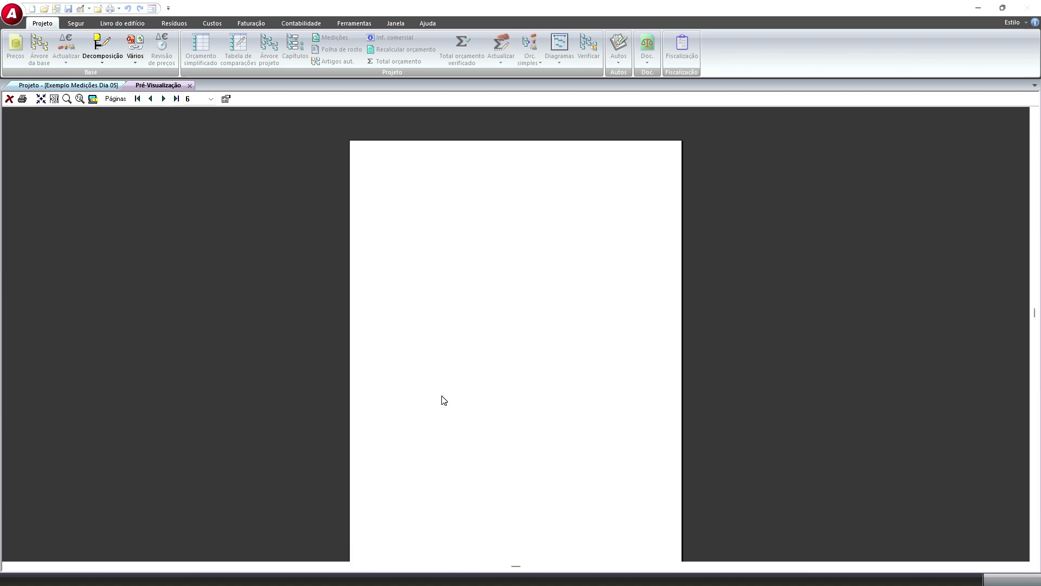
scroll(442, 399, up, 1)
scroll(435, 370, up, 1)
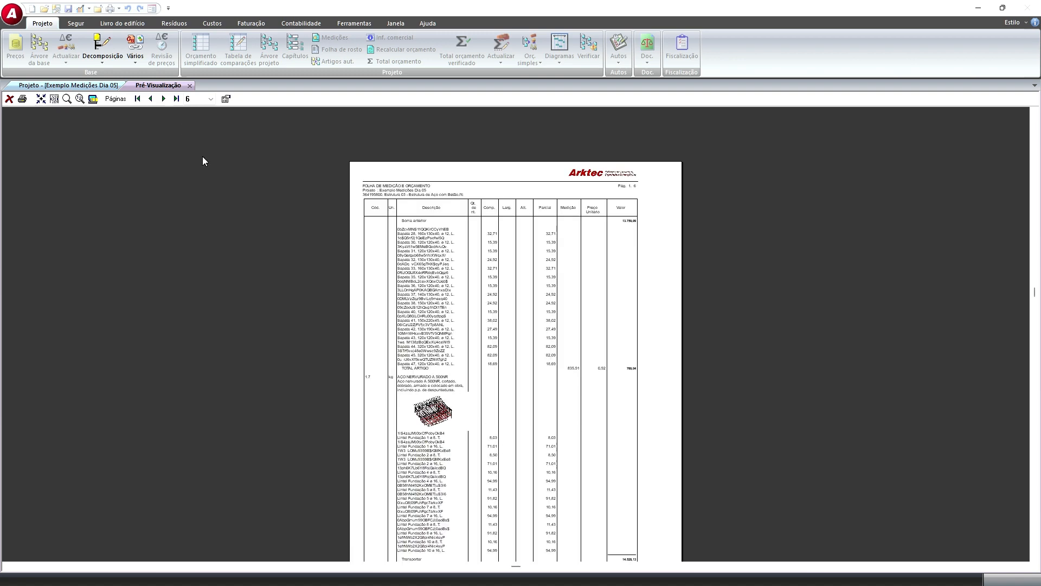
- Advance the previewed listing to page 10 and examine article 1.8's BIM drawing and pile cap measurement lines at page width
click(164, 99)
click(164, 99)
click(164, 99)
click(163, 99)
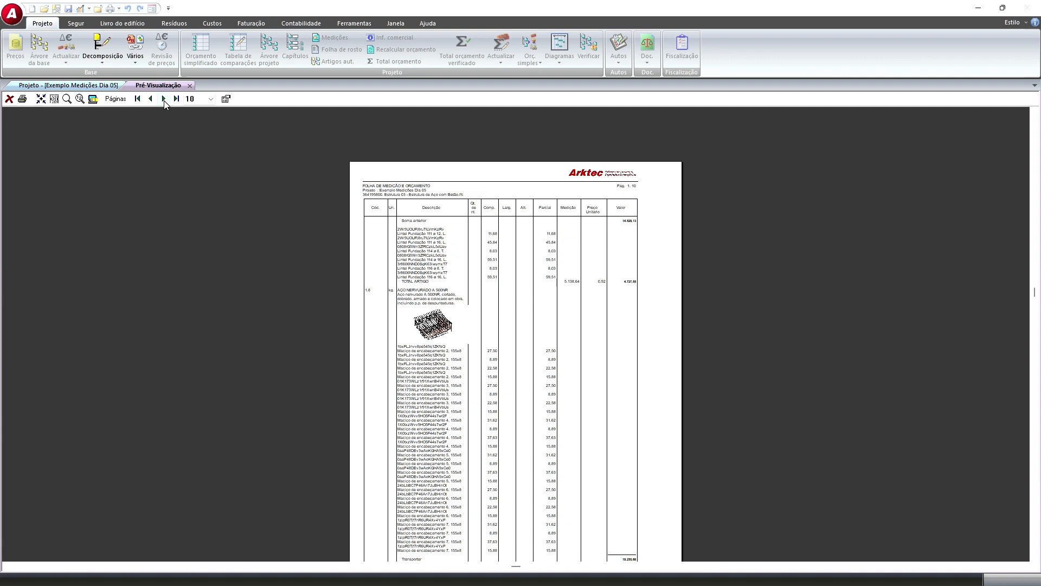
scroll(401, 351, up, 1)
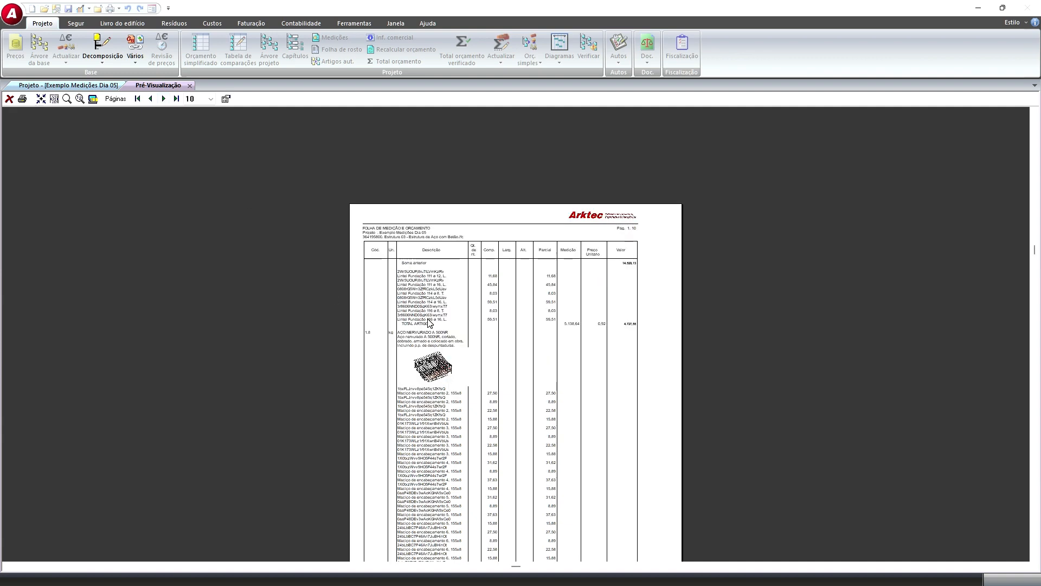
click(54, 99)
scroll(316, 330, down, 2)
scroll(317, 329, down, 3)
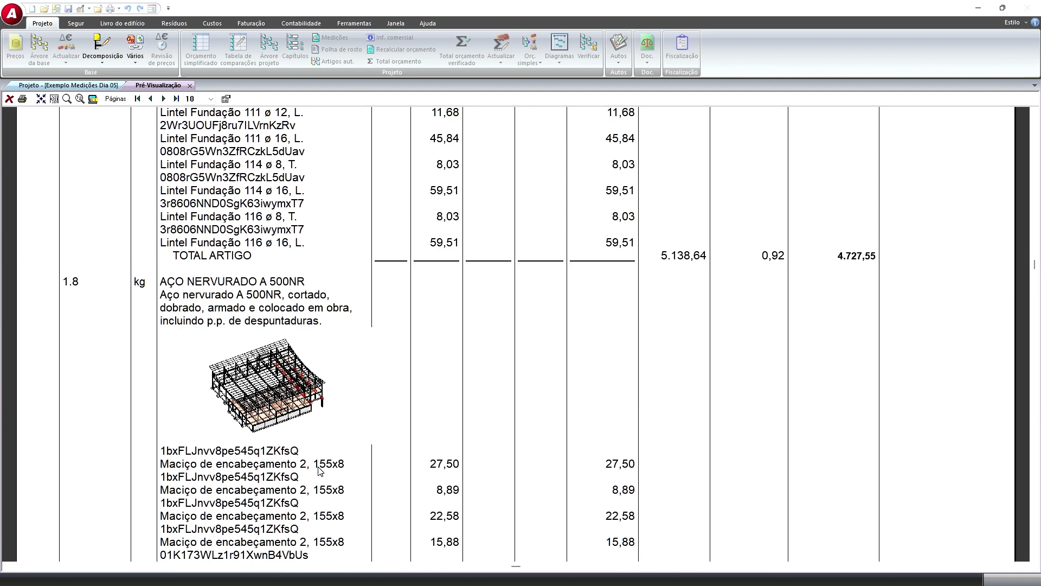
- Set the position of images in the listing to Medição instead of the description column
right_click(365, 196)
click(395, 345)
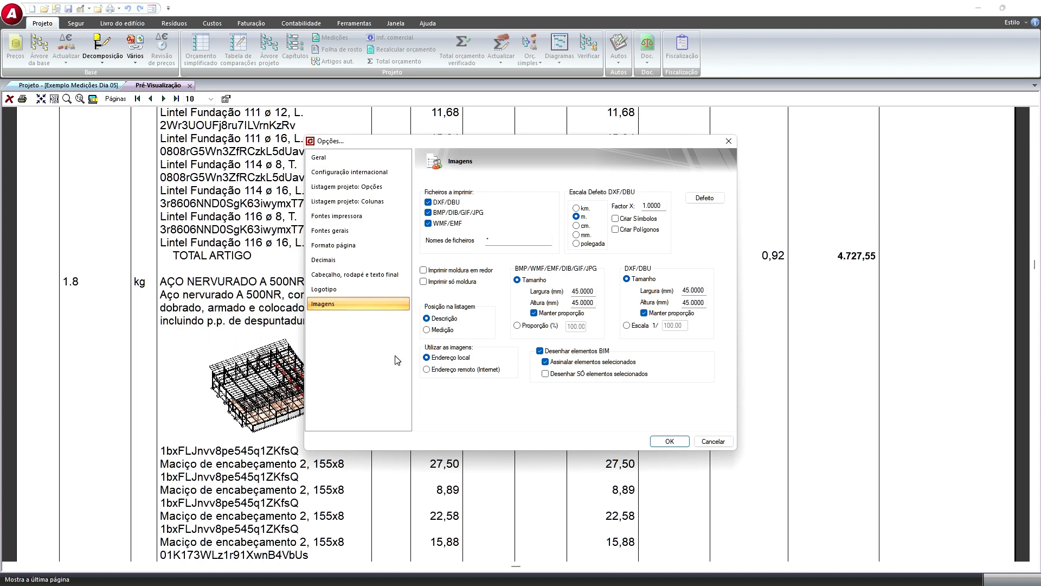
click(427, 329)
click(669, 441)
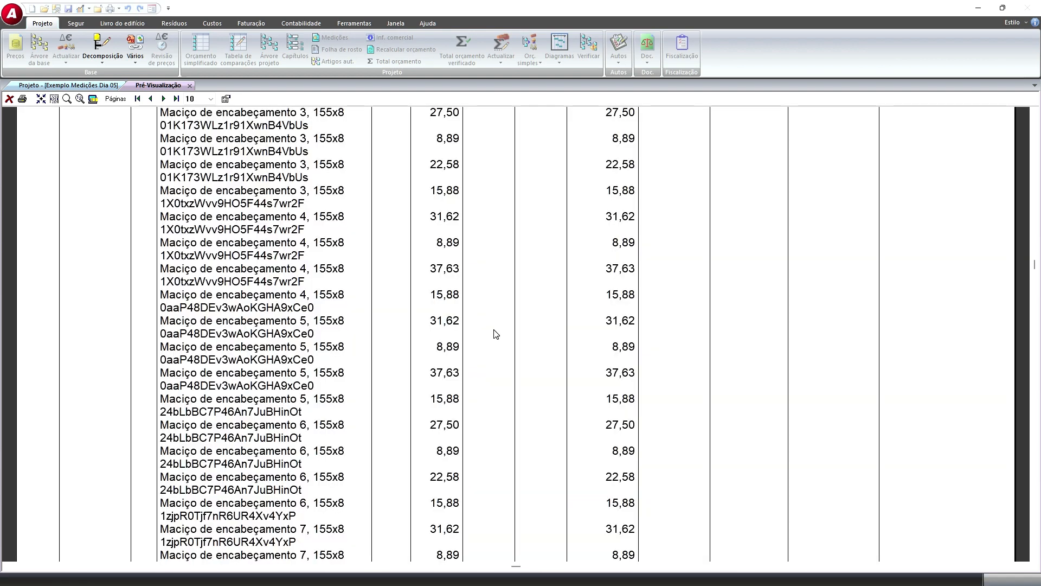
- Go to page 11 of the listing and examine article 1.9's BIM drawing with the page fitted to its width
click(40, 99)
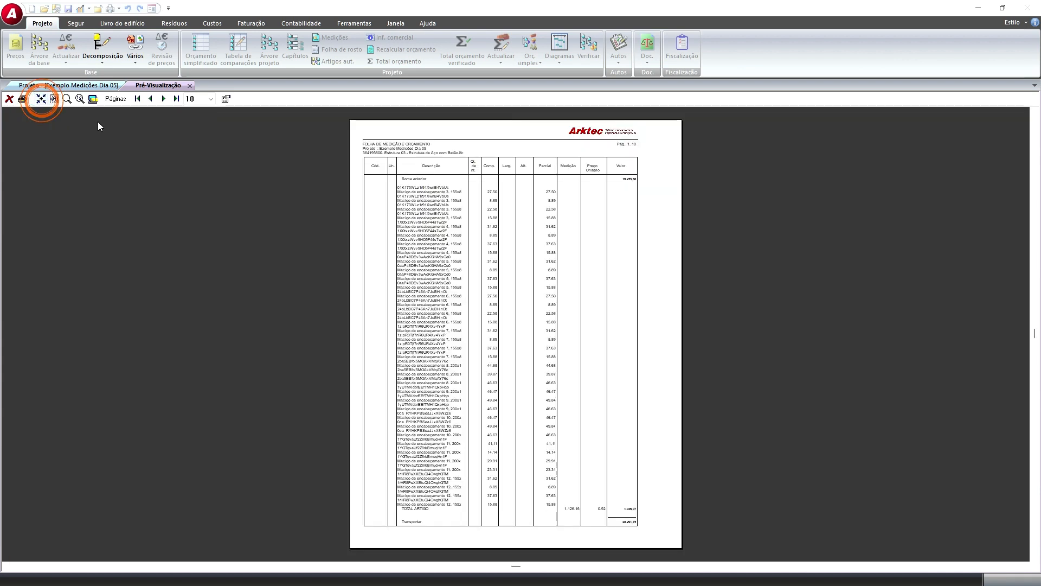
click(163, 98)
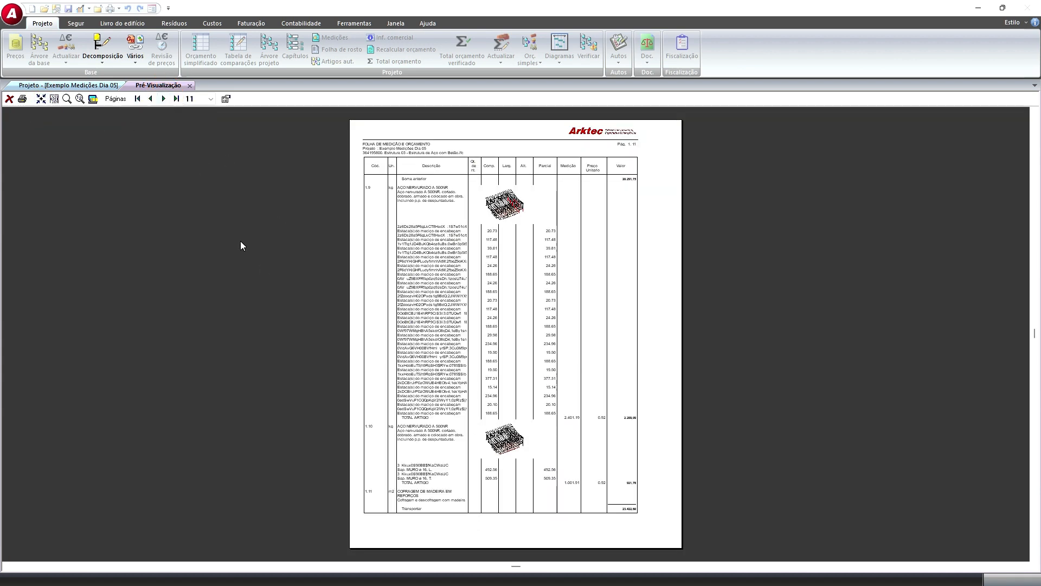
click(54, 99)
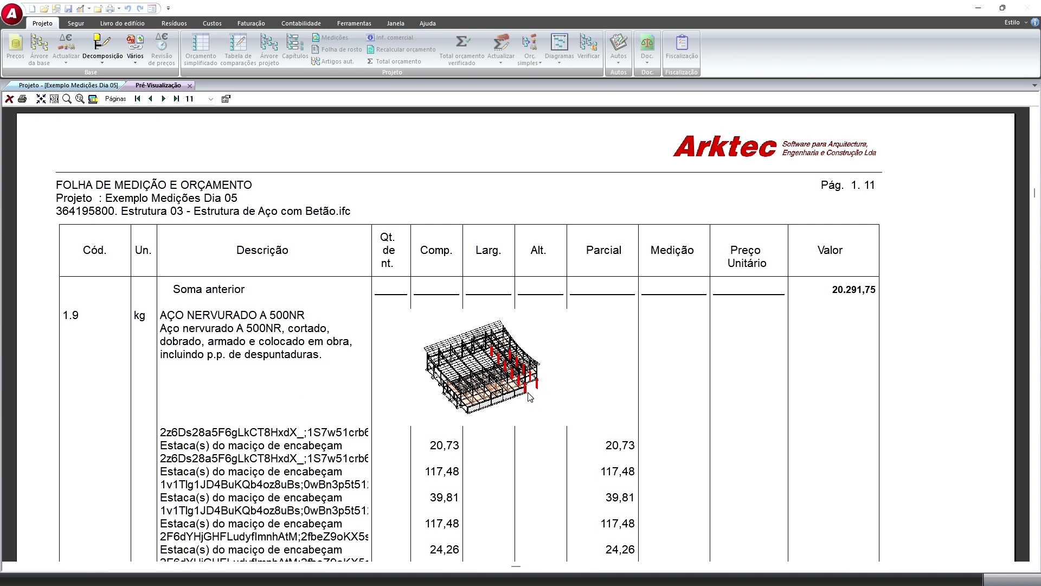
- Close the listing preview and print dialog, along with the project's budget view
right_click(362, 159)
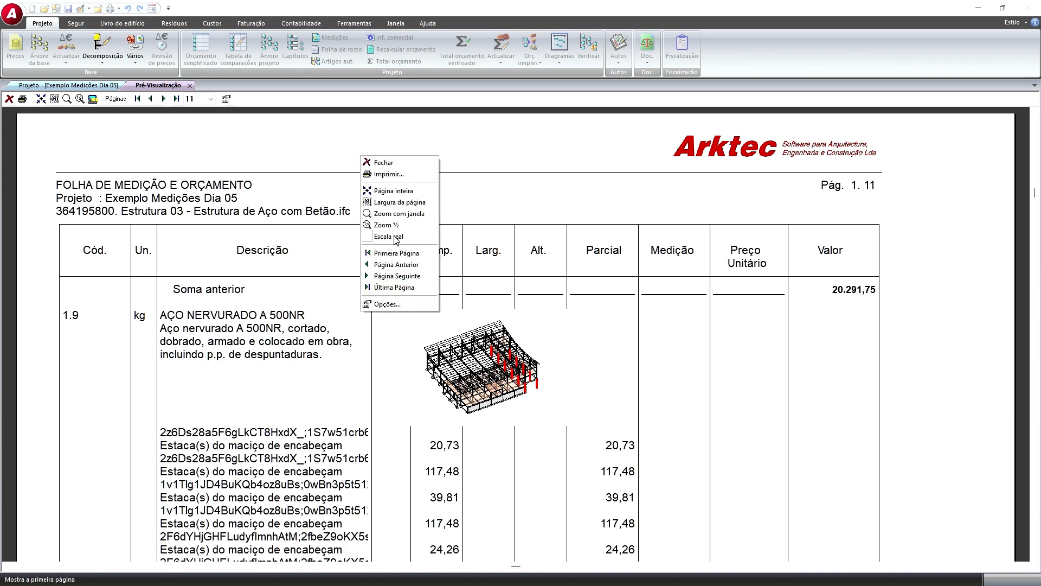
click(379, 163)
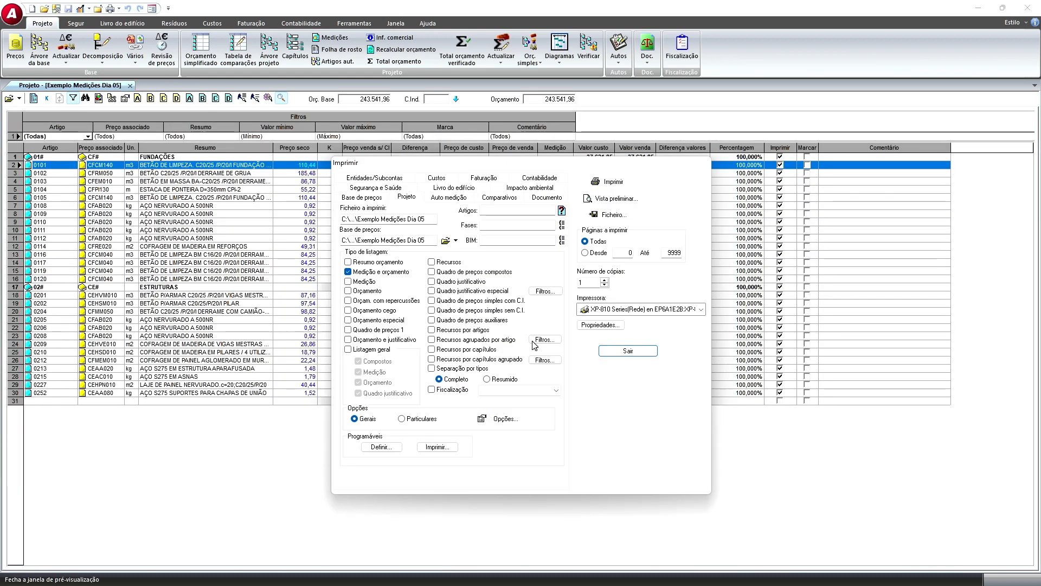
click(629, 351)
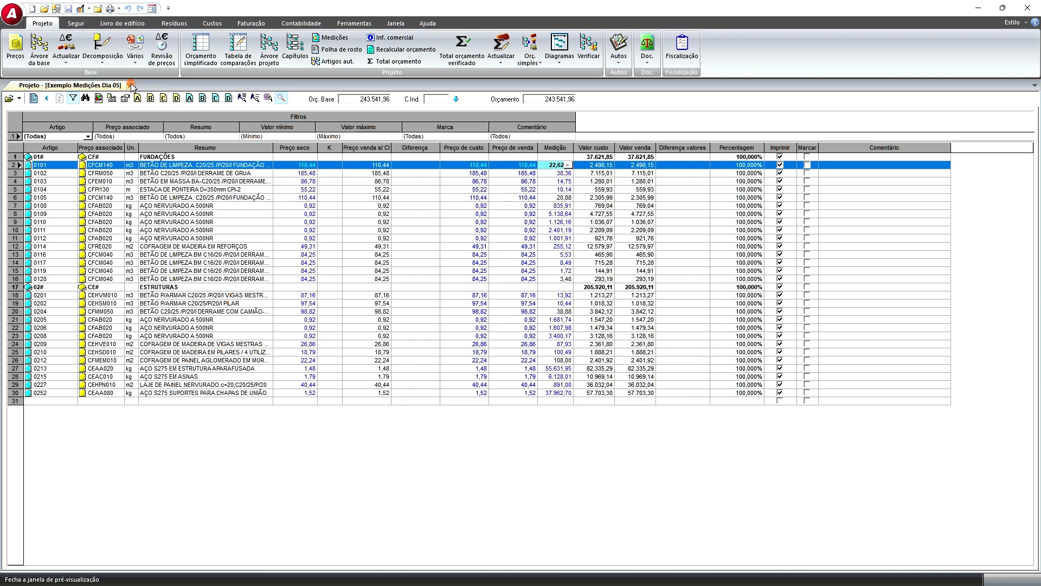
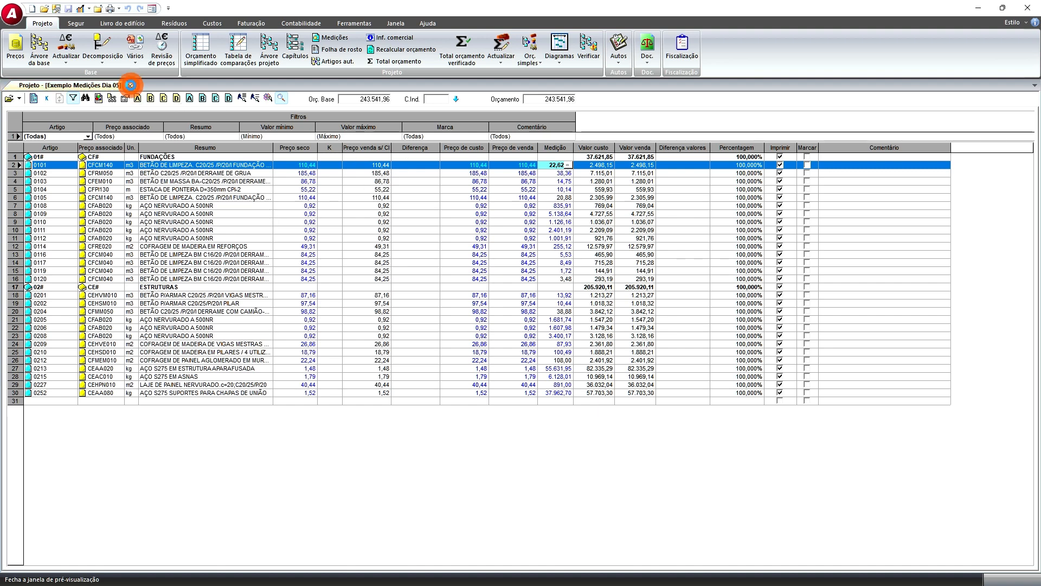
click(131, 86)
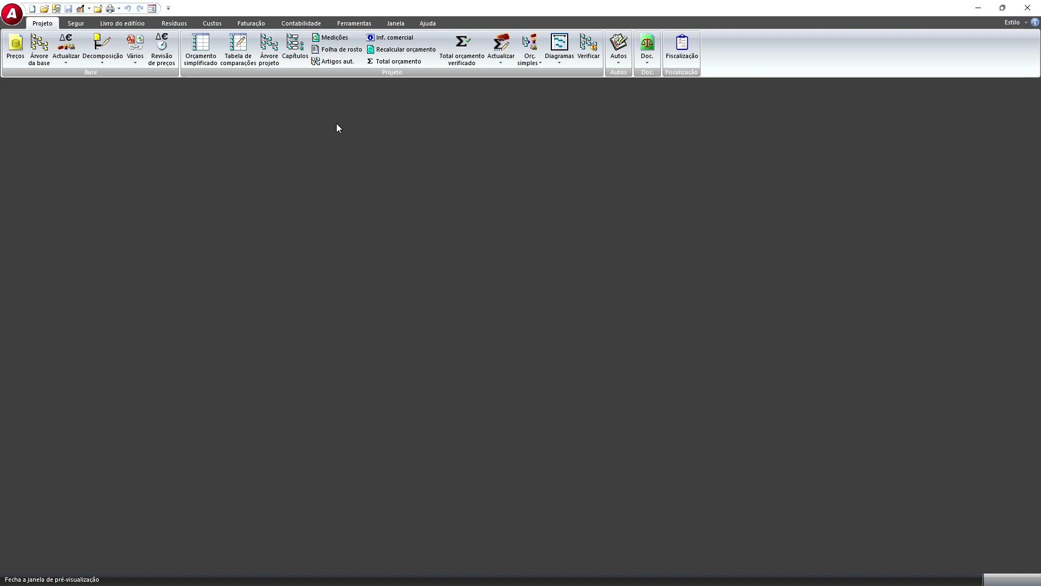
- Generate the Gantt time diagram with the articles linked, and widen its table to show predecessors, dates and durations
click(559, 63)
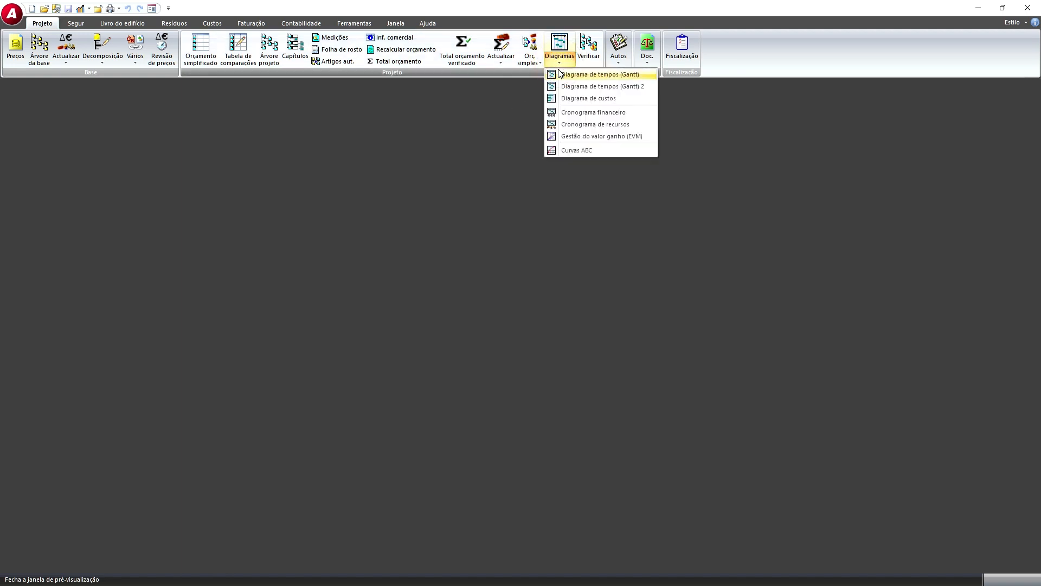
click(565, 78)
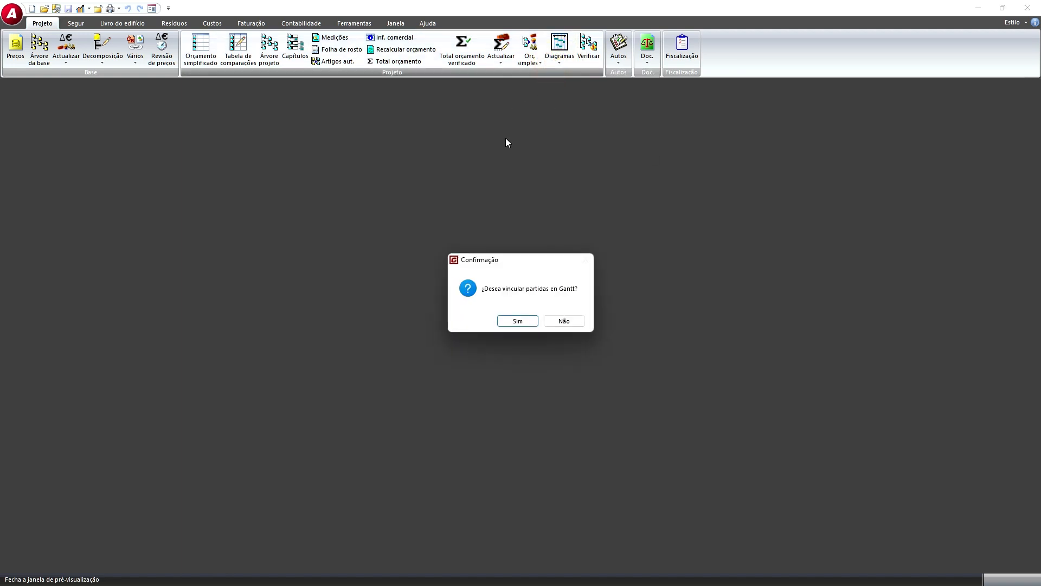
click(535, 323)
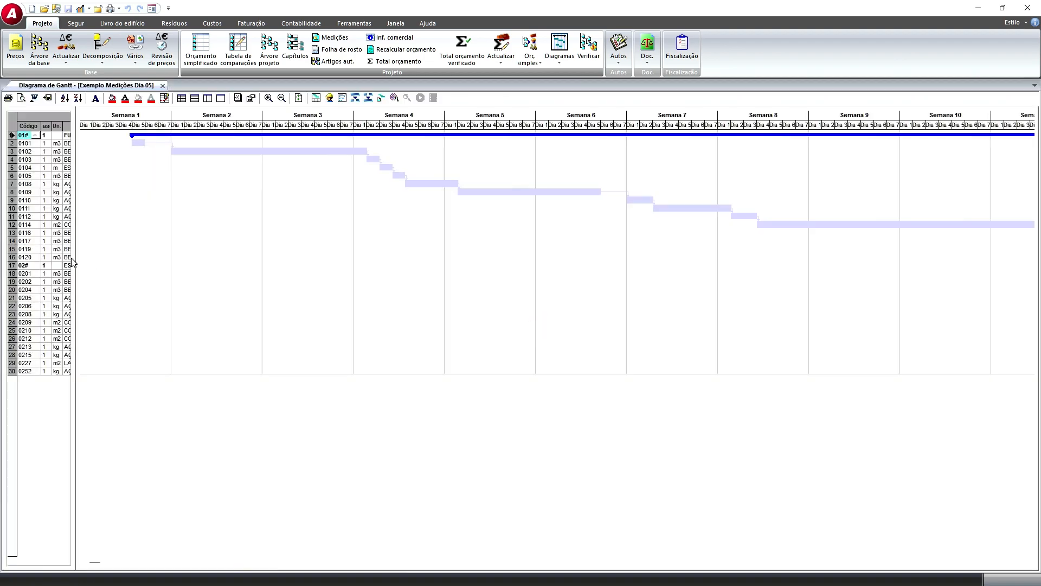
drag(76, 258, 454, 281)
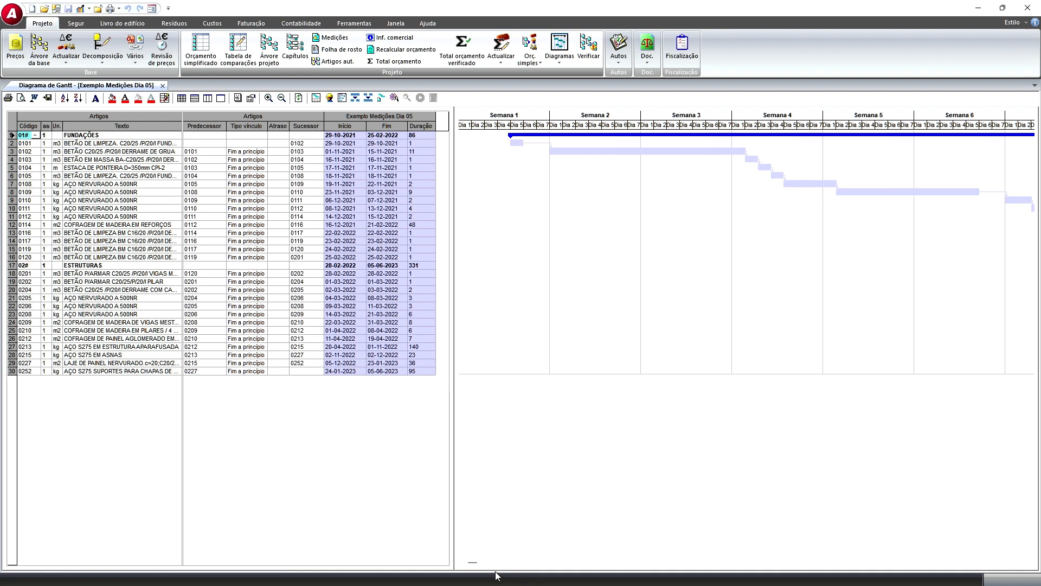
click(476, 564)
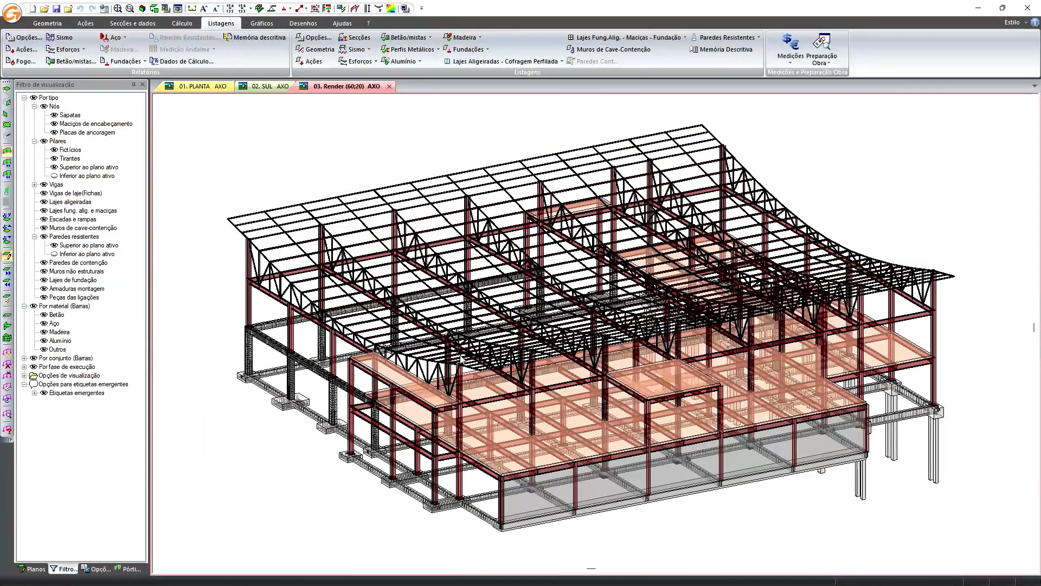
- Relaunch Constructo 14.0 from the desktop while Tricalc stays open
key(alt+Tab)
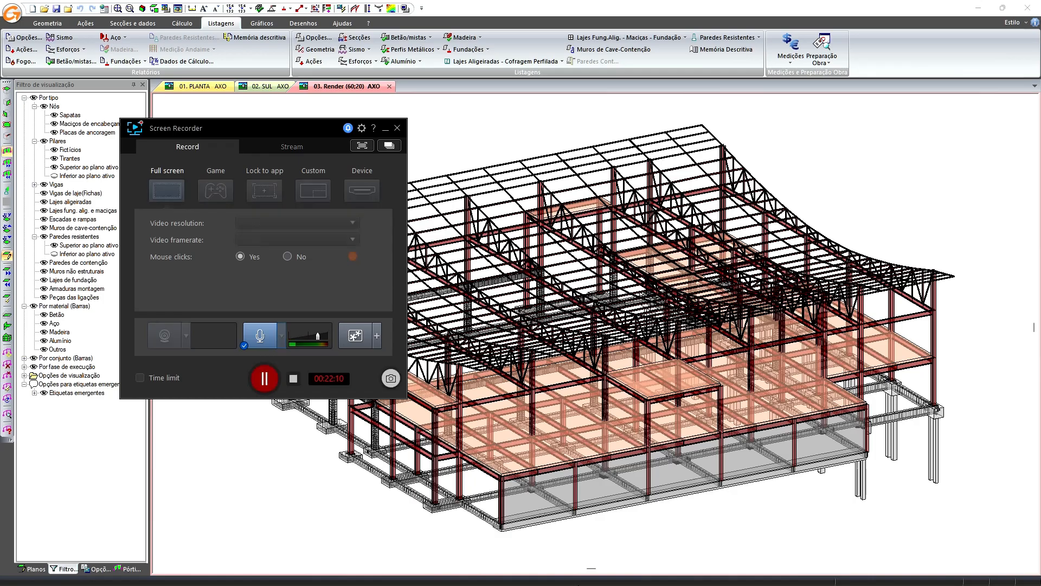
key(super)
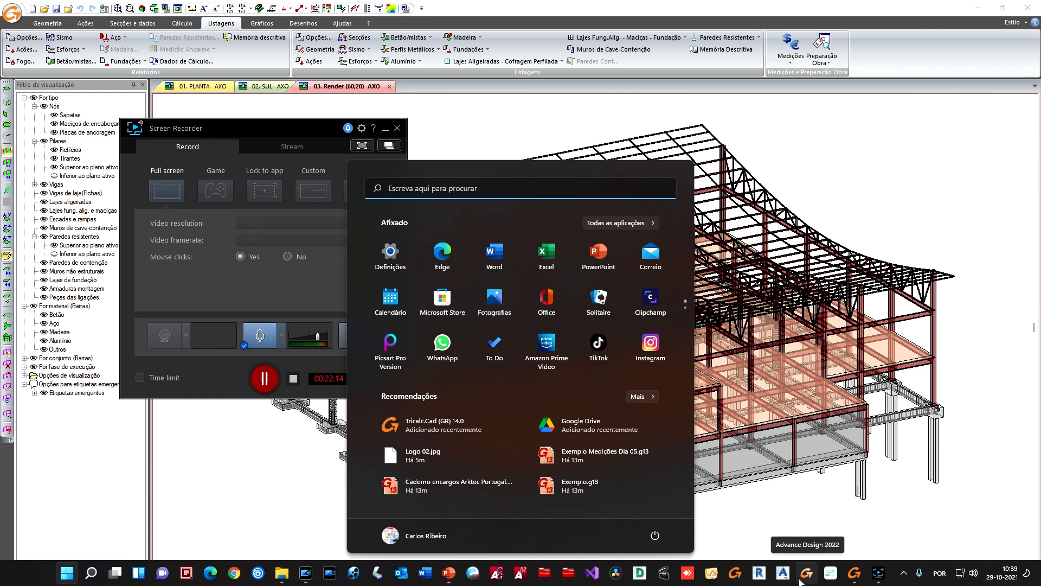
click(497, 572)
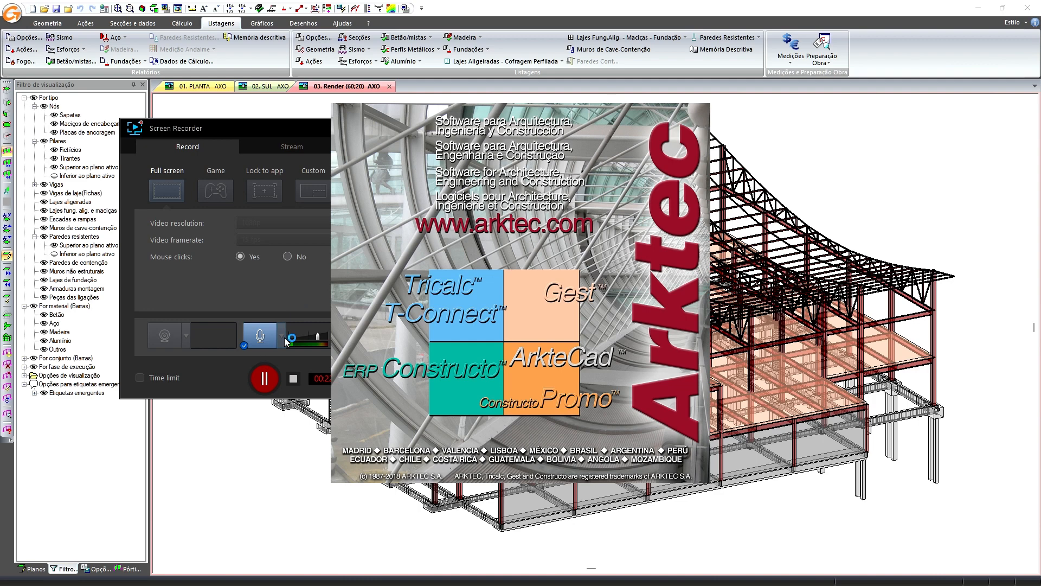
click(279, 112)
click(404, 210)
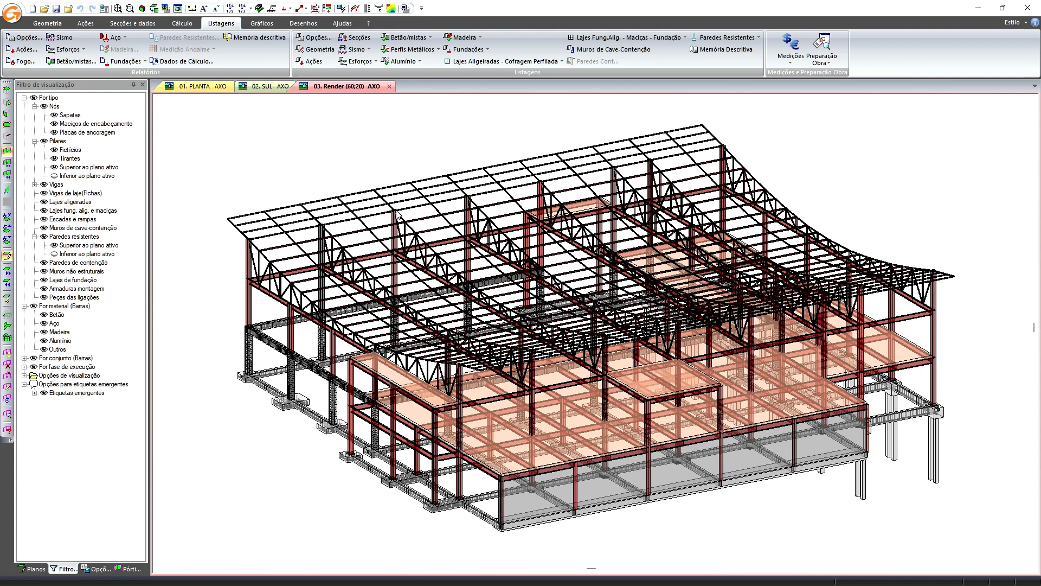
key(alt)
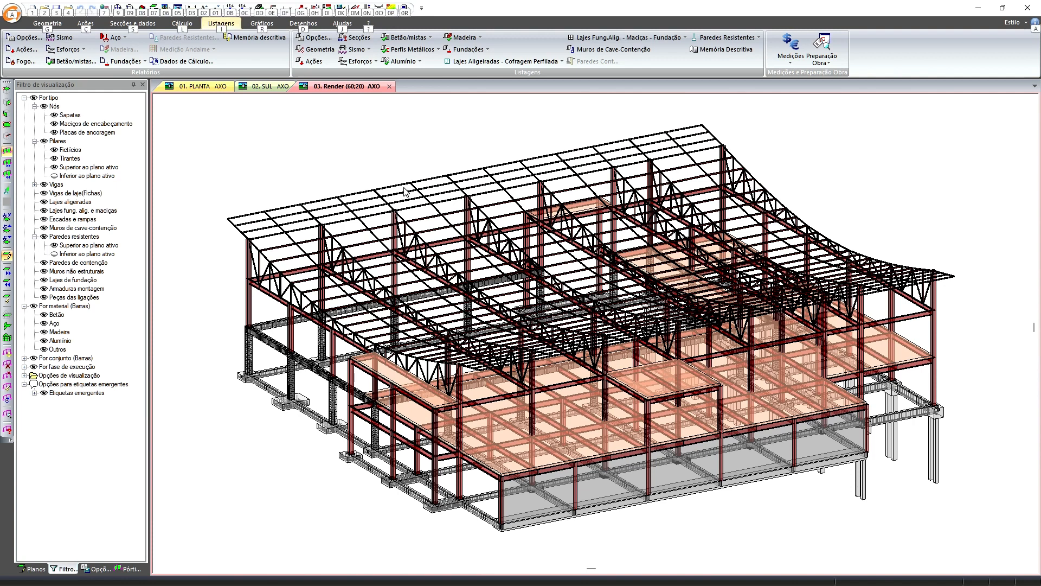
click(435, 165)
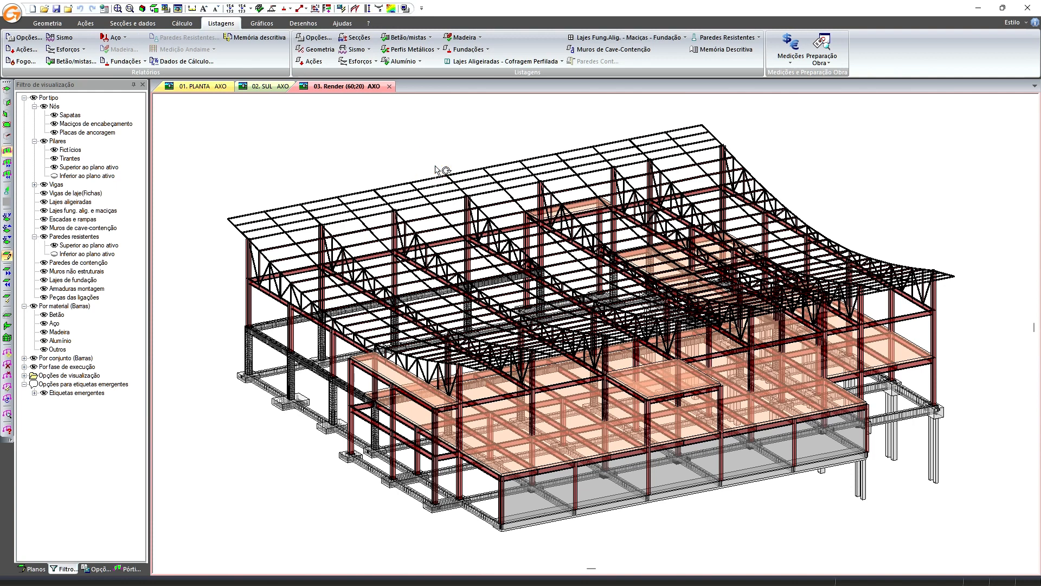
- Switch to the Constructo window and accept its legal notice
key(alt+Tab)
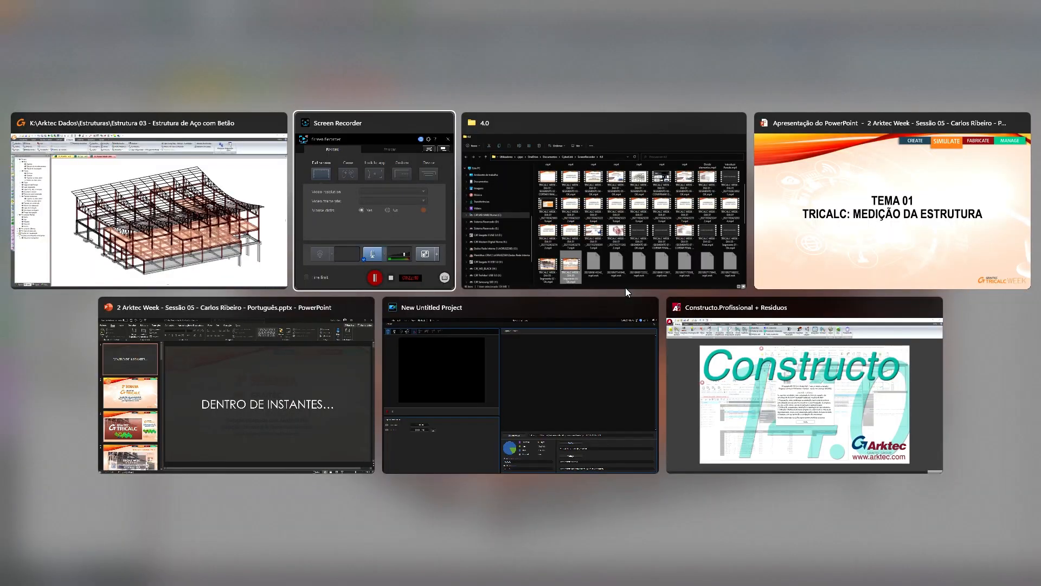
key(alt+Tab)
key(alt+Tab)
key(alt+Tab)
key(alt+Tab)
key(alt+Tab)
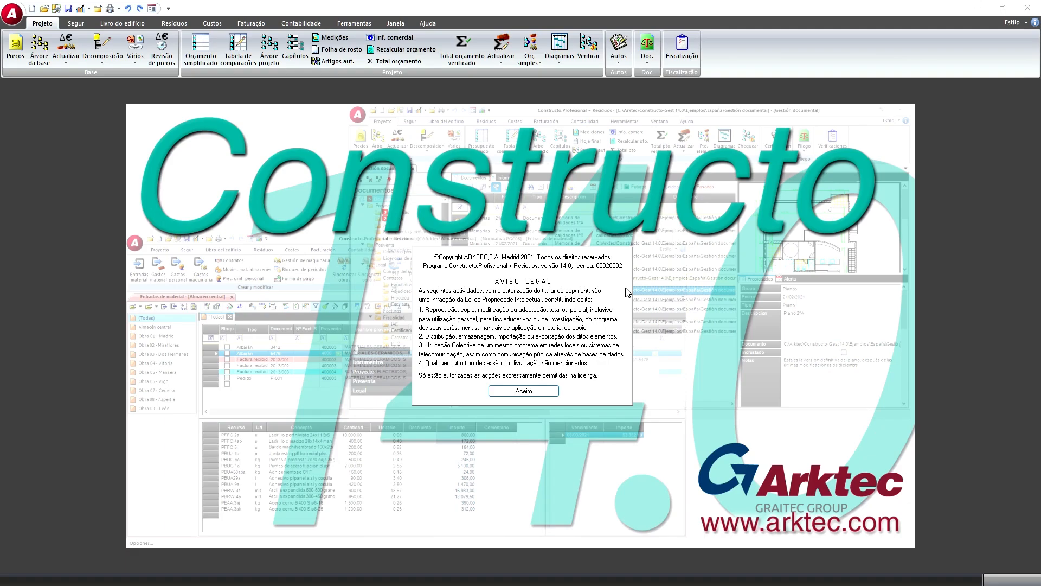
click(515, 388)
click(516, 380)
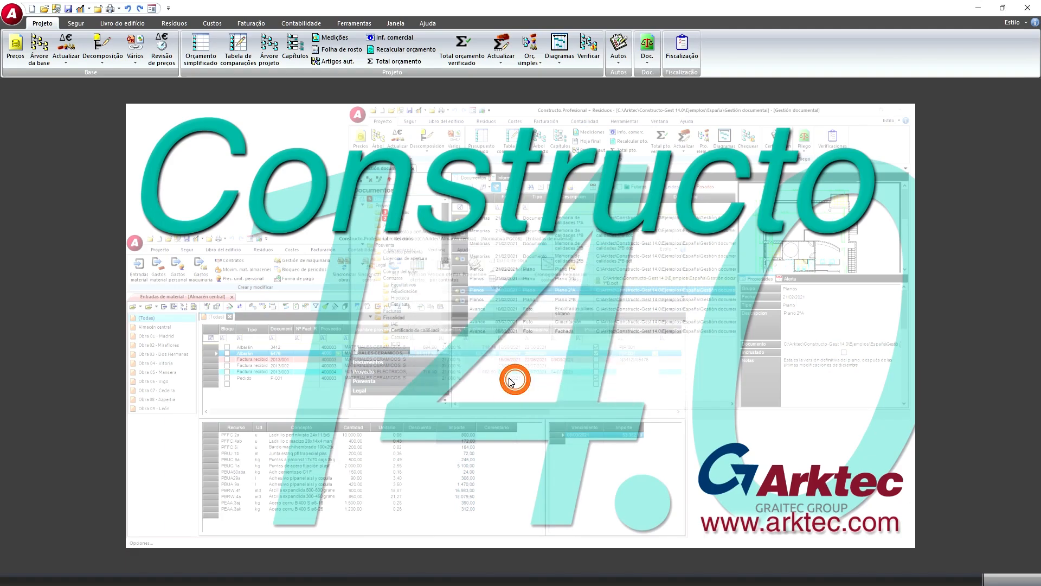
- Start opening a Gest/Constructo file and browse the C: drive to the Medições folder under Arktec, Tricalc (GR) 13.0
click(8, 18)
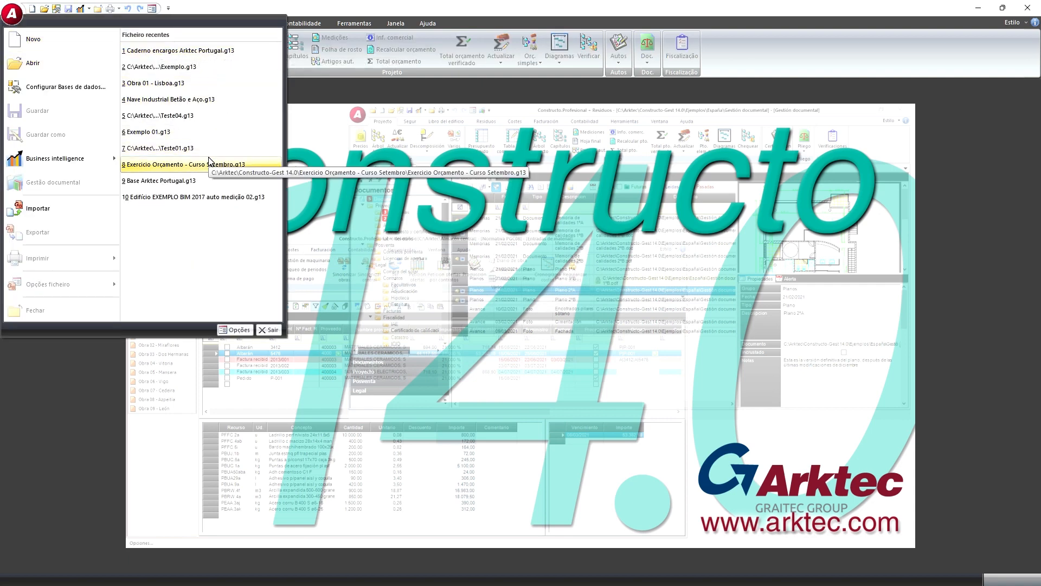
click(50, 64)
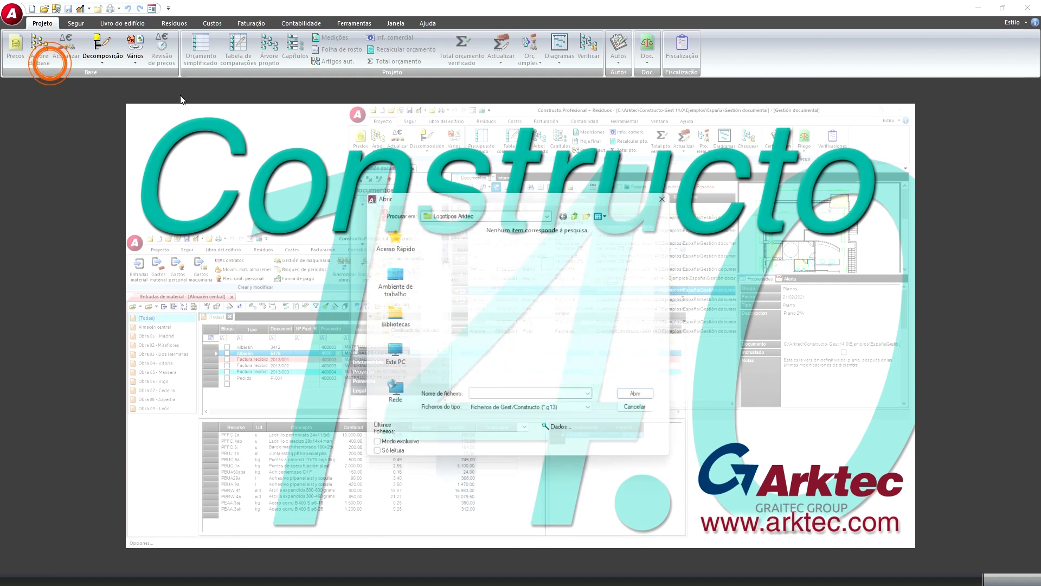
click(551, 209)
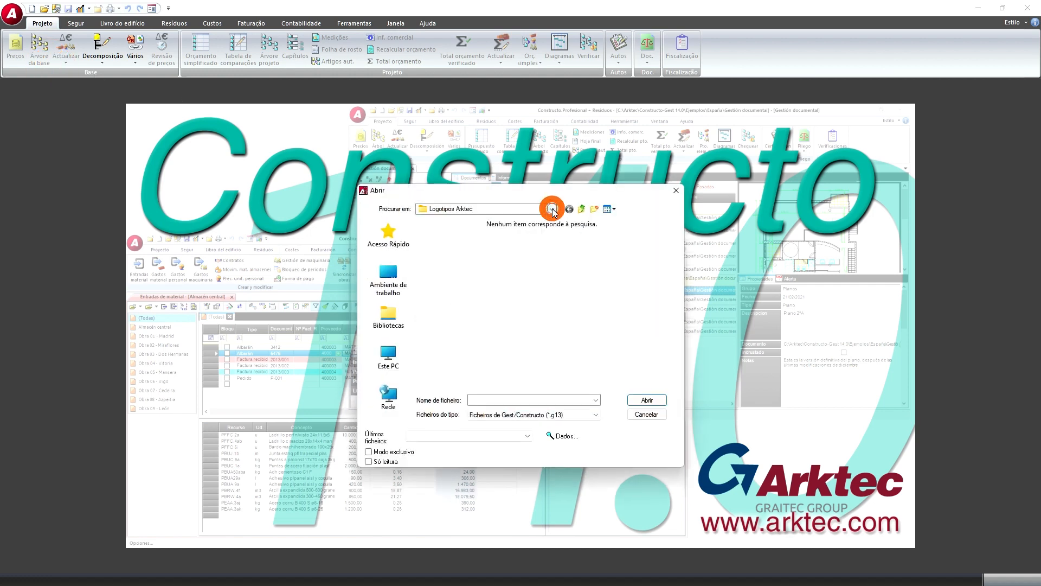
click(549, 219)
click(548, 211)
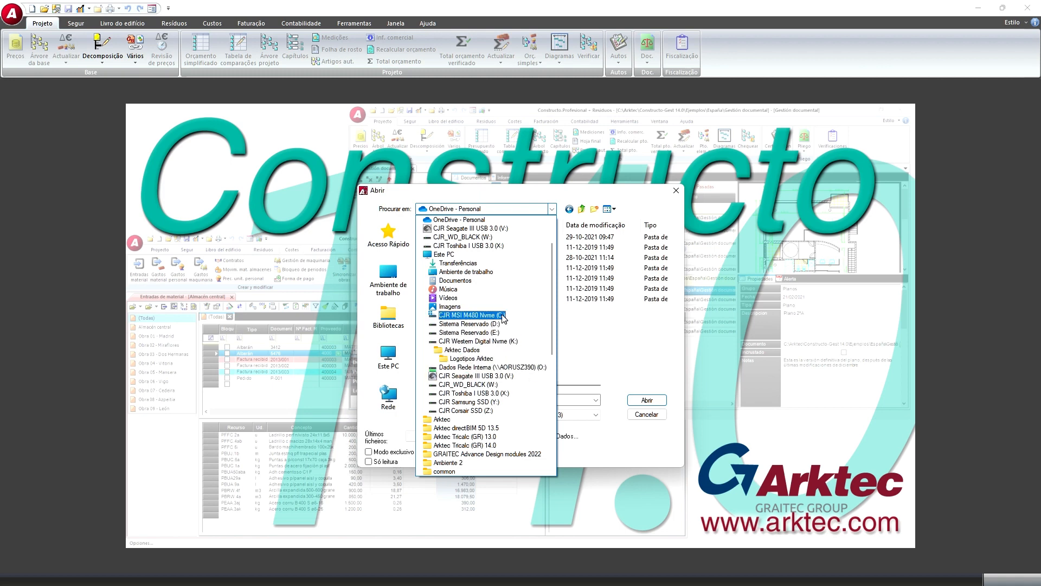
click(471, 314)
click(446, 288)
double_click(446, 288)
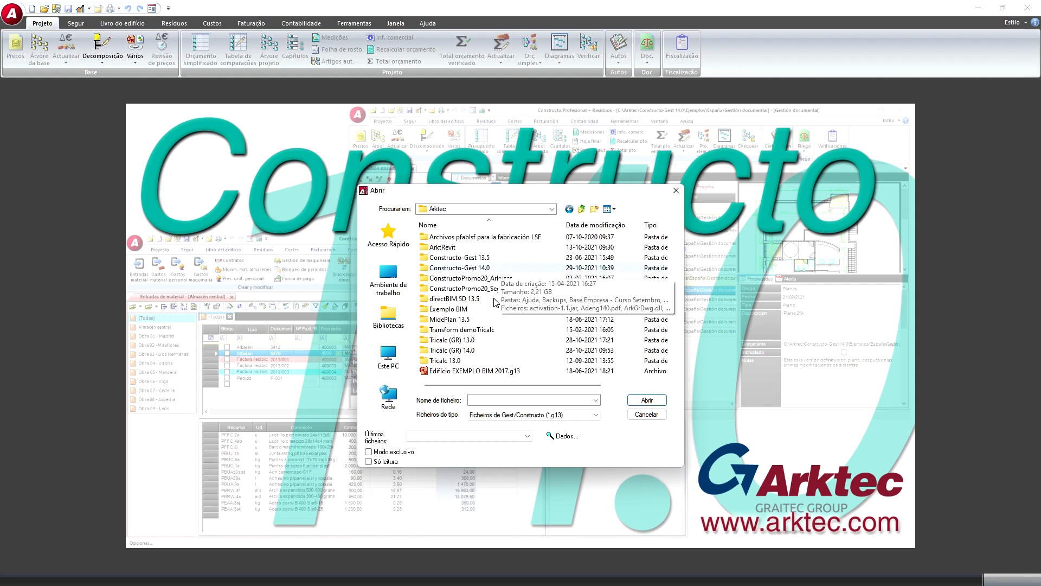
double_click(481, 339)
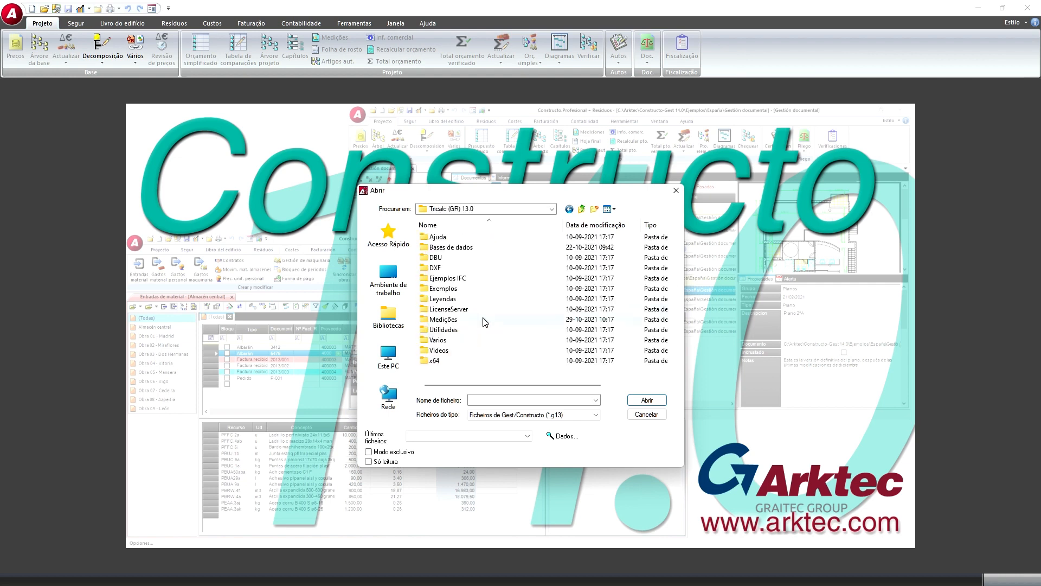
double_click(485, 320)
- Open the project file Exemplo Medições Dia 05.g13 and dismiss the backup notice
click(477, 248)
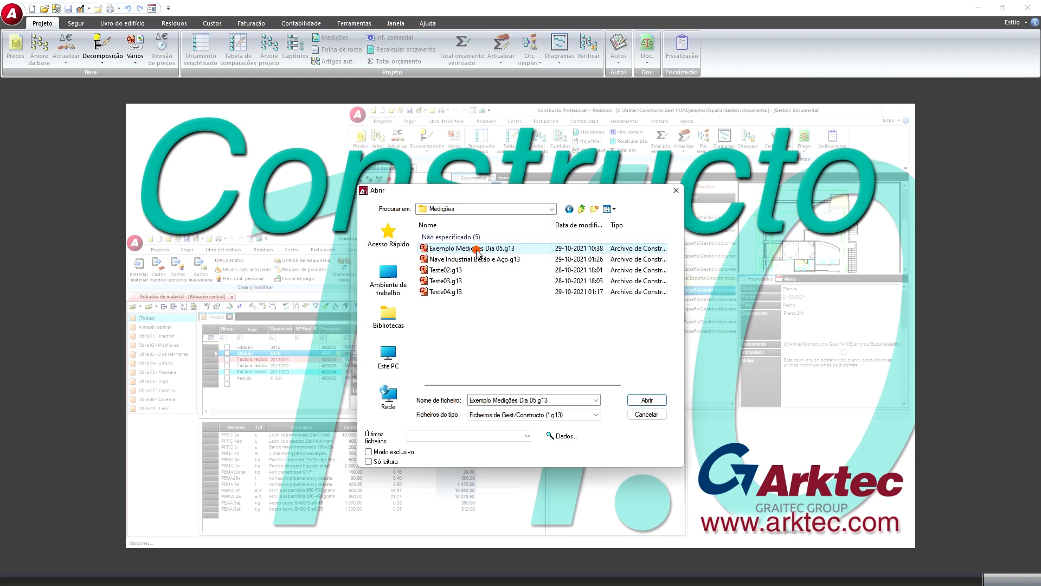
click(629, 401)
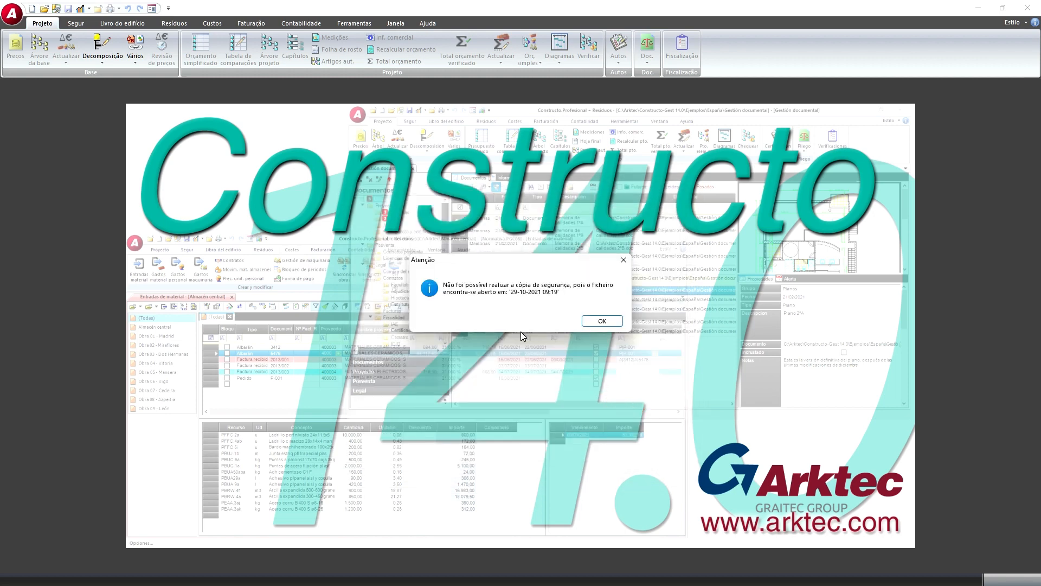
click(603, 321)
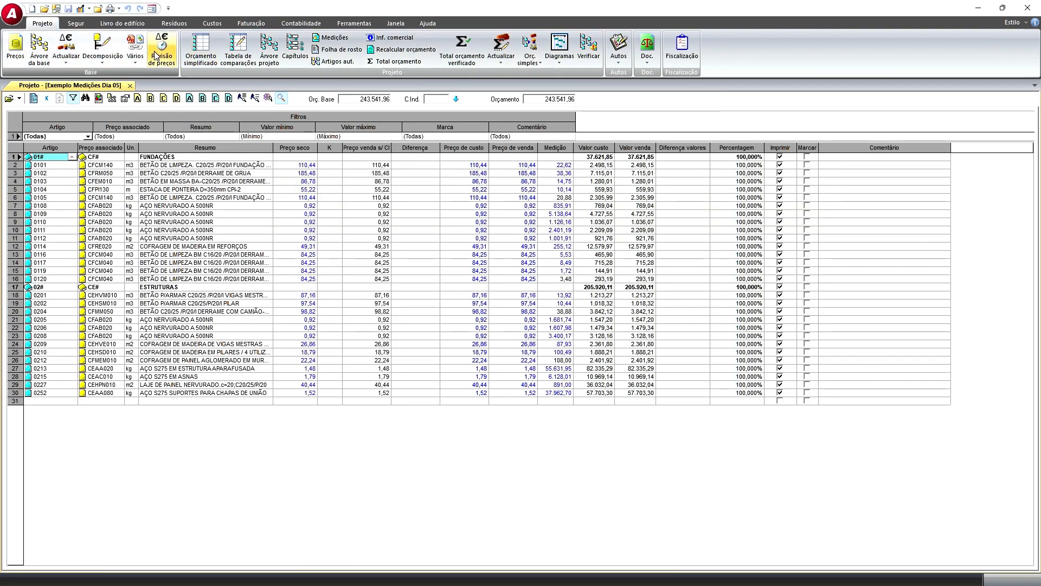
- Generate the project's Gantt time diagram with its articles linked
click(559, 59)
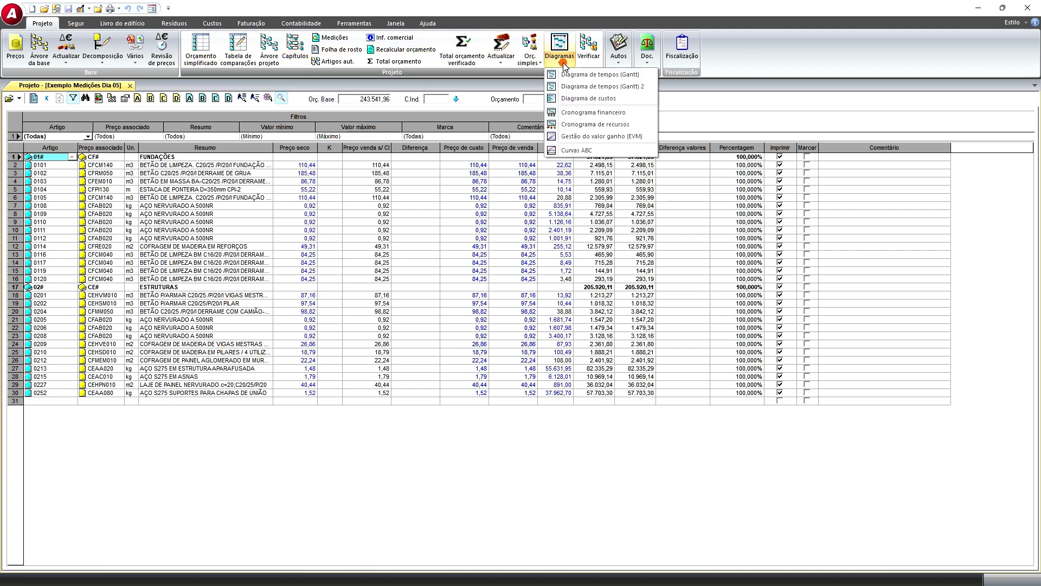
click(573, 73)
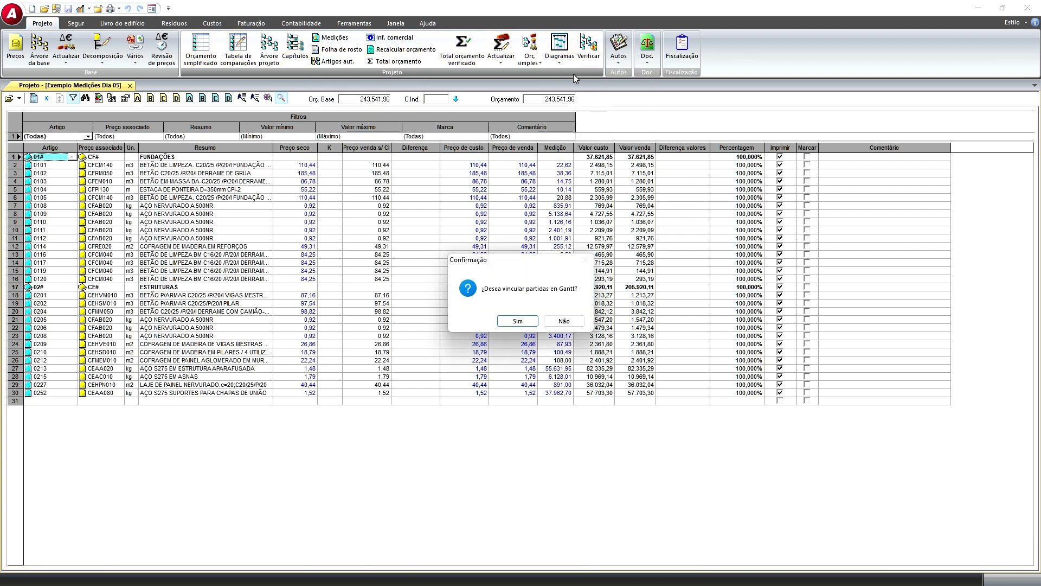
click(522, 326)
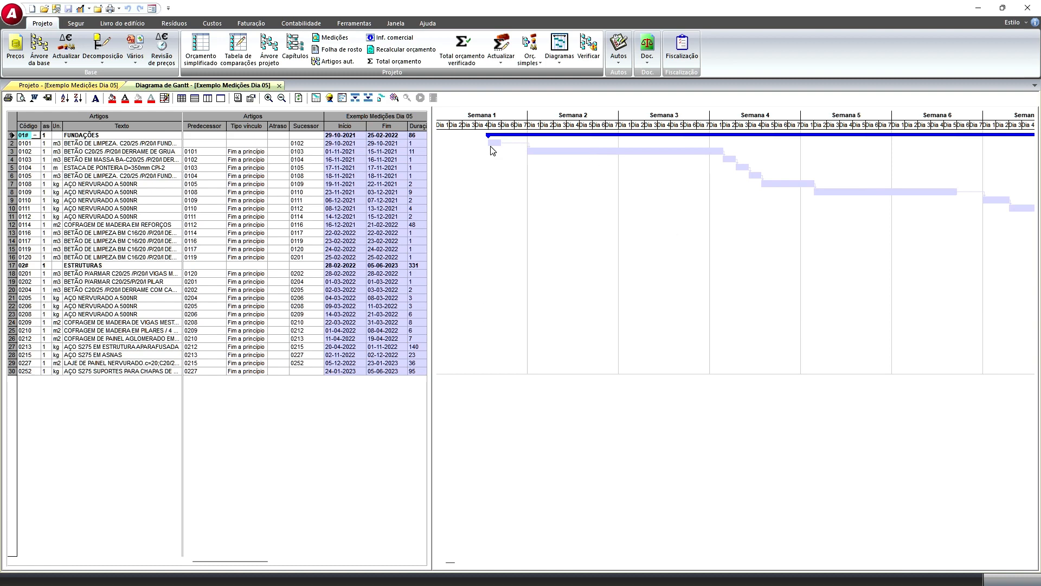
- Examine the Gantt's generic-header and scale options and the work calendar's daily hours without saving, and close the diagram
click(250, 98)
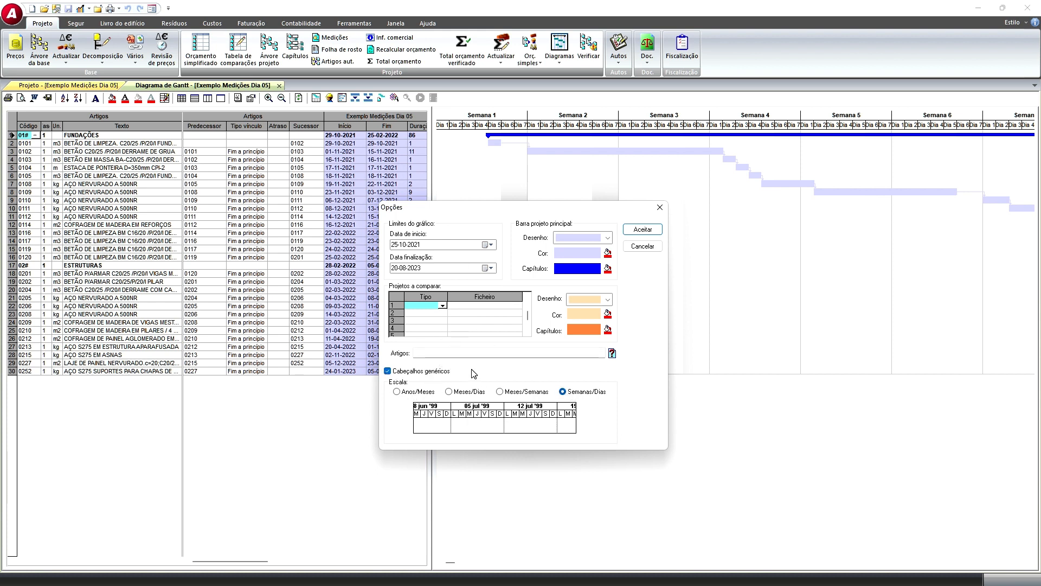
click(398, 374)
click(643, 246)
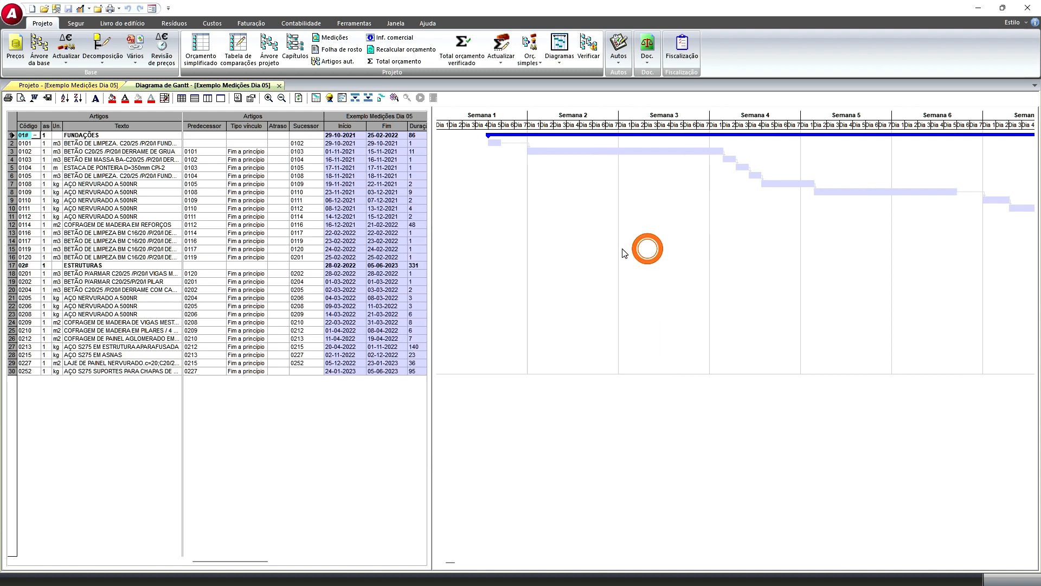
click(238, 98)
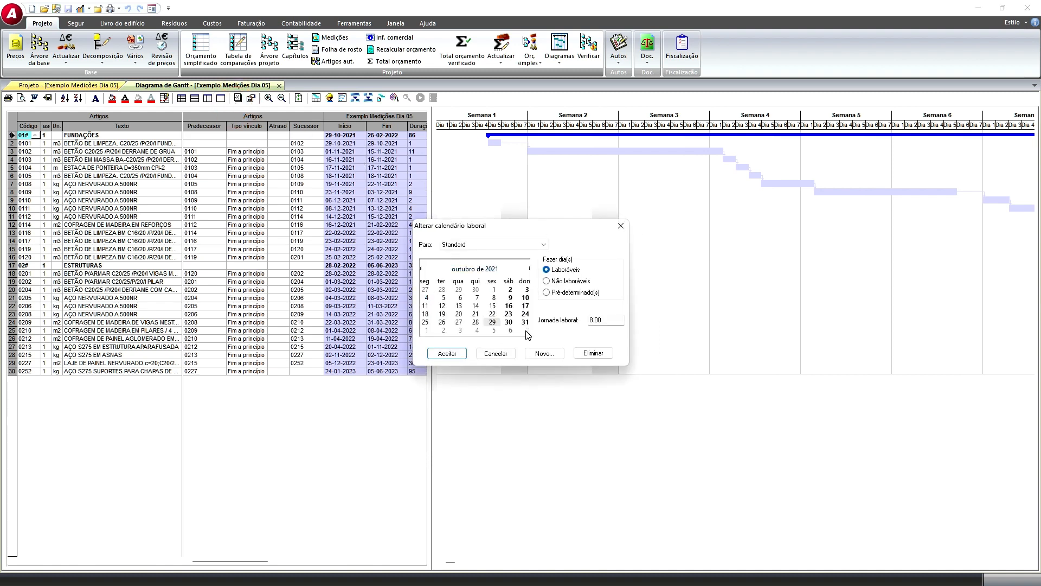
double_click(606, 319)
click(496, 353)
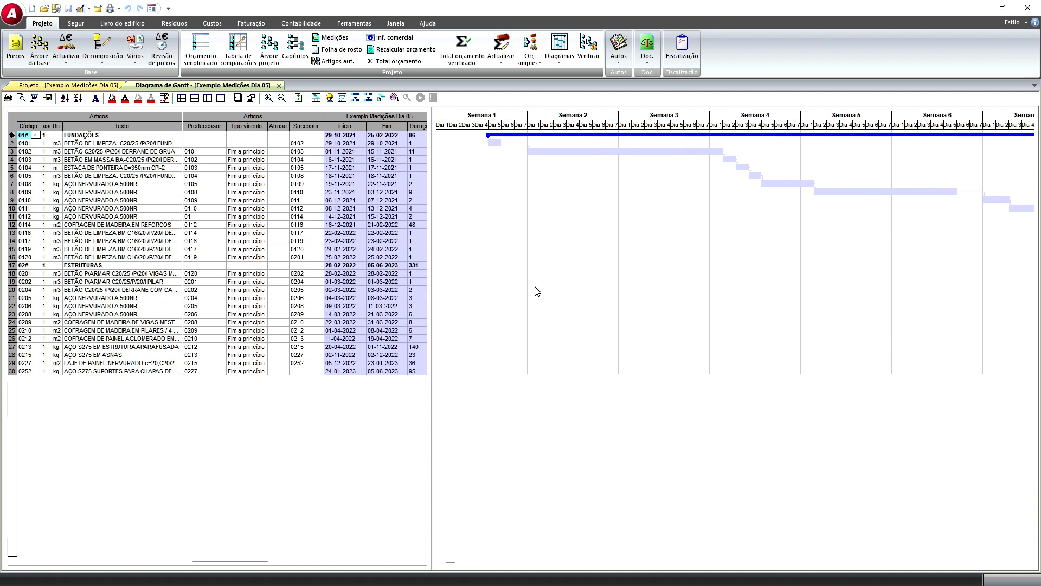
click(279, 86)
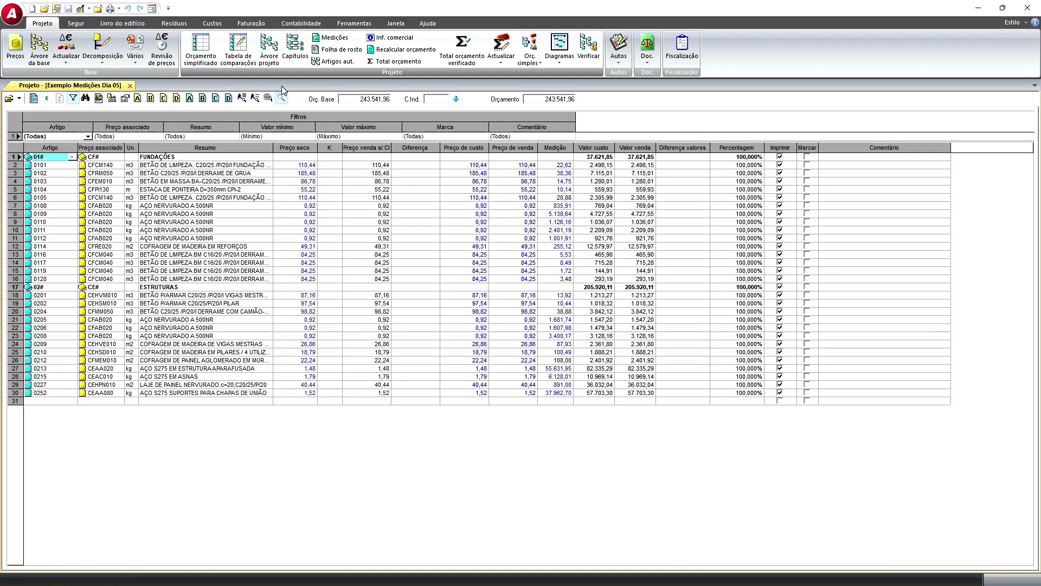
- Review the available diagram types and the budget's Auto medição view, and close that view and the project view
click(559, 67)
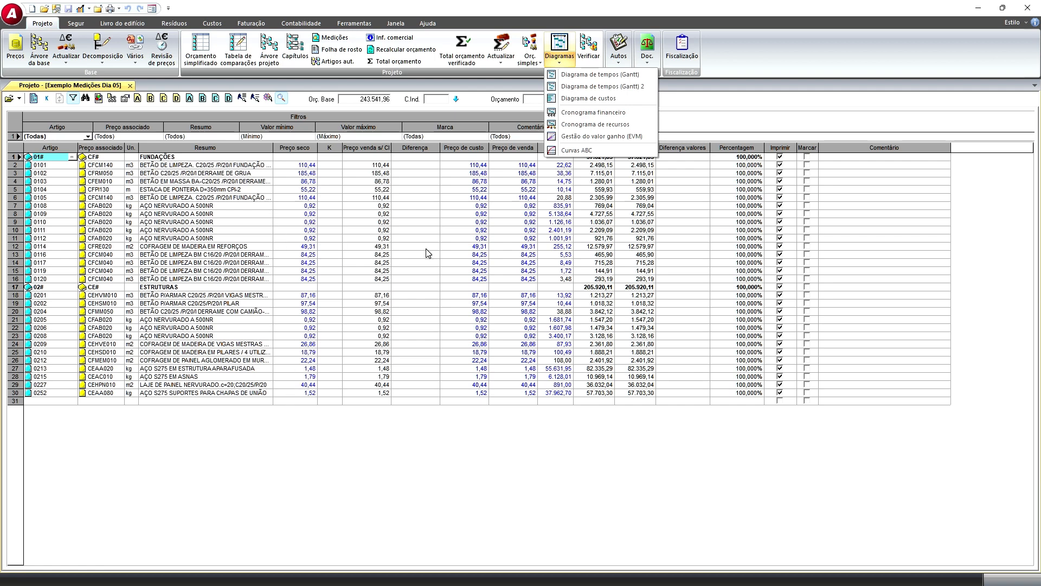
click(805, 57)
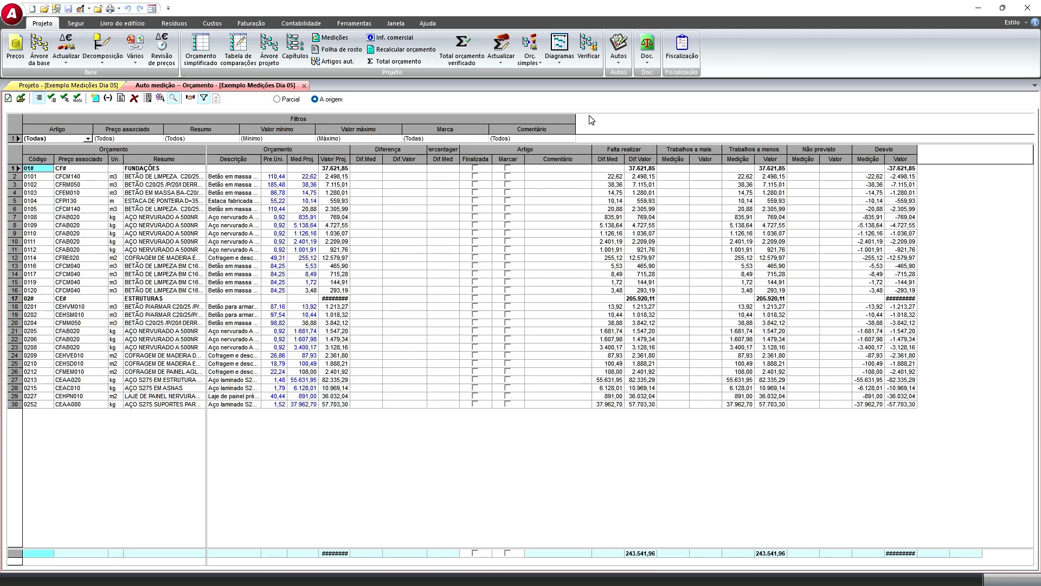
click(304, 85)
click(128, 85)
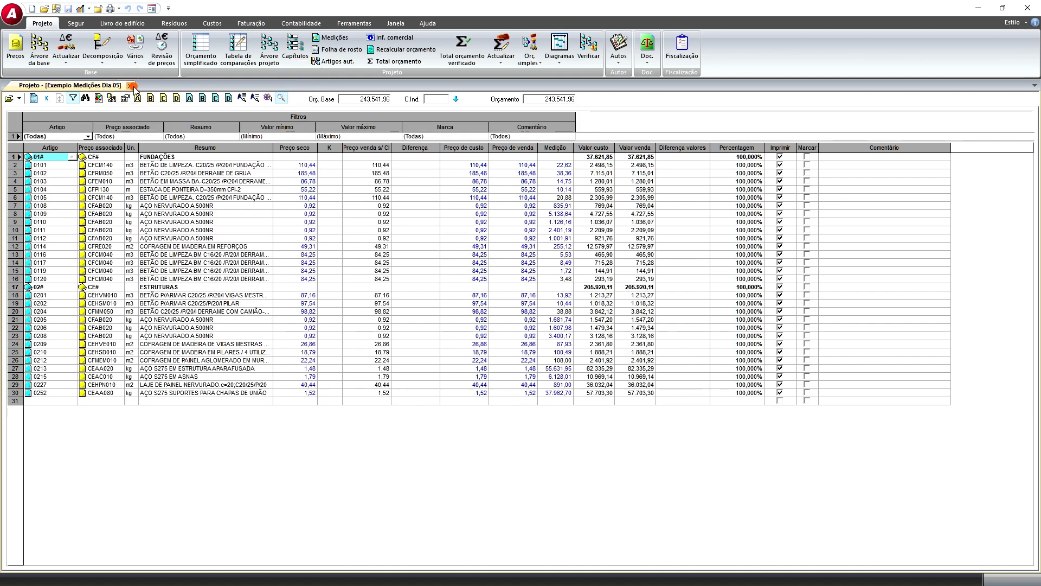
- Open the Business intelligence control panel (Painel de controlo) to analyse all the works together
click(10, 19)
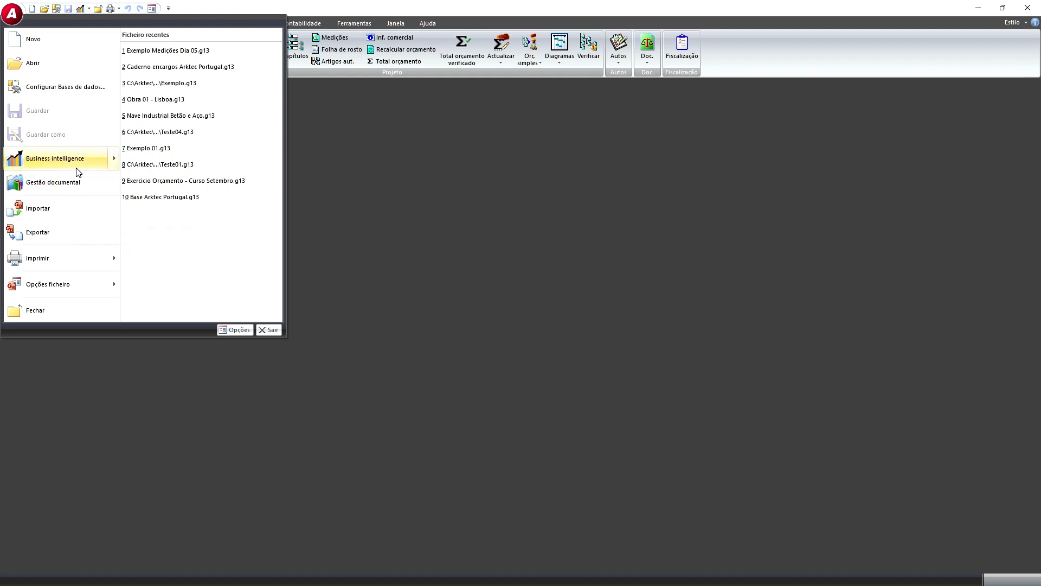
mouse_move(78, 172)
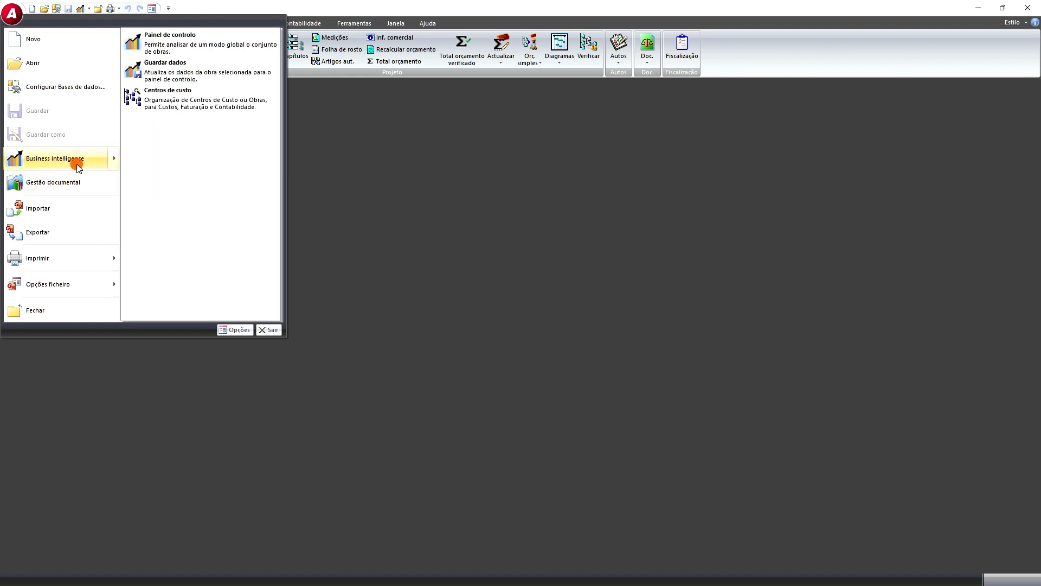
click(76, 163)
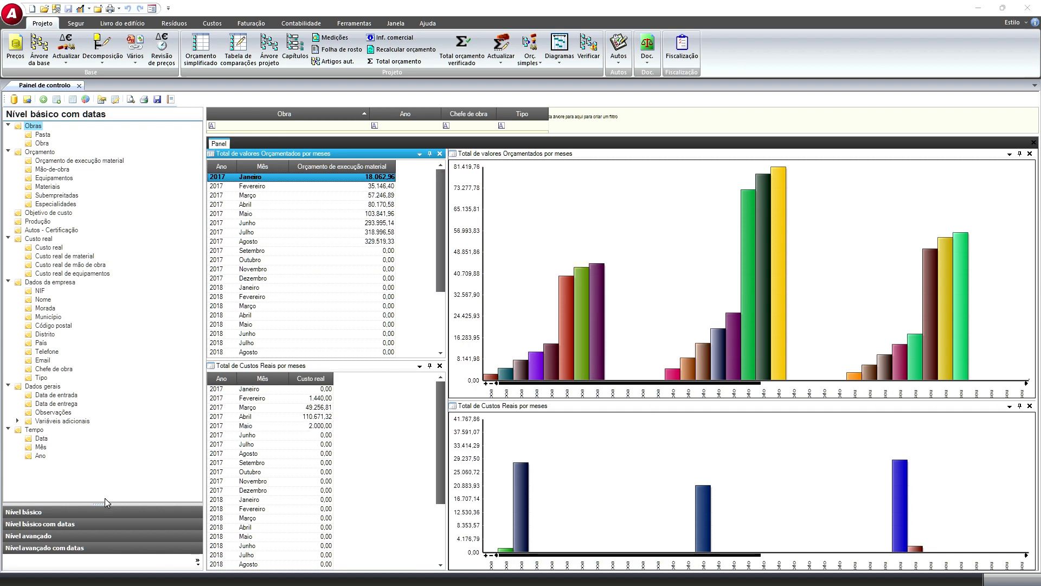
- Show the control panel at Nível básico and inspect the labour and equipment portions of the Obra 01 - Lisboa bar
click(137, 516)
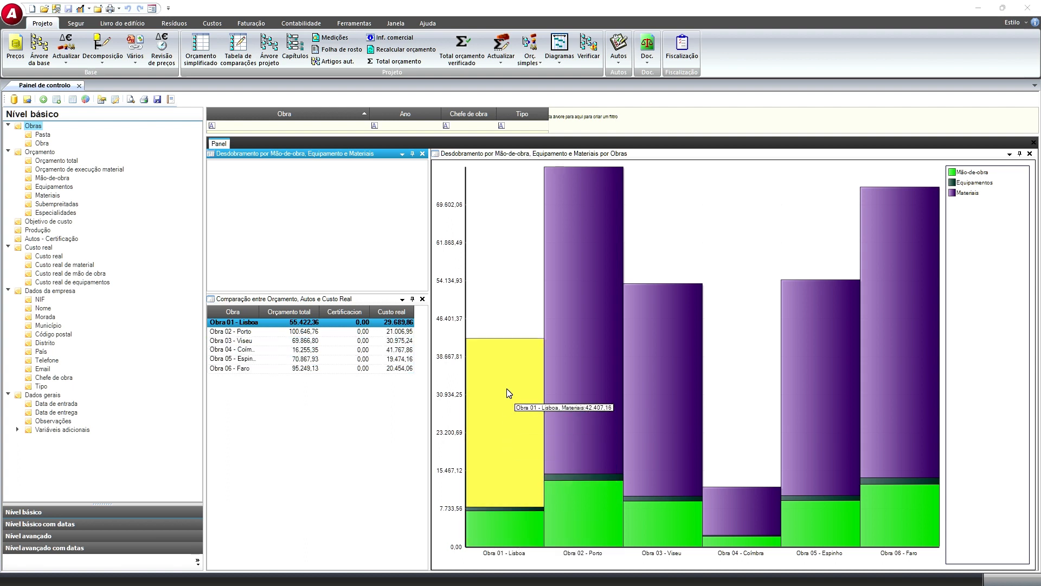
mouse_move(486, 530)
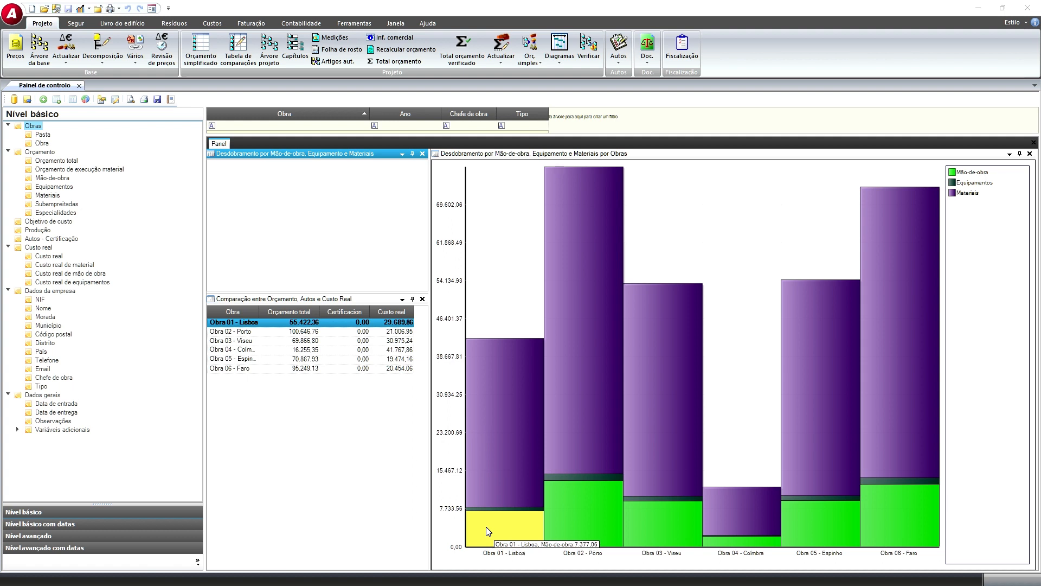
mouse_move(491, 511)
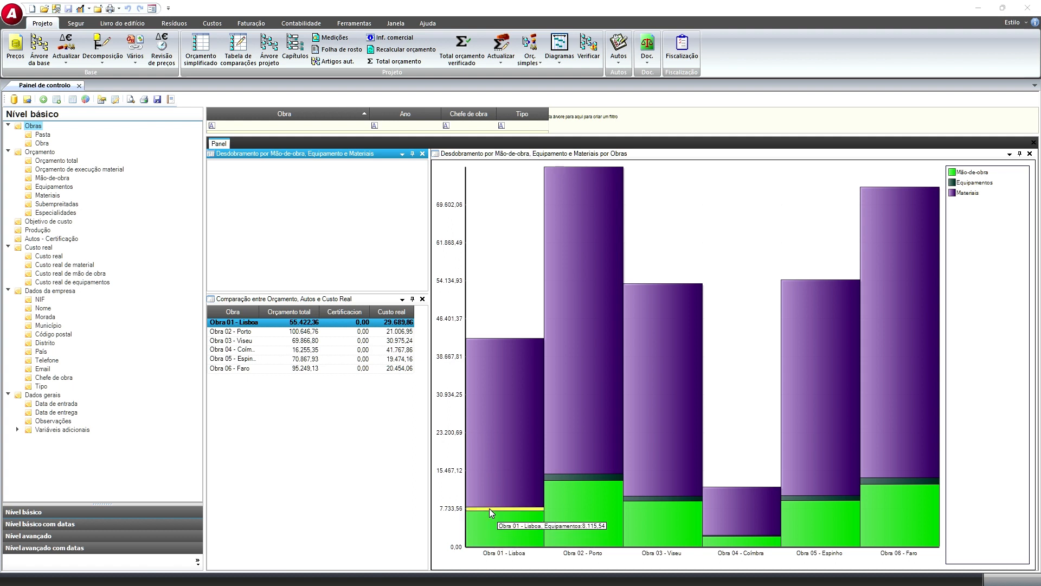
- Examine the labour, equipment and materials breakdown by project in the basic-level stacked chart
mouse_move(509, 460)
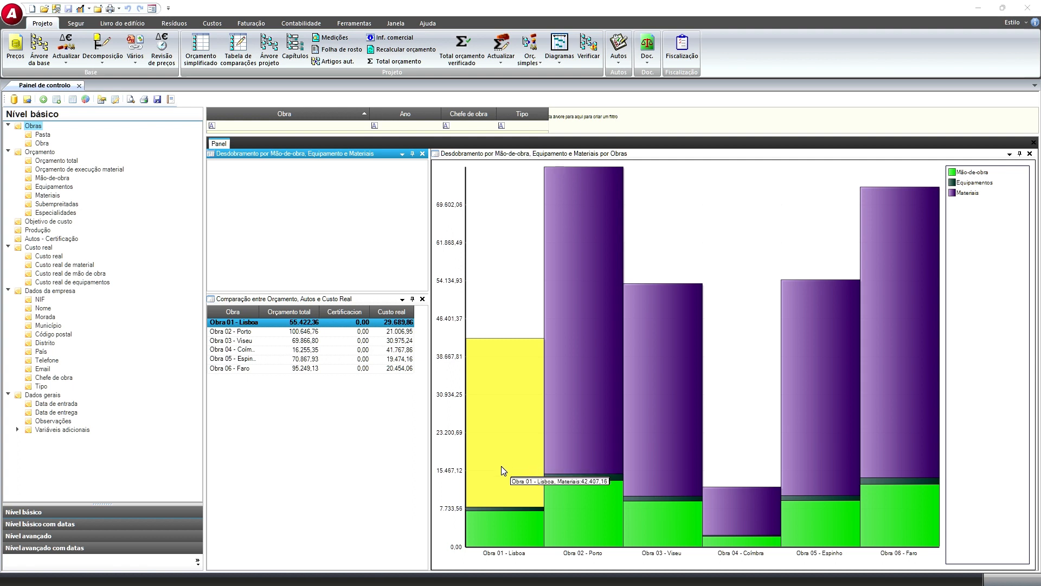
mouse_move(585, 531)
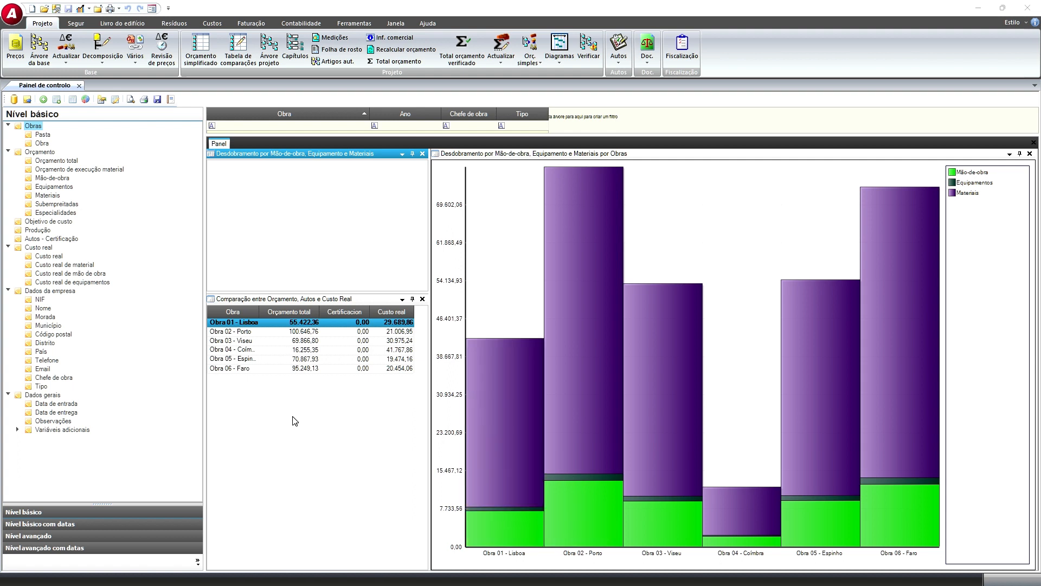
mouse_move(534, 510)
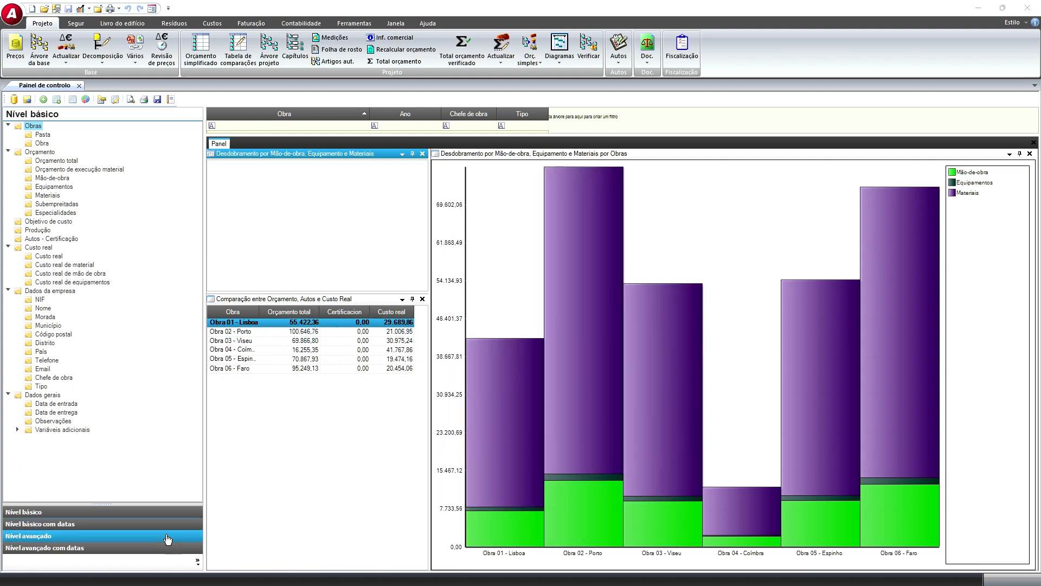
- Switch to the Nível básico com datas panel and examine its monthly budgeted totals and real costs
click(151, 524)
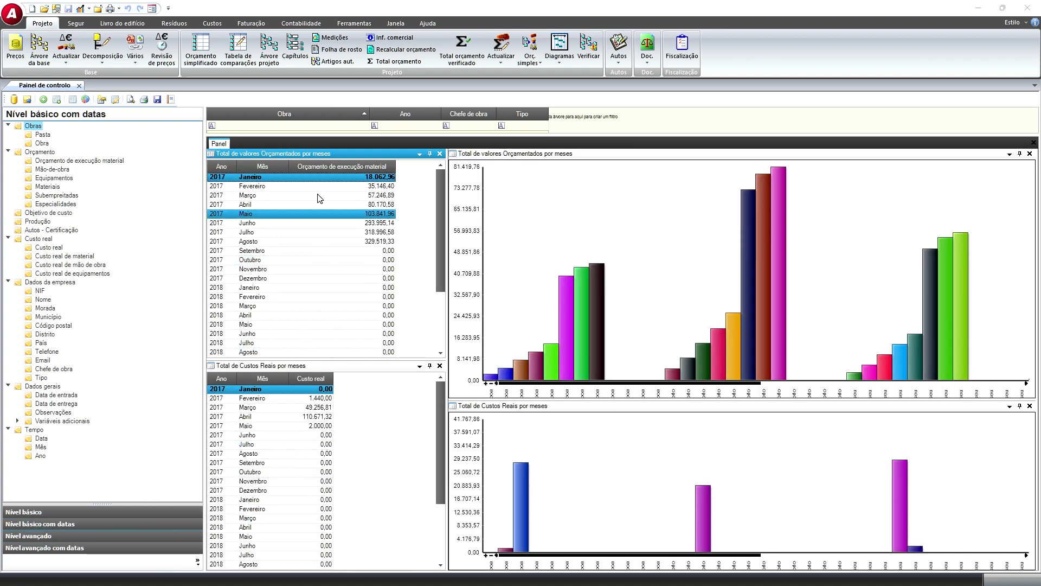
mouse_move(493, 381)
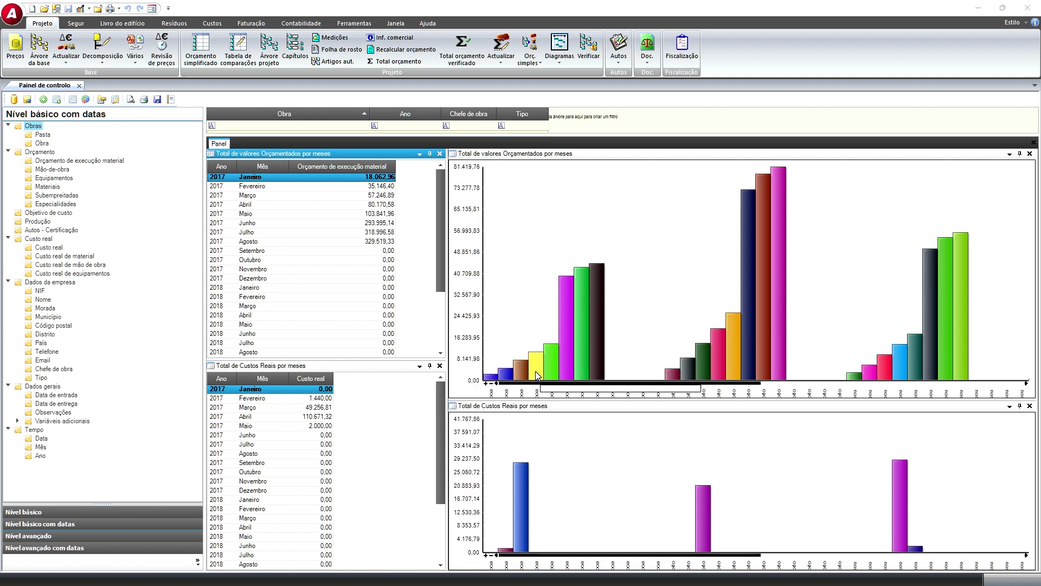
mouse_move(597, 357)
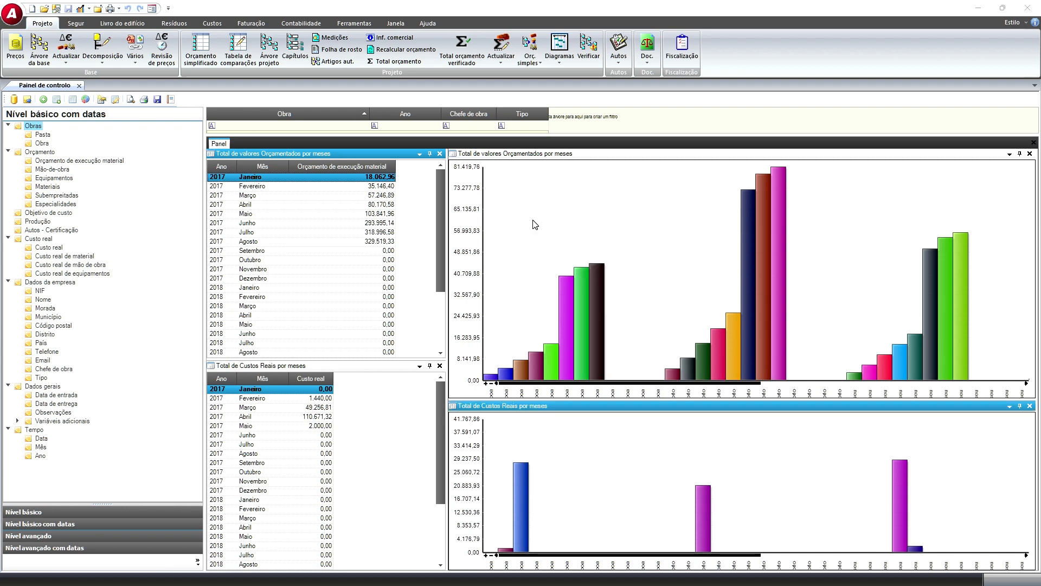
mouse_move(525, 544)
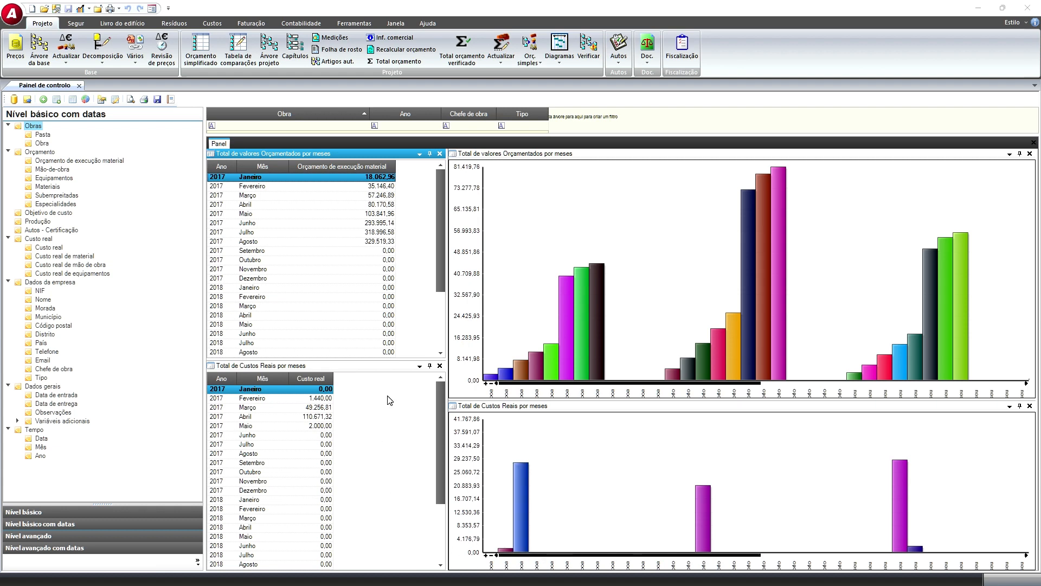
- View the Nível avançado and Nível avançado com datas panels, and slightly widen the field tree
click(96, 537)
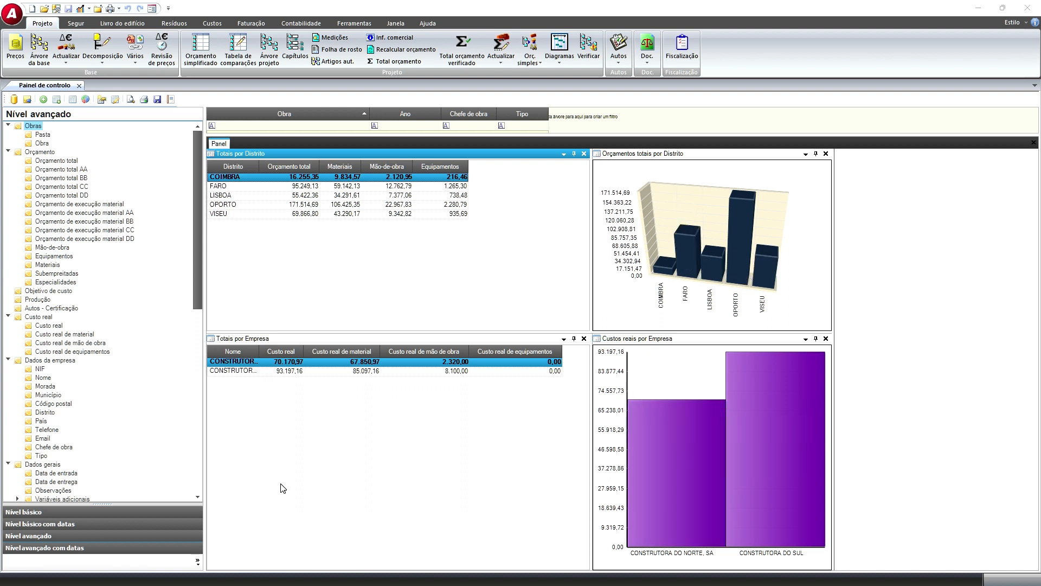
click(134, 548)
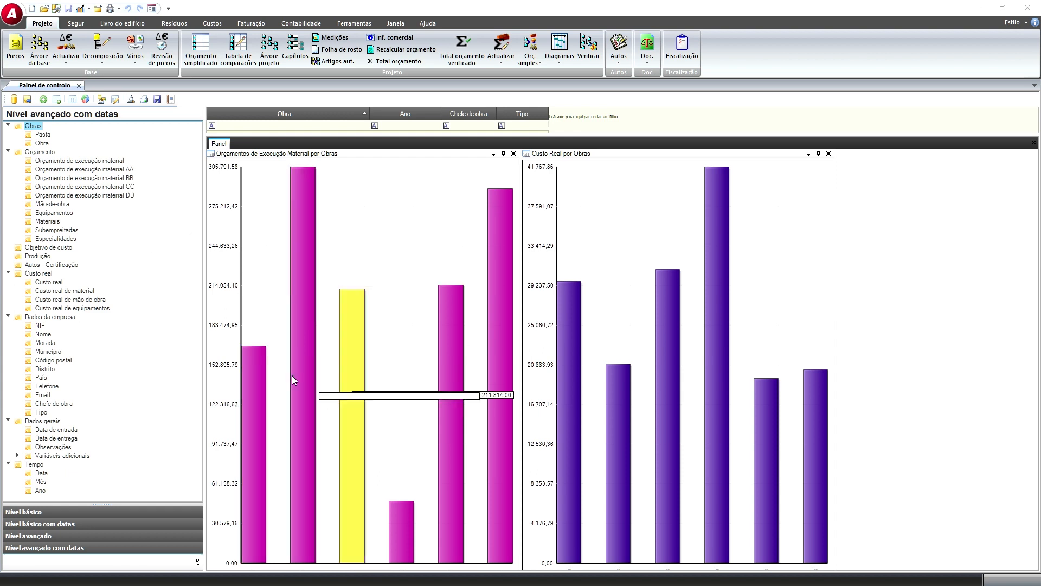
drag(205, 271, 212, 271)
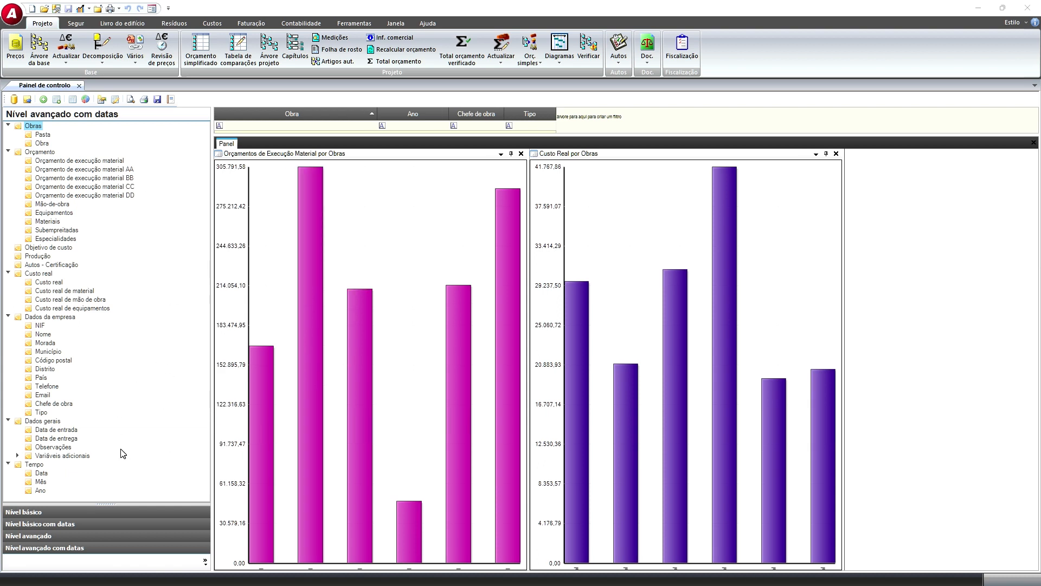
- Close the Painel de controlo and open the document management module
click(78, 87)
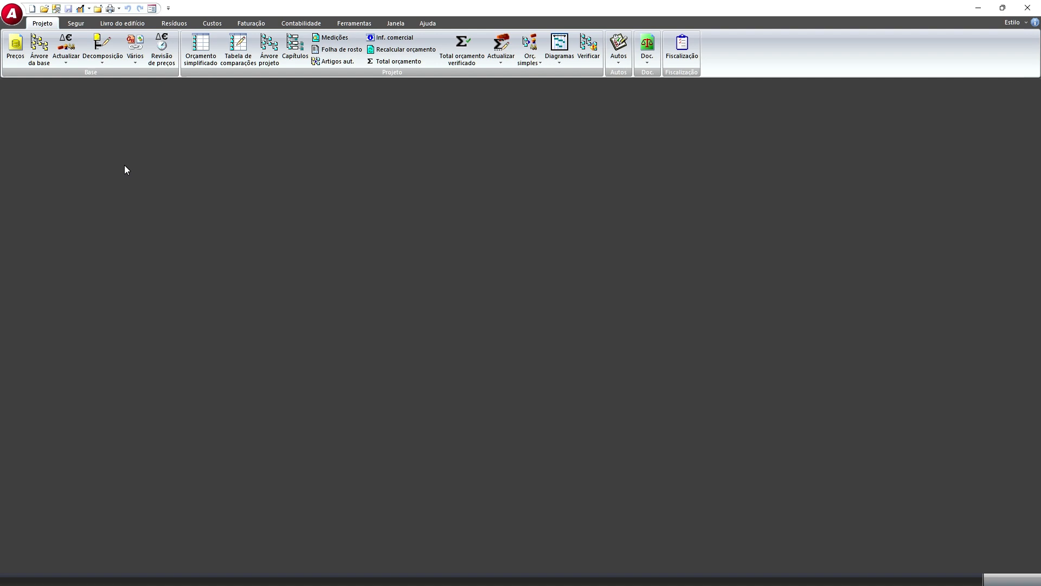
click(12, 13)
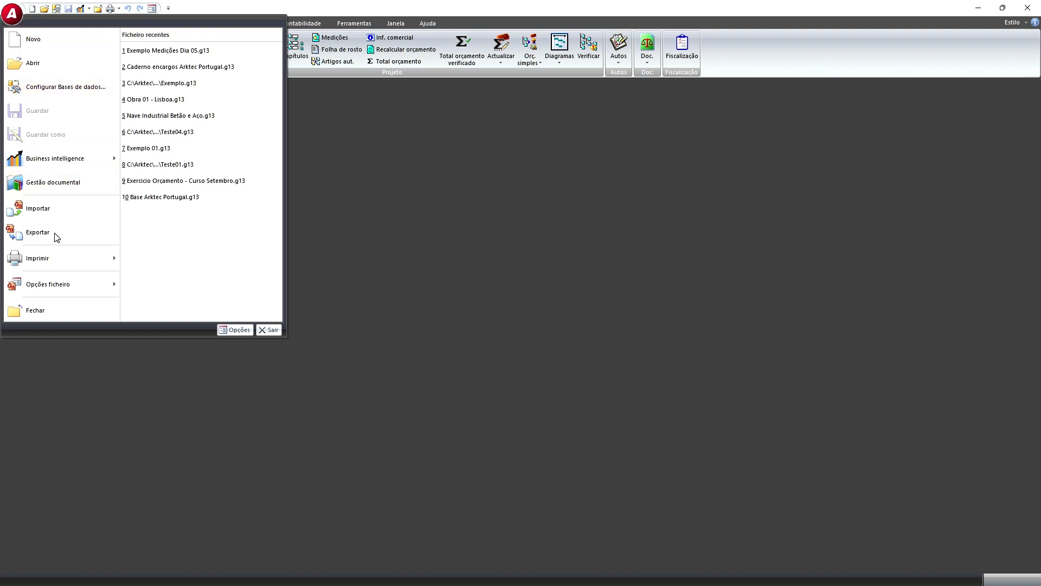
click(66, 184)
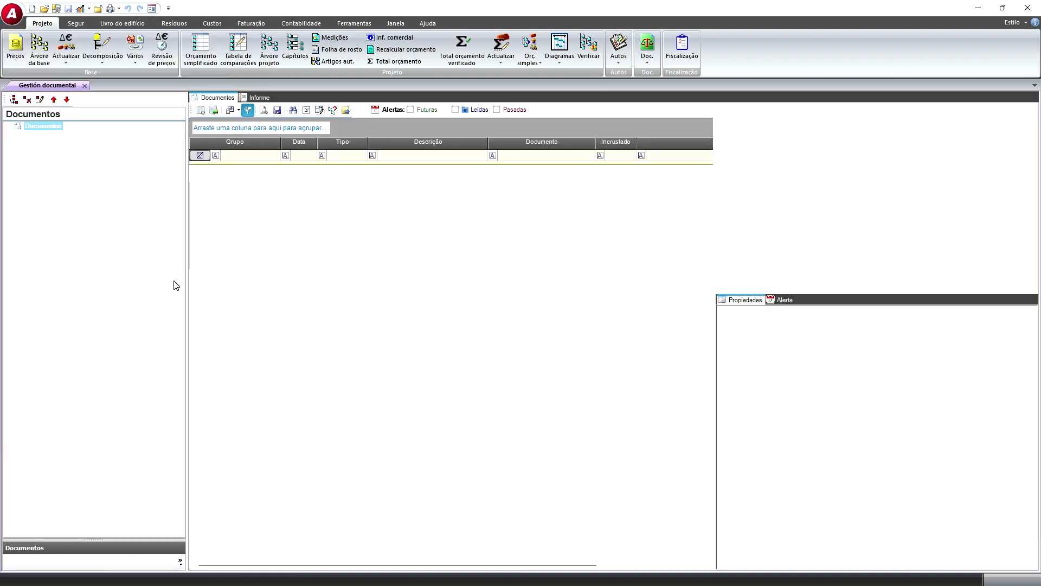
- Add a new group under Documentos and name it "Cadernos de Encargos"
click(32, 126)
click(15, 100)
click(50, 137)
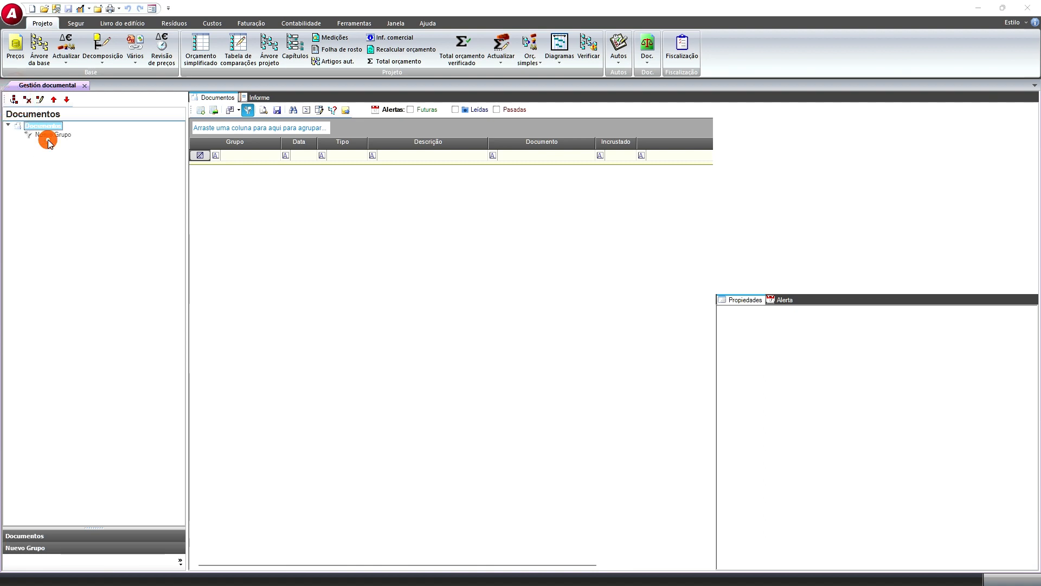
click(65, 136)
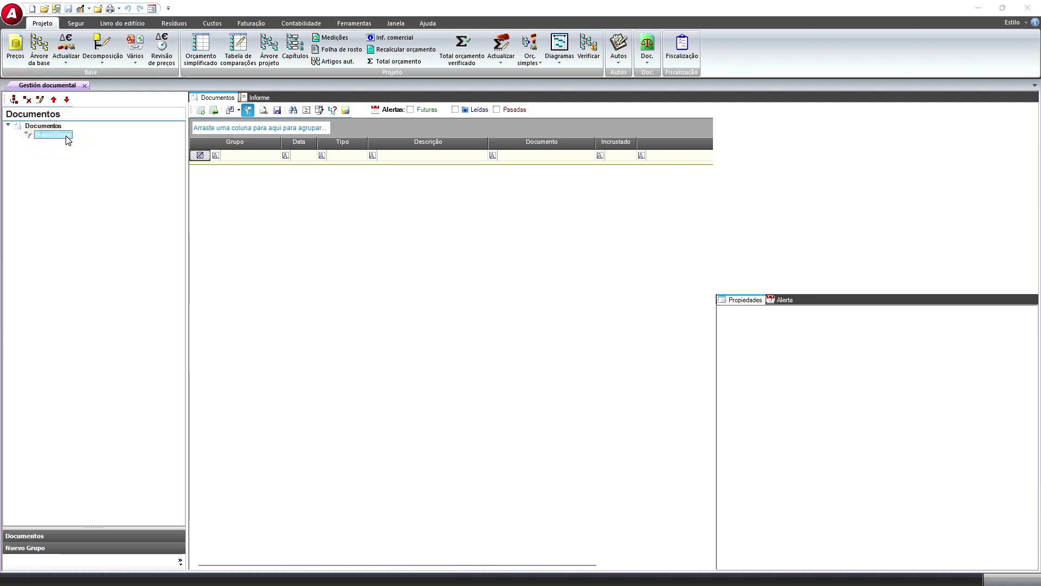
click(41, 100)
text(Cadernos d)
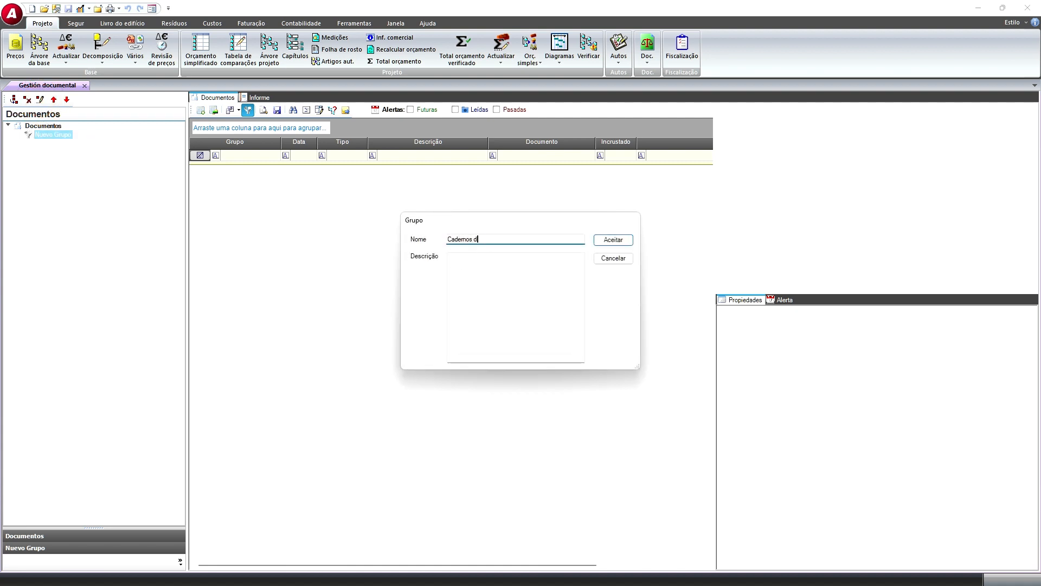
text(e Encargos)
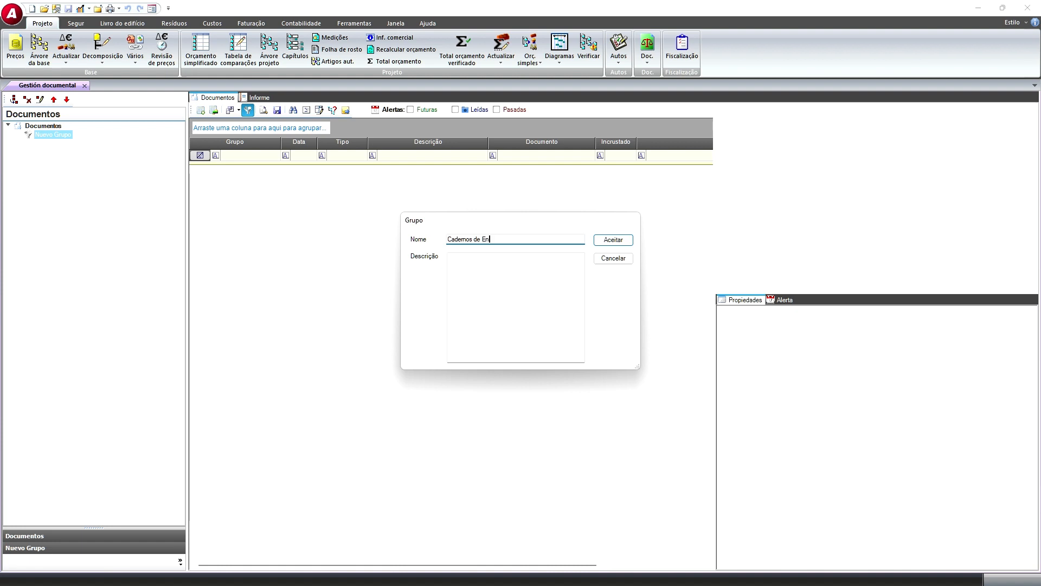
click(615, 239)
- Add a subgroup under Cadernos de Encargos, named "Obra Lisboa" with the description "wfdwFw"
click(80, 134)
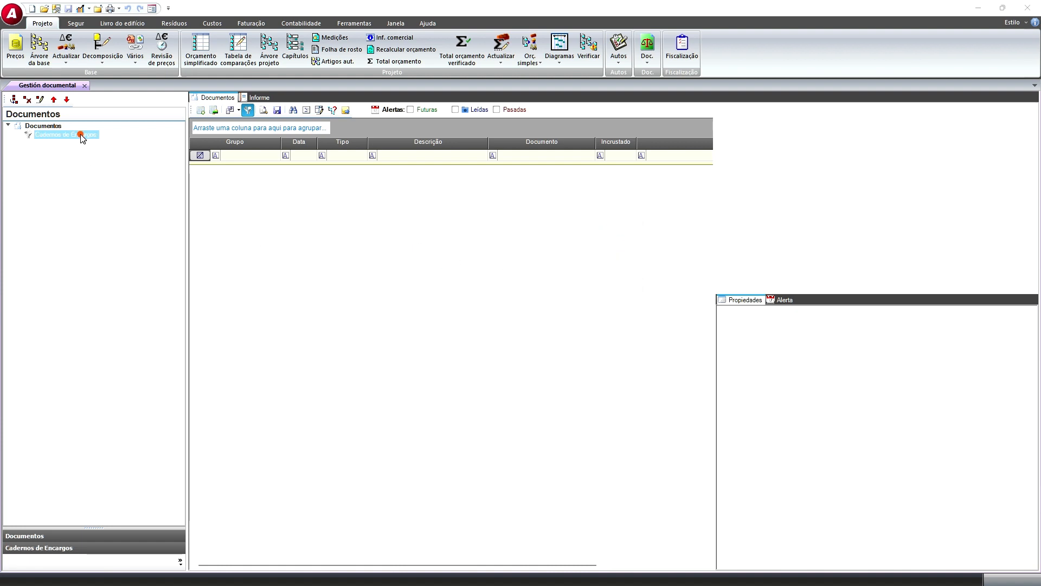
click(12, 100)
click(61, 143)
click(39, 98)
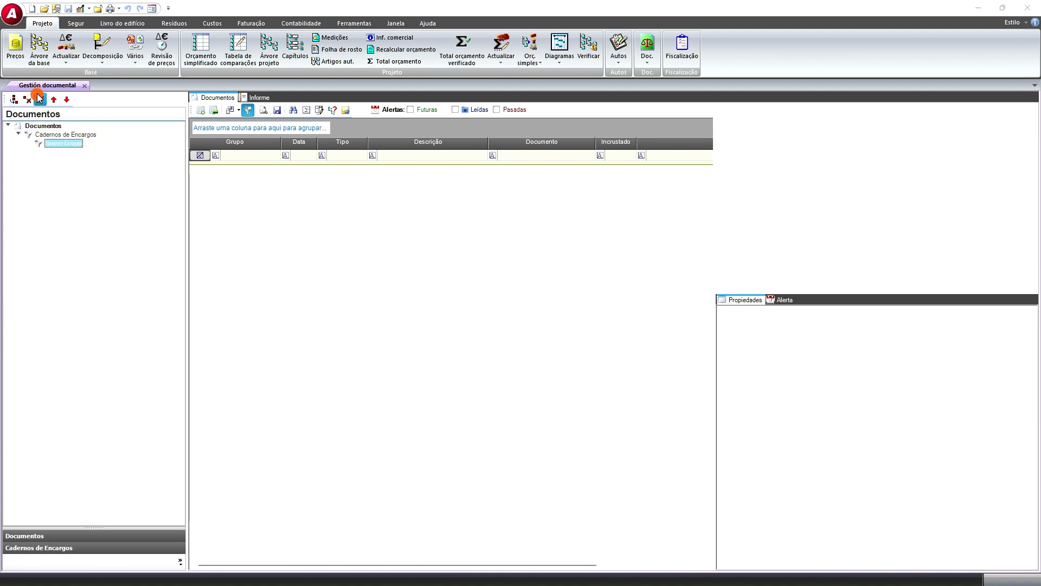
text(Obra Lisboa)
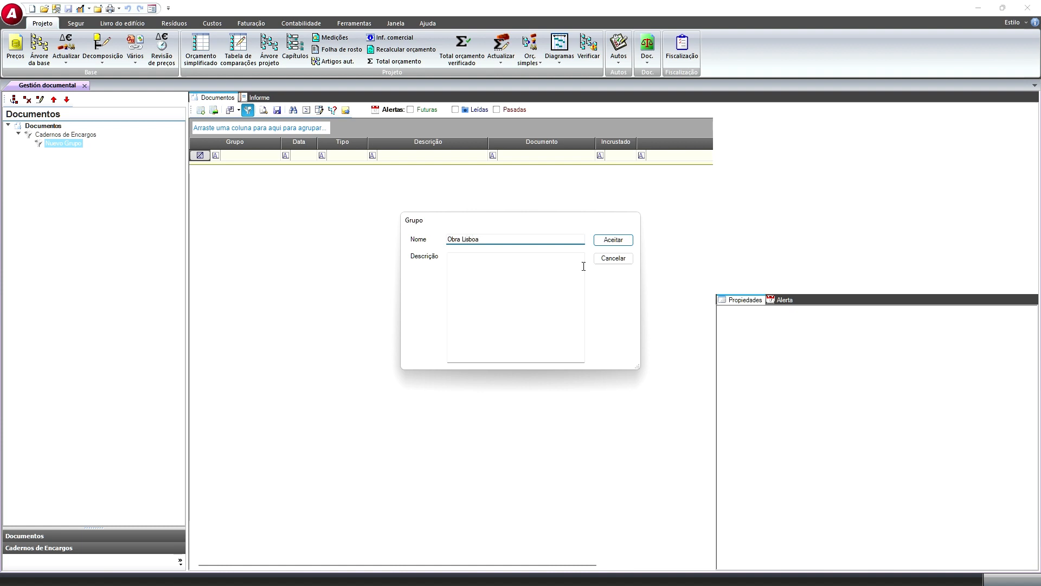
click(476, 263)
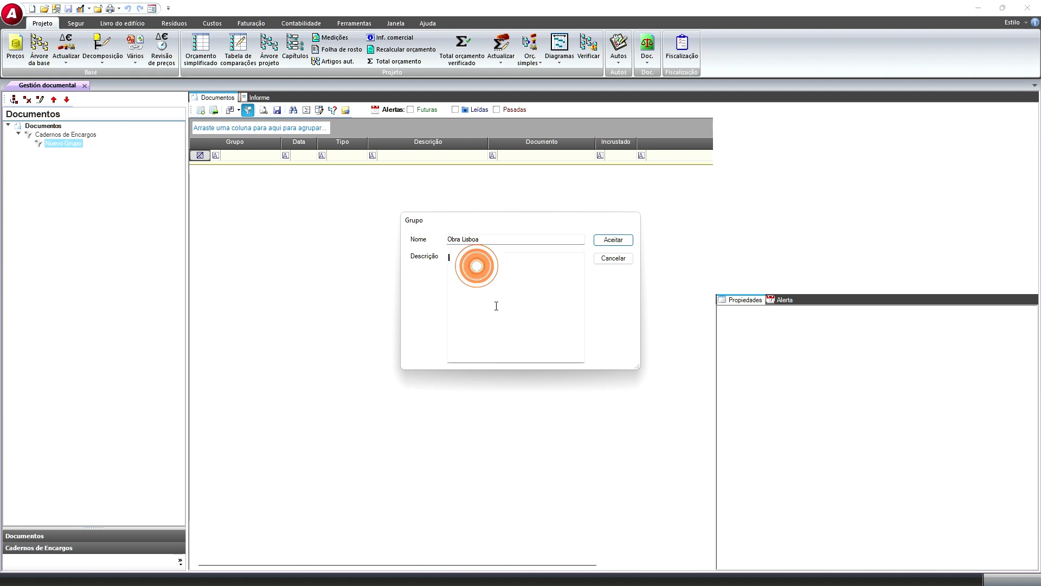
text(wfdwFw)
click(615, 240)
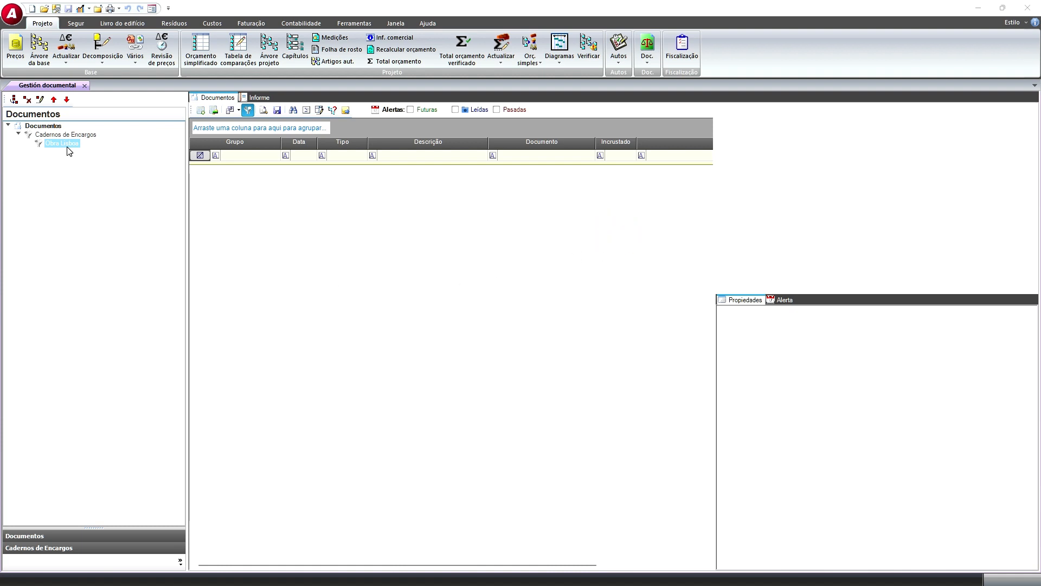
- Add the file "Caderno encargos Arktec Portugal.g13" as a document in the Obra Lisboa group
click(201, 112)
click(466, 349)
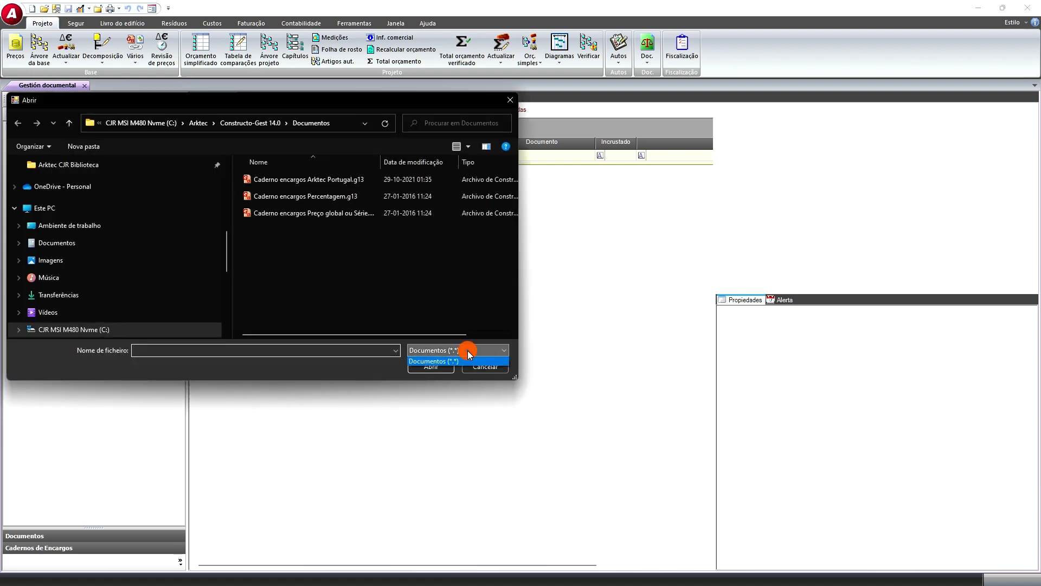
click(385, 367)
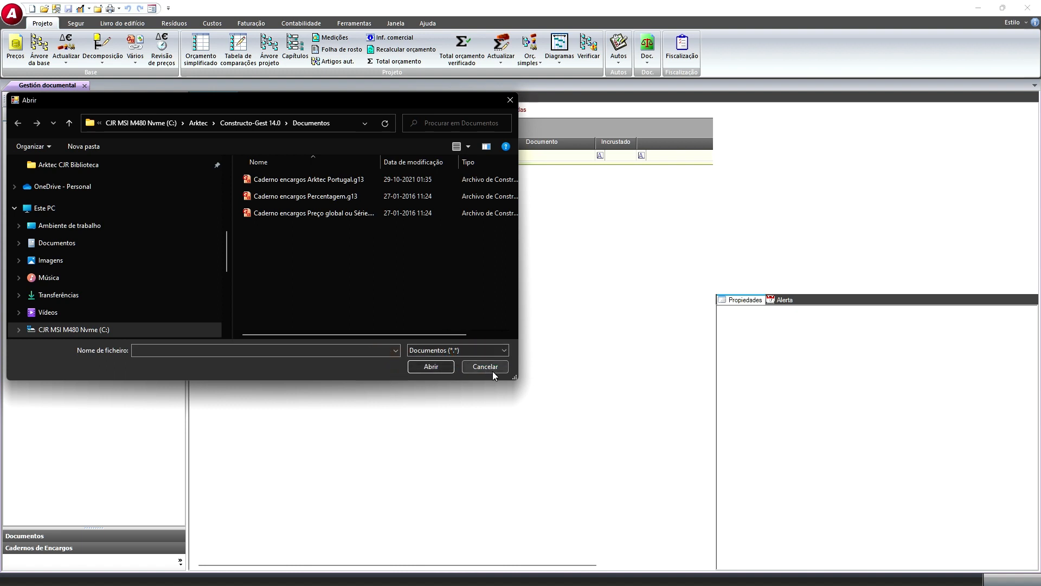
click(306, 185)
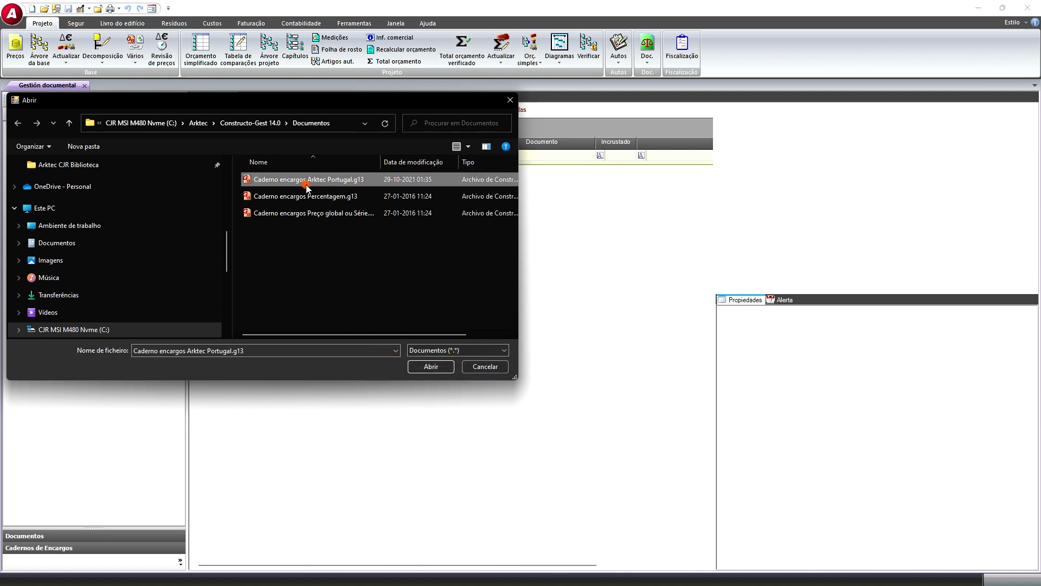
click(429, 368)
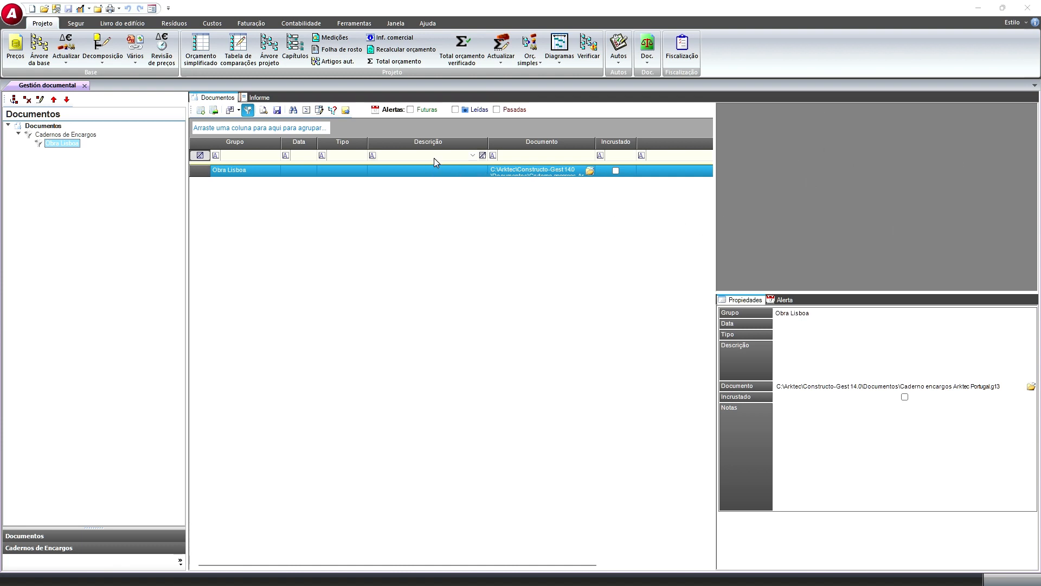
- Open the description and type fields of the Obra Lisboa document for editing
click(410, 172)
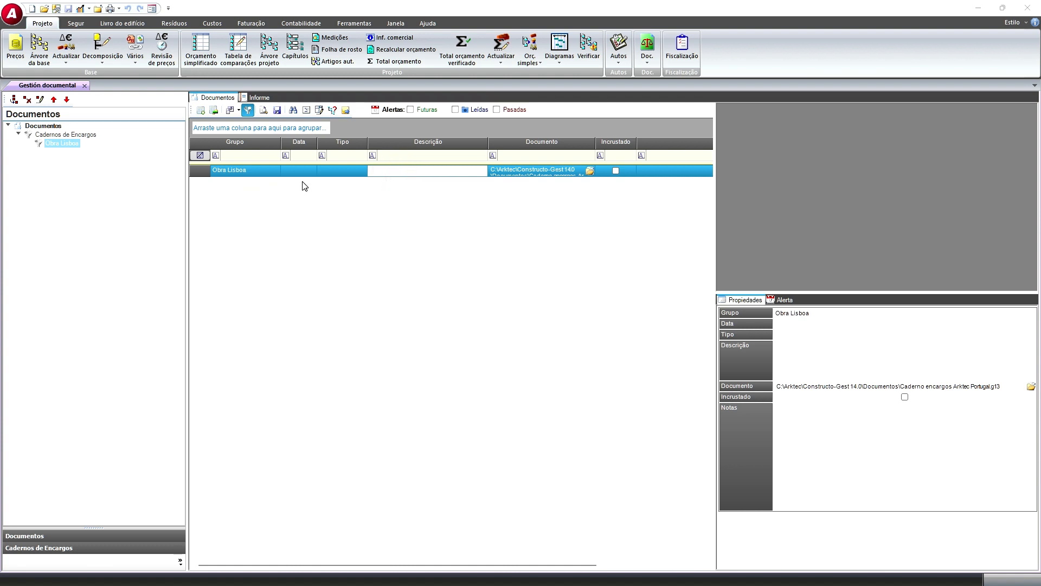
click(362, 173)
click(362, 173)
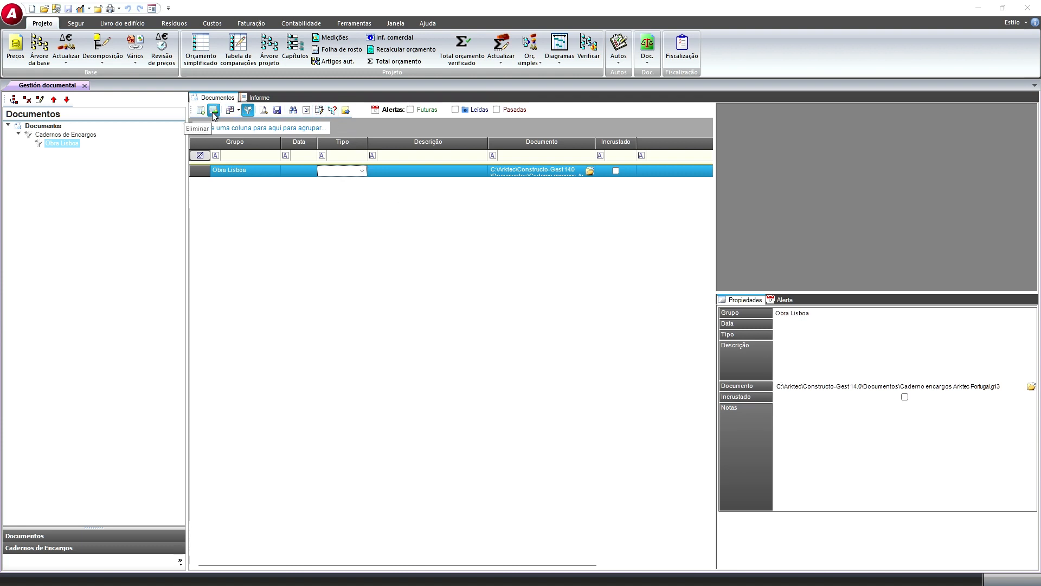
click(306, 111)
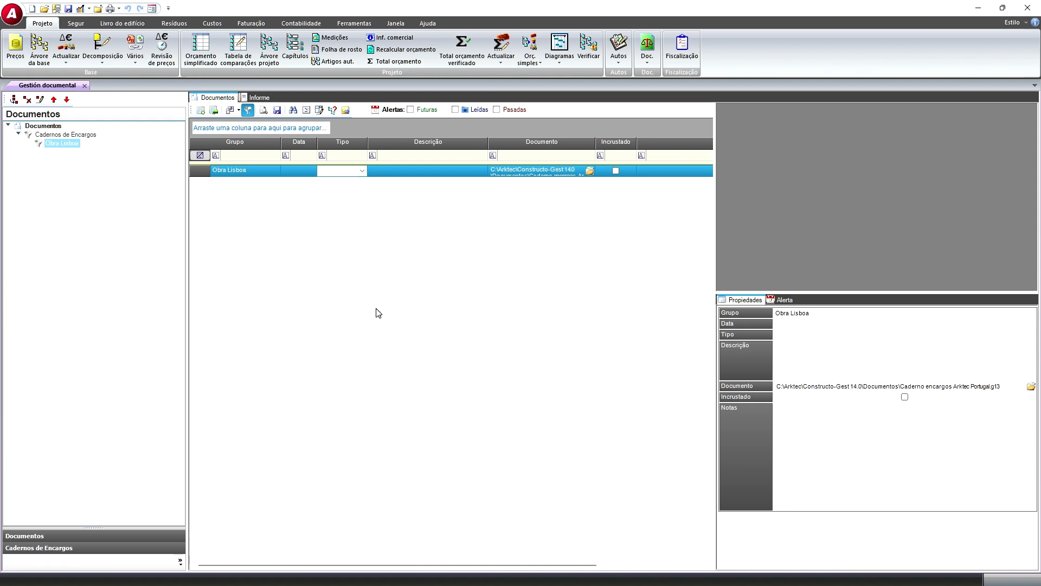
- View the Cadernos de Encargos group on its own, and return to the full Documentos tree
click(79, 547)
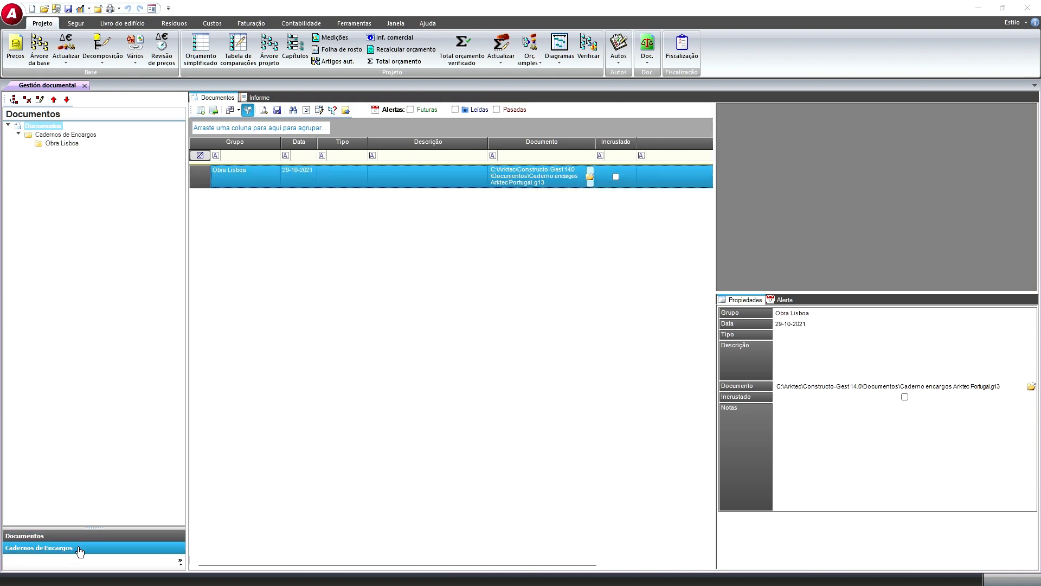
click(79, 549)
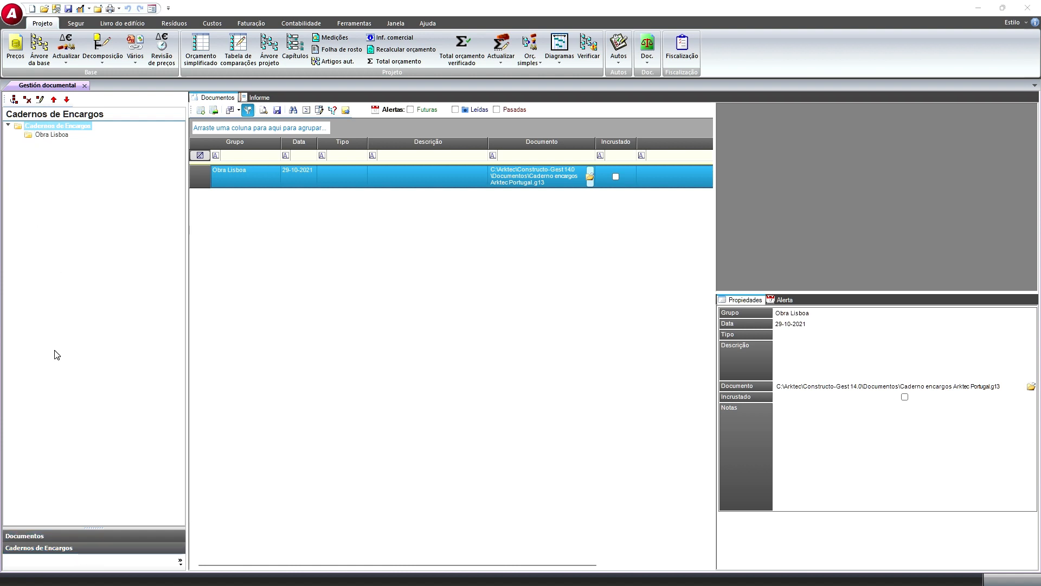
click(85, 533)
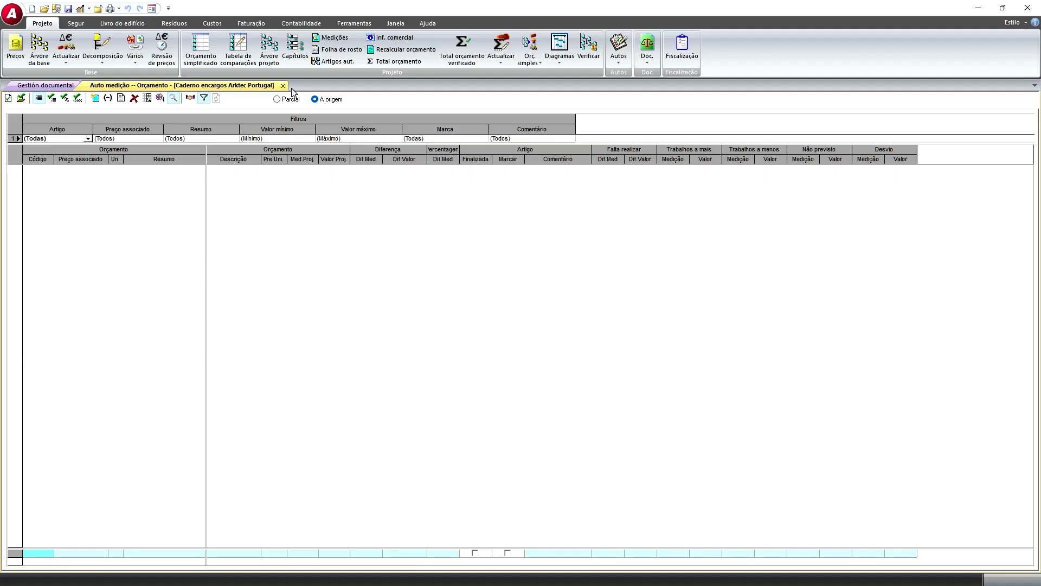
- Close the Auto medição budget view and the document management view, and exit the budgeting program
click(283, 86)
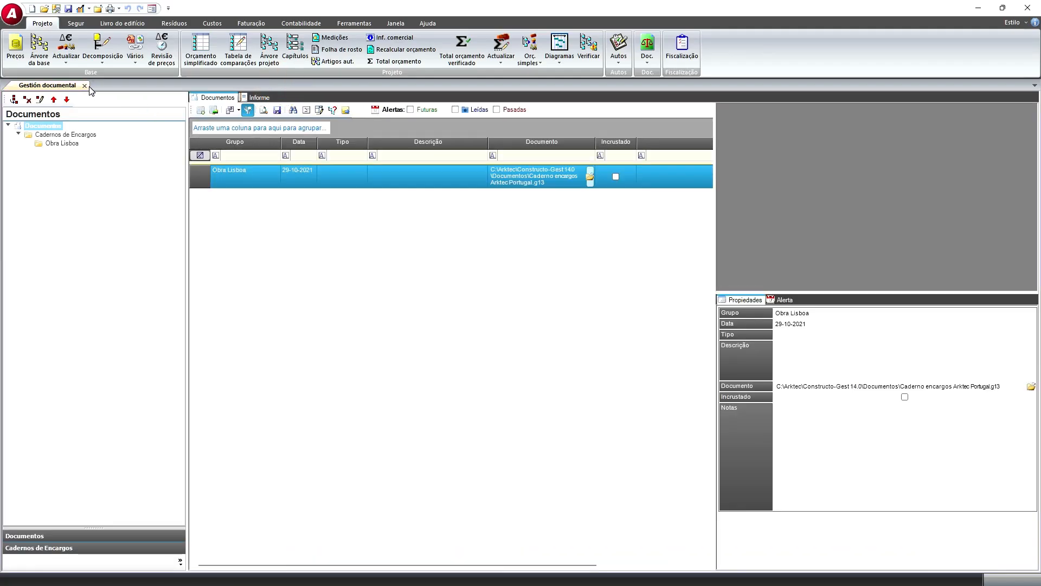
click(85, 86)
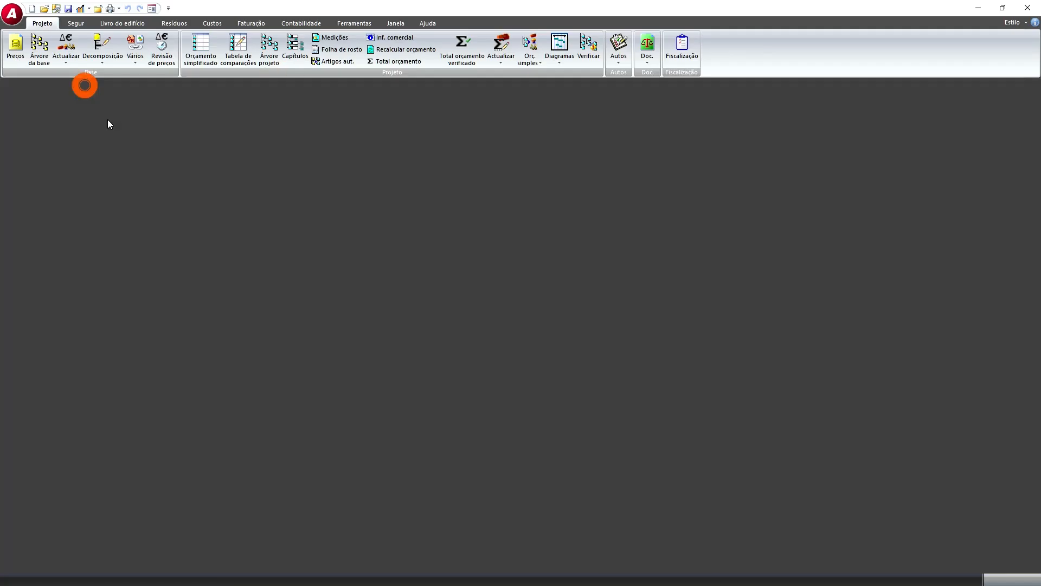
click(14, 24)
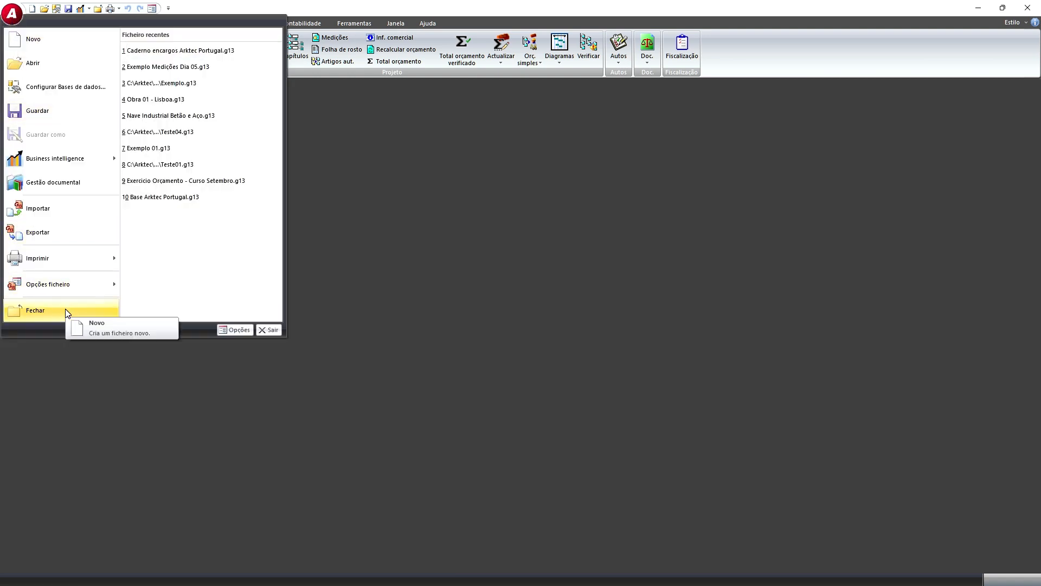
click(267, 328)
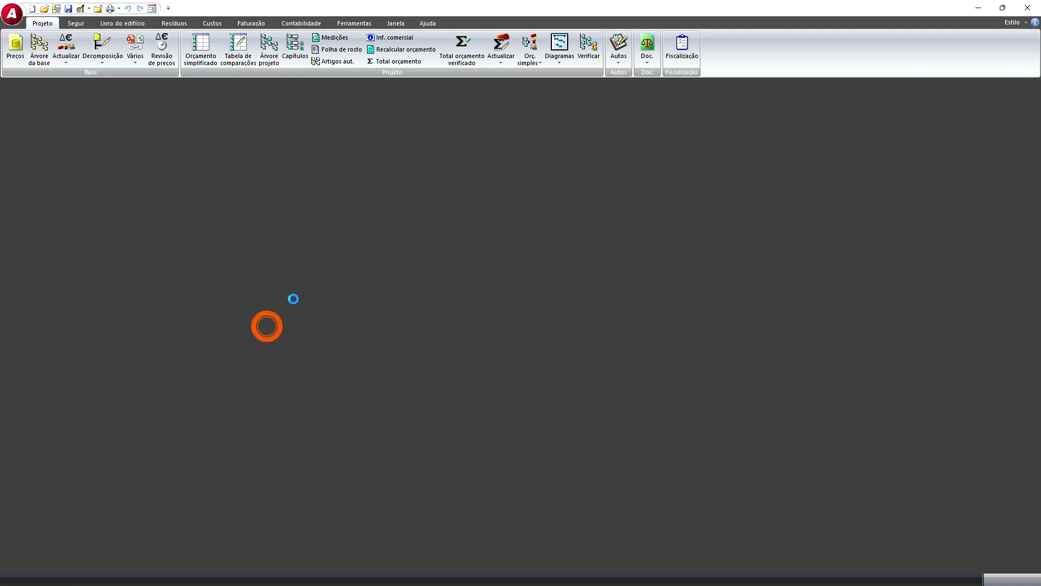
- Switch to the PowerPoint slide show at "Tema 01 Tricalc: Medição da Estrutura" and continue the presentation
key(super+Tab)
key(alt+Tab)
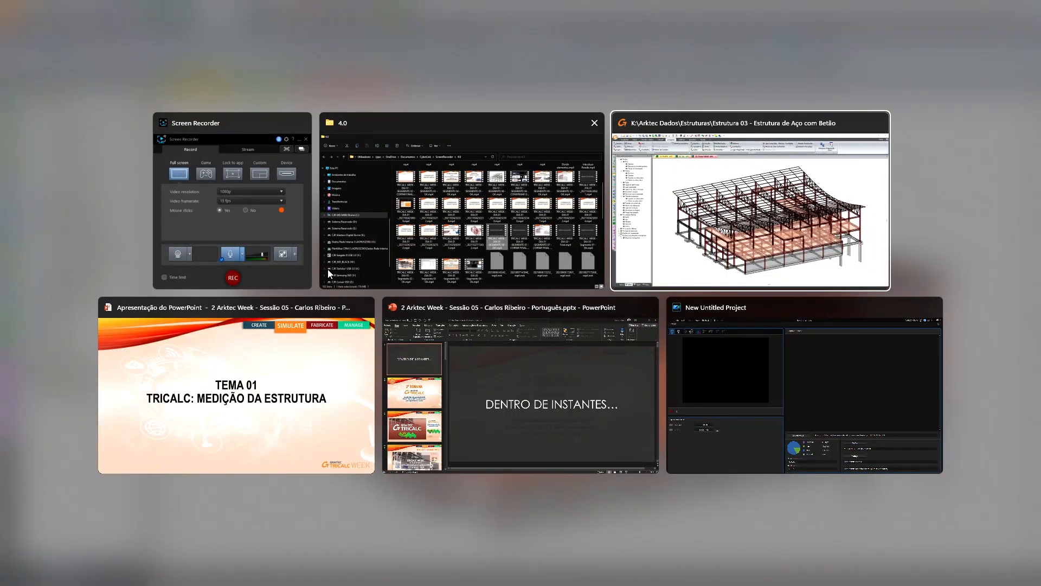
key(alt+Tab)
key(alt+Tab)
key(alt+Tab)
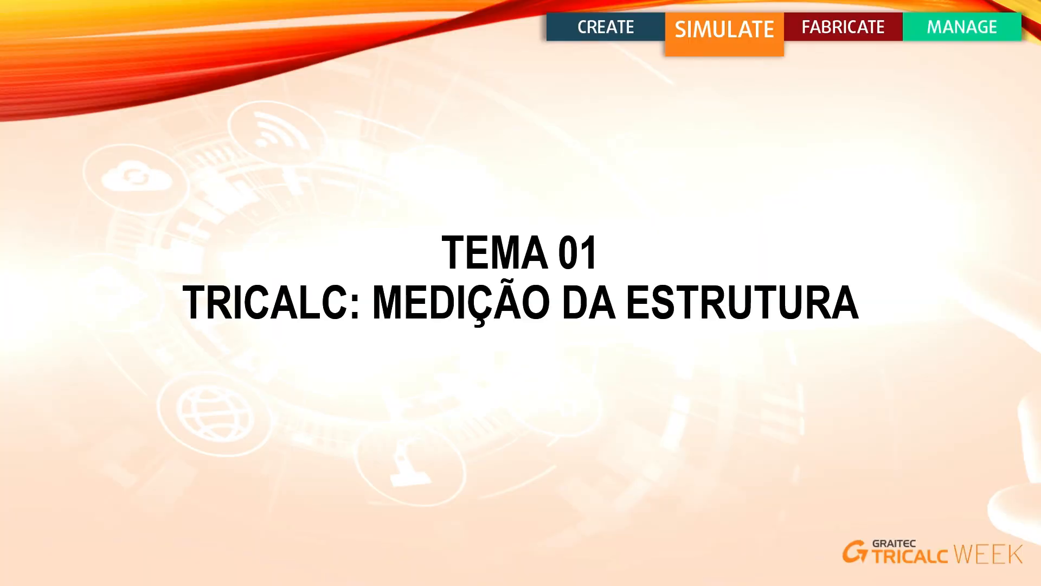
click(390, 204)
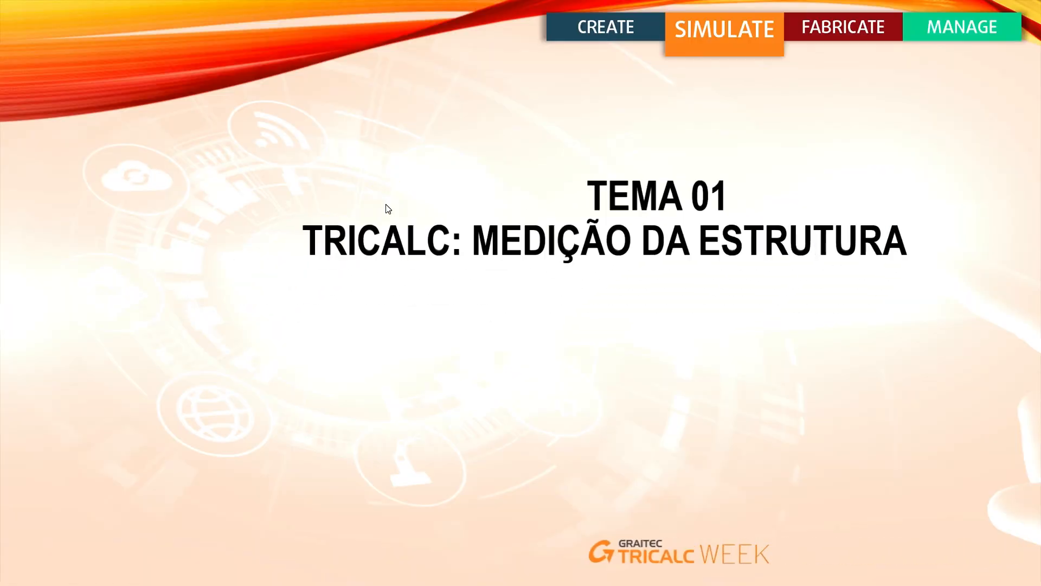
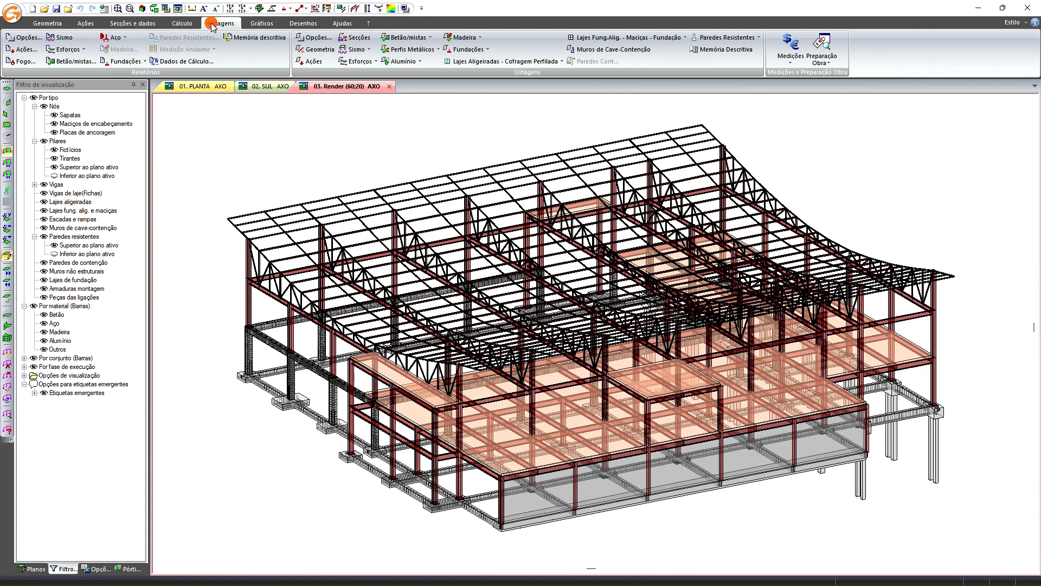
- Review the general and concrete bar settings in the fabrication options for site preparation, and accept them as they are
click(831, 63)
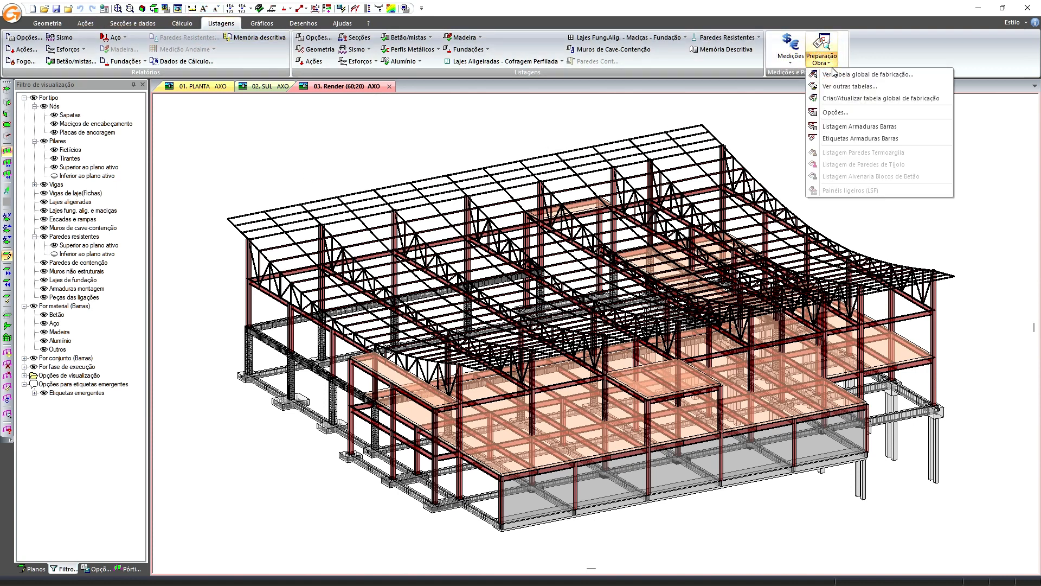
click(840, 115)
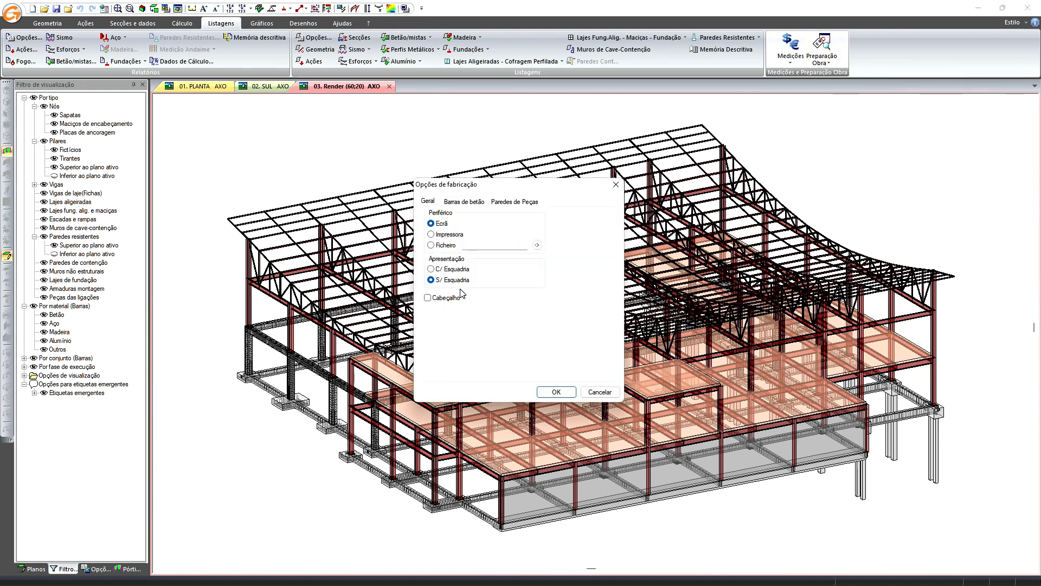
click(462, 201)
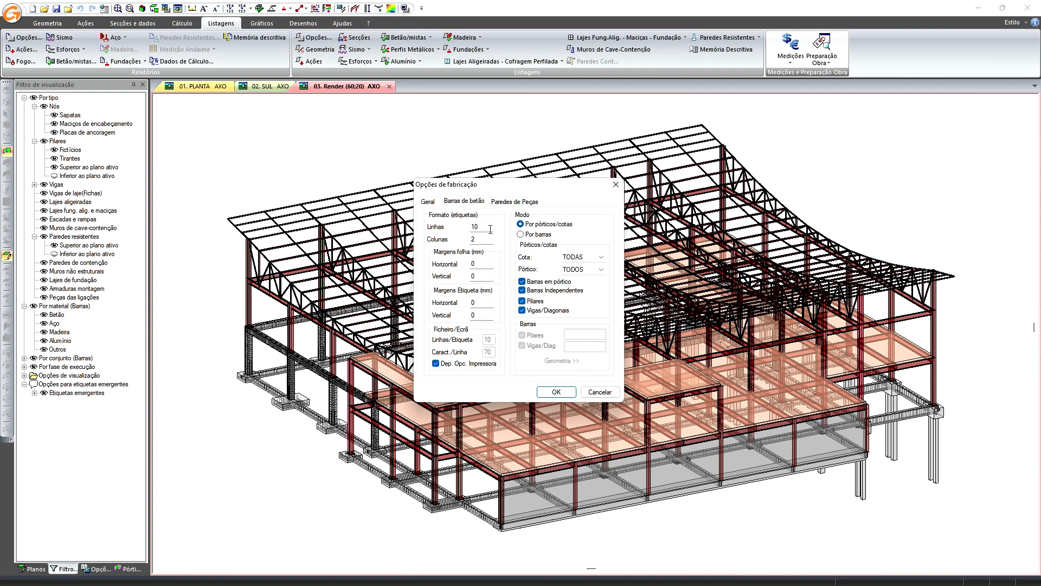
click(427, 202)
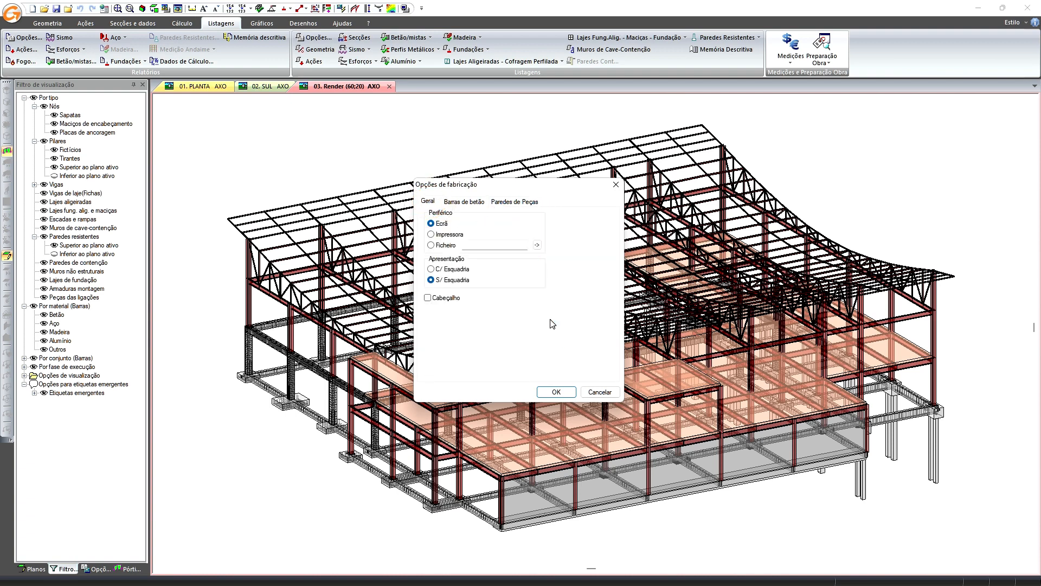
click(567, 393)
- Open the global fabrication table for the whole structure, maximise it, and widen the element tree to show the full names
click(820, 59)
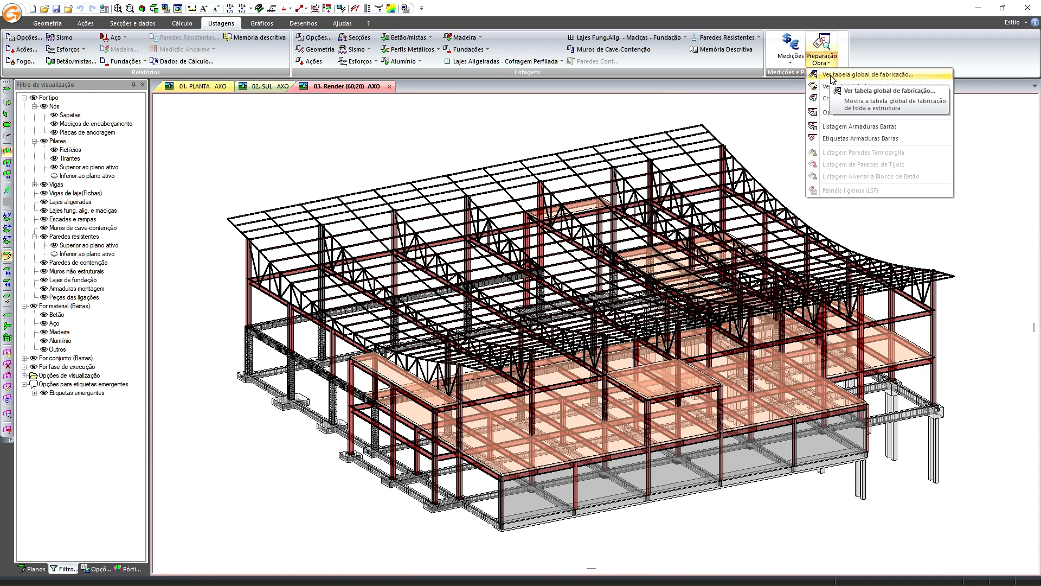
click(830, 76)
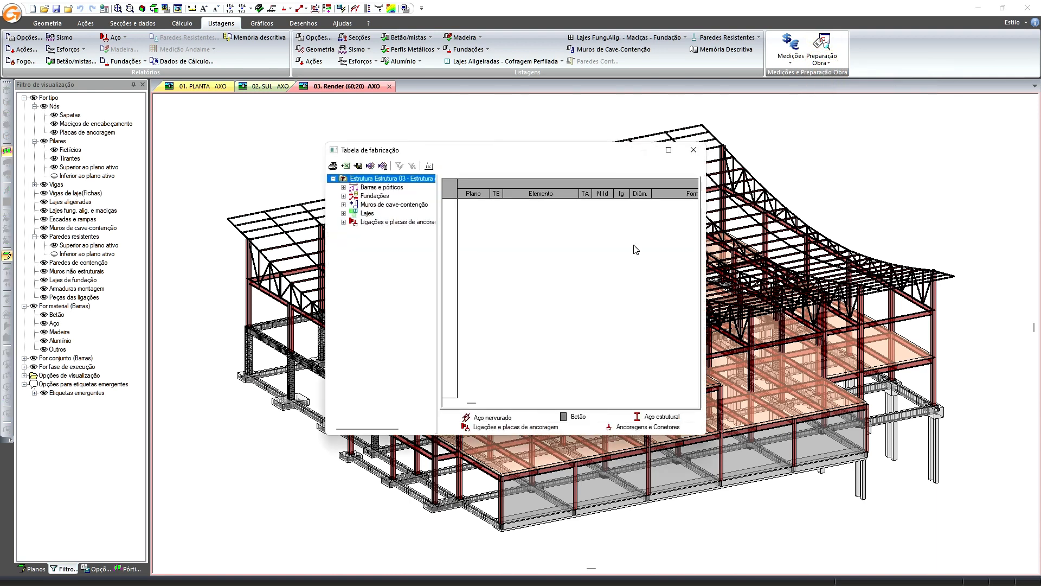
click(668, 151)
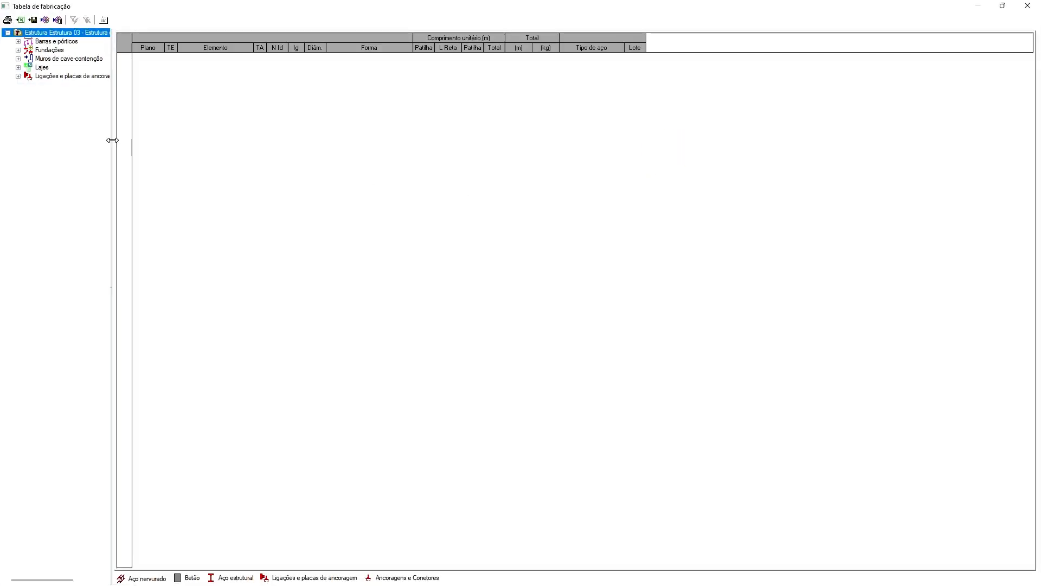
drag(112, 135, 273, 141)
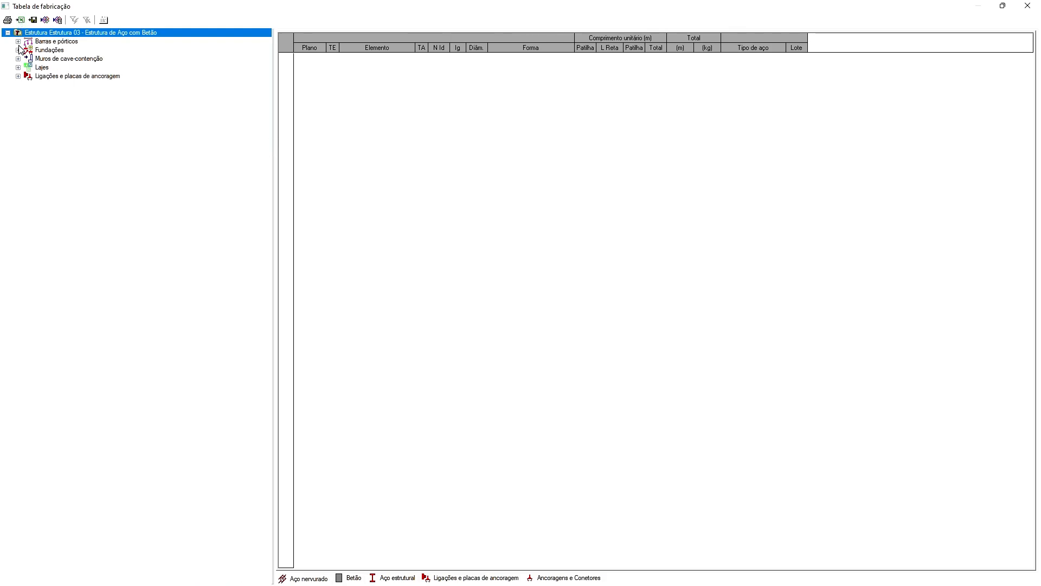
- Expand the anchor plates, the slabs of Plano 360 and Plano 720, and the Muro MURO retaining wall, and show the wall's reinforcement
click(18, 76)
click(29, 85)
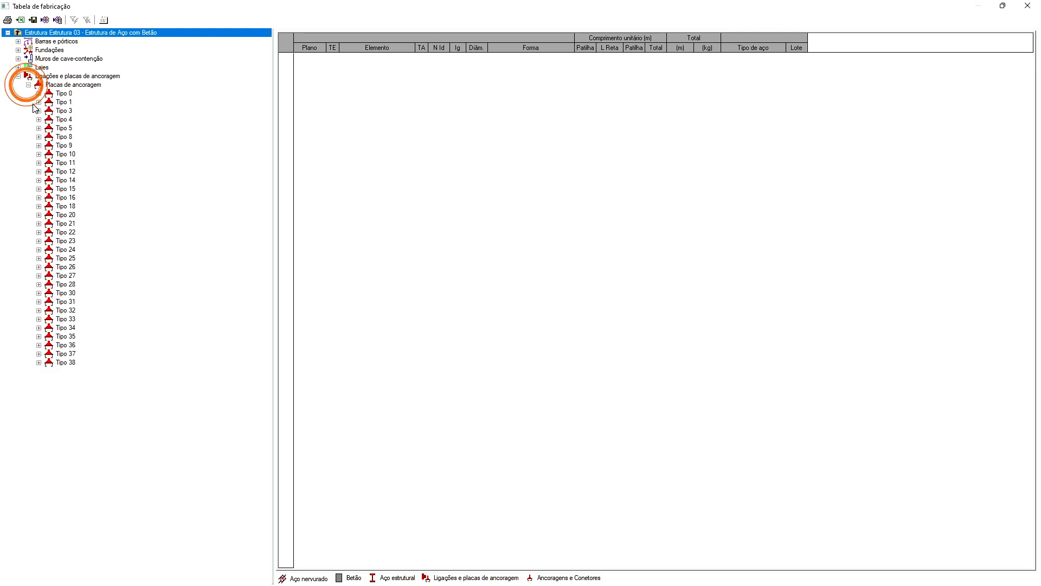
click(17, 67)
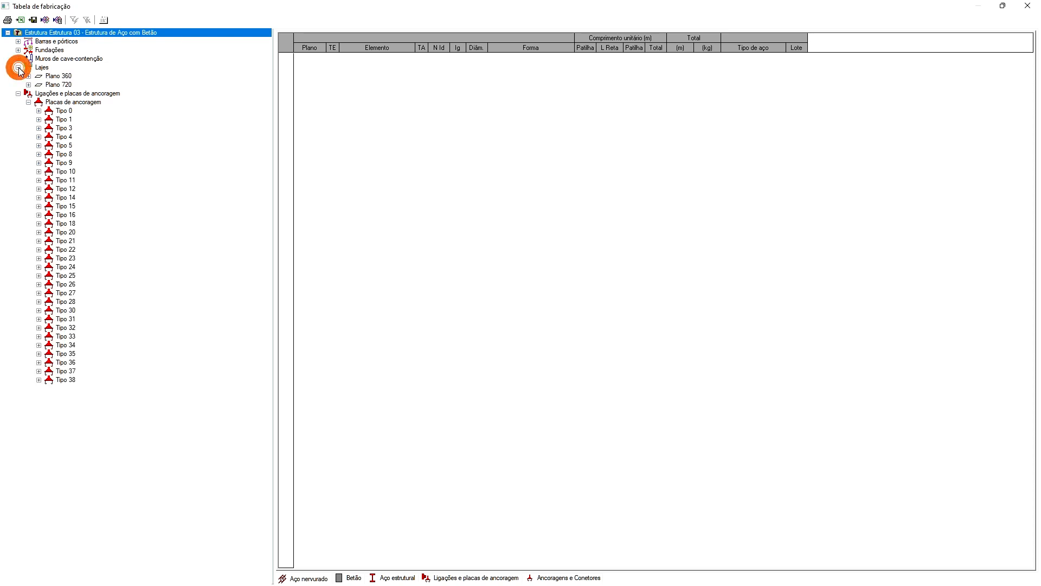
click(28, 76)
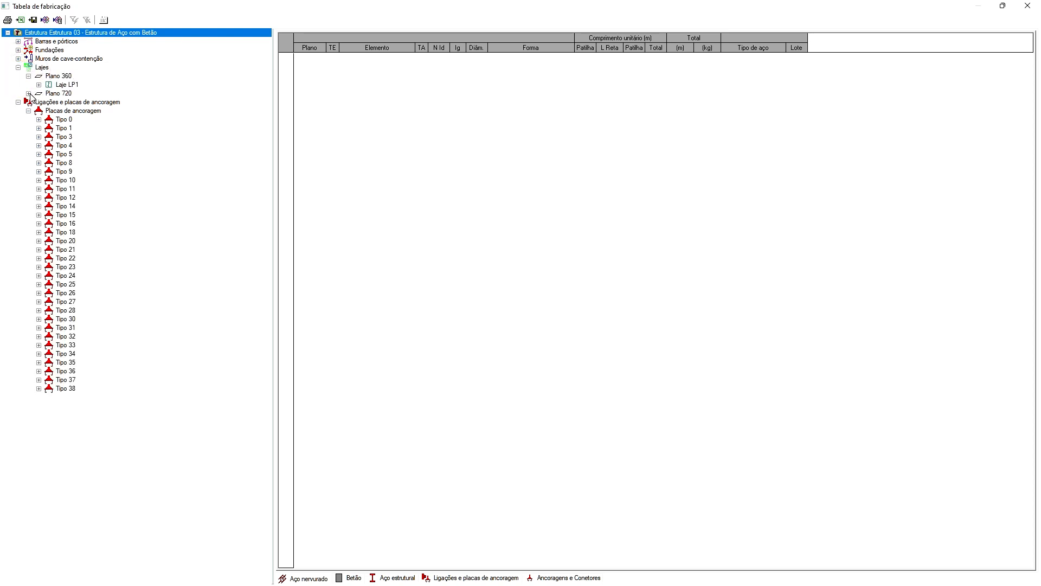
click(29, 93)
click(18, 59)
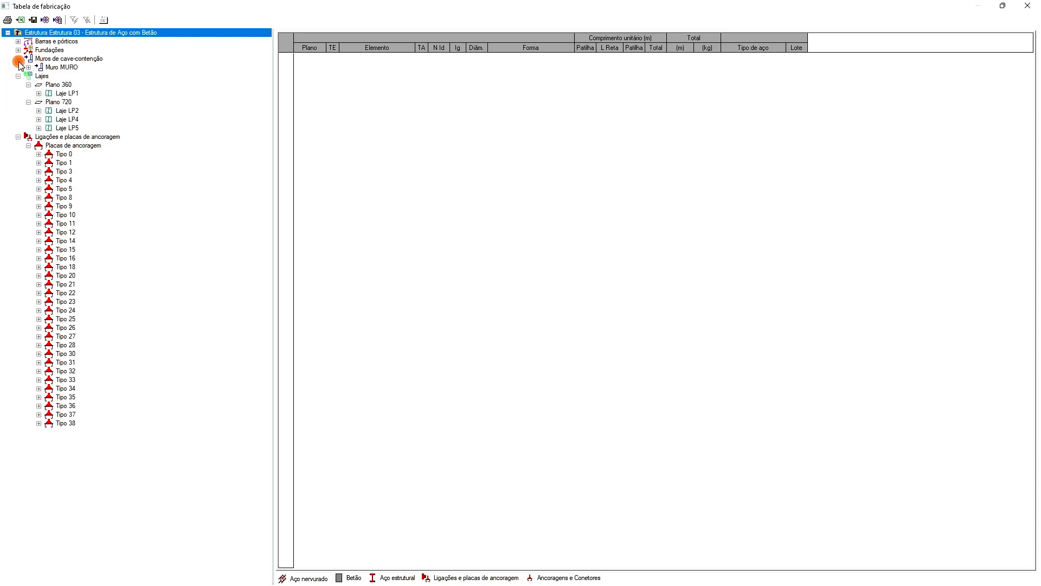
click(27, 69)
click(29, 68)
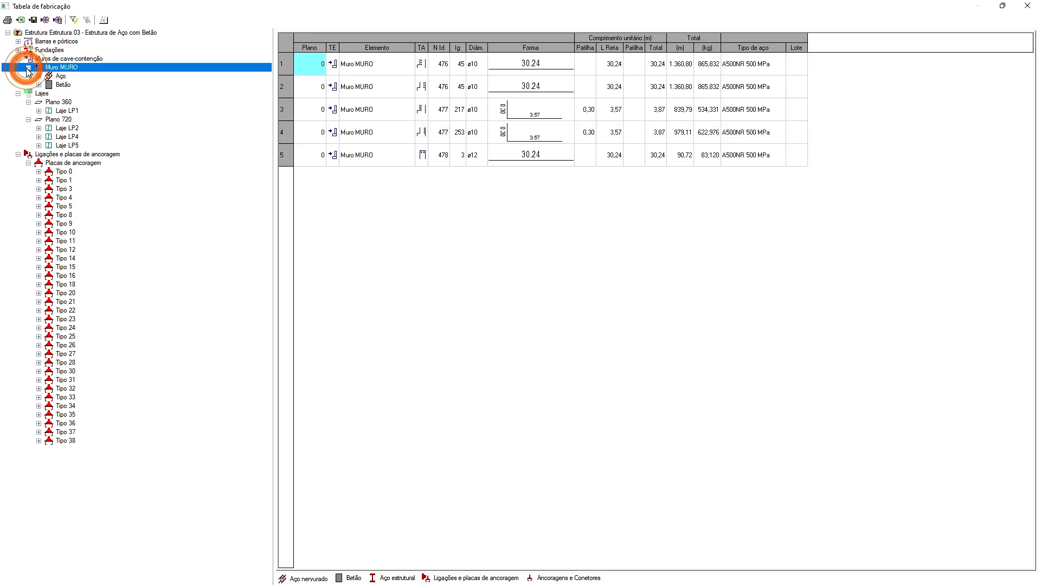
- Expand the foundations with their list of footings, and the bars and frames grouped by level
click(18, 50)
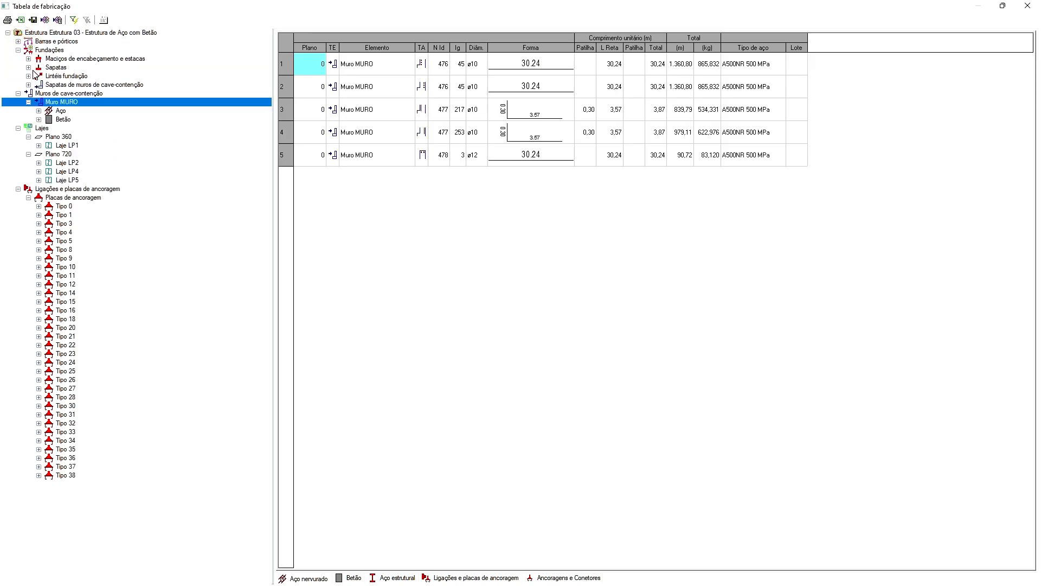
click(29, 67)
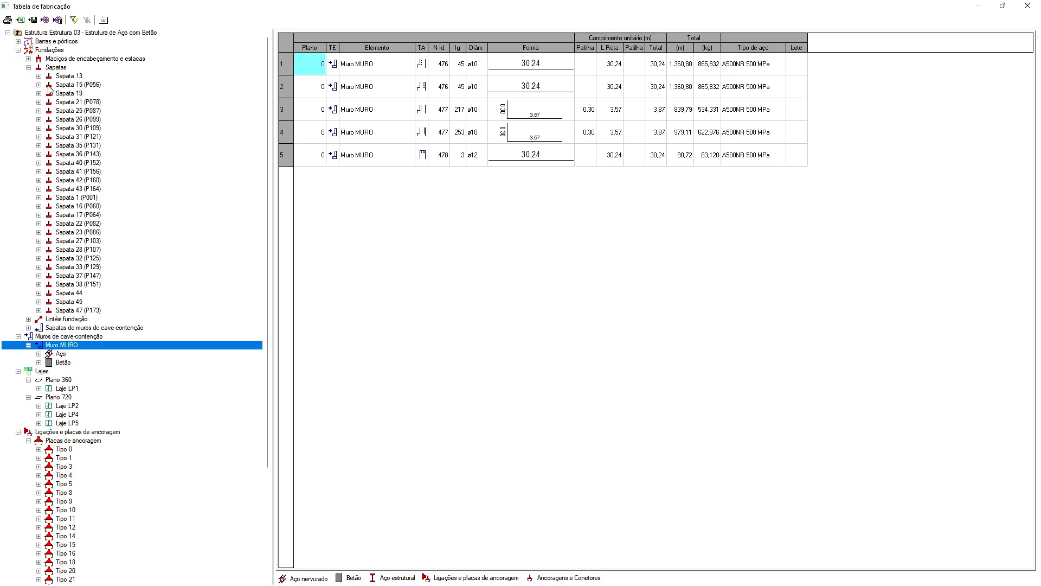
click(19, 42)
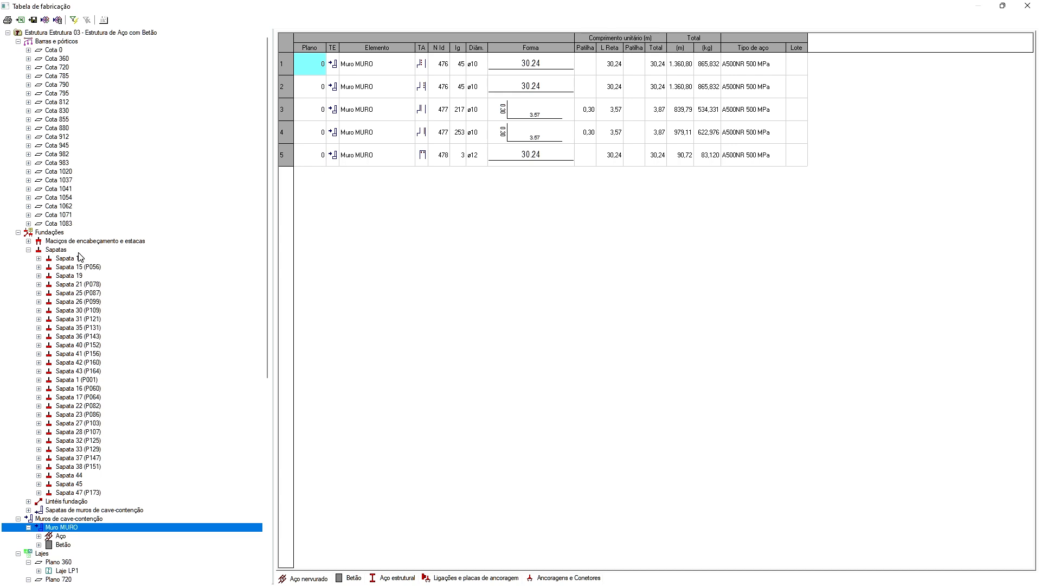
- Expand the steel of Sapata 13 down to the starter bars of pillar 36, and list the footing's reinforcement
click(39, 259)
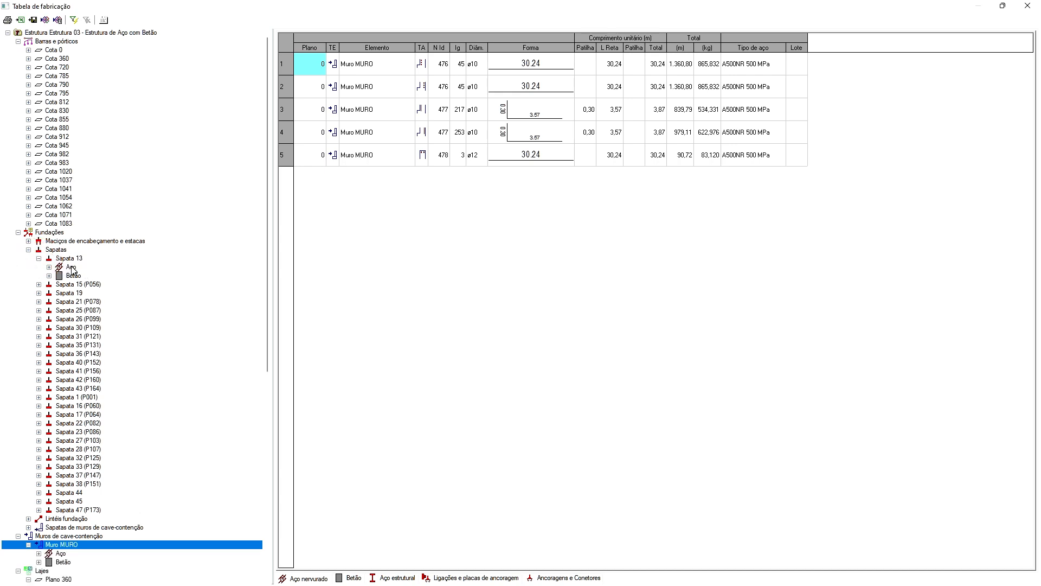
click(50, 267)
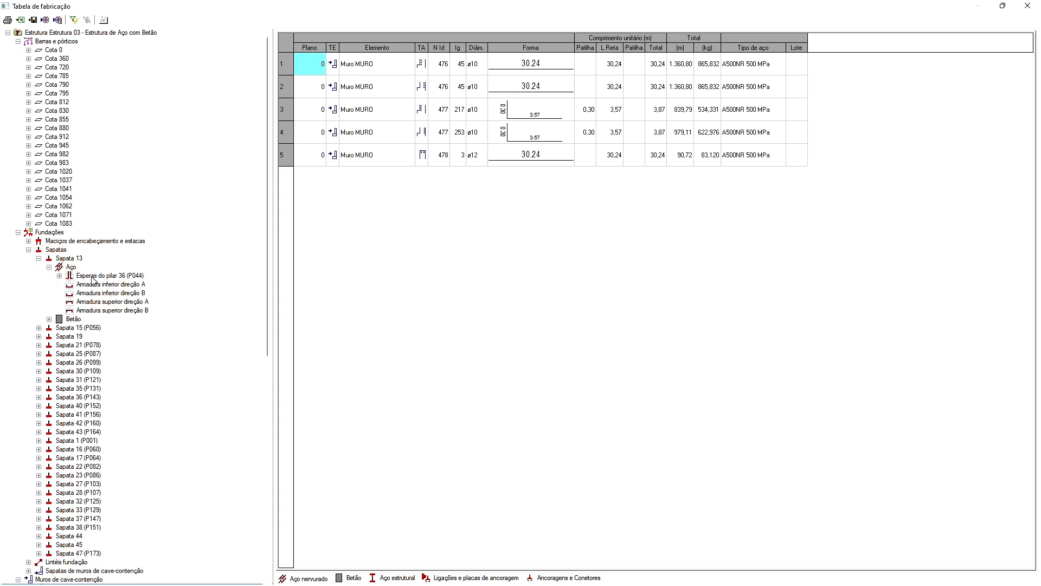
click(59, 276)
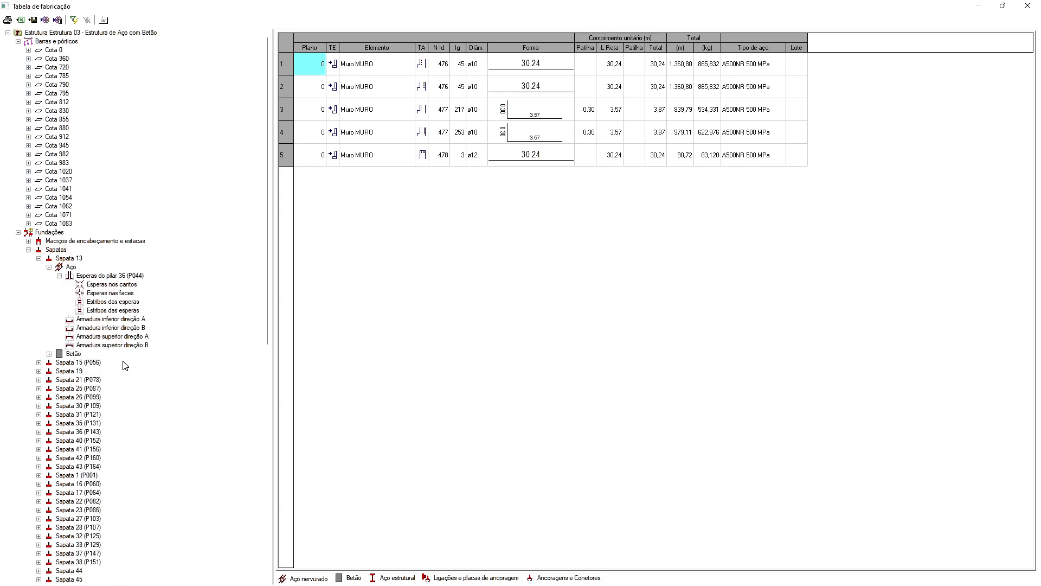
click(59, 258)
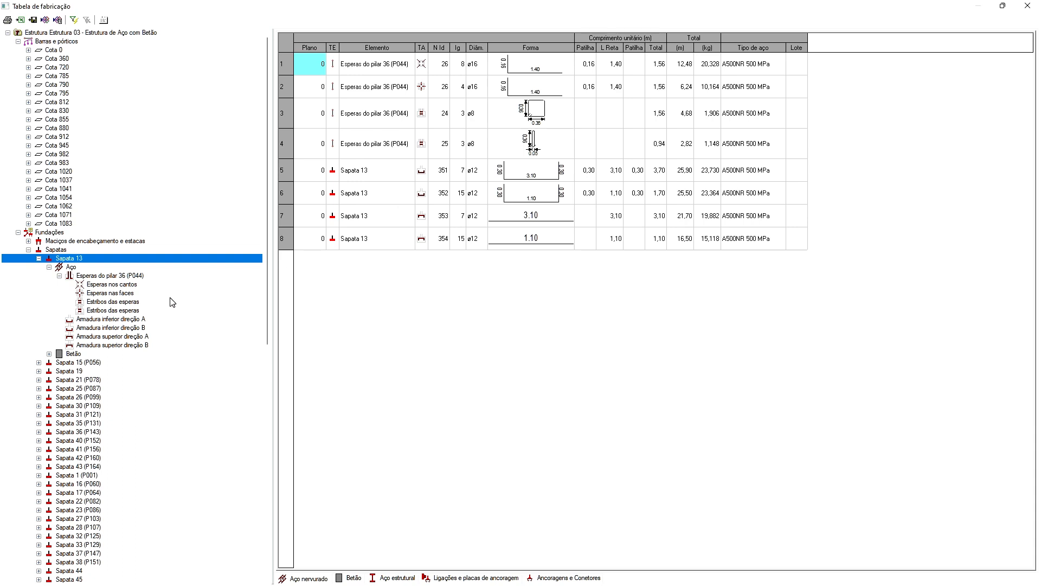
click(71, 266)
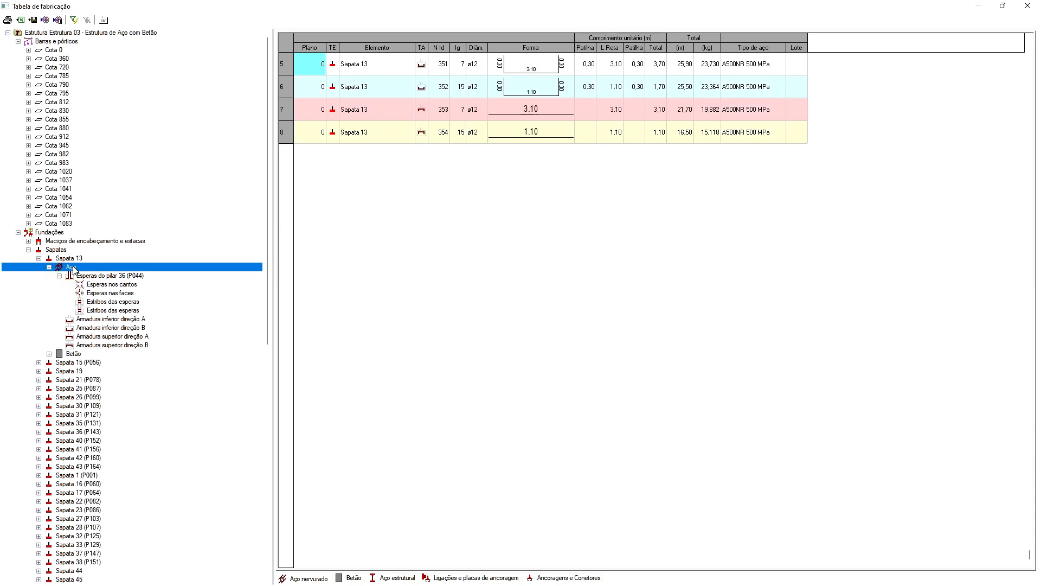
- List the starter bars of pillar 36 (P044), and examine the corner bar, face bar and first stirrup rows
click(105, 276)
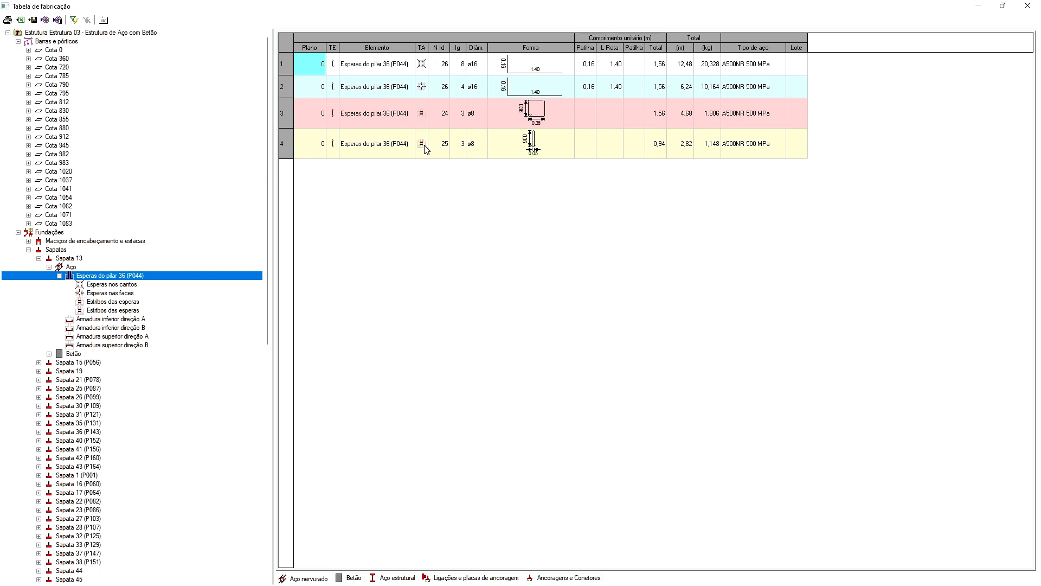
click(418, 91)
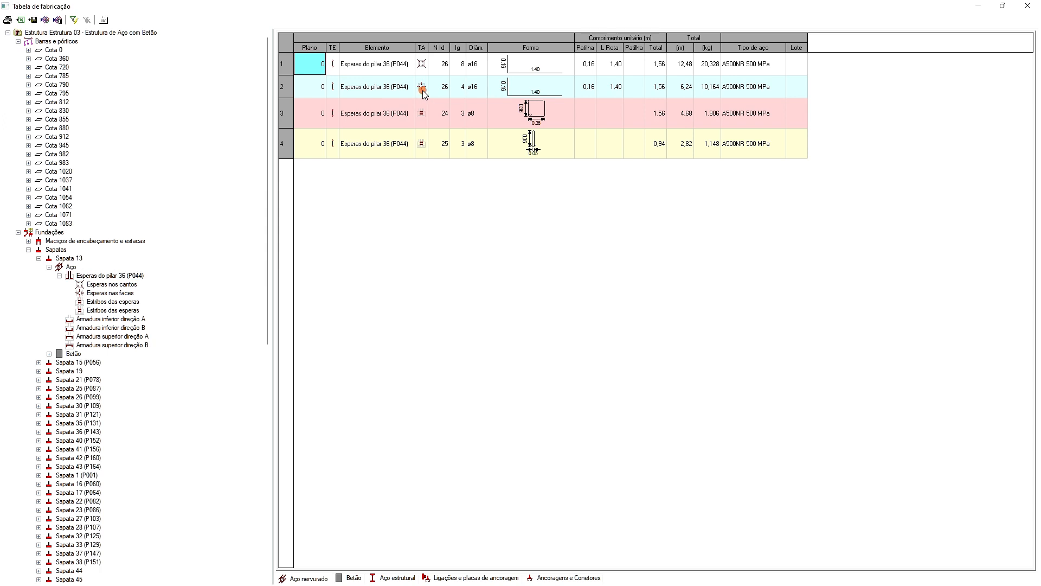
click(422, 90)
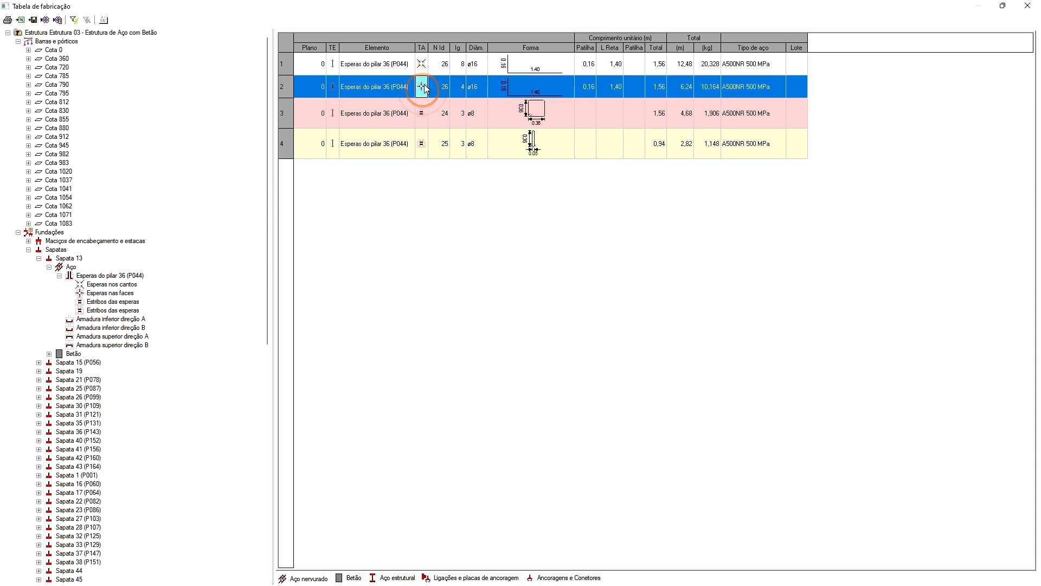
click(418, 66)
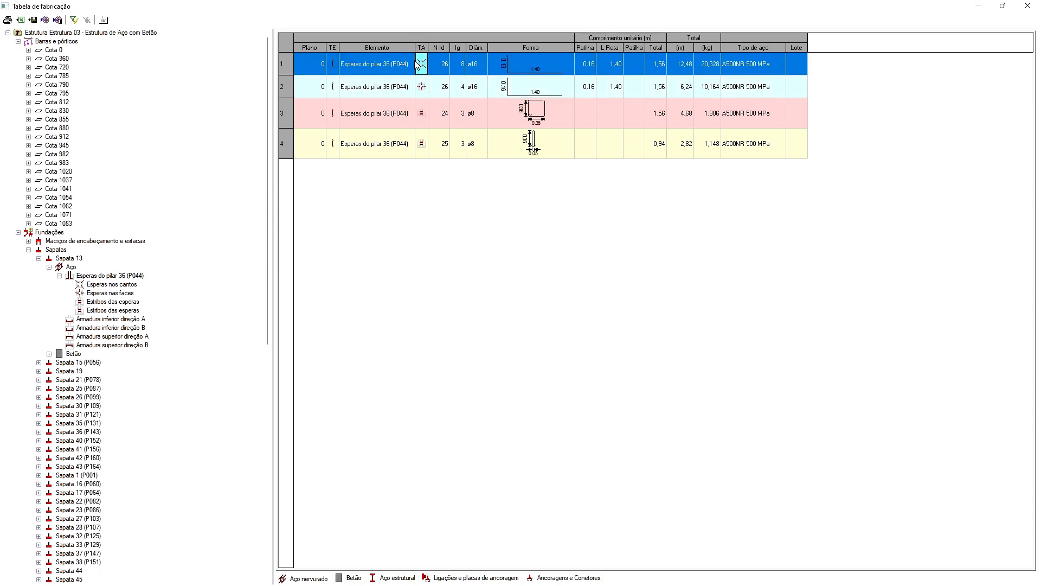
click(419, 86)
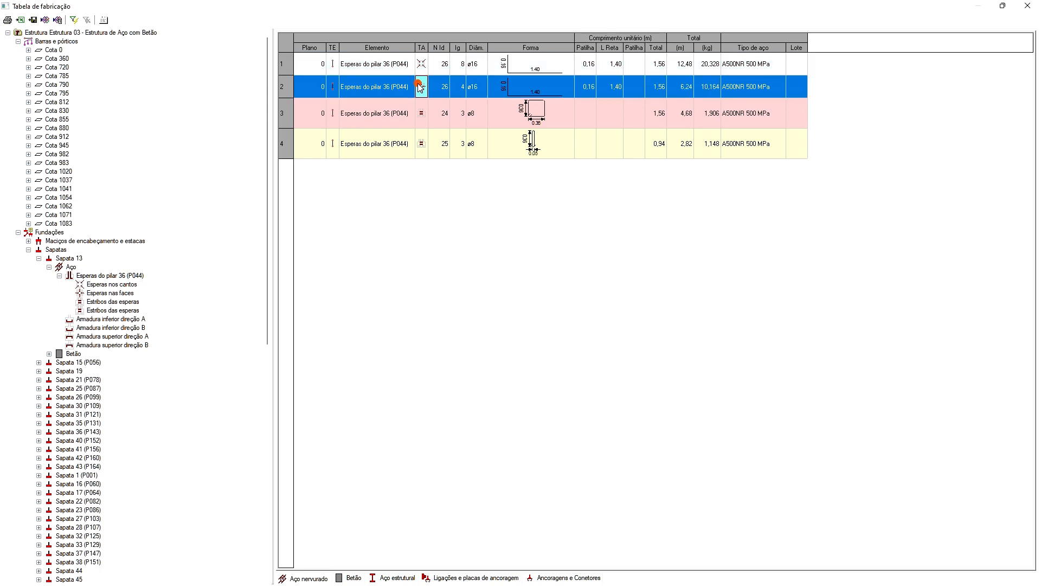
click(372, 116)
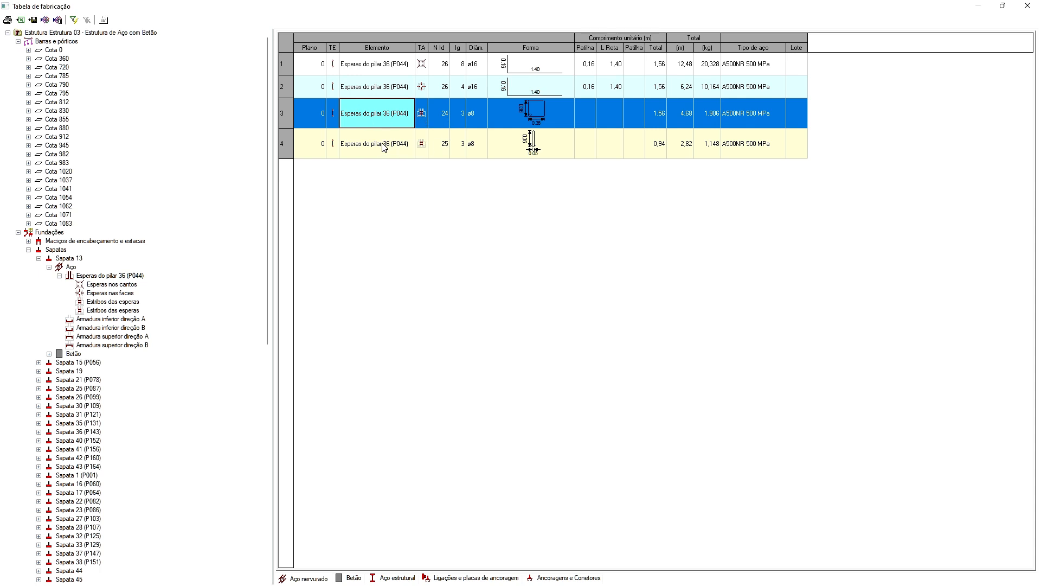
- Examine the quantities and diameters of both stirrup rows in pillar 36's starter bars
click(457, 125)
click(470, 123)
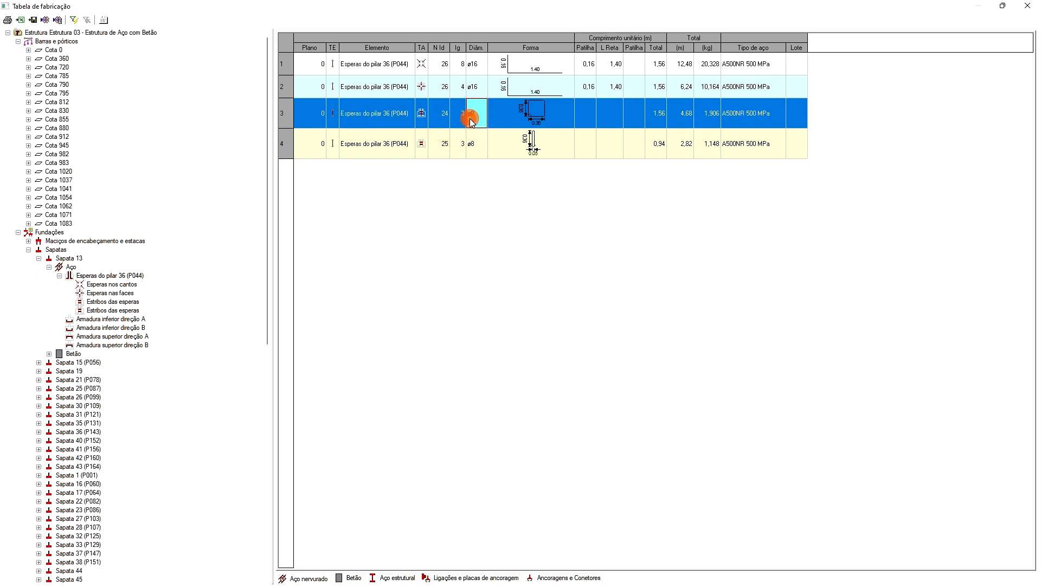
click(457, 147)
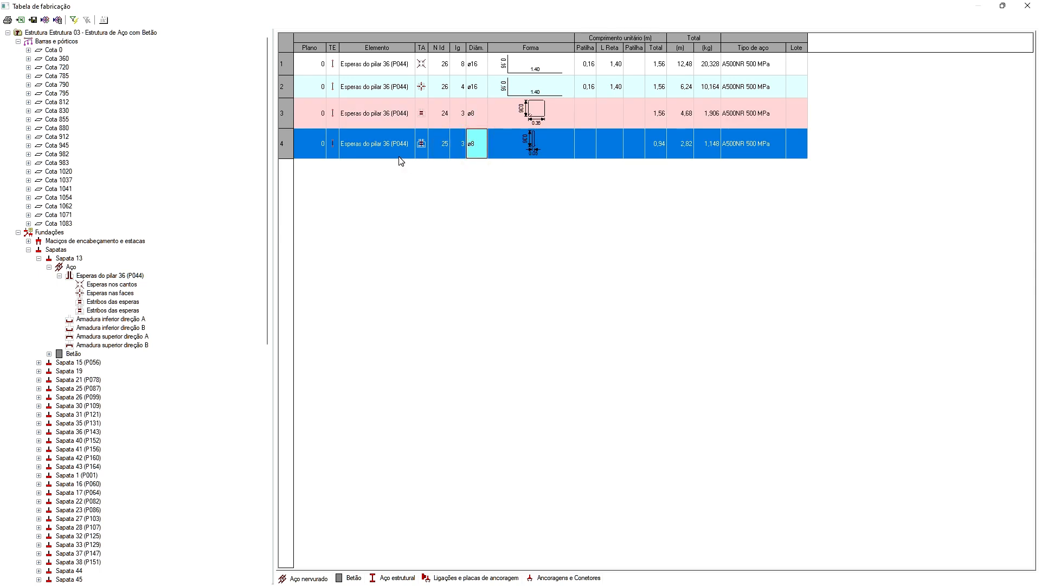
- Show the lower and upper reinforcement of Sapata 13 in directions A and B, one after another
click(91, 320)
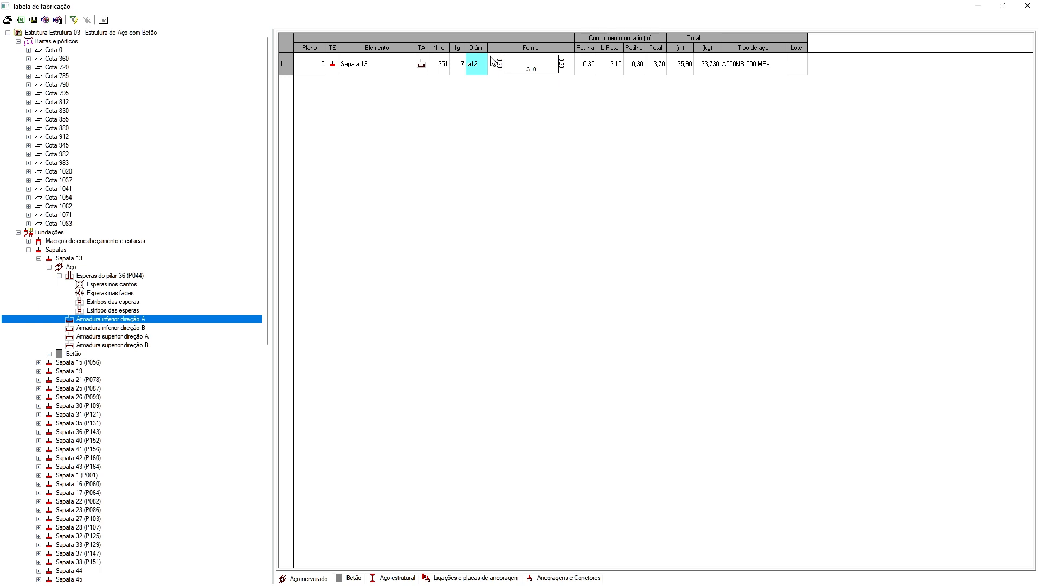
click(123, 328)
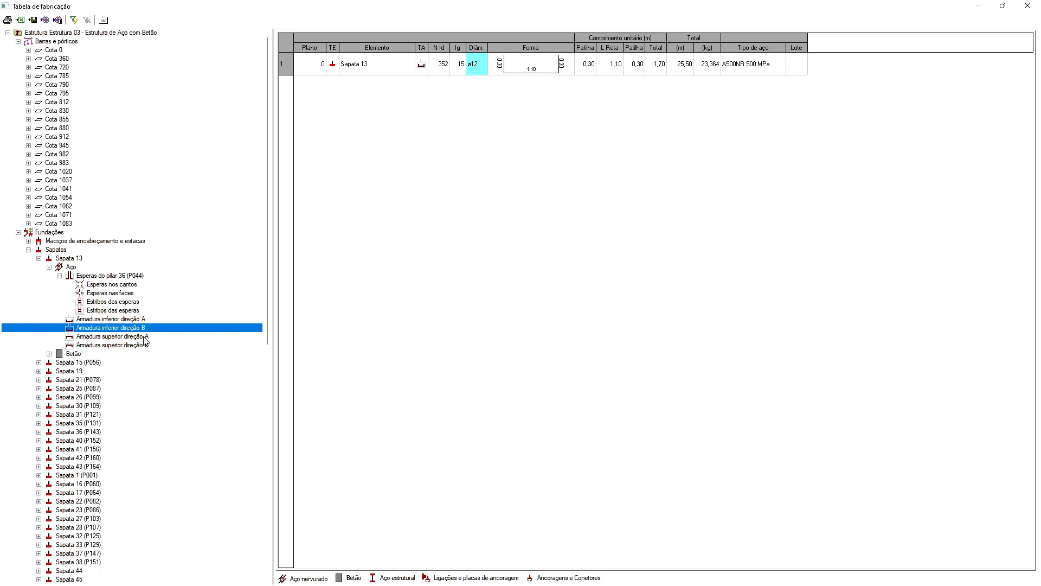
click(145, 338)
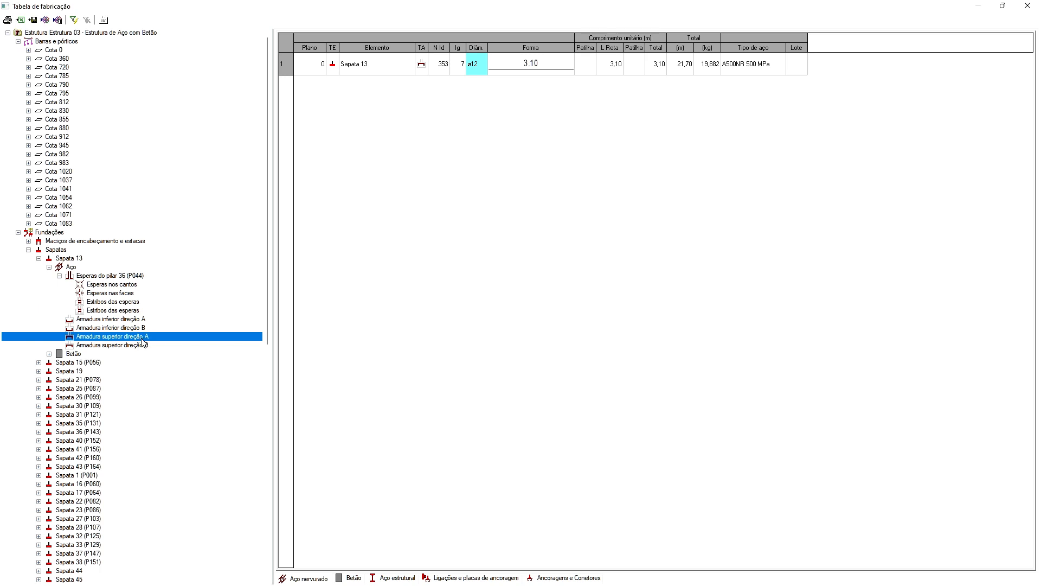
click(139, 346)
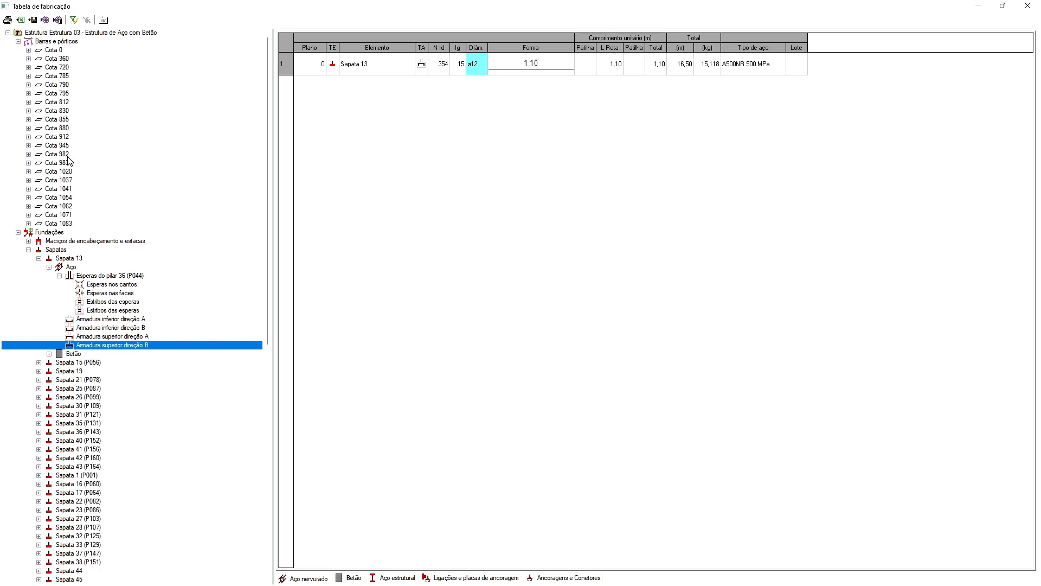
- Expand the pillars of Cota 720 to view the structural steel of Pilar 305 (P001), and collapse the pillar list again
click(28, 67)
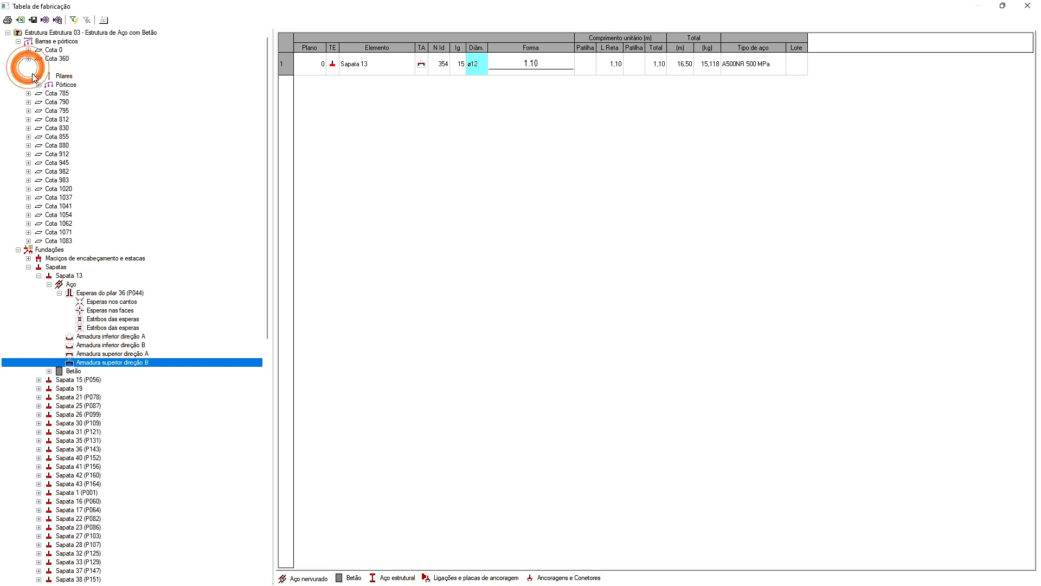
click(39, 76)
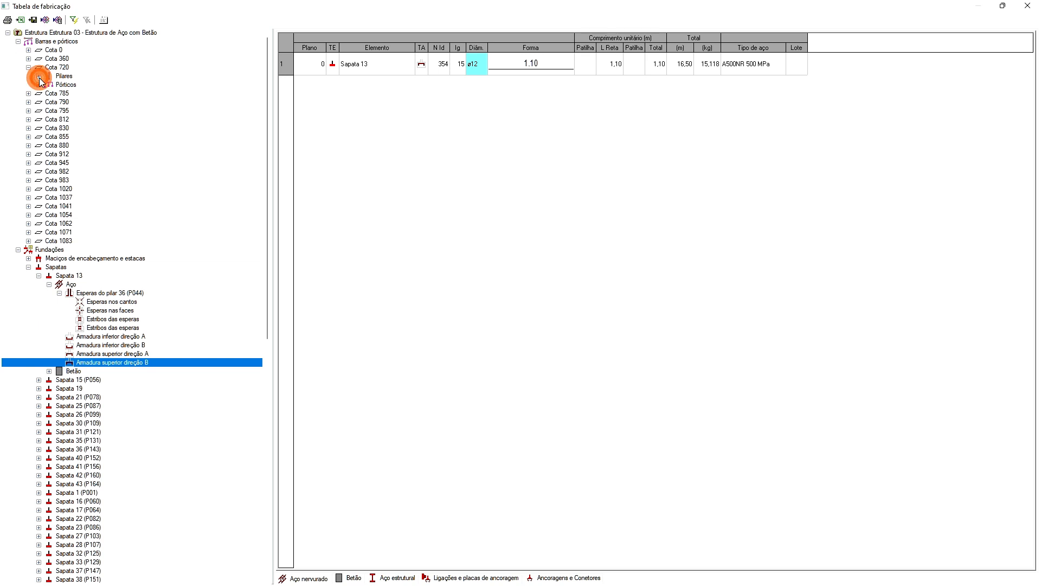
click(49, 42)
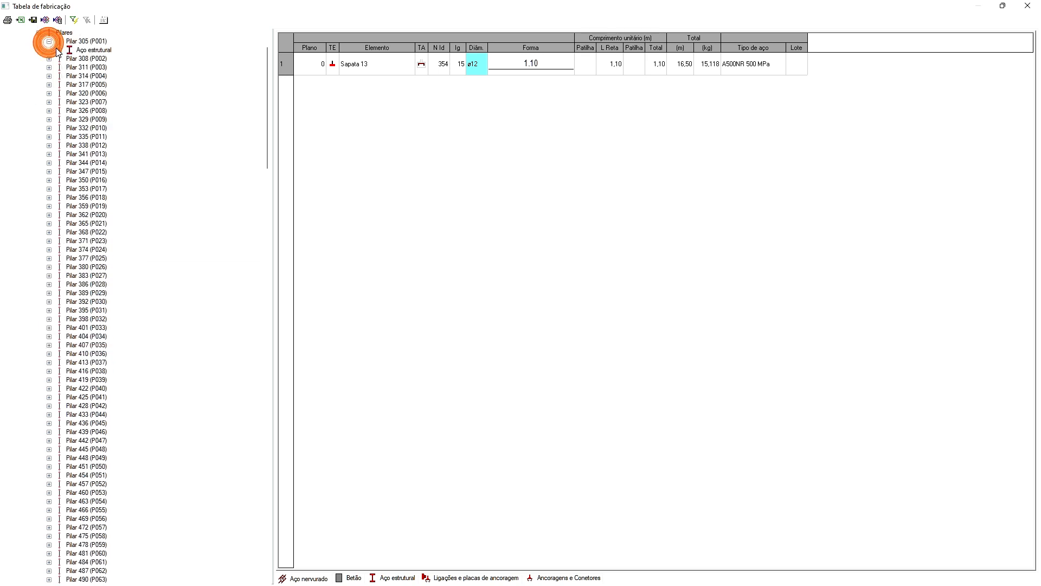
click(77, 50)
click(60, 50)
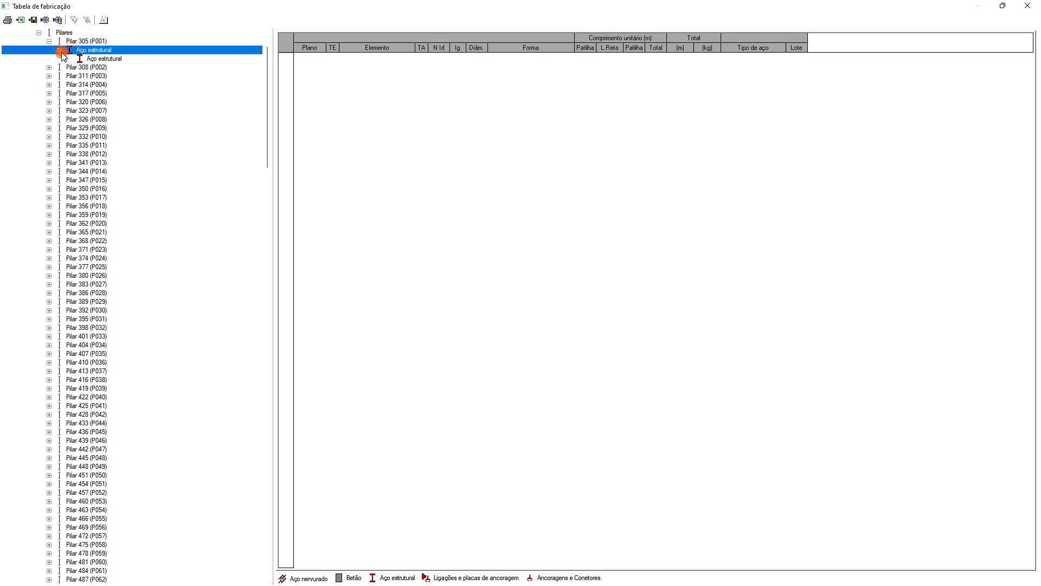
click(93, 59)
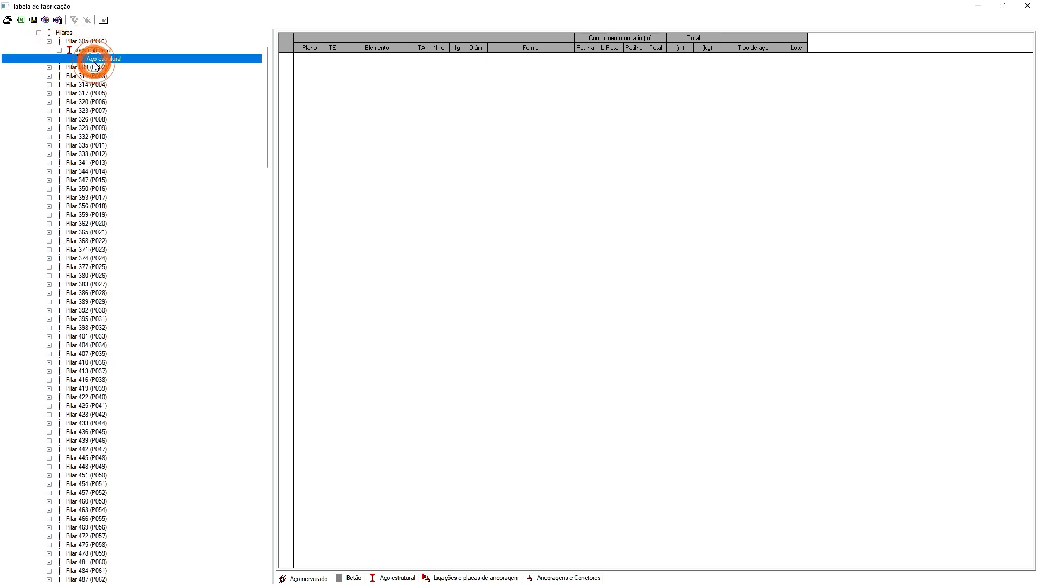
click(60, 50)
click(48, 42)
click(39, 33)
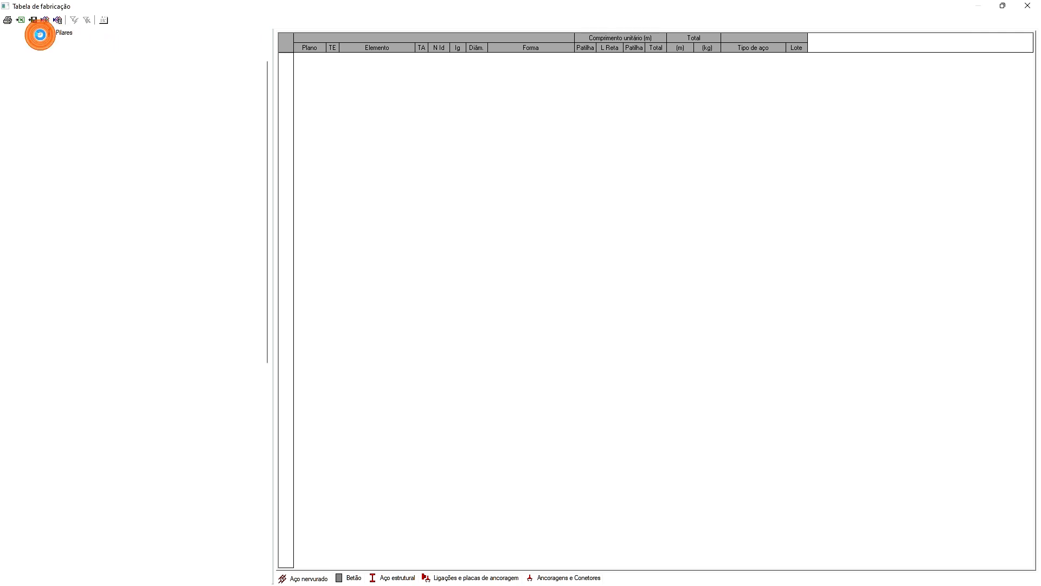
- View the horizontal intrados reinforcement of Muro MURO, its full steel list and its concrete entry
drag(263, 124, 266, 240)
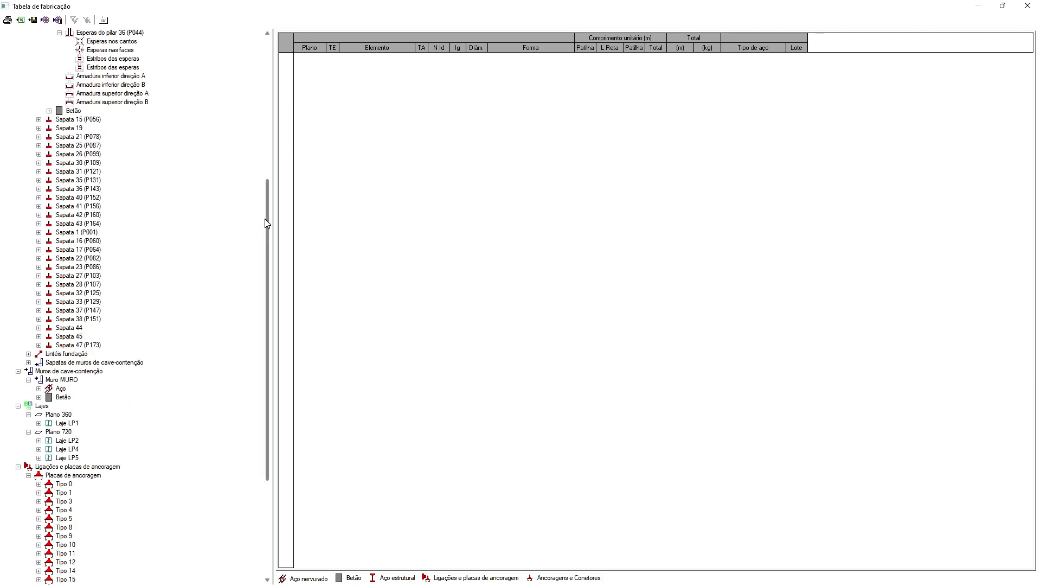
drag(266, 218, 255, 261)
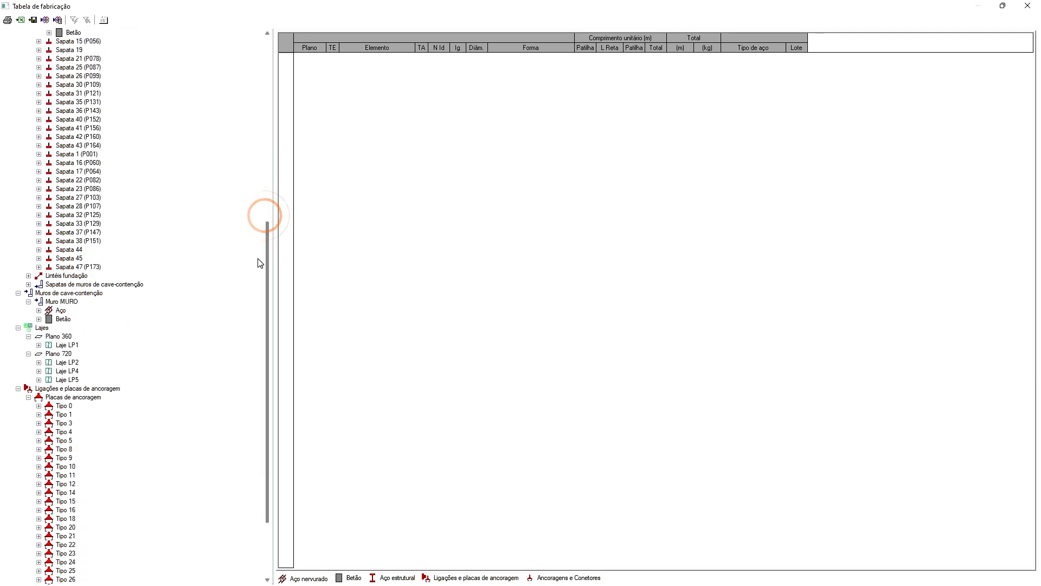
click(38, 311)
click(76, 320)
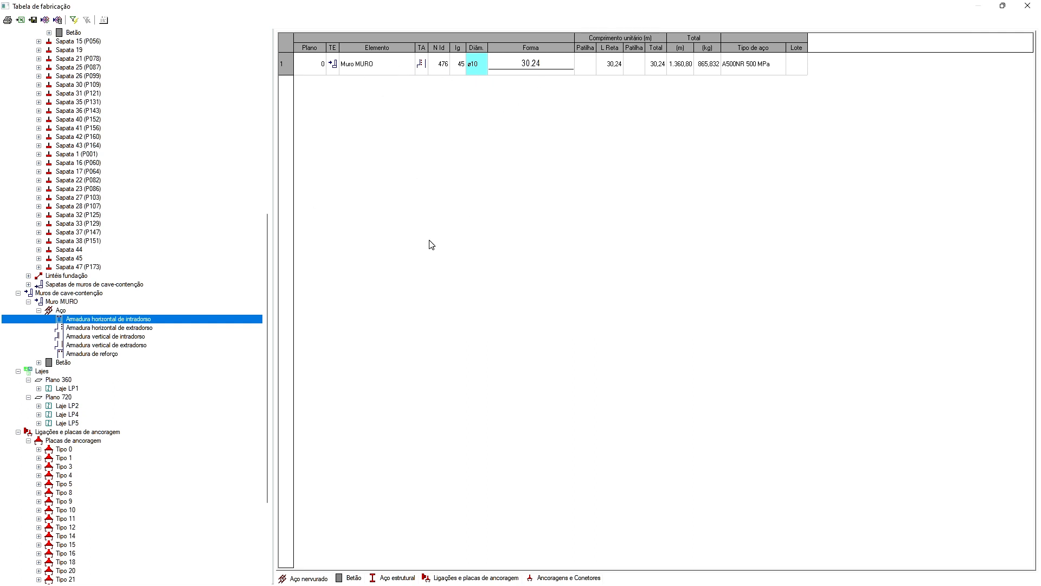
click(38, 310)
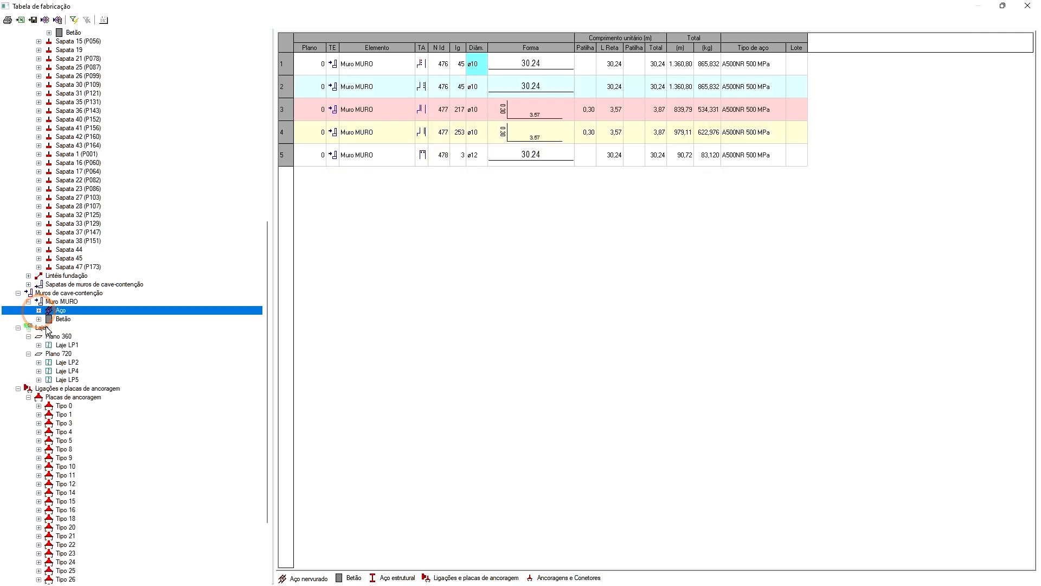
click(39, 319)
click(65, 327)
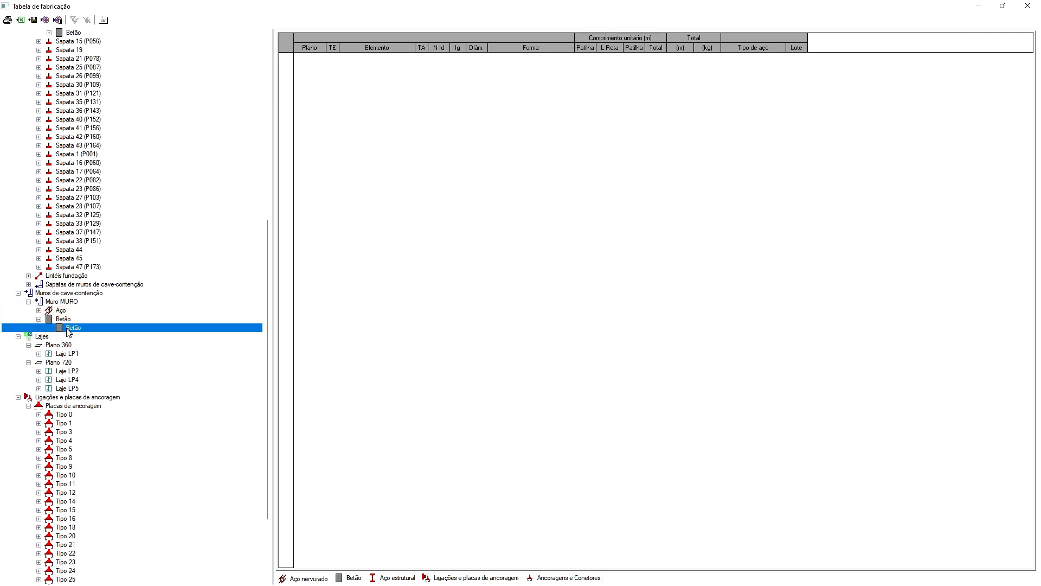
- Collapse Muro MURO and list the reinforcement of slab Laje LP1 on Plano 360
click(63, 319)
click(38, 310)
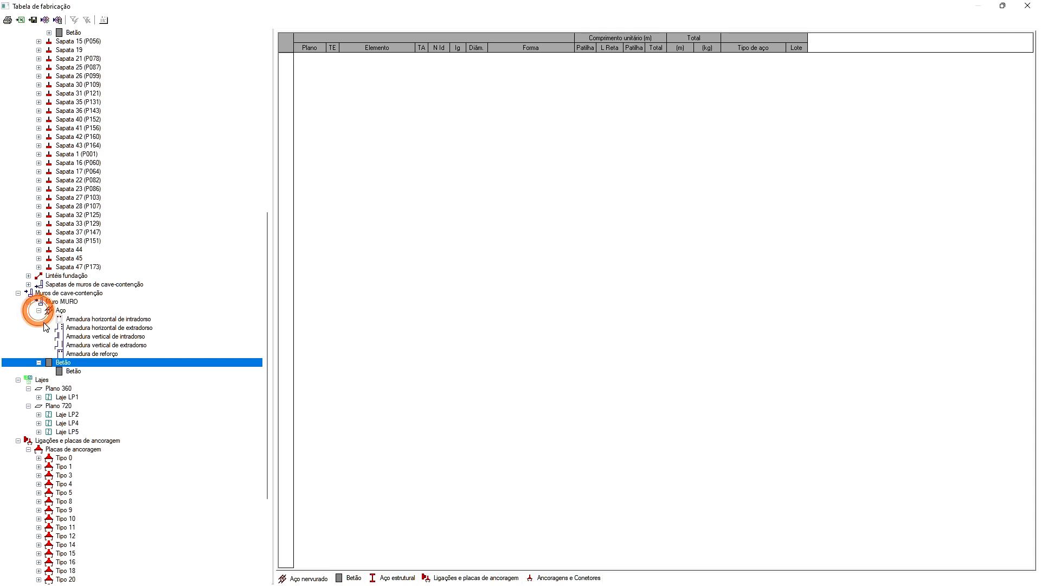
click(28, 302)
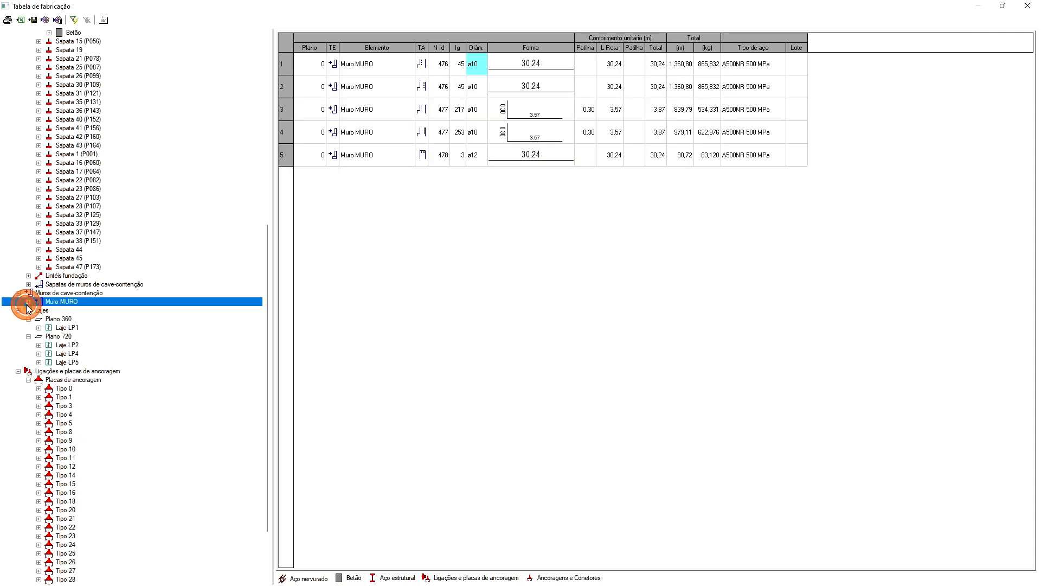
click(55, 329)
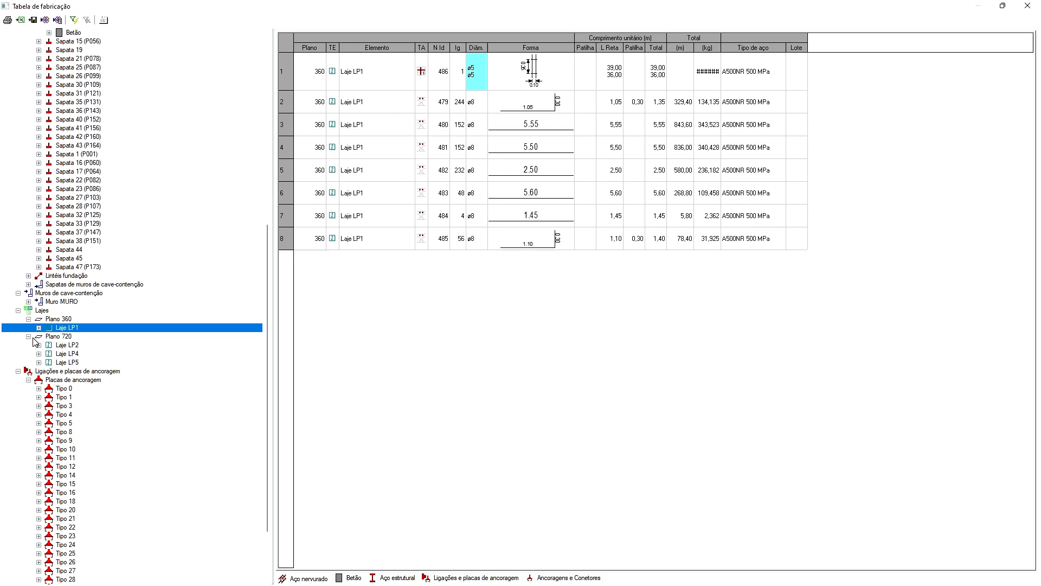
- Start exporting the fabrication table to a file and browse to the Arktec folder on drive C:
drag(265, 273, 286, 83)
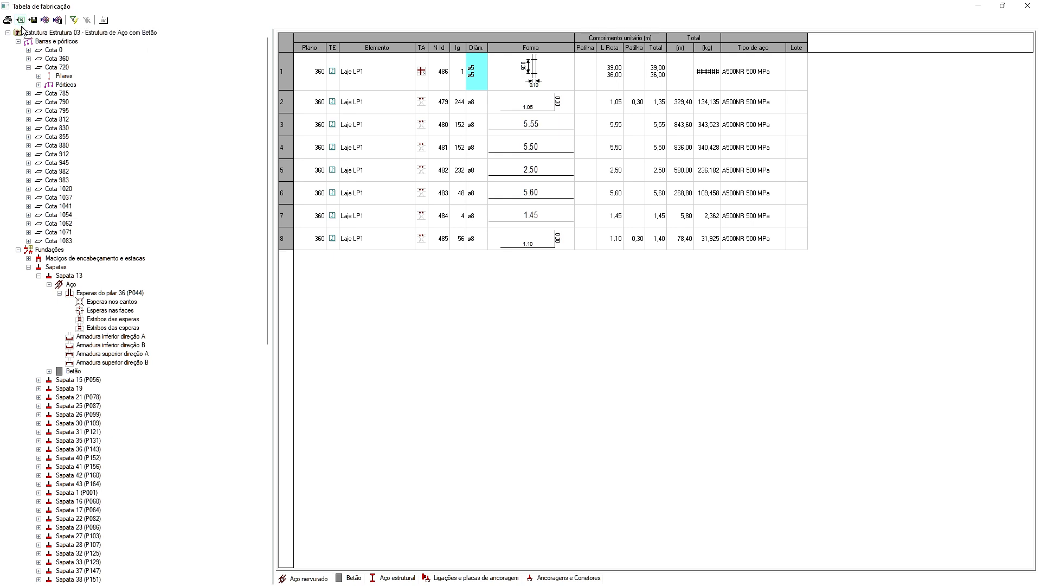
click(34, 21)
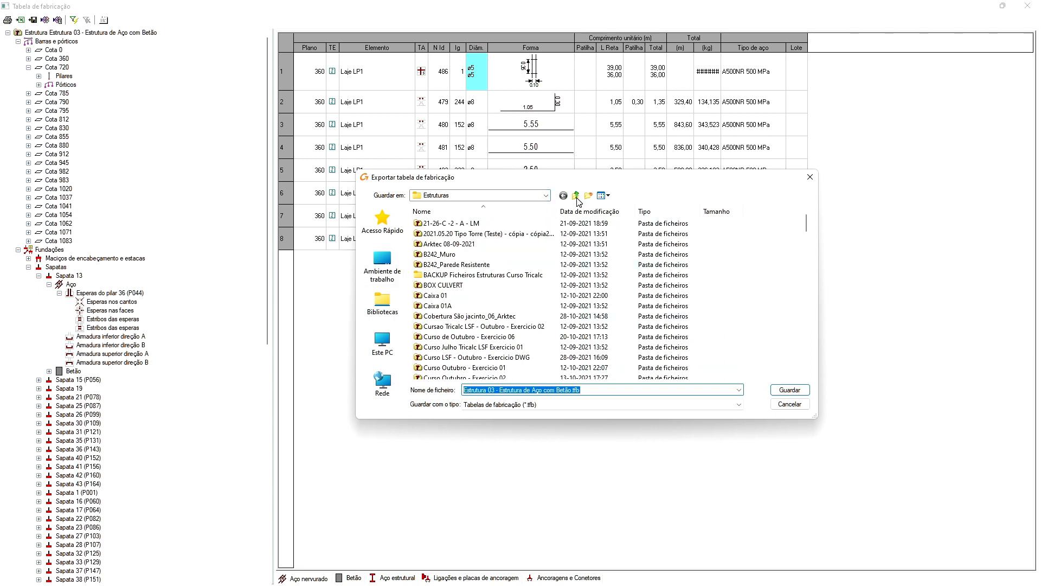
click(577, 197)
click(546, 196)
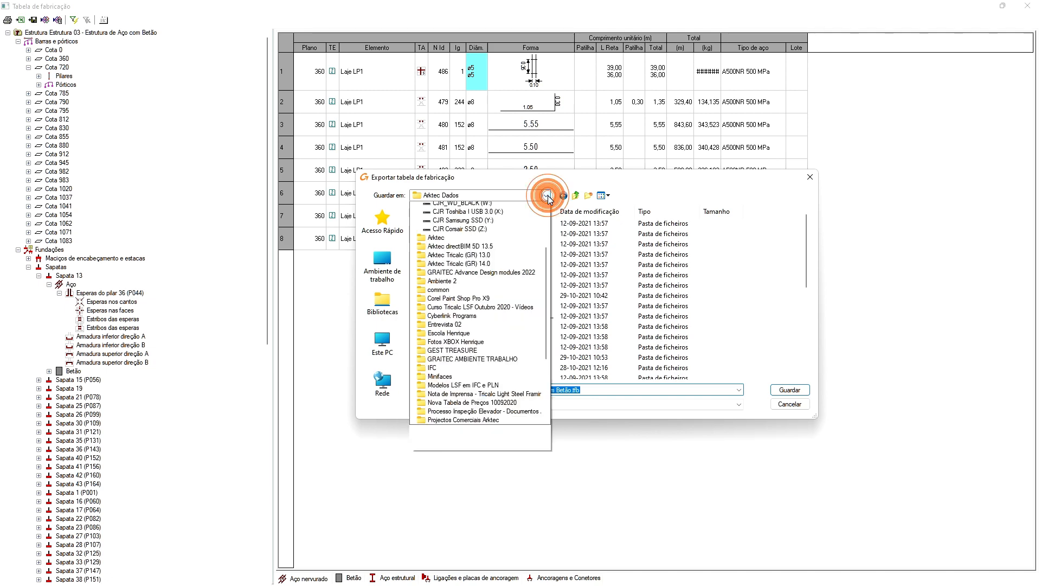
click(545, 196)
click(546, 196)
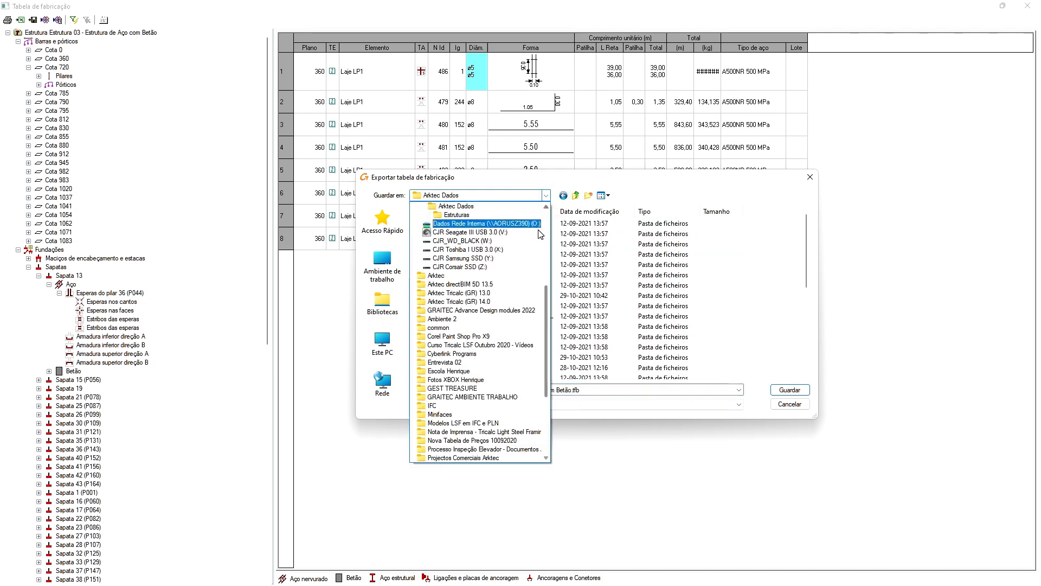
scroll(549, 302, up, 6)
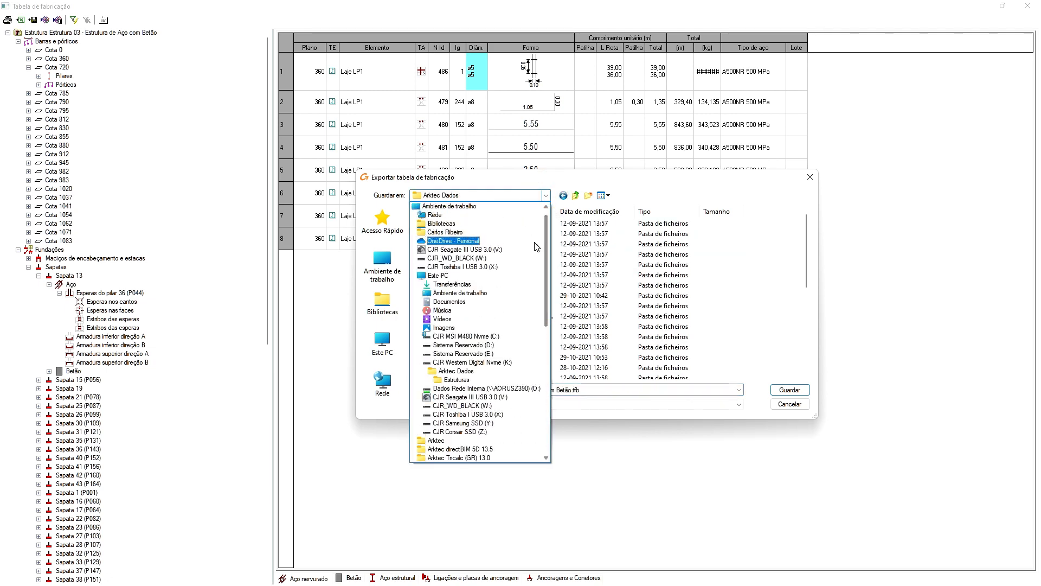
click(499, 336)
double_click(451, 273)
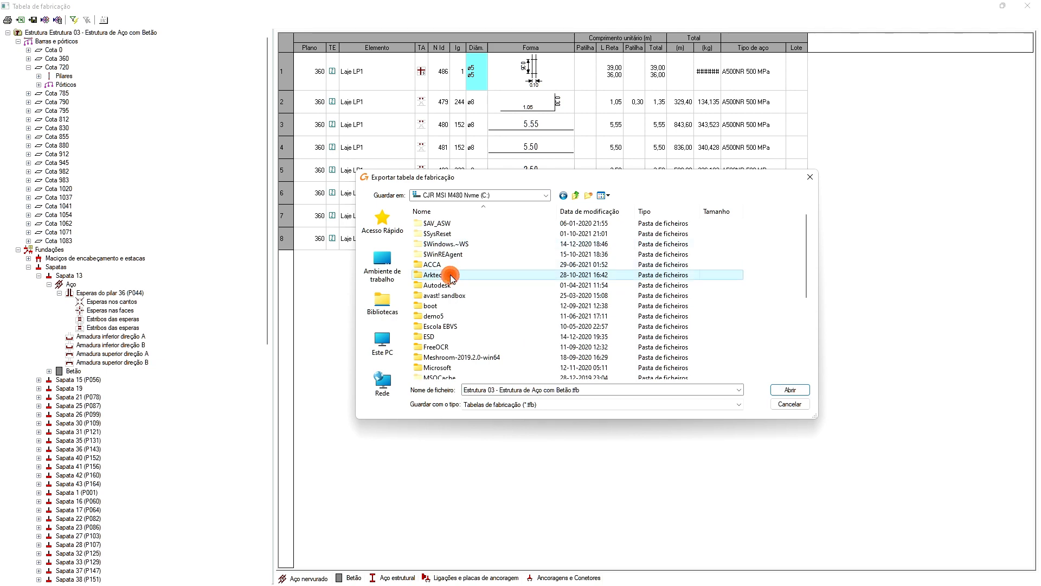
- Save "Estrutura 03 - Estrutura de Aço com Betão.tfb" in the Medições folder of Tricalc (GR) 13.0, exporting the complete table with all materials
click(483, 329)
double_click(484, 330)
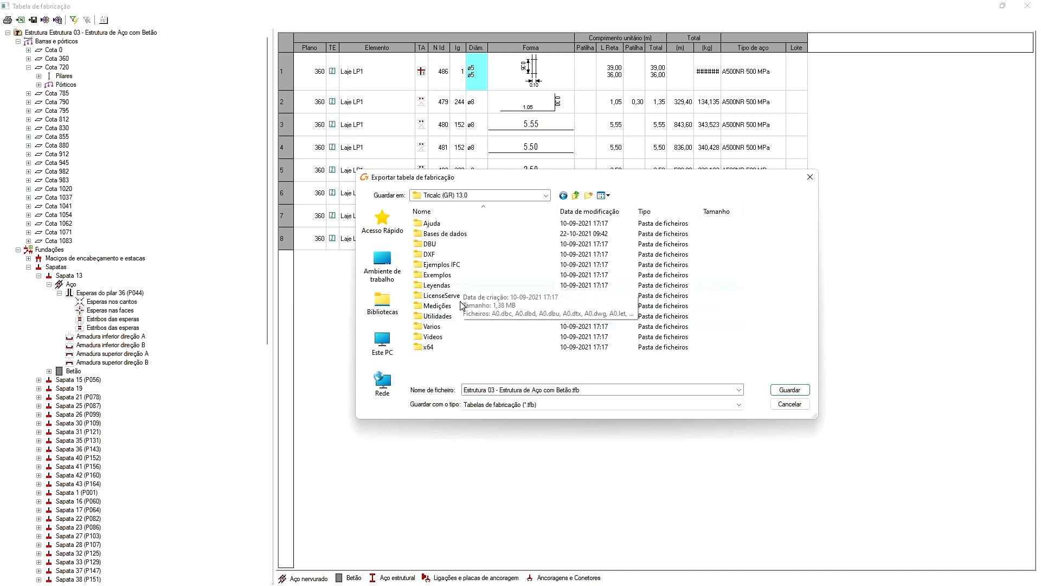
double_click(461, 310)
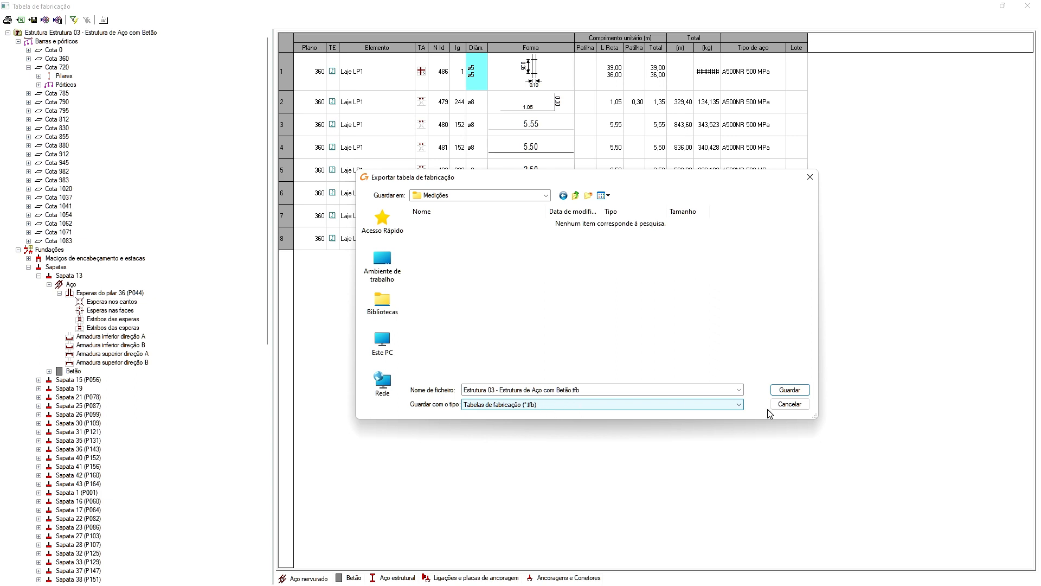
click(784, 392)
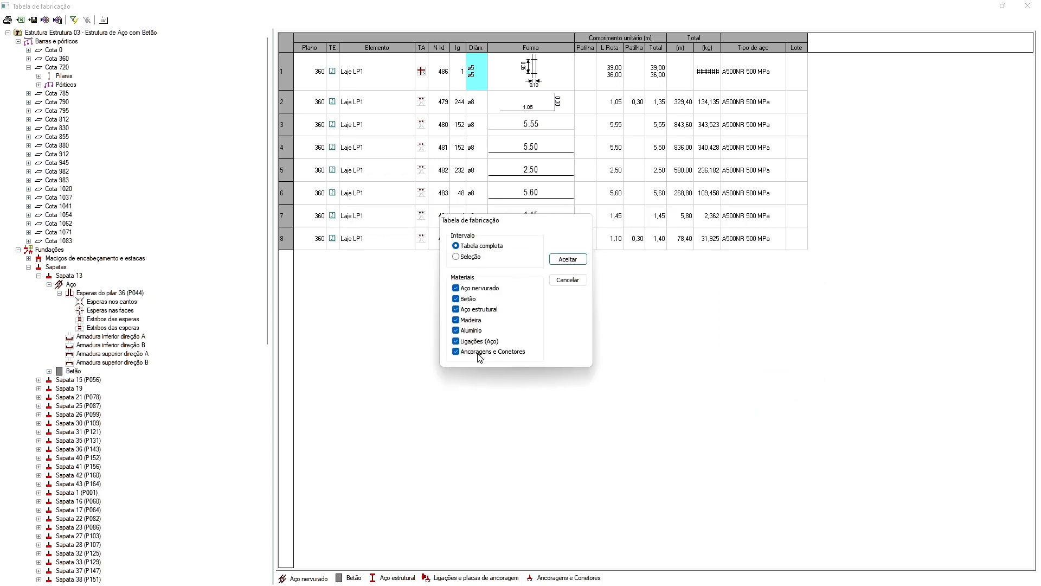
click(565, 262)
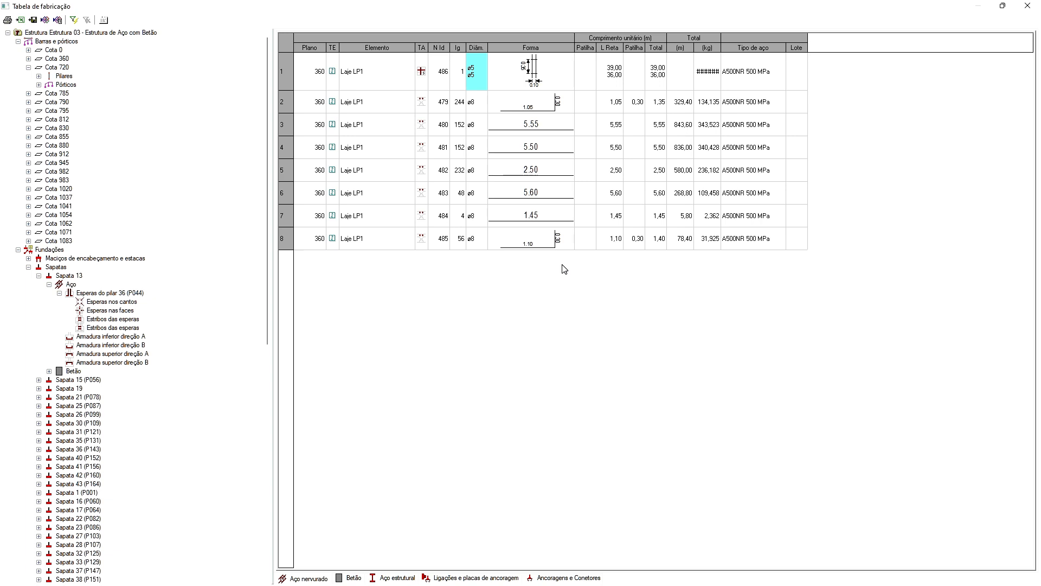
- Close the fabrication table and browse in File Explorer to the Arktec\Tricalc (GR) 13.0 folder on drive C:
click(1029, 9)
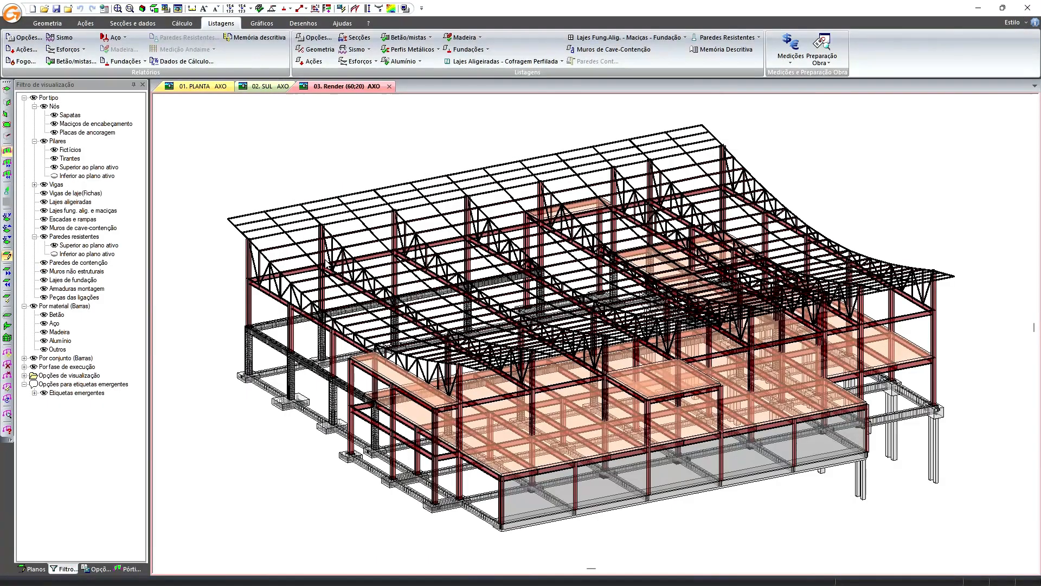
key(super+e)
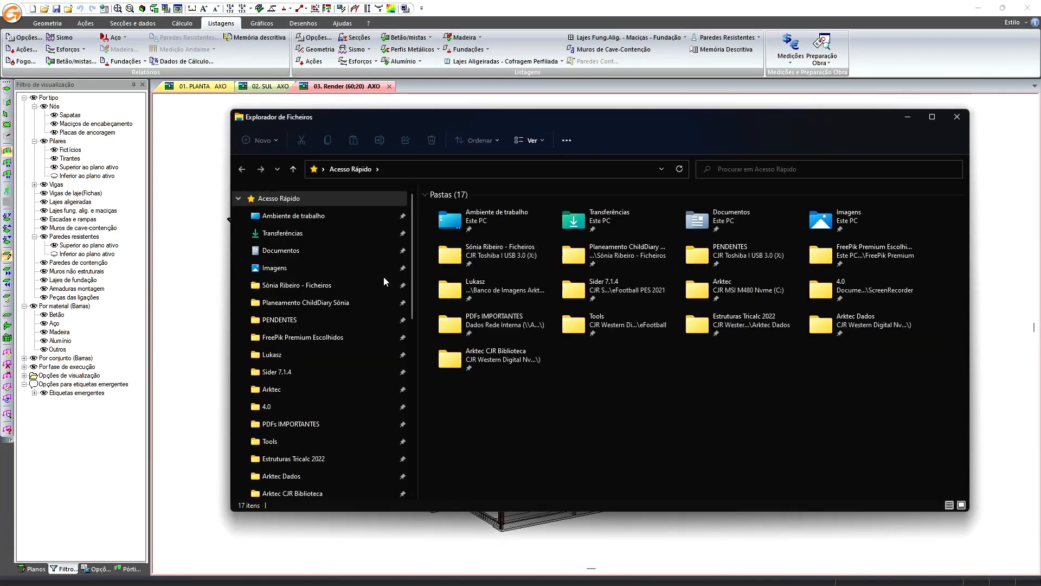
scroll(298, 380, down, 3)
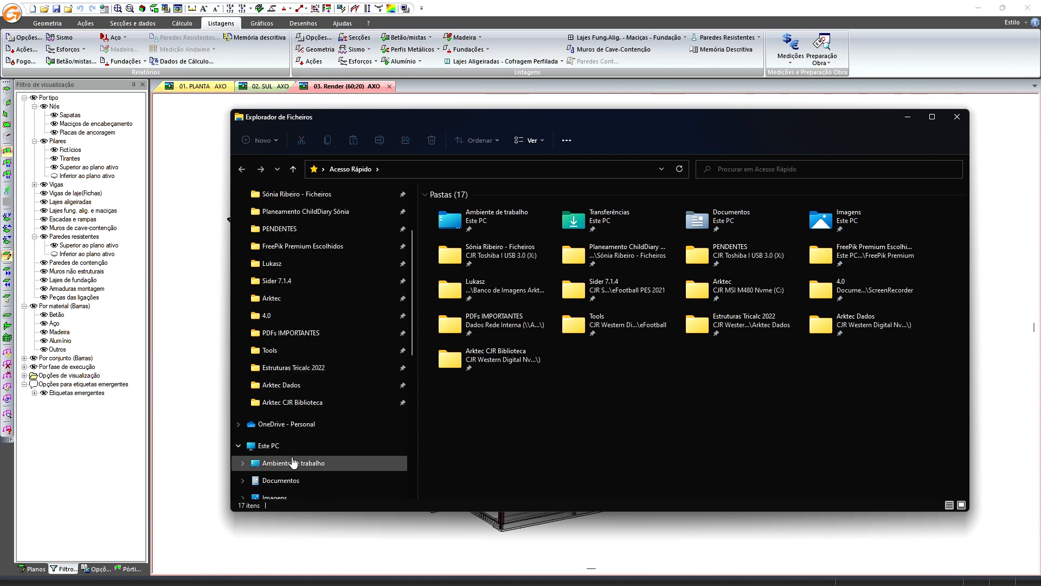
click(296, 447)
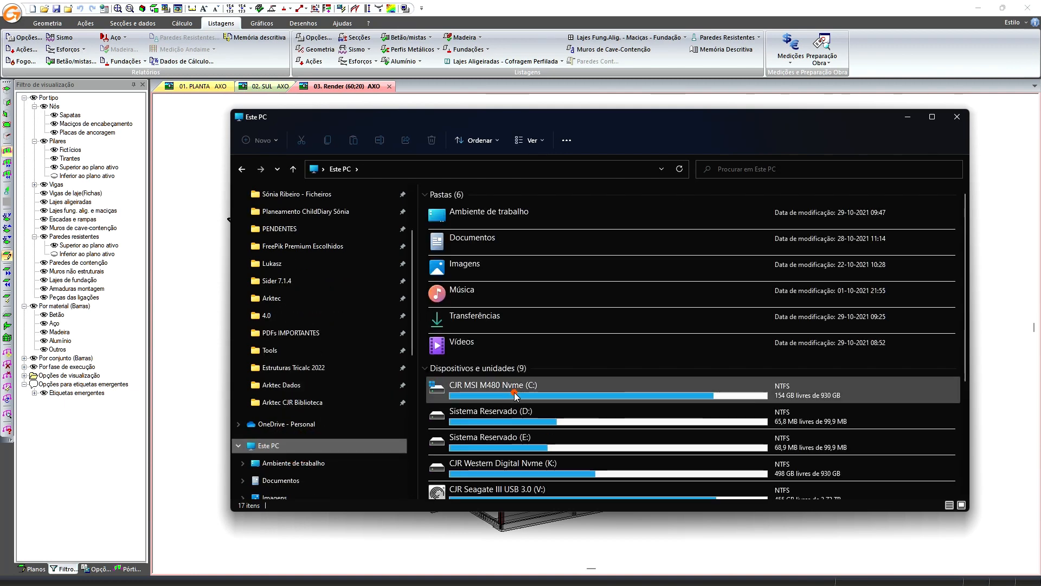
double_click(514, 395)
click(484, 291)
double_click(492, 286)
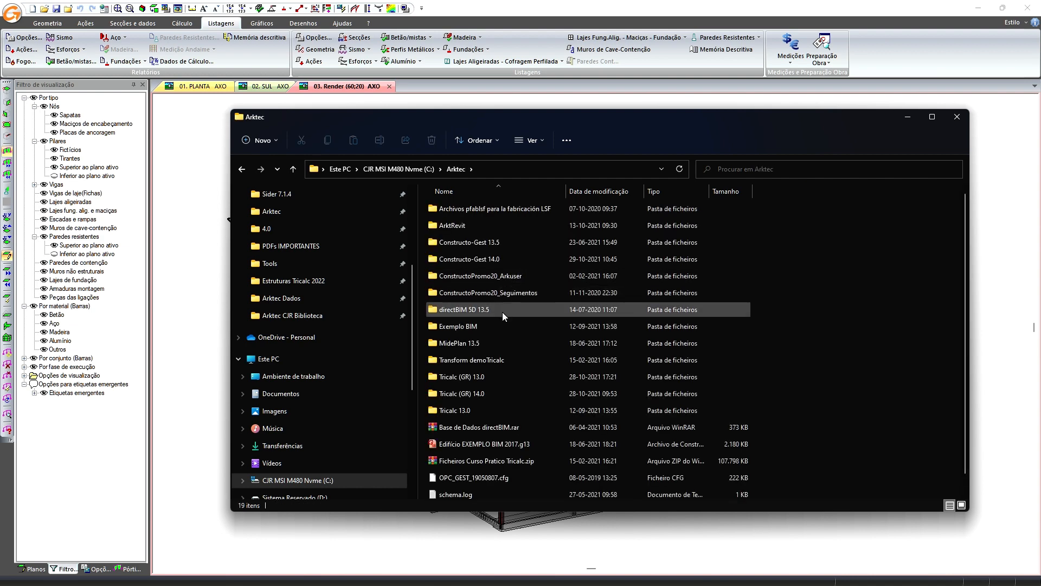
double_click(503, 376)
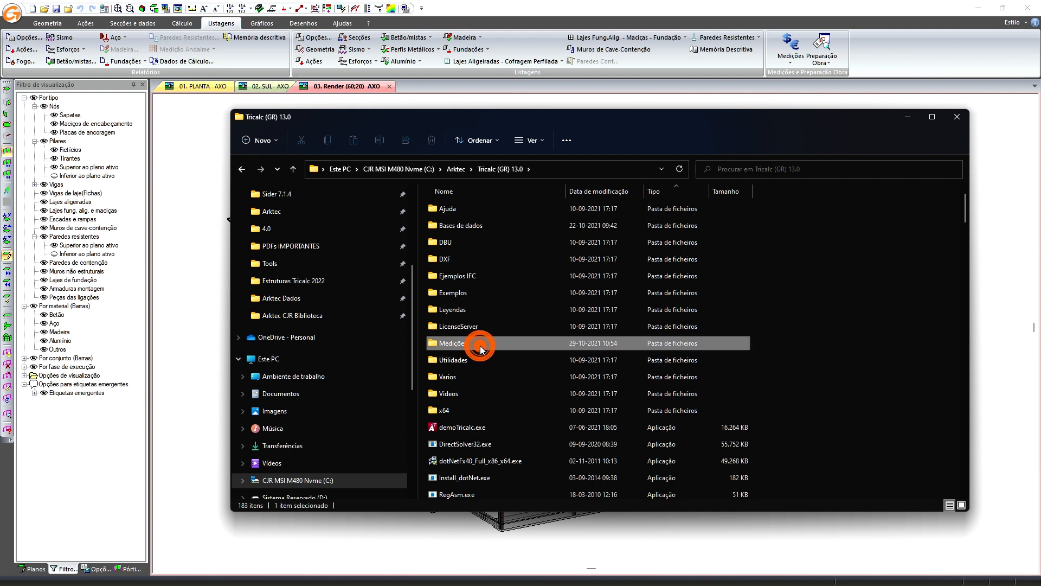
- Locate "Estrutura 03 - Estrutura de Aço com Betão.tfb" in the Medições folder and try to open it directly
double_click(479, 347)
click(532, 211)
click(533, 242)
click(558, 243)
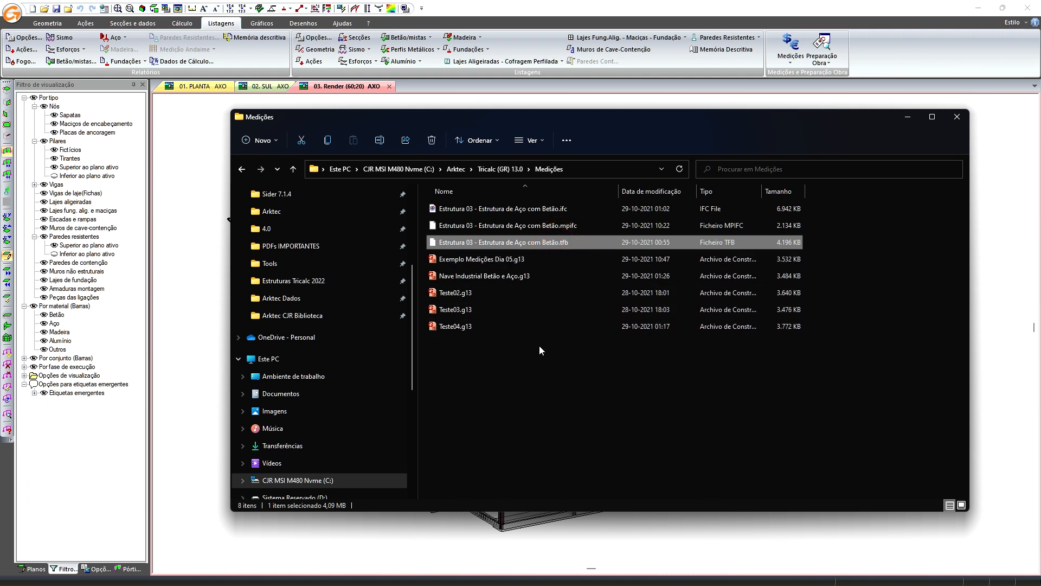
double_click(515, 243)
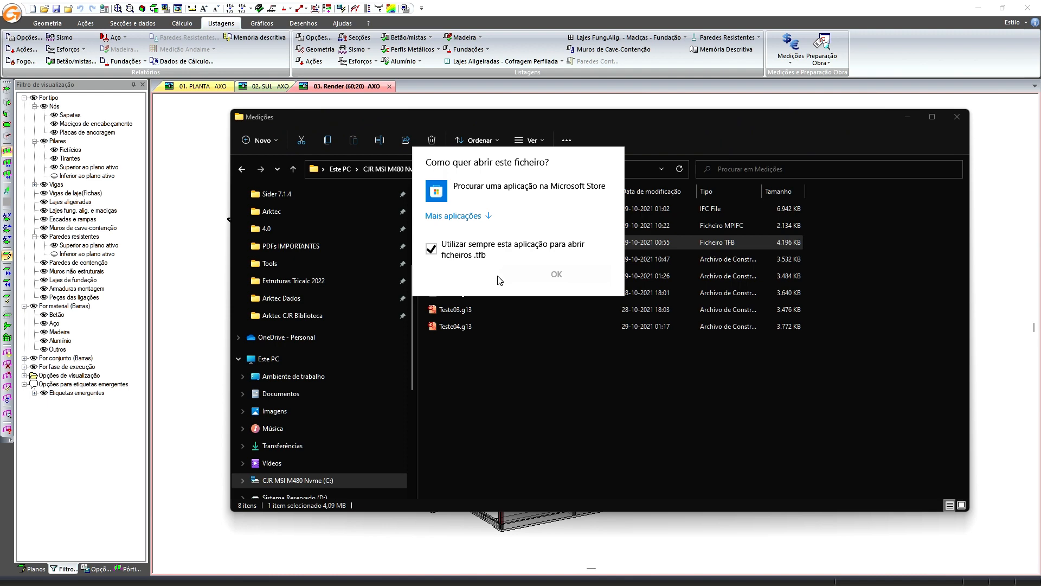
click(483, 193)
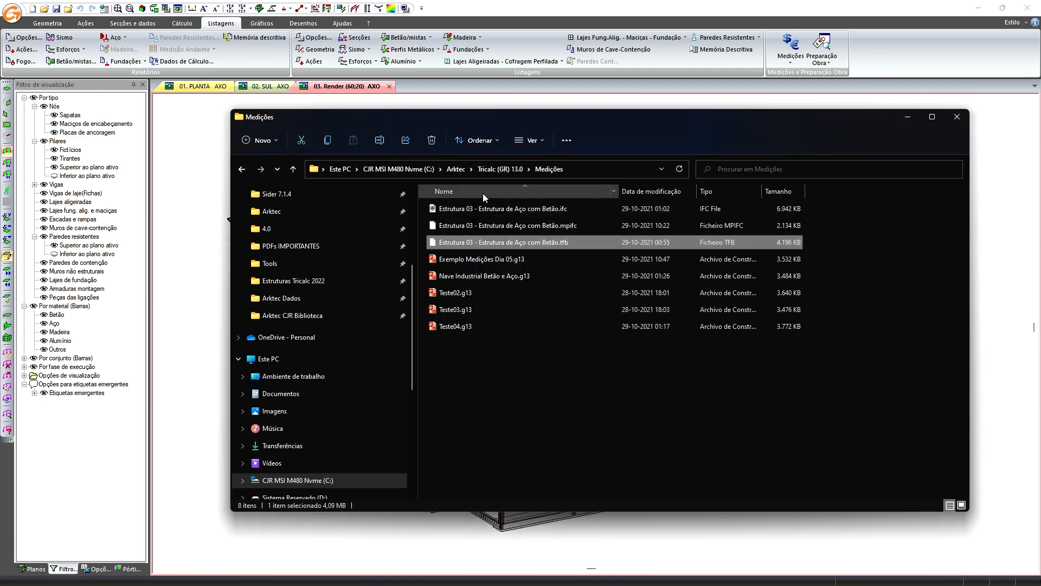
- Launch TricalcFab.exe from the Tricalc (GR) 13.0 folder and maximize its window
click(495, 169)
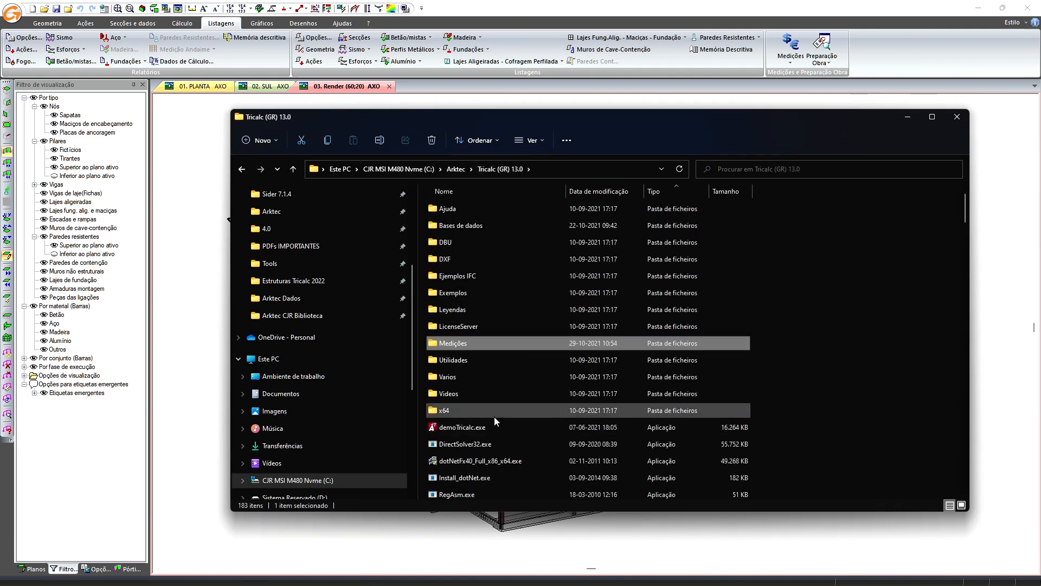
scroll(516, 469, down, 3)
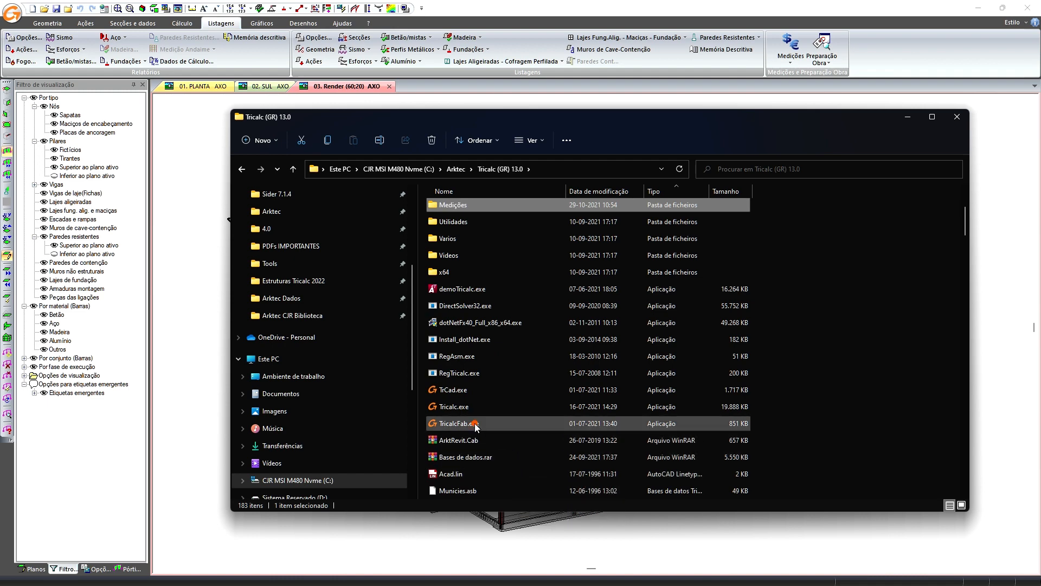
click(494, 424)
double_click(495, 424)
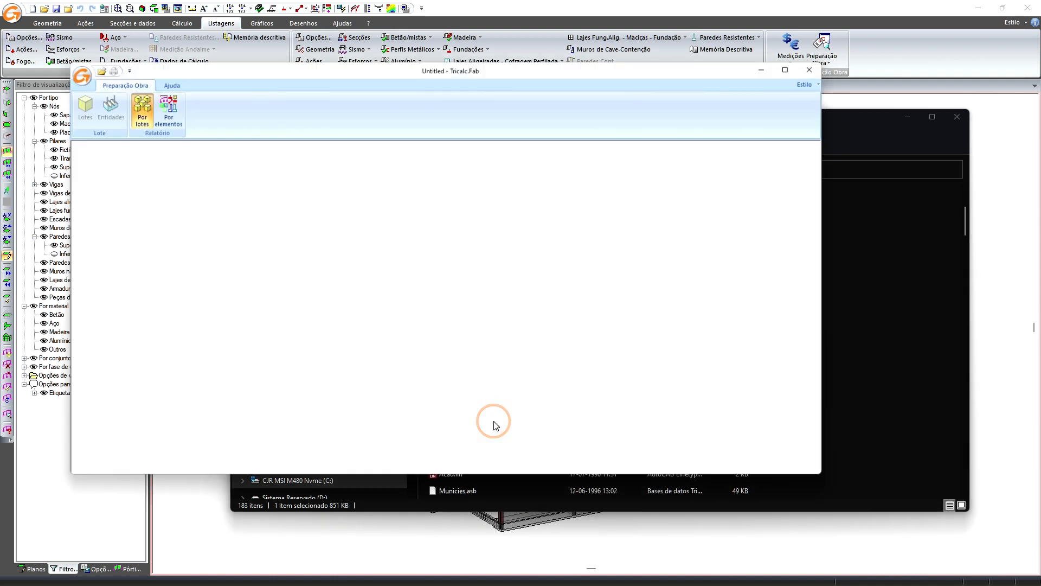
click(796, 67)
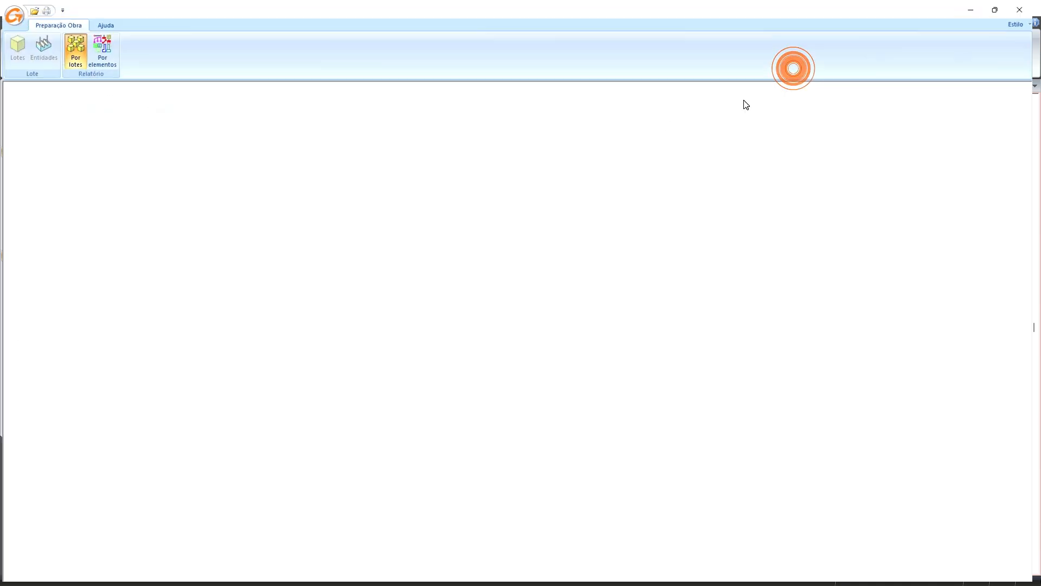
- Open the exported .tfb file of Estrutura 03 from C:\Arktec\Tricalc (GR) 13.0\Medições in Tricalc.Fab
click(21, 17)
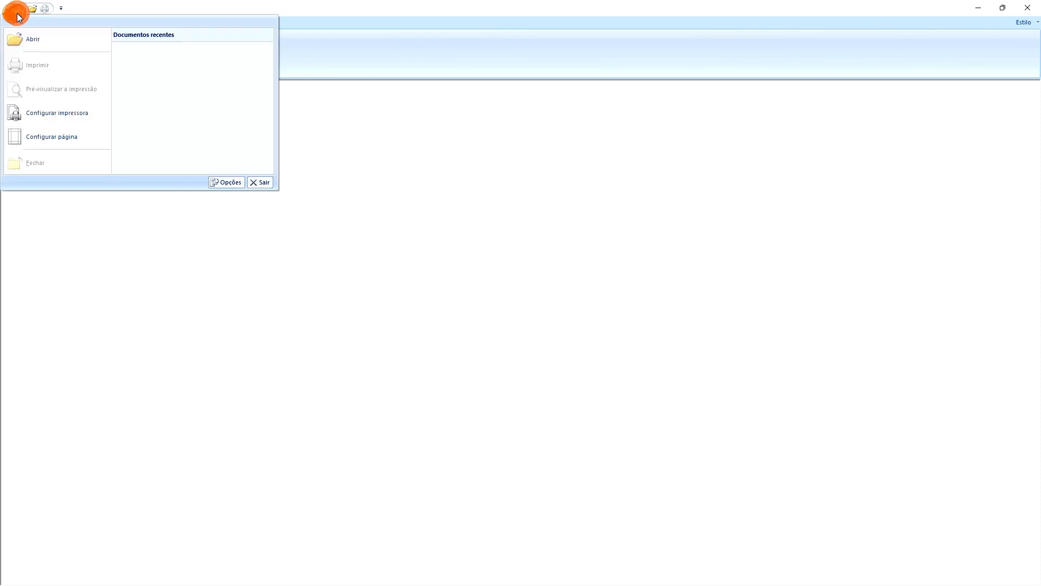
click(25, 38)
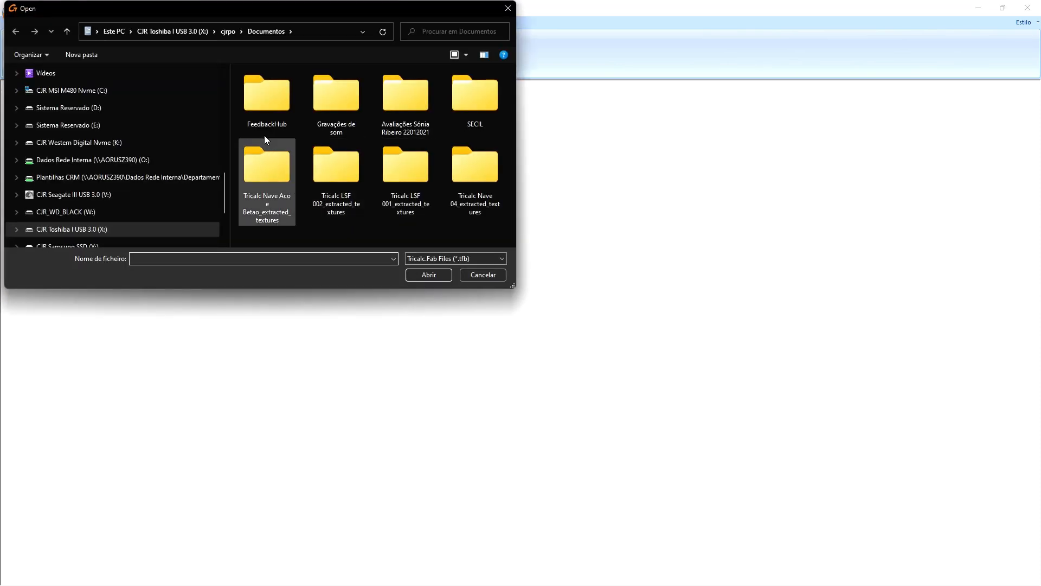
click(117, 91)
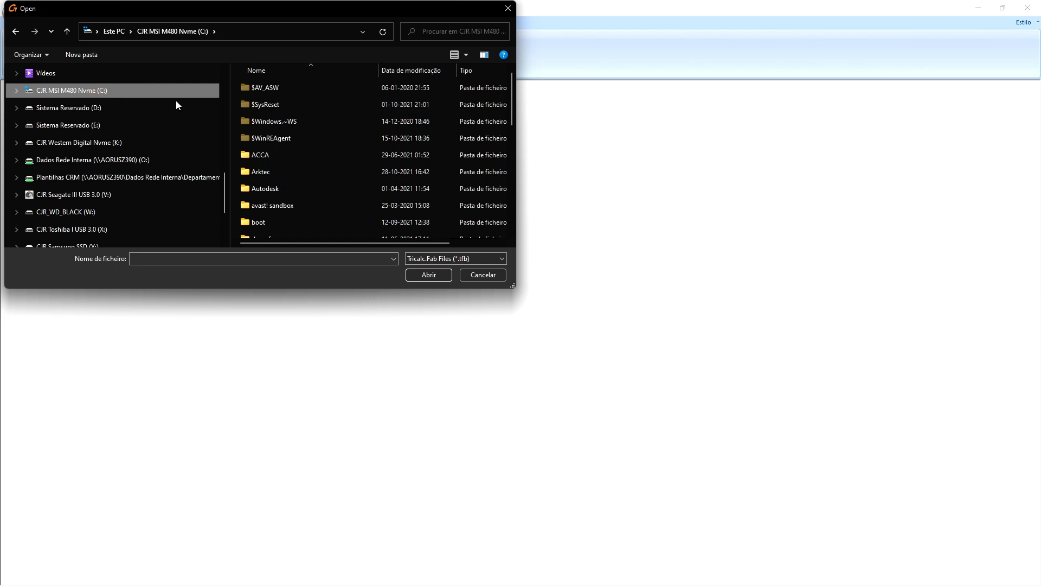
double_click(292, 173)
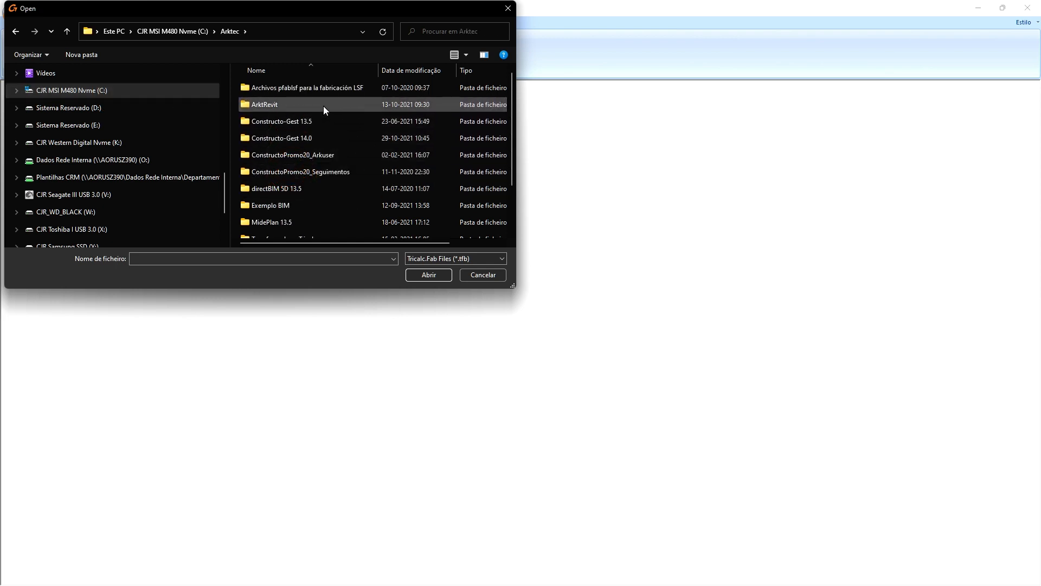
scroll(321, 218, down, 2)
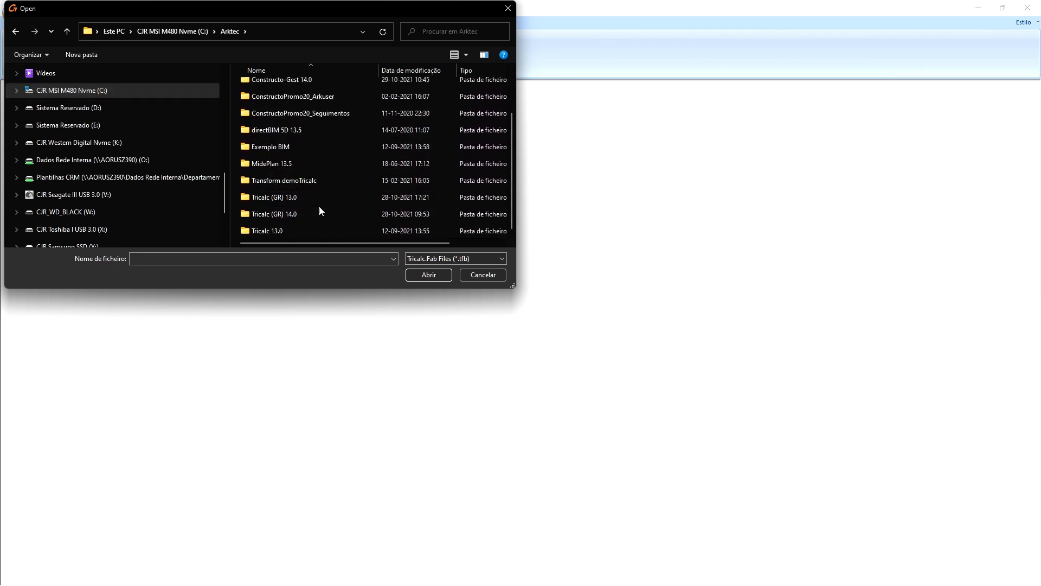
double_click(317, 197)
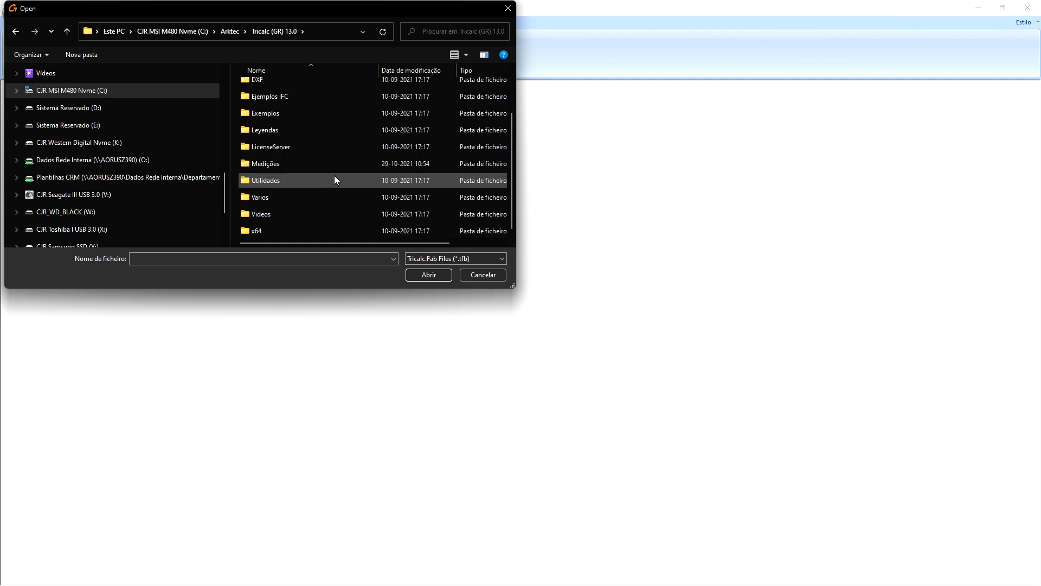
double_click(307, 163)
click(308, 88)
click(429, 274)
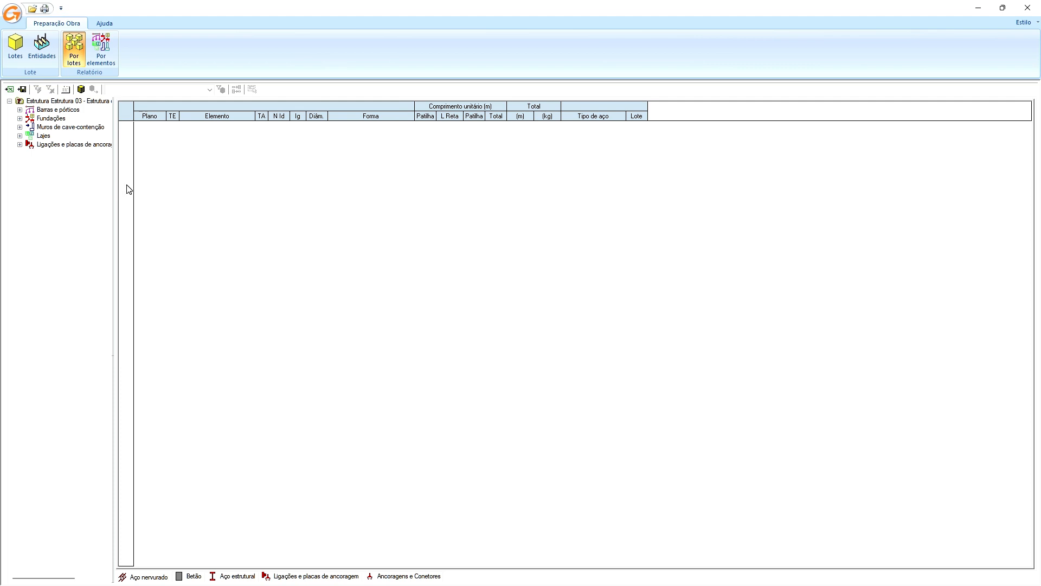
- Widen the structure tree, expand Fundações and Sapatas, and list the reinforcement of Sapata 13
drag(114, 181, 194, 184)
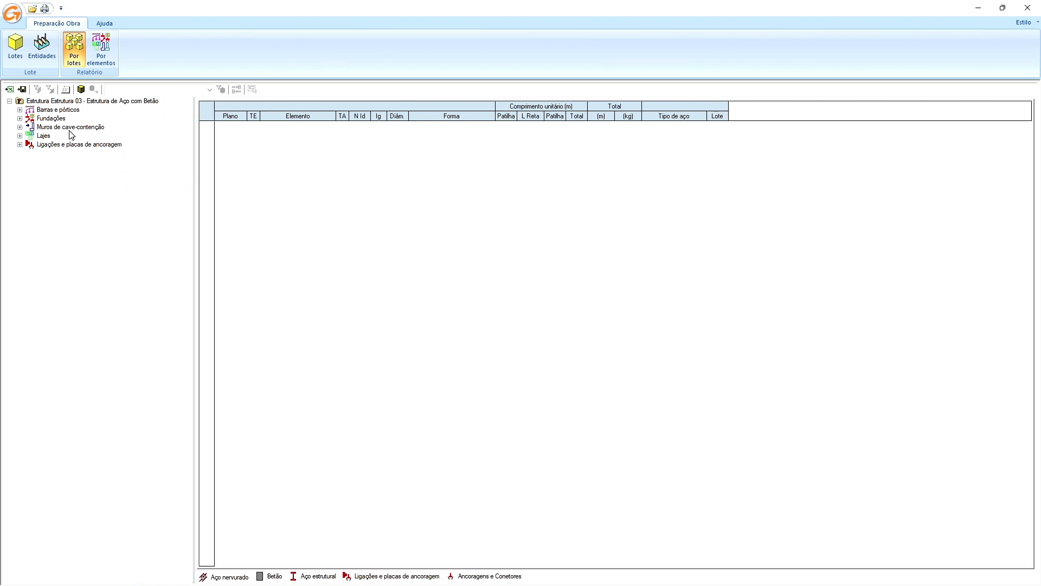
click(20, 119)
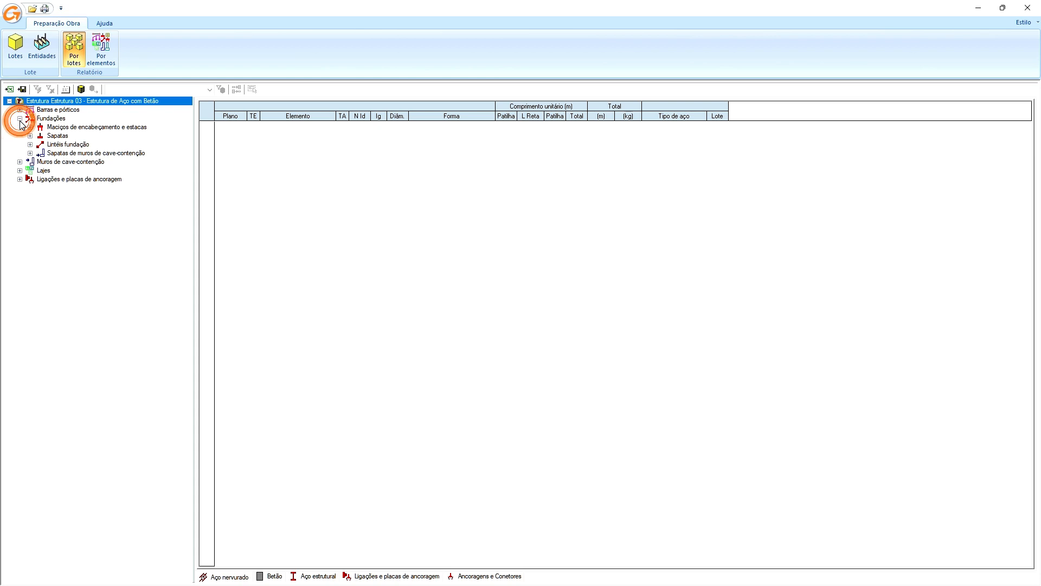
click(29, 136)
click(61, 144)
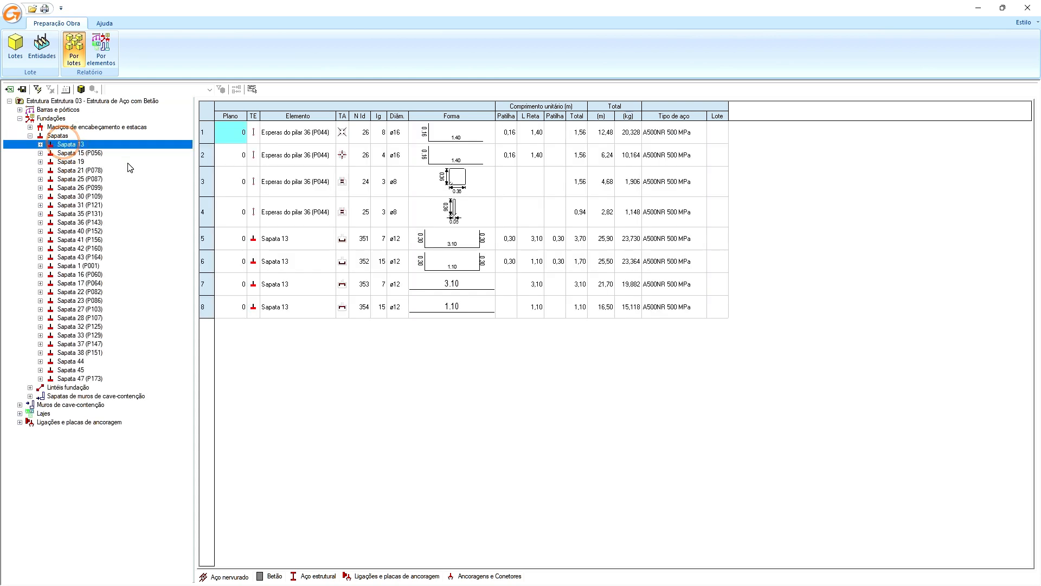
- Review Sapata 13's concrete, structural steel, connection plate and anchor lists, finishing on the ribbed steel list
click(225, 576)
click(275, 577)
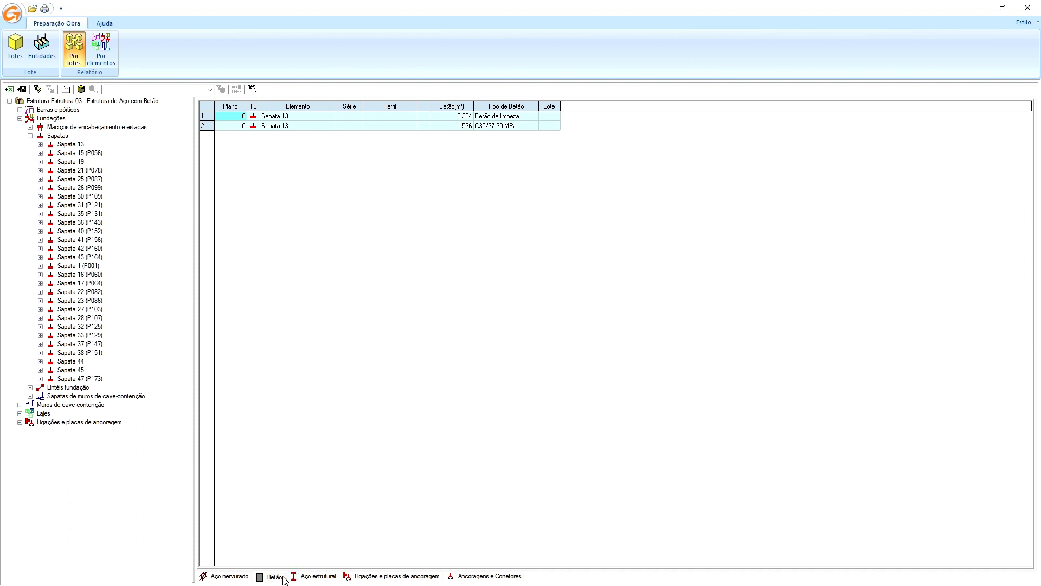
click(325, 577)
click(381, 577)
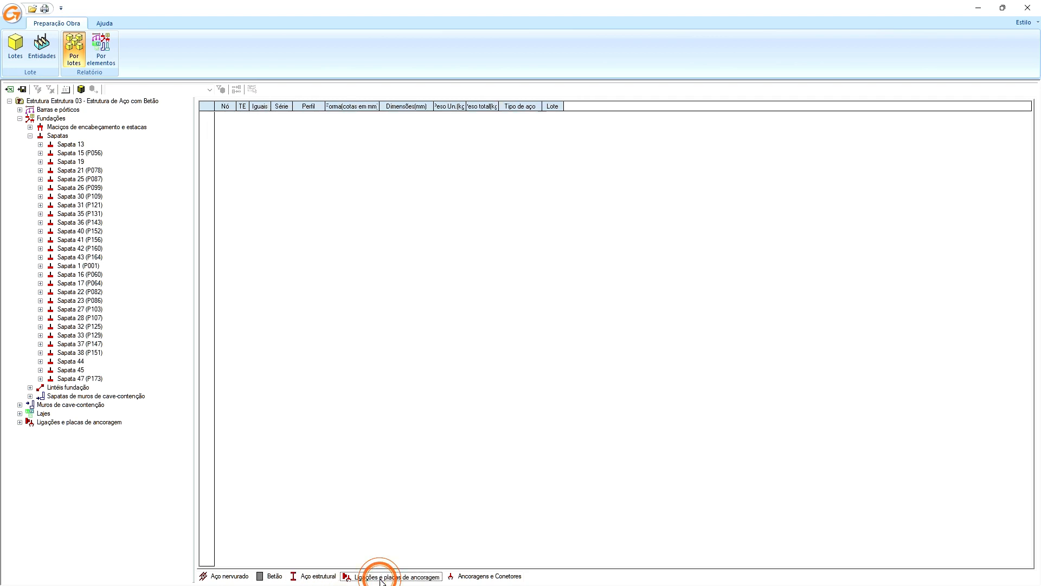
click(476, 578)
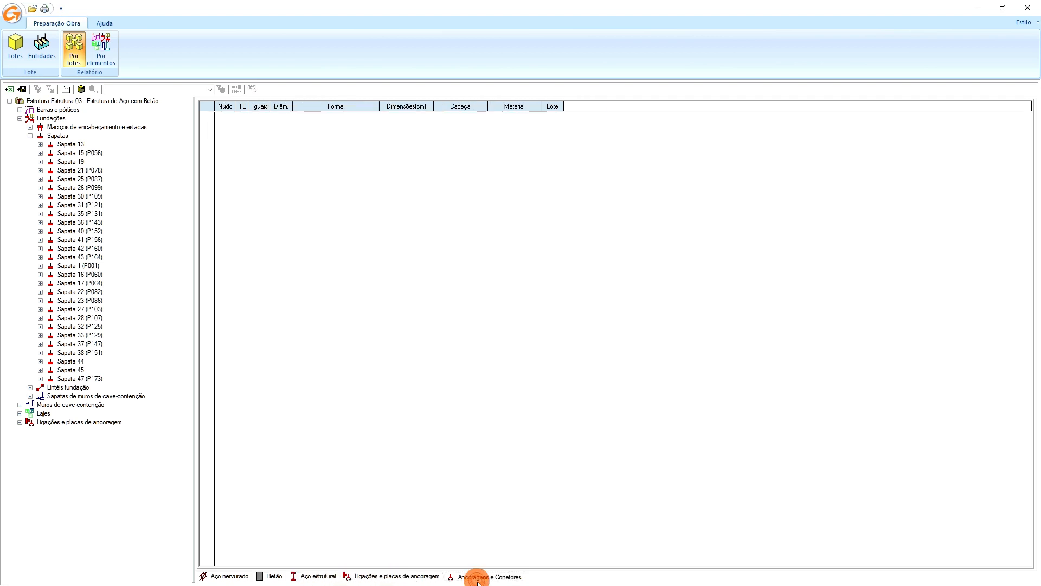
click(242, 577)
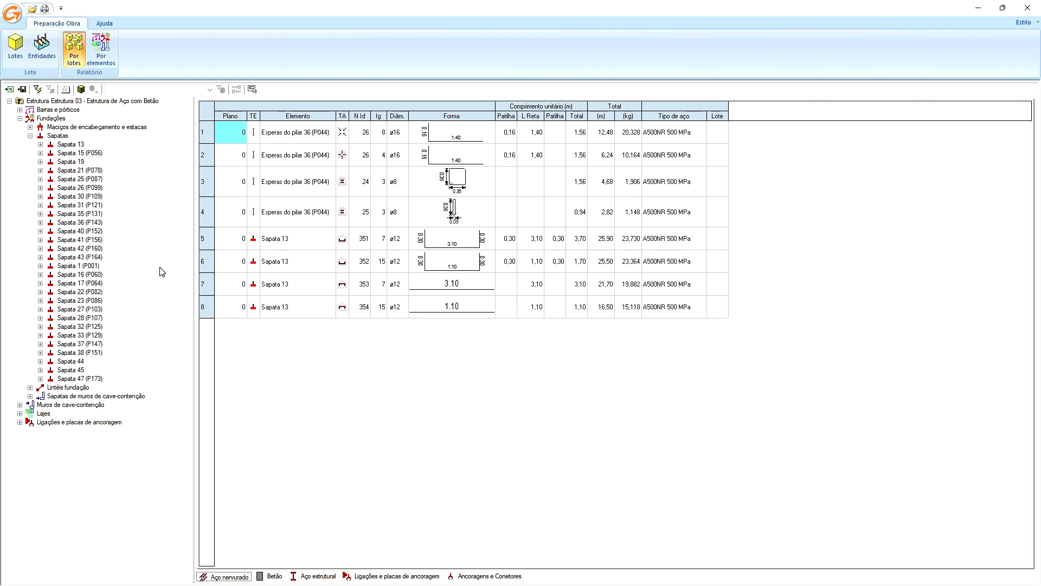
- Create a new entity with code 220001 and name "Empresa Fornecimento Betão Lda"
click(46, 54)
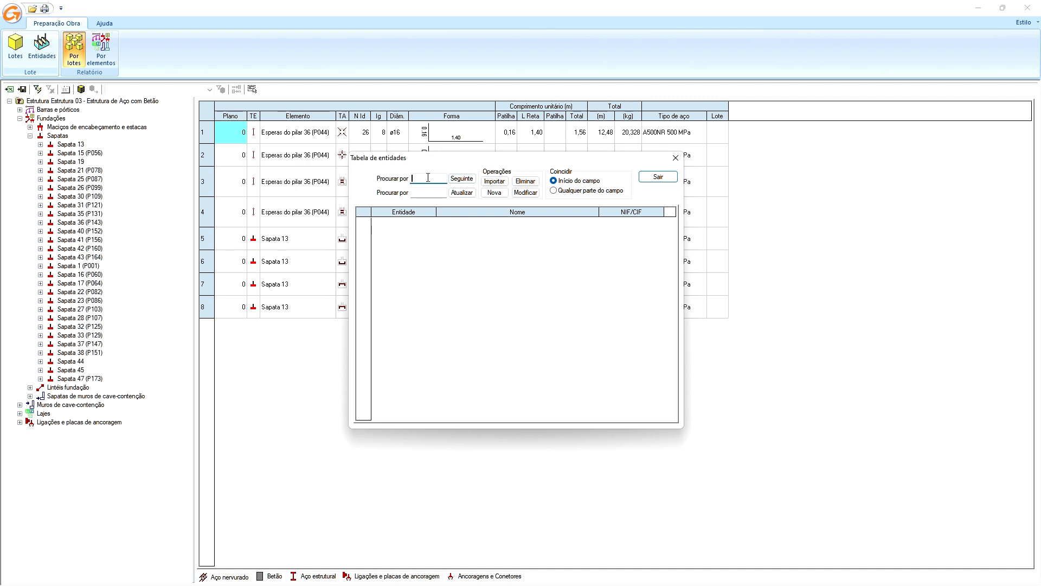
click(491, 193)
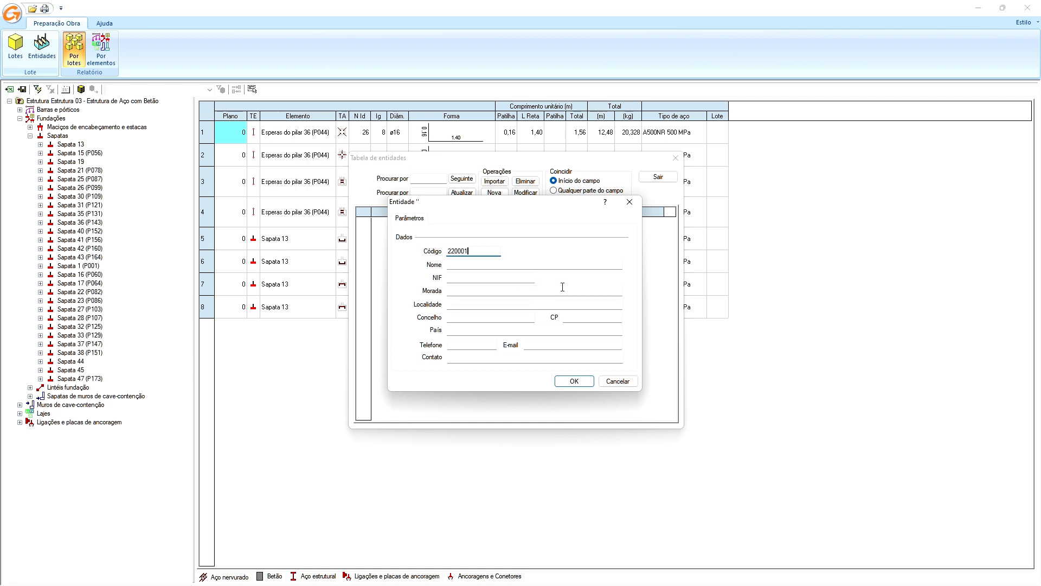
click(451, 263)
text(Empo)
text(esa )
text(Fornecem)
key(BackSpace)
key(BackSpace)
text(imento Betão LÇda)
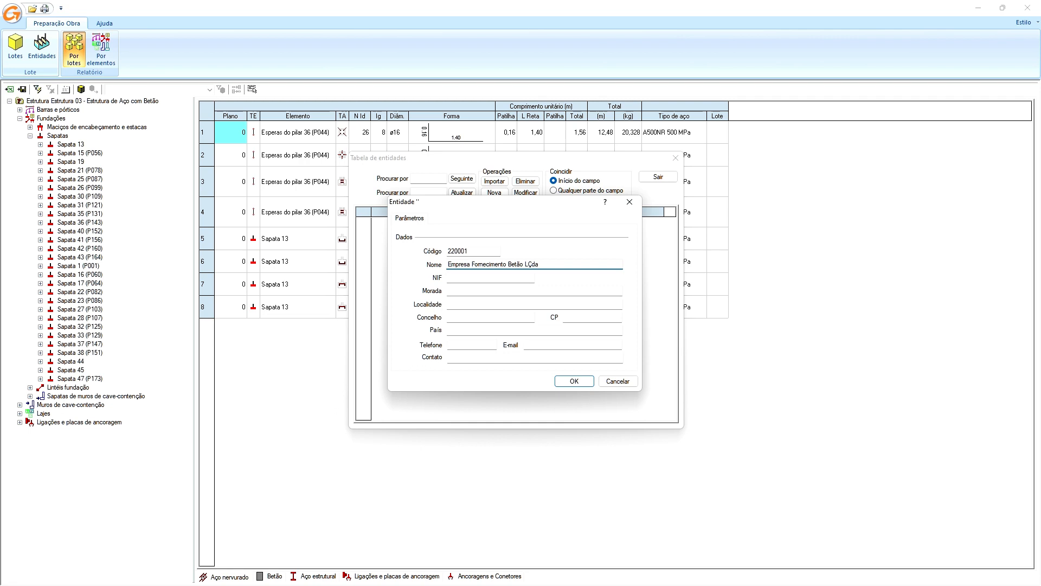
key(BackSpace)
- Fill in the concrete supplier's address and locality and save the entity
click(459, 291)
text(sdvs)
click(470, 303)
text(fsf)
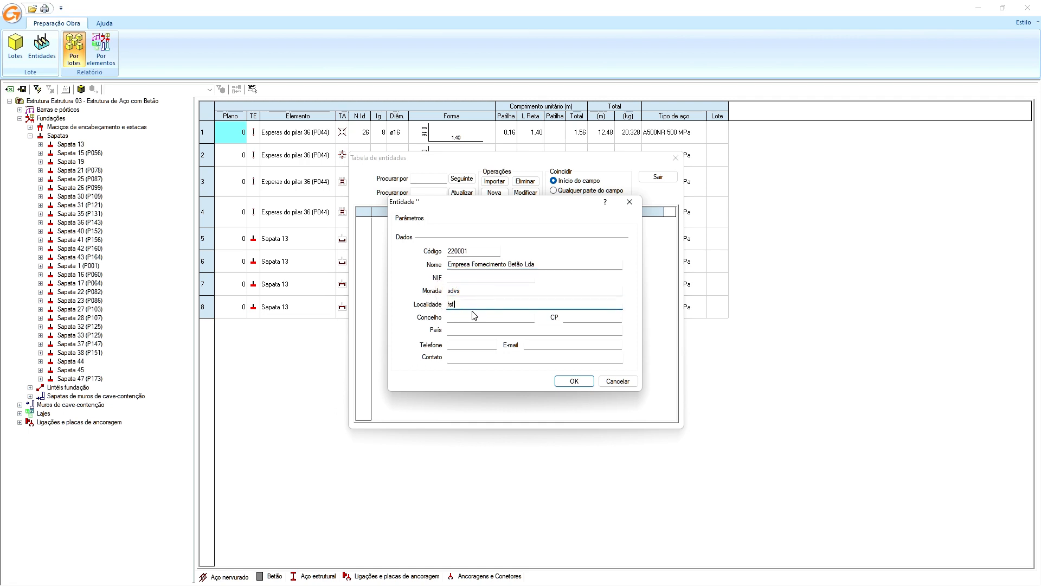
click(583, 382)
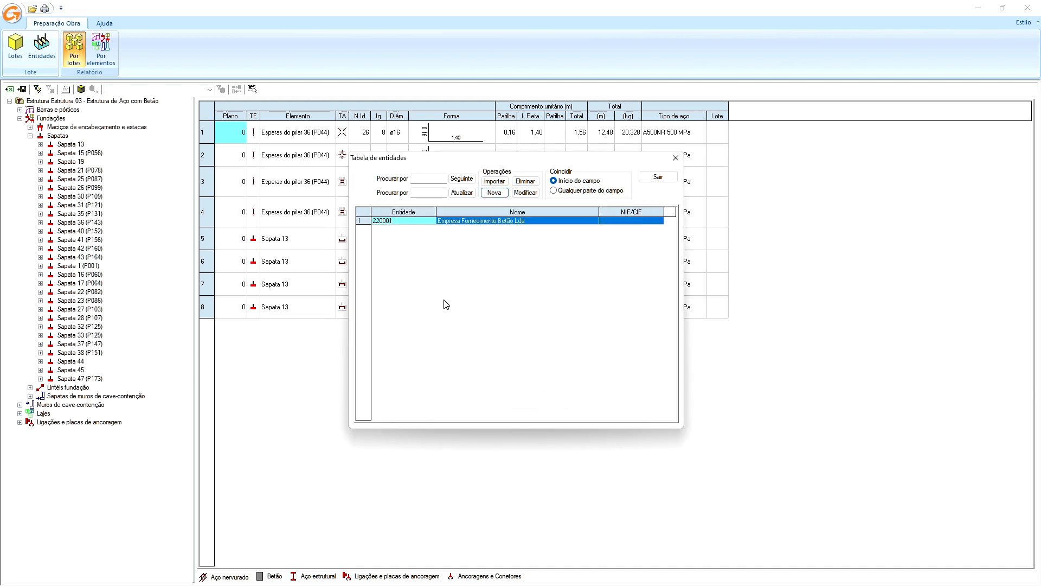
- Create a new entity with code 220002 and name "Empresa Fornecedora de Aço SA"
click(494, 192)
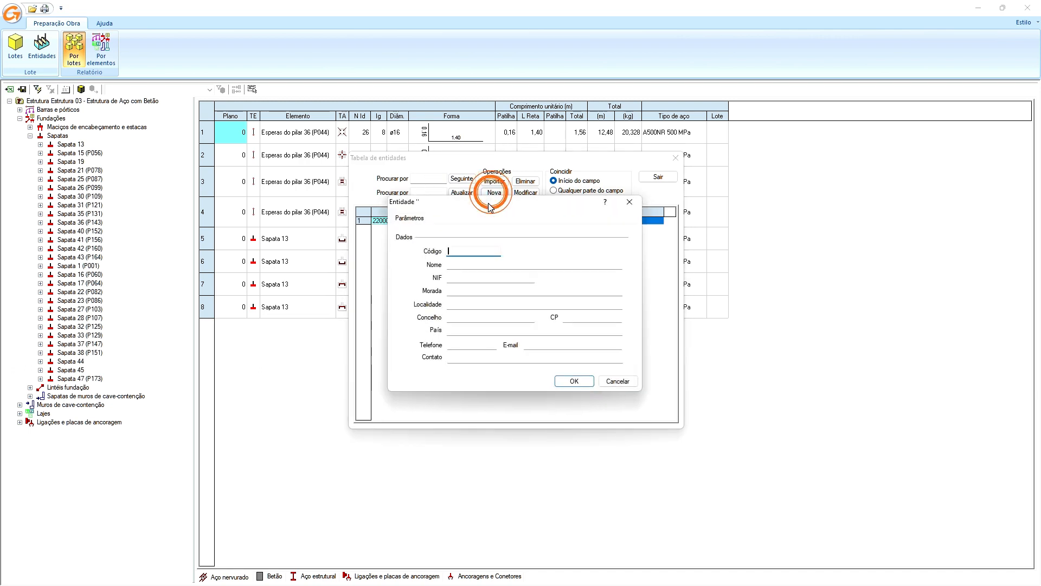
click(480, 250)
drag(477, 201, 536, 244)
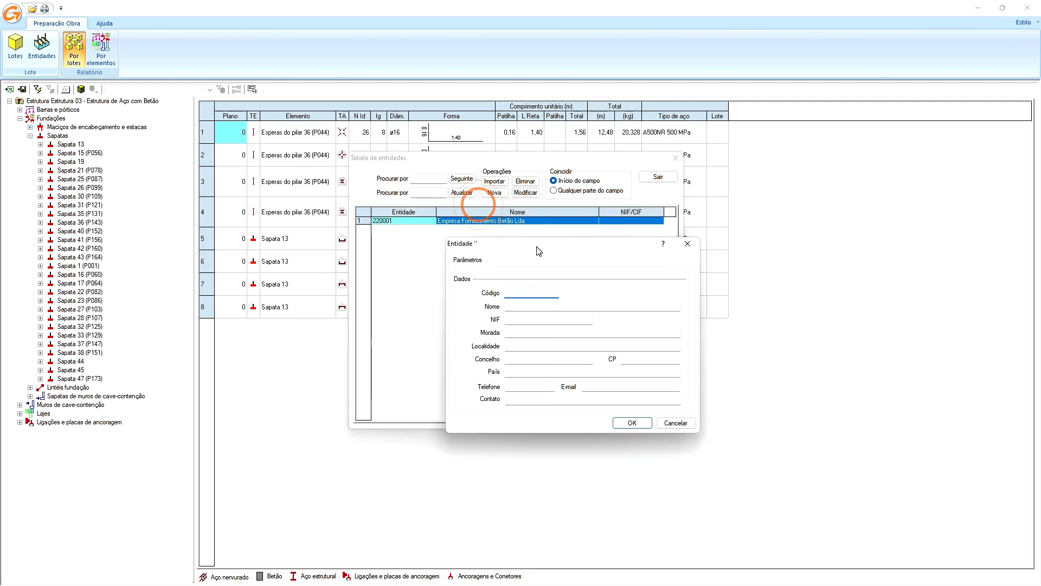
text(220002)
click(525, 307)
text(Empresa Fornecedora de Aço L)
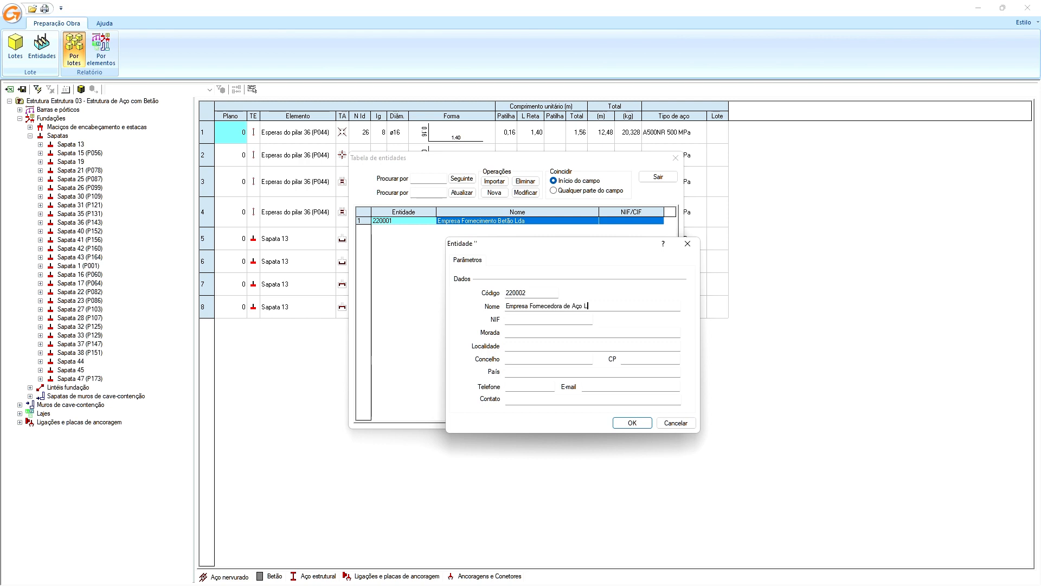
key(BackSpace)
text(SA)
- Fill in the steel supplier's address details, save the entity and close the entity table
click(518, 332)
text(sdfs)
click(520, 357)
text(sdfsa)
click(639, 424)
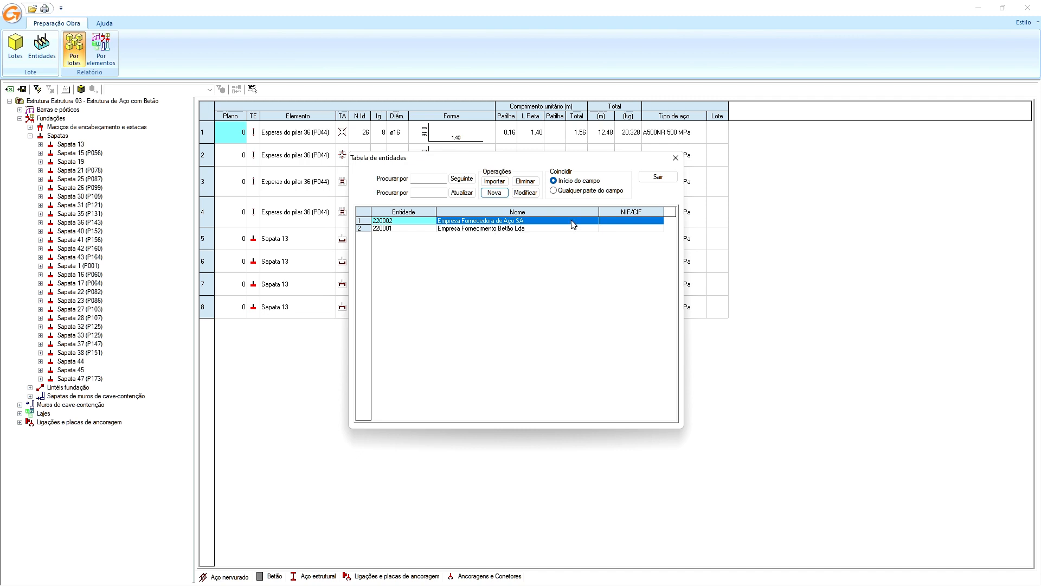
double_click(391, 220)
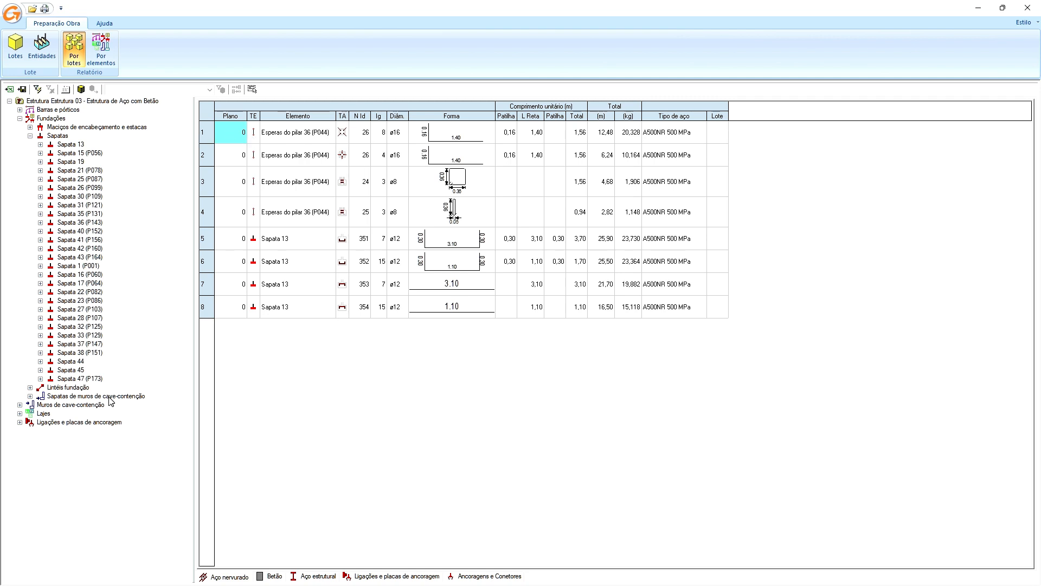
- Expand Sapata 13's concrete branch and compare its Betão and Betão de limpeza entries in the concrete list
click(40, 144)
click(51, 162)
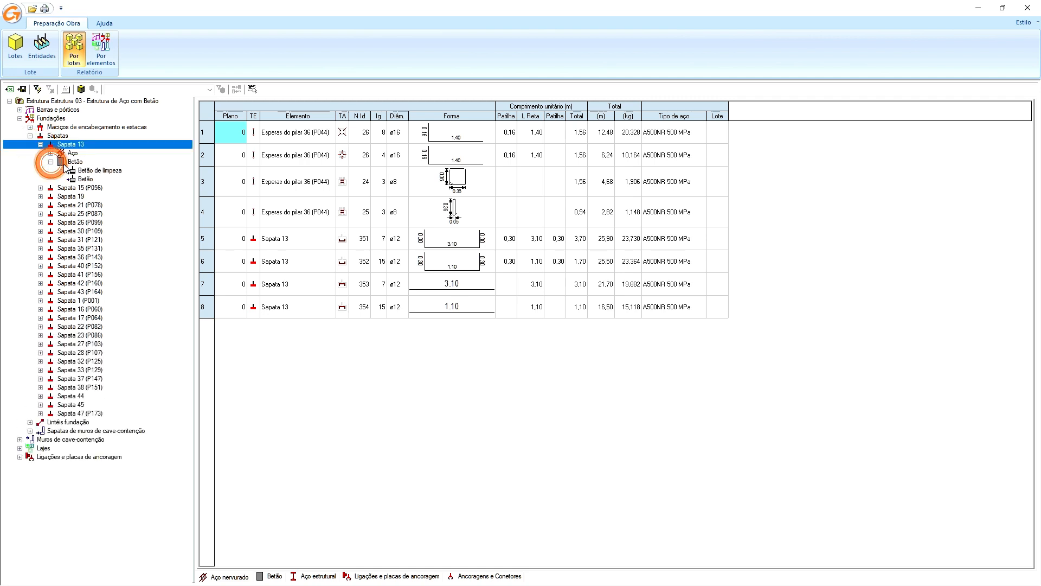
click(74, 170)
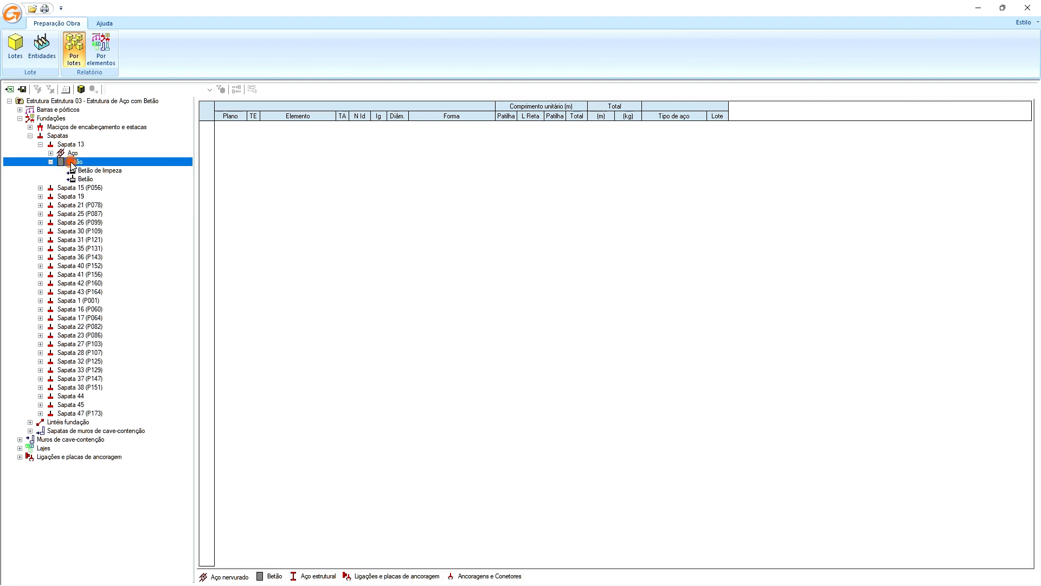
click(73, 180)
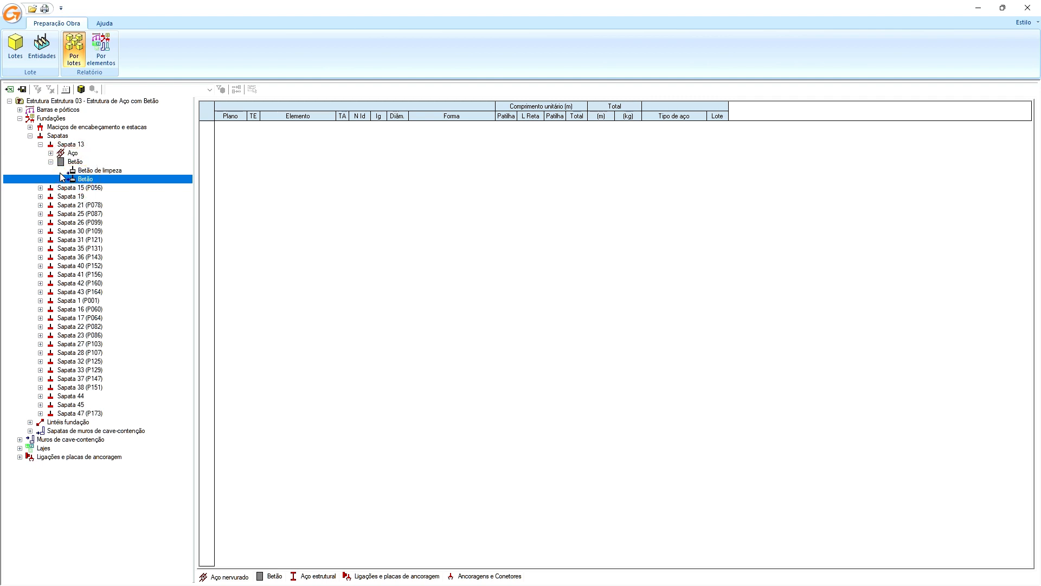
click(261, 576)
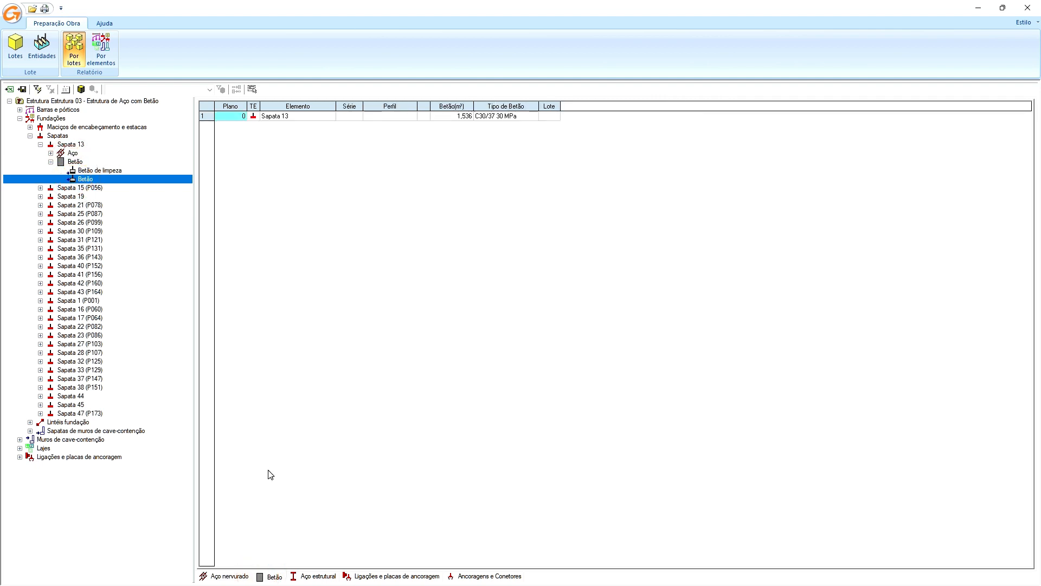
click(85, 172)
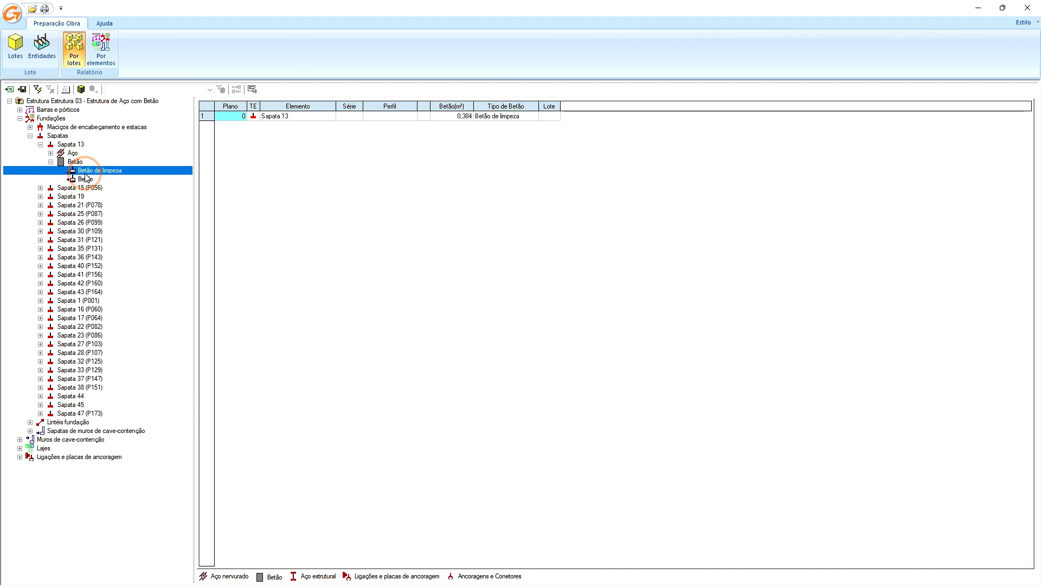
click(87, 181)
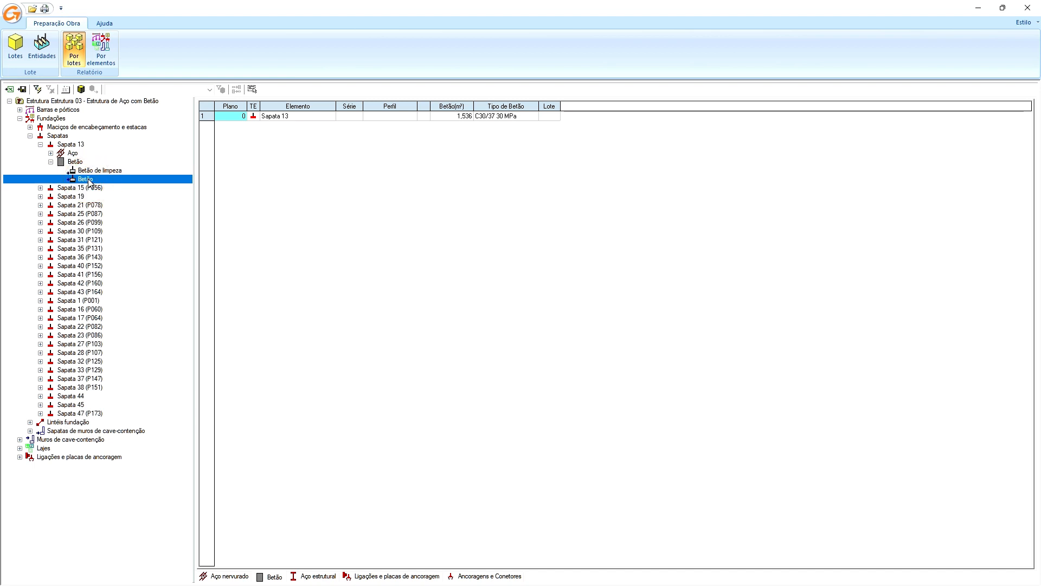
click(89, 170)
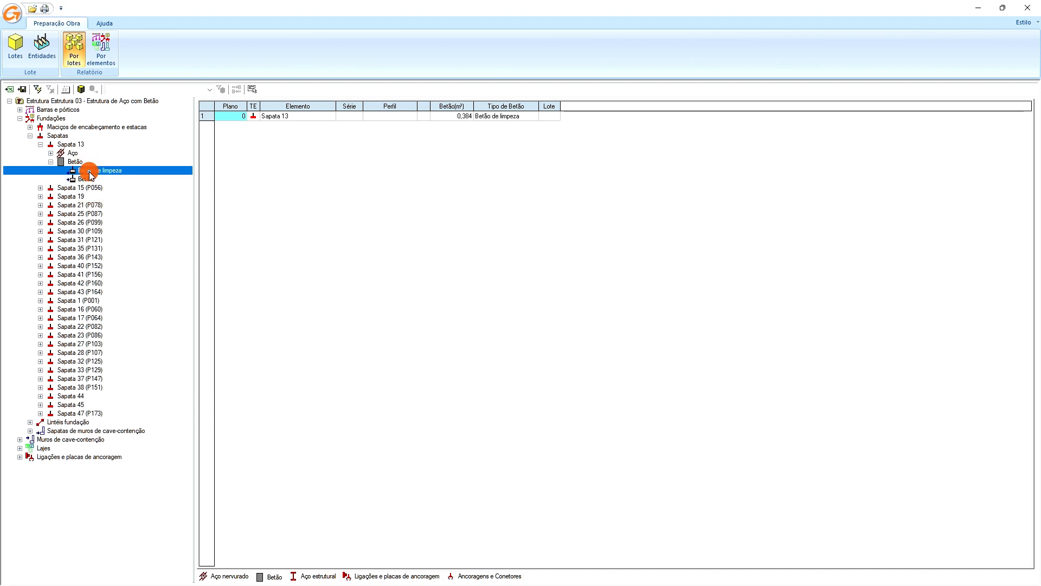
- Expand Sapata 15's concrete branch, review its Betão entry and return to Sapata 13's Betão de limpeza
click(40, 188)
click(51, 205)
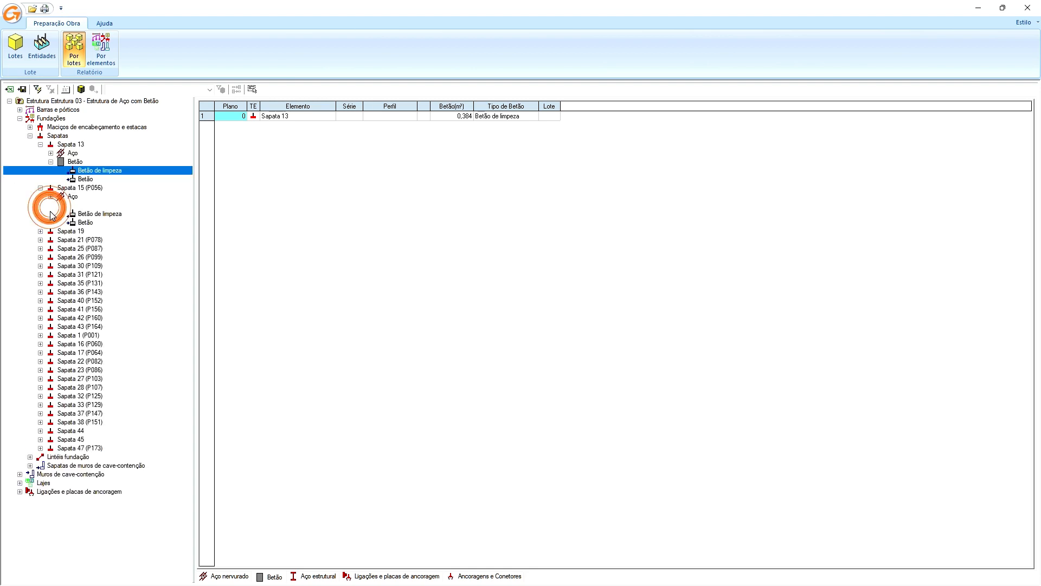
click(84, 222)
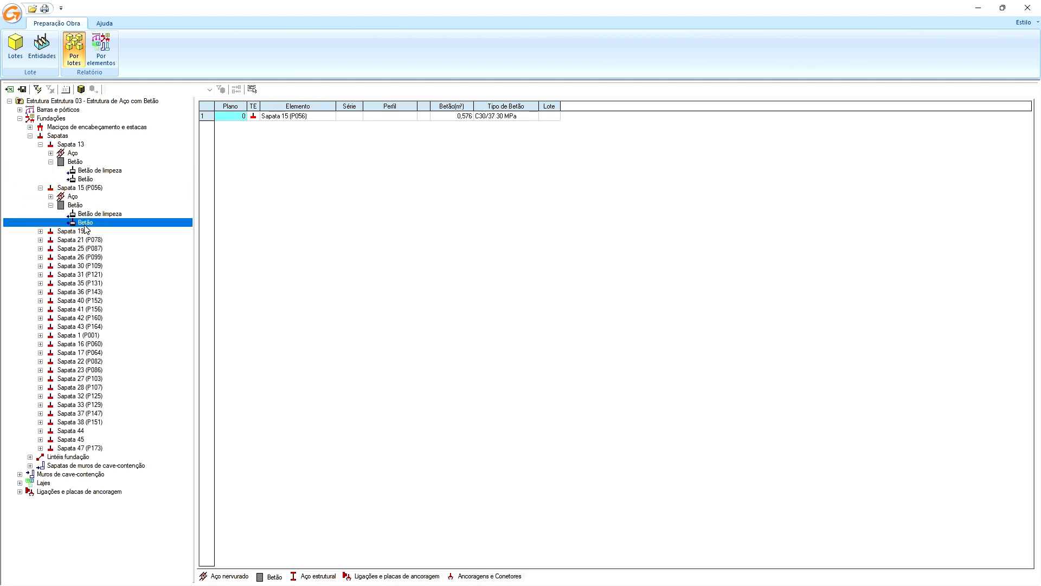
click(89, 179)
click(88, 170)
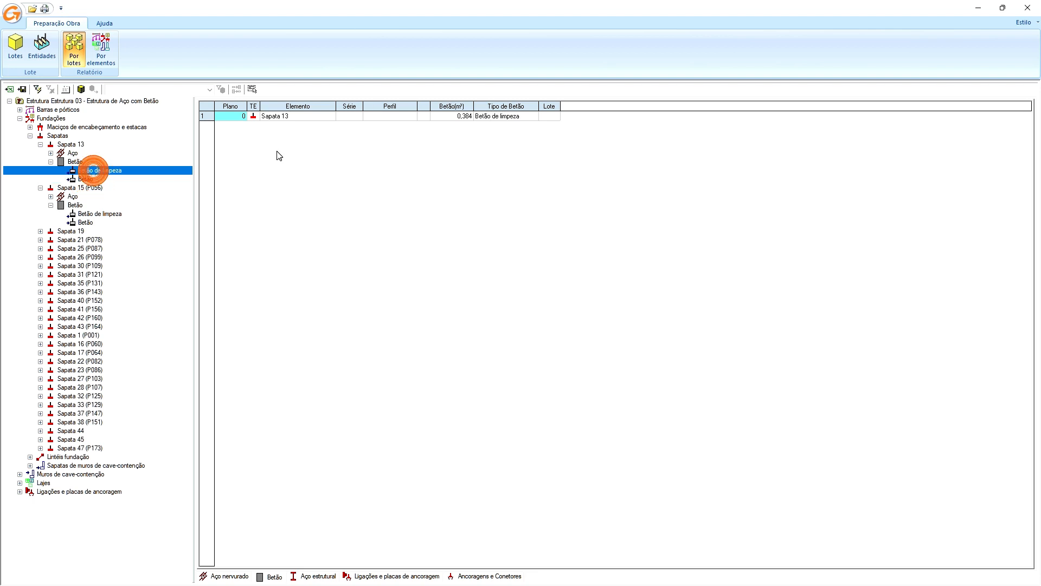
- Create a lot with code L-001 and description "Betão Sapatas - Forn 01" in the lot table
click(548, 118)
click(549, 118)
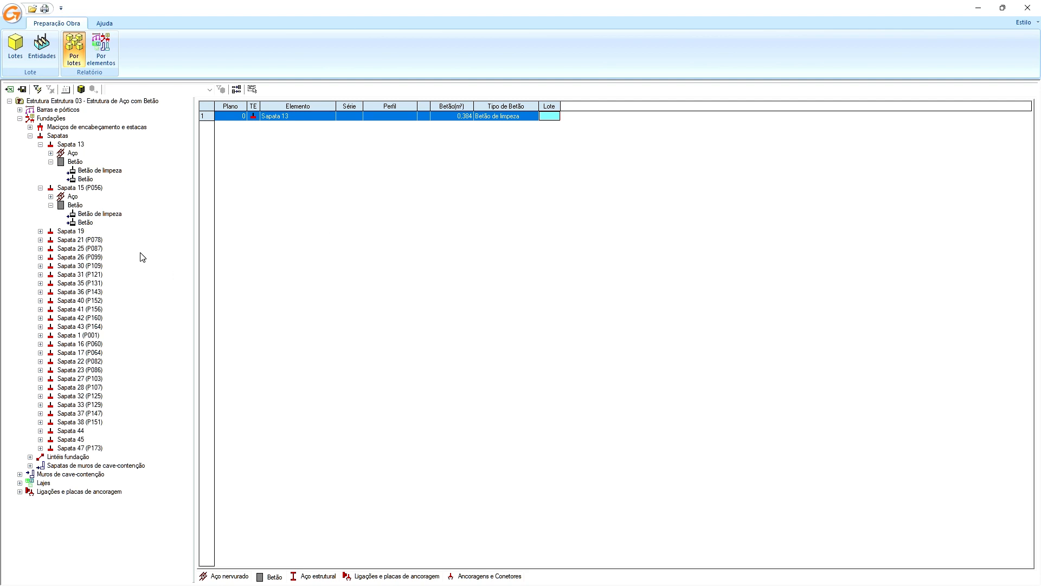
click(84, 90)
click(330, 199)
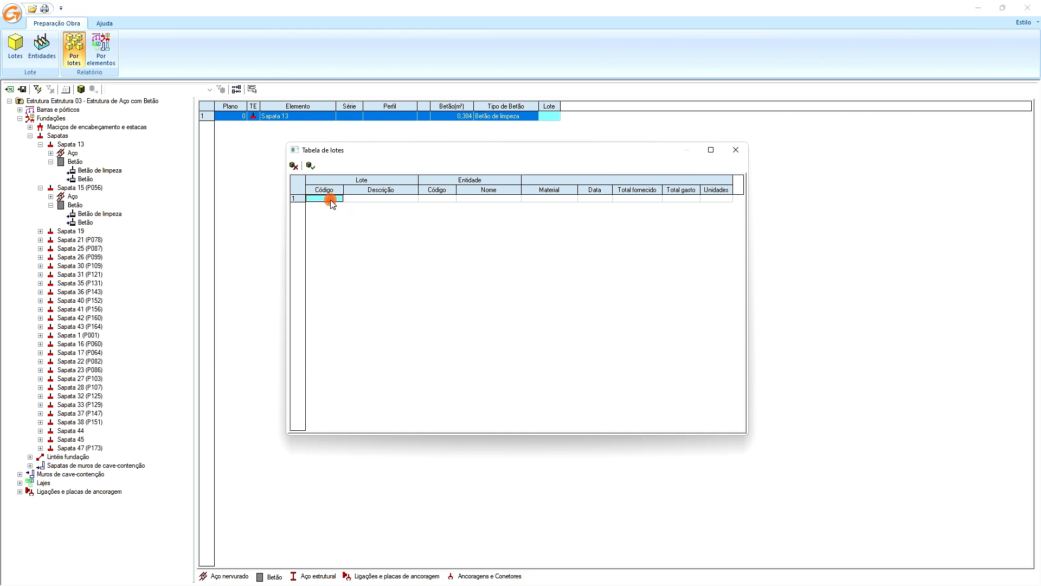
text(L-001)
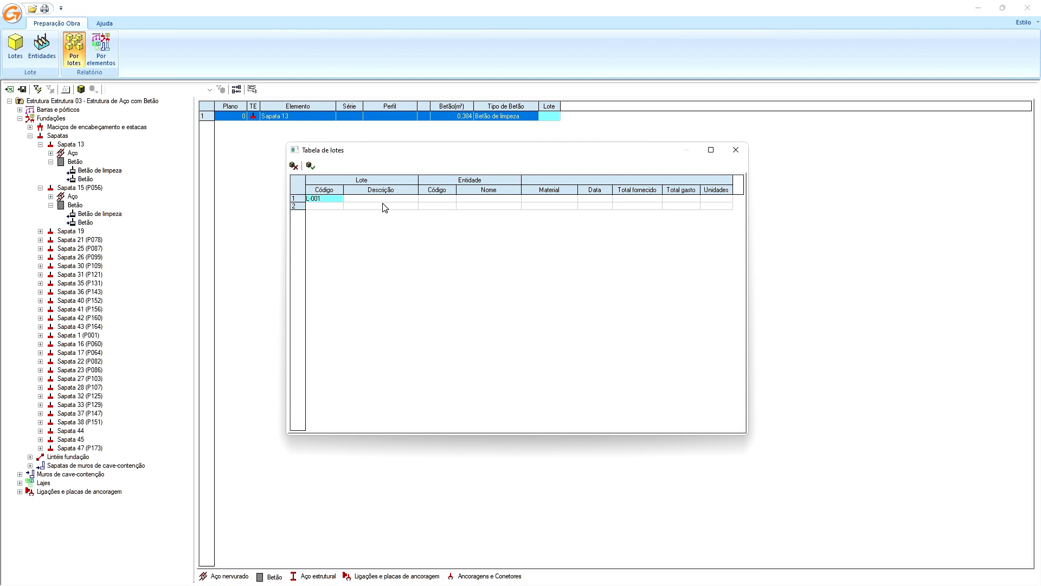
click(383, 199)
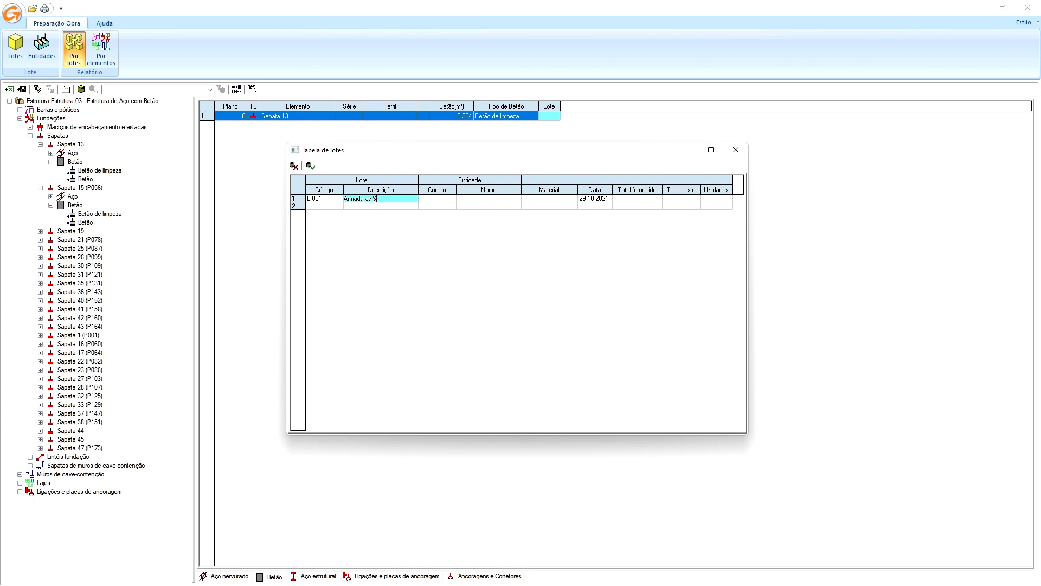
key(BackSpace)
key(BackSpace)
key(BackSpace)
key(BackSpace)
key(BackSpace)
key(BackSpace)
key(BackSpace)
key(BackSpace)
key(BackSpace)
key(BackSpace)
key(BackSpace)
key(BackSpace)
- Assign supplier entity 220001 and the material Betão to lot L-001
click(437, 199)
click(454, 199)
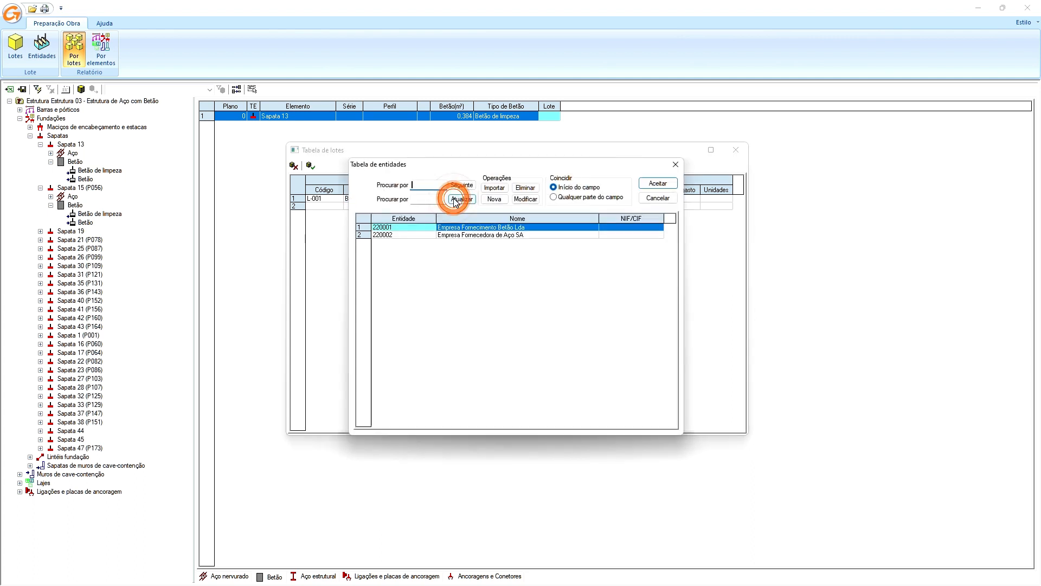
click(484, 228)
double_click(485, 228)
click(550, 199)
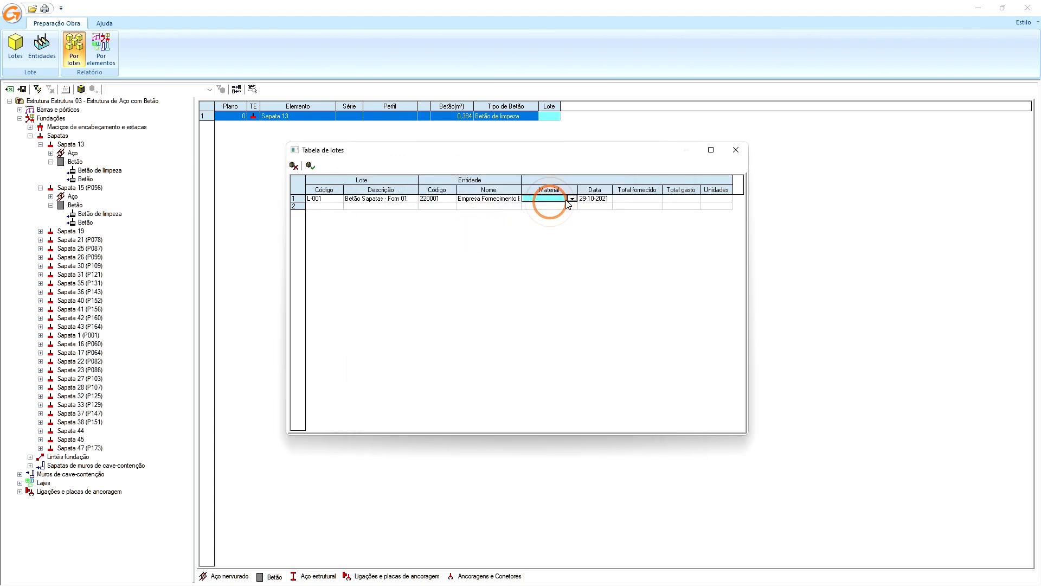
click(572, 198)
click(547, 206)
- Set lot L-001's total supplied to 24 m³, save the lot table and close it
click(637, 200)
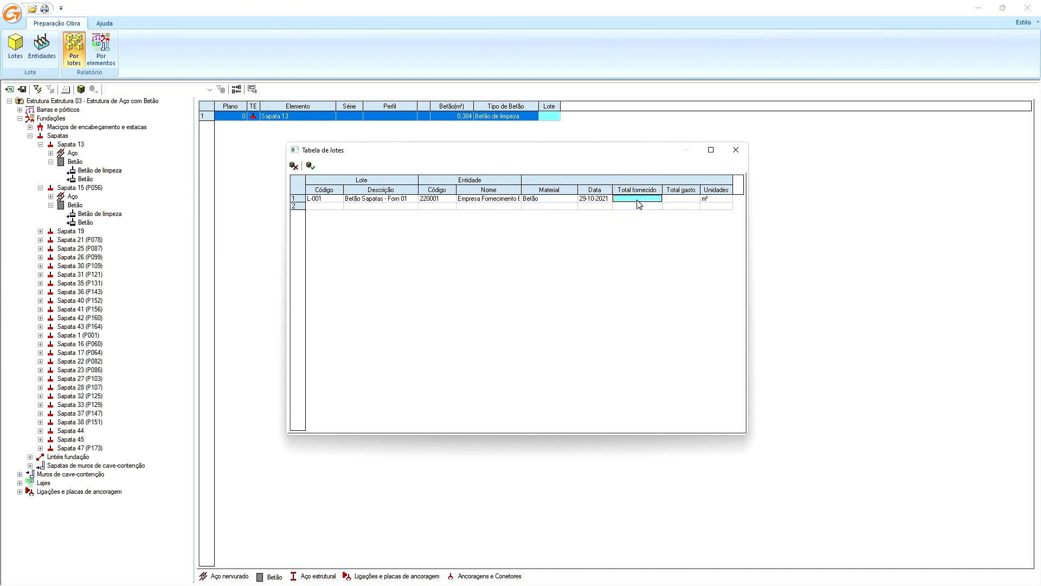
text(24)
key(Return)
click(675, 198)
click(684, 206)
click(310, 166)
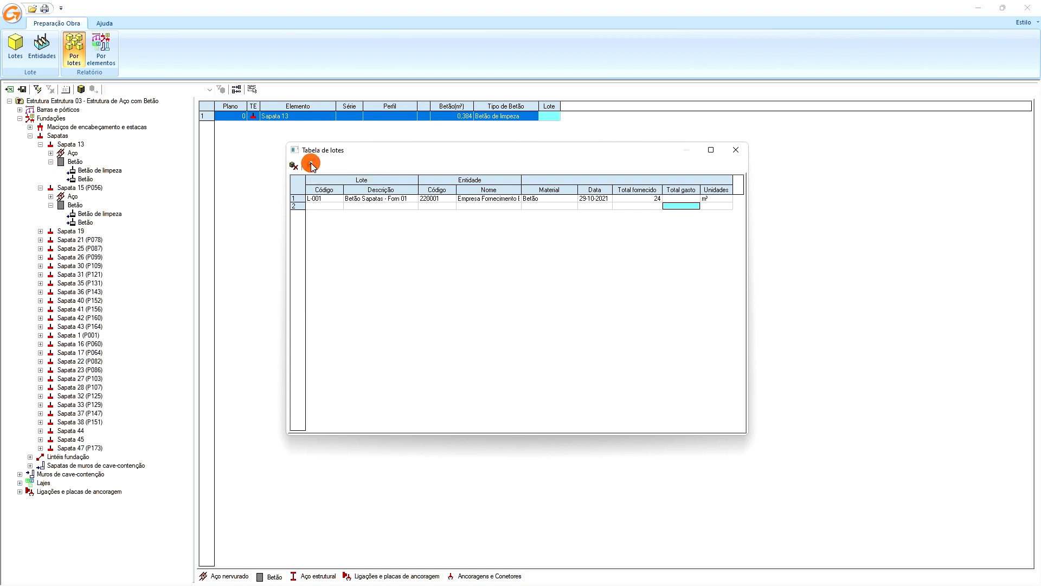
click(736, 150)
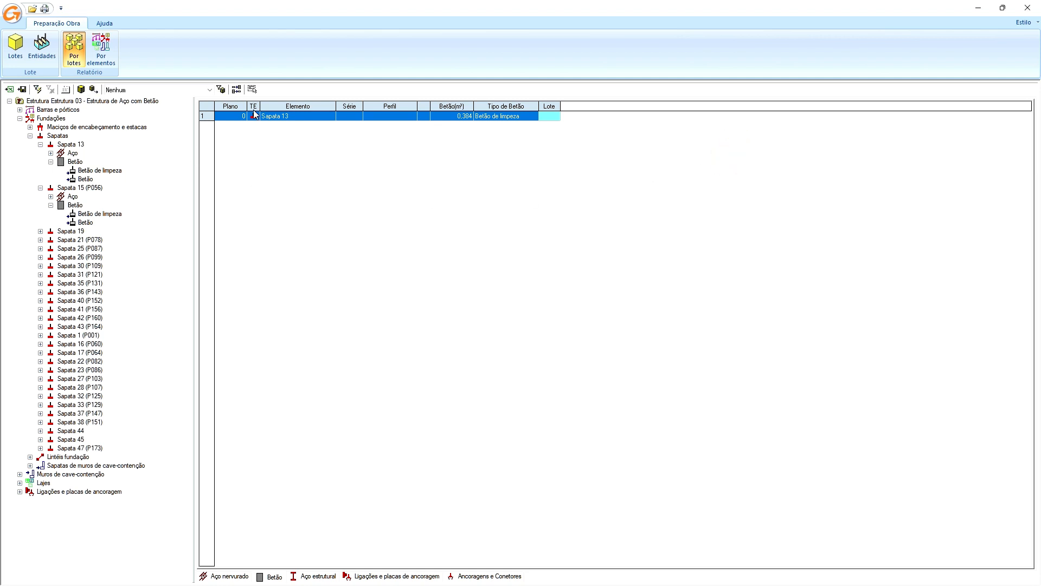
- Choose lot L-001 Betão Sapatas - Forn 01 and assign it to the Betão entry of Sapata 13
click(550, 117)
click(97, 94)
click(86, 180)
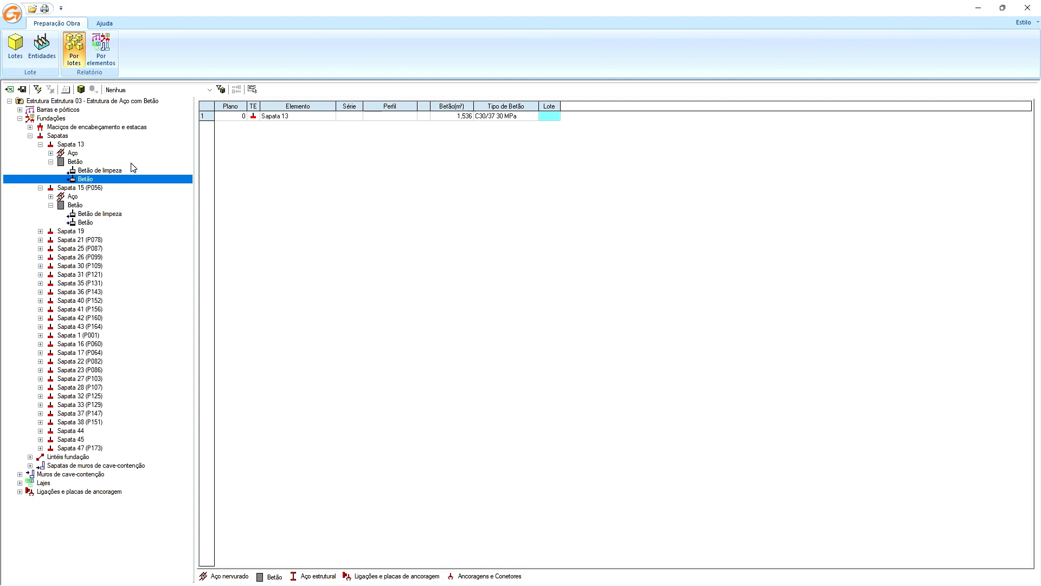
key(alt)
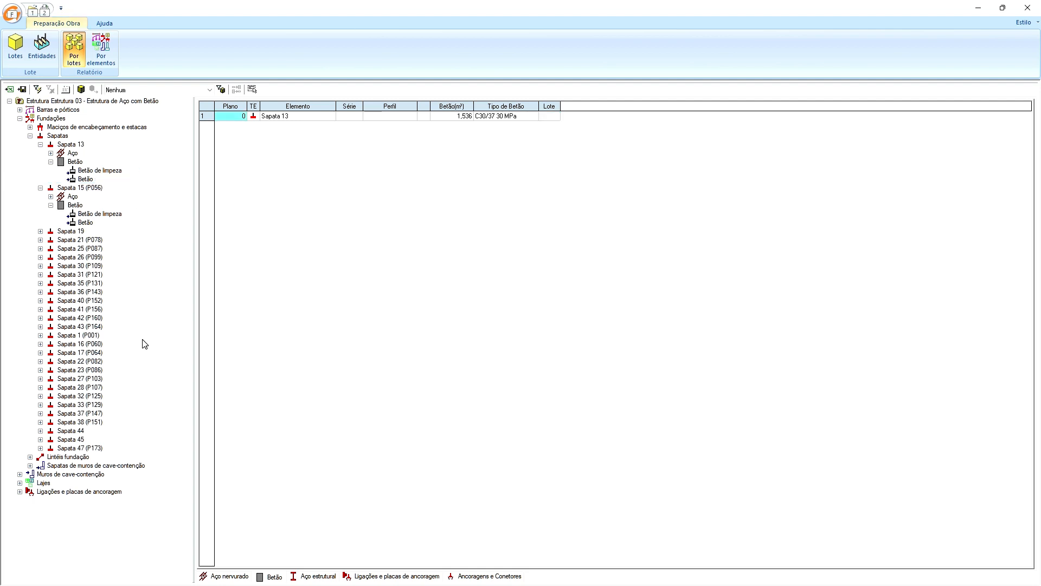
click(210, 120)
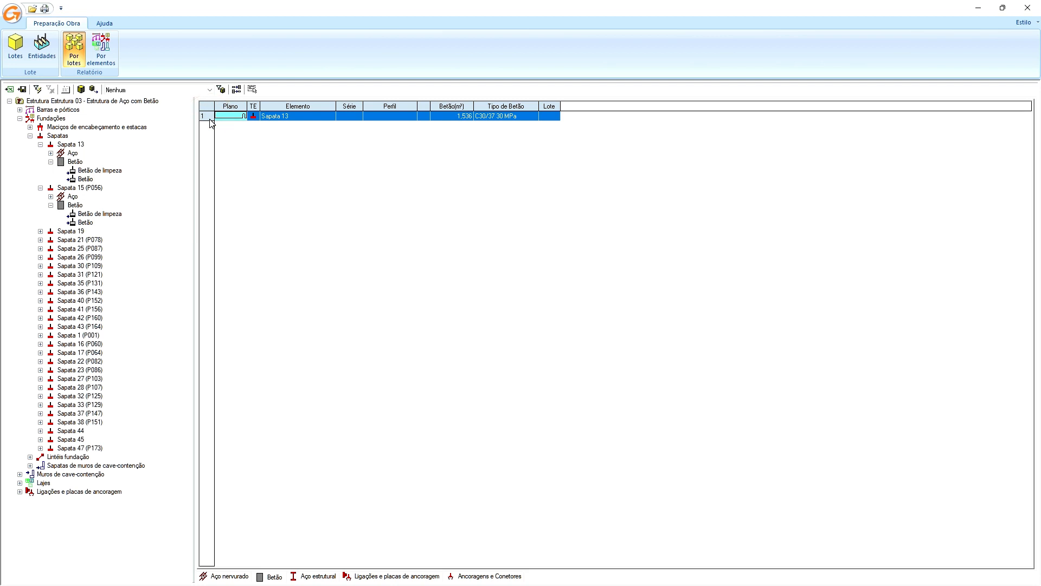
click(209, 90)
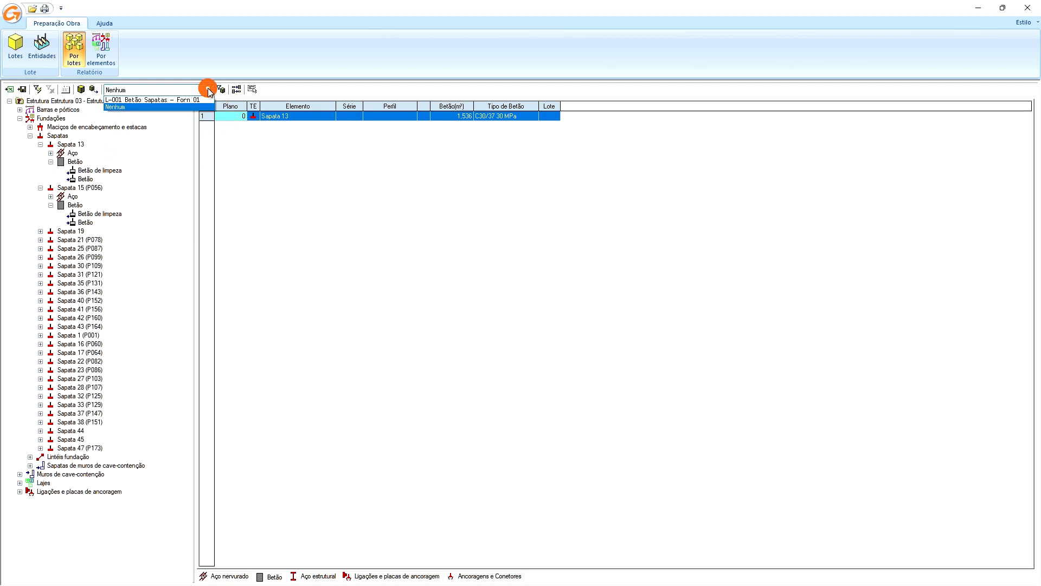
click(176, 100)
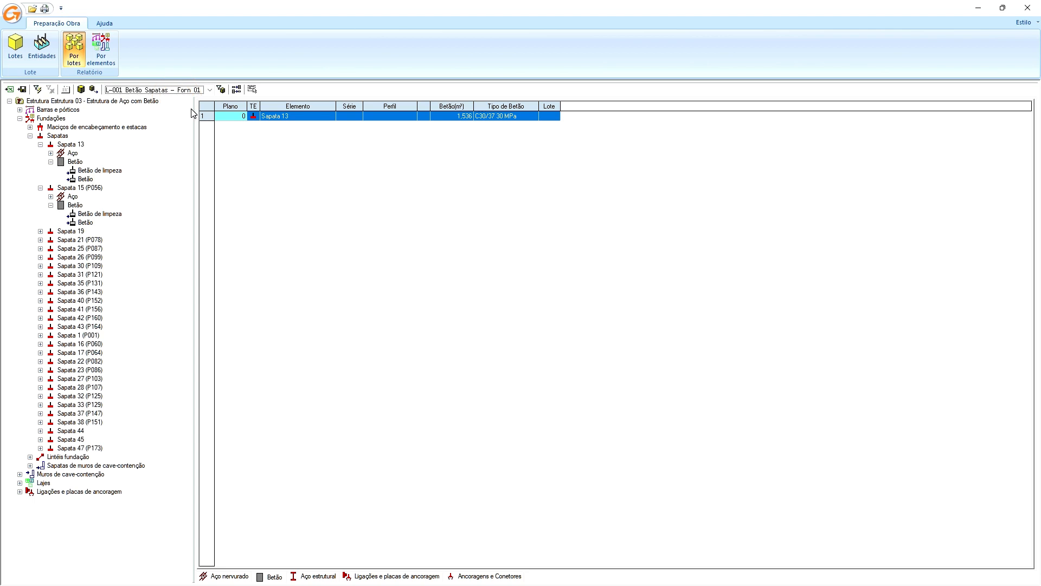
click(95, 90)
- Expand Sapata 19 and assign lot L-001 to the Betão entry of Sapata 15 (P056)
click(41, 231)
click(86, 223)
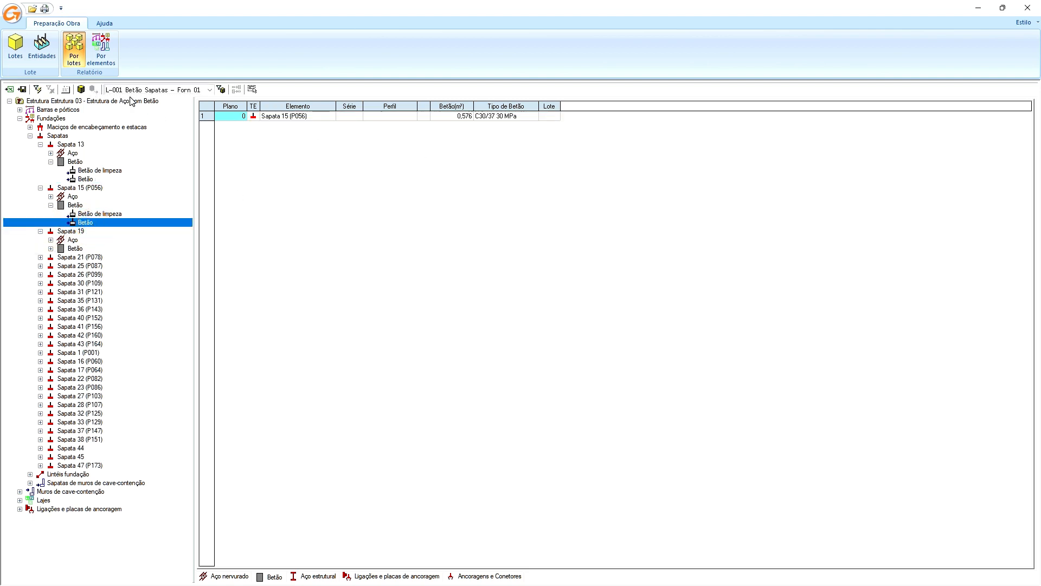
click(220, 116)
click(94, 89)
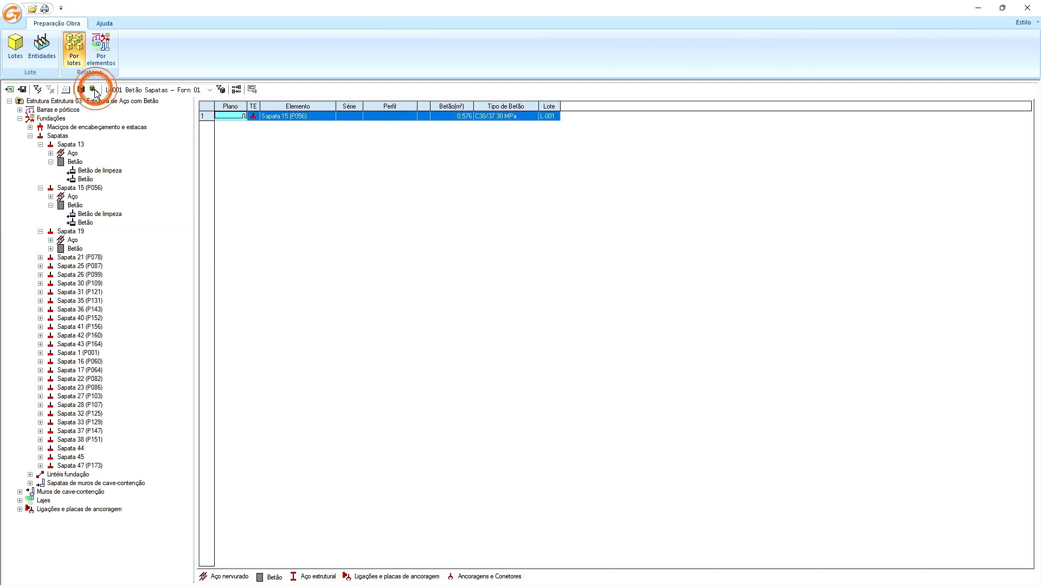
- Expand Sapata 19's concrete branch and assign lot L-001 to its Betão entry
click(50, 248)
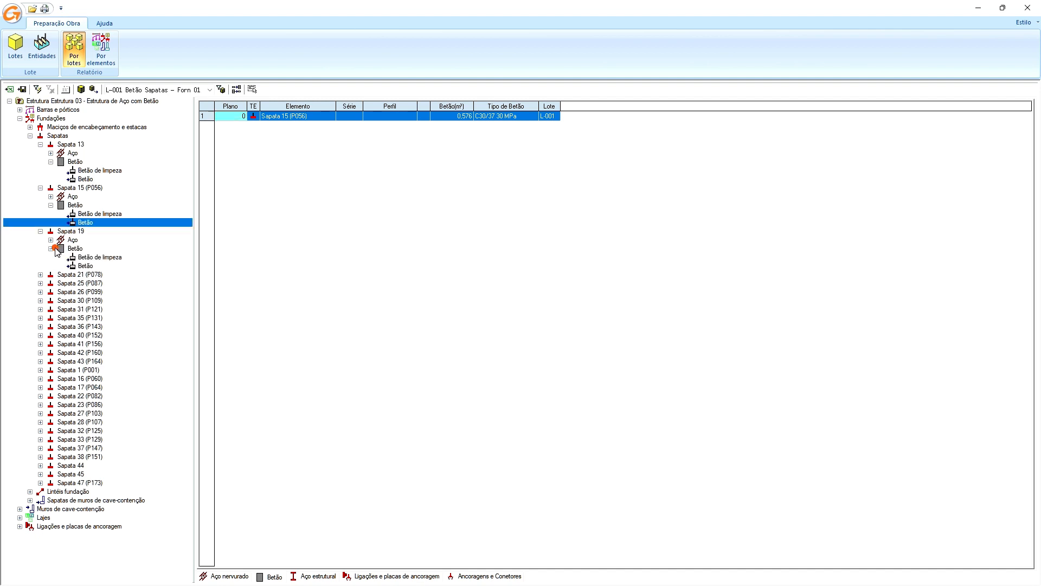
click(84, 266)
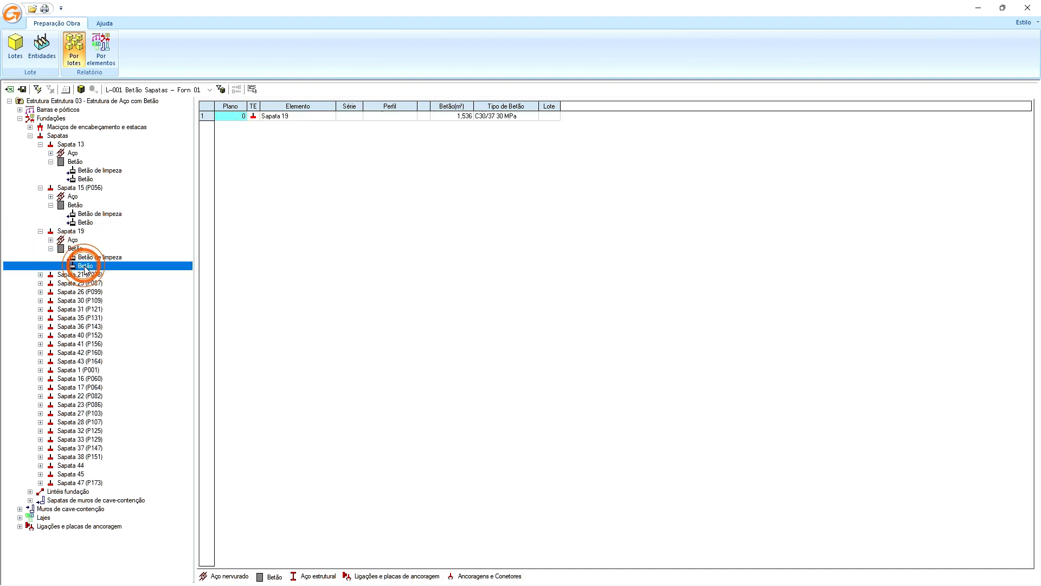
click(206, 117)
click(93, 89)
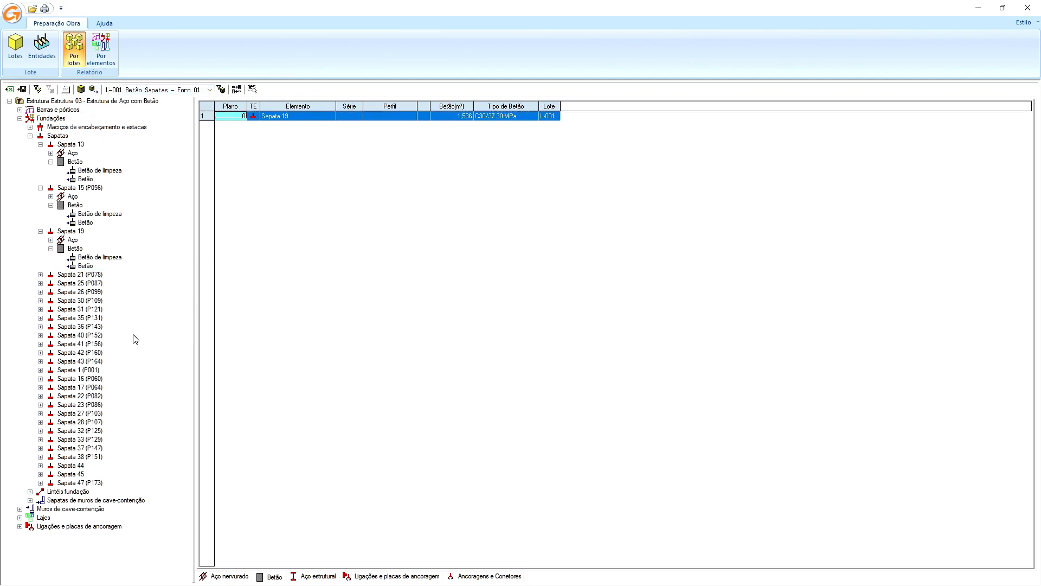
- Try the by-elements report mode, return to by lots, and review lot L-001's supplied and consumed totals in the lot table
click(100, 61)
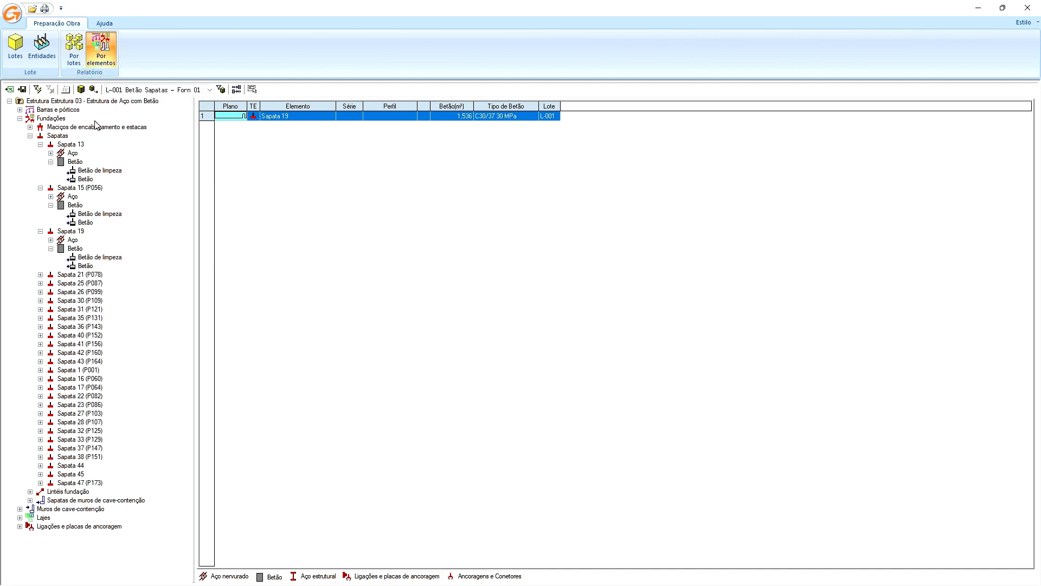
click(73, 52)
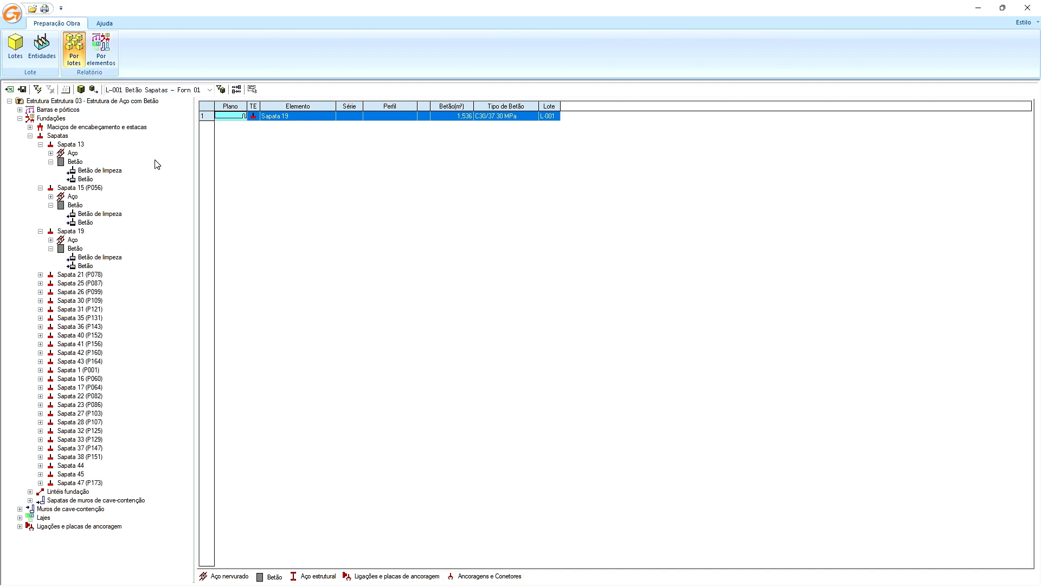
click(19, 48)
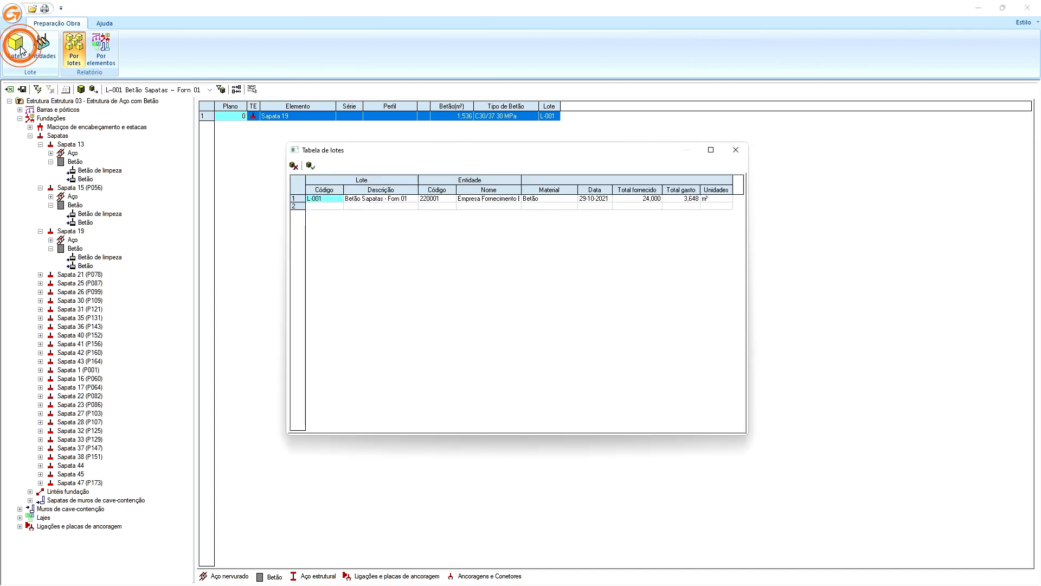
click(737, 151)
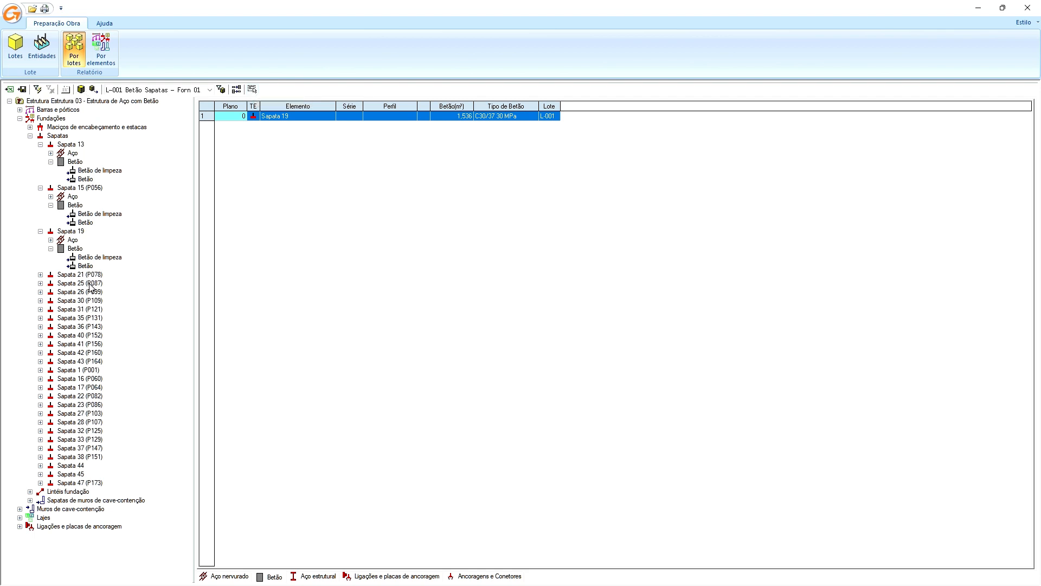
- Inspect the visible-column options of the concrete listing and close them without changes
click(65, 89)
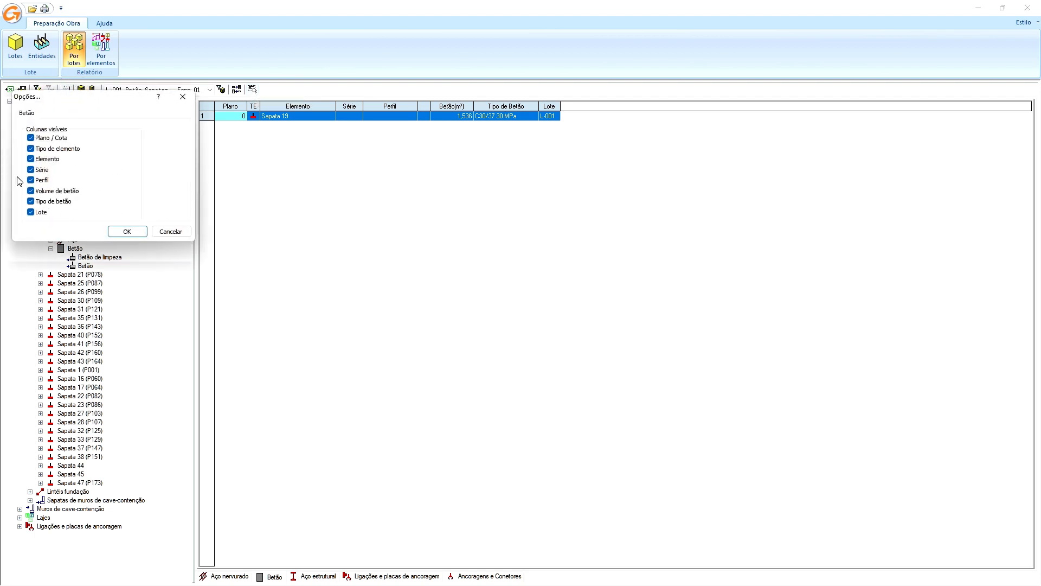
click(169, 231)
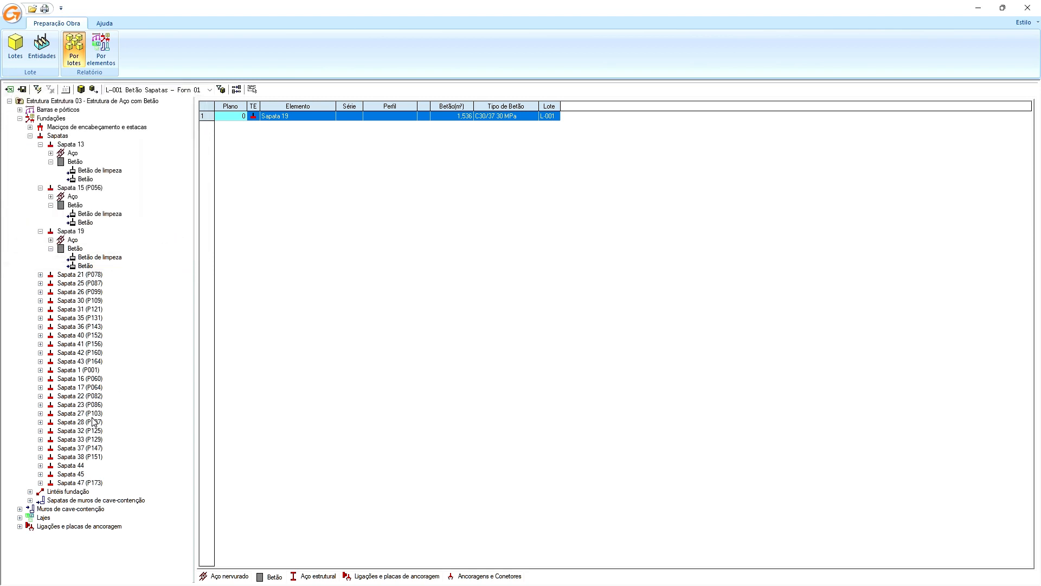
- Expand the anchor plates down to Placa 6 of Tipo 5 and inspect its Ancoragem and Placa de Ancoragem entries
click(20, 526)
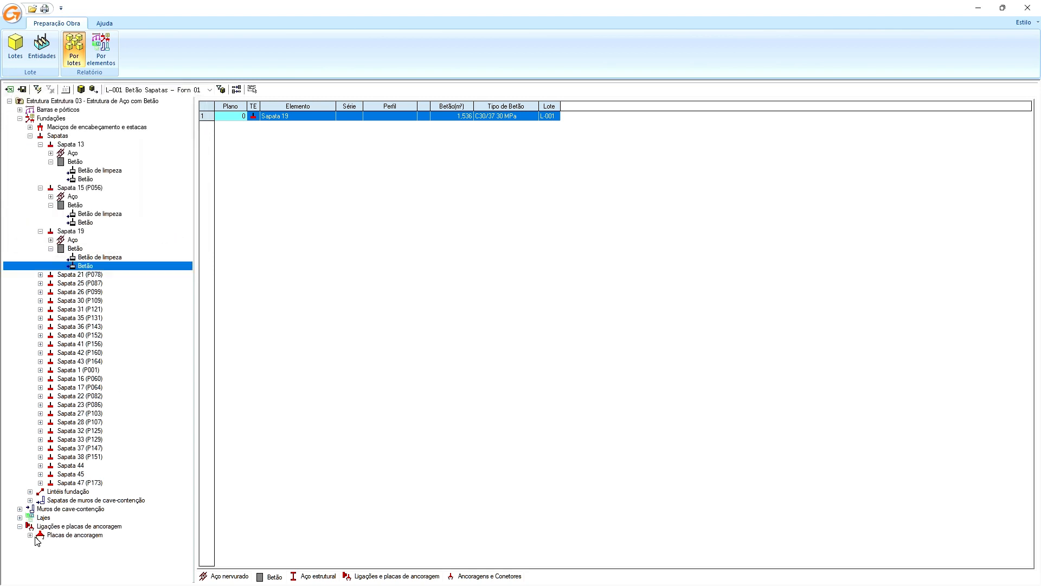
click(30, 535)
click(40, 344)
click(54, 352)
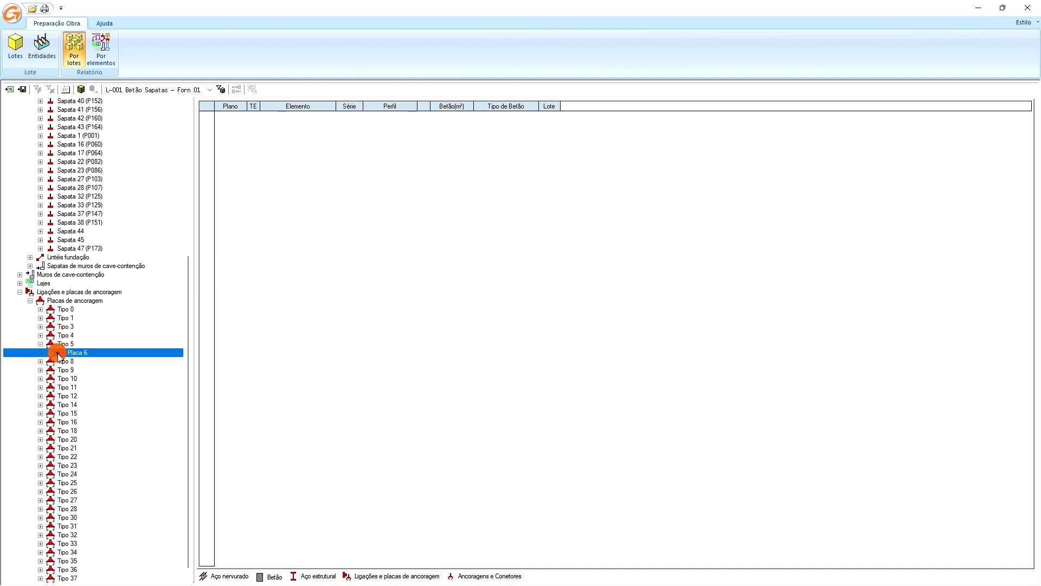
click(51, 353)
click(81, 361)
click(81, 370)
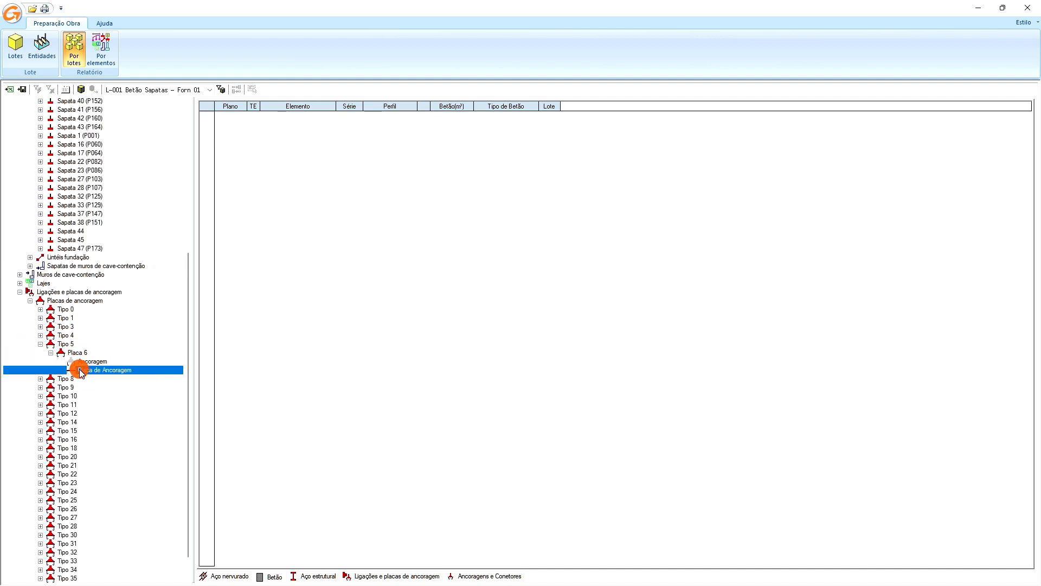
- Expand Laje LP1 on Plano 360, examine the Reforços superiores entries of its steel and collapse the slab again
drag(186, 311, 192, 223)
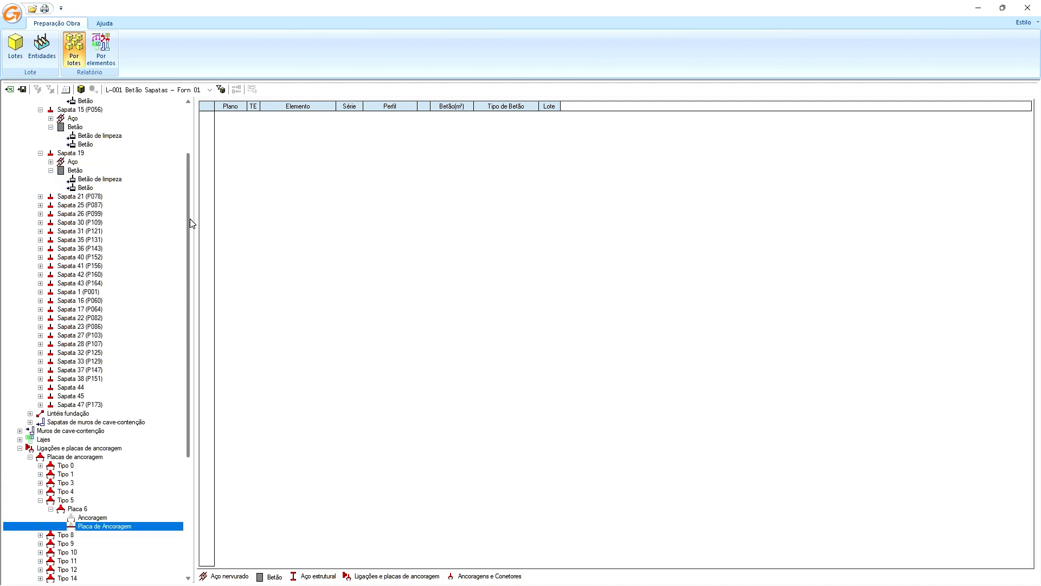
click(20, 439)
click(30, 448)
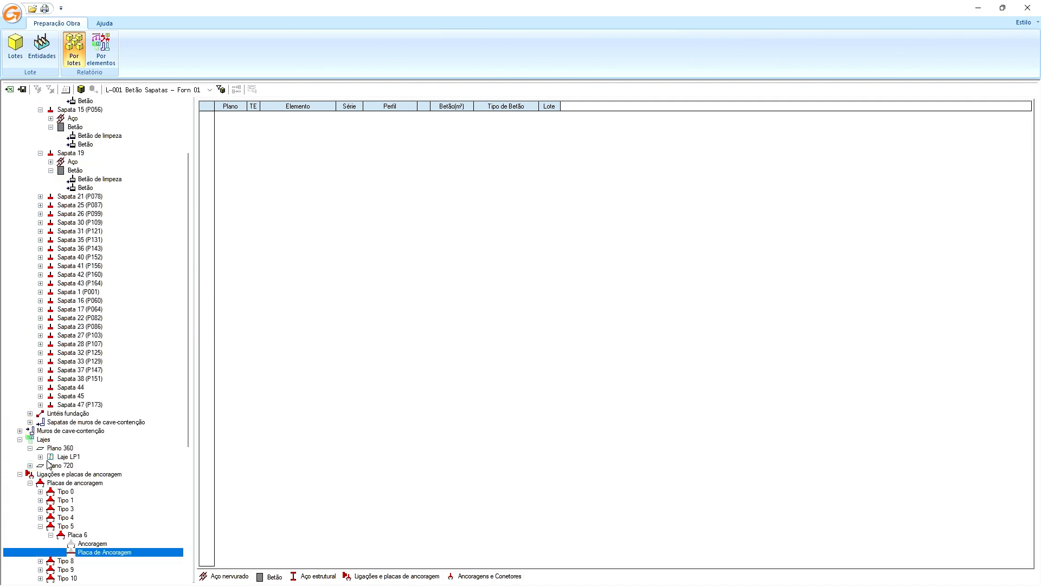
click(40, 456)
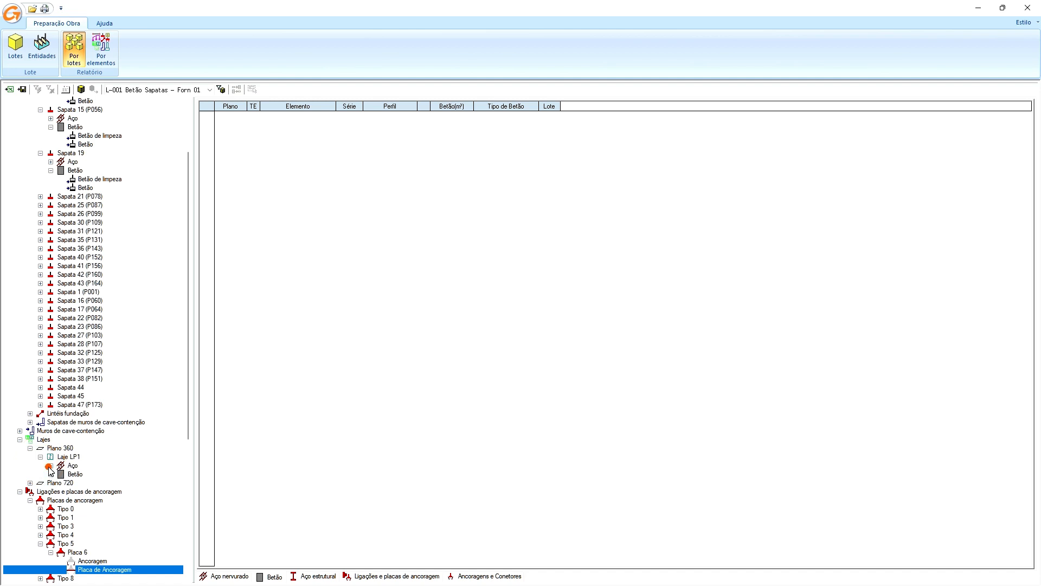
click(51, 465)
click(95, 474)
click(97, 483)
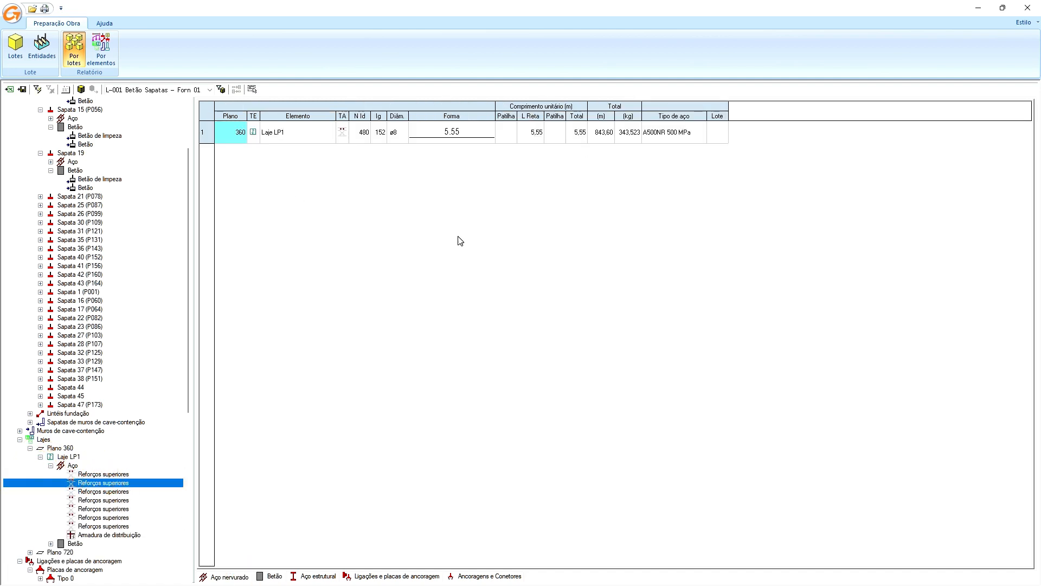
click(98, 491)
click(41, 457)
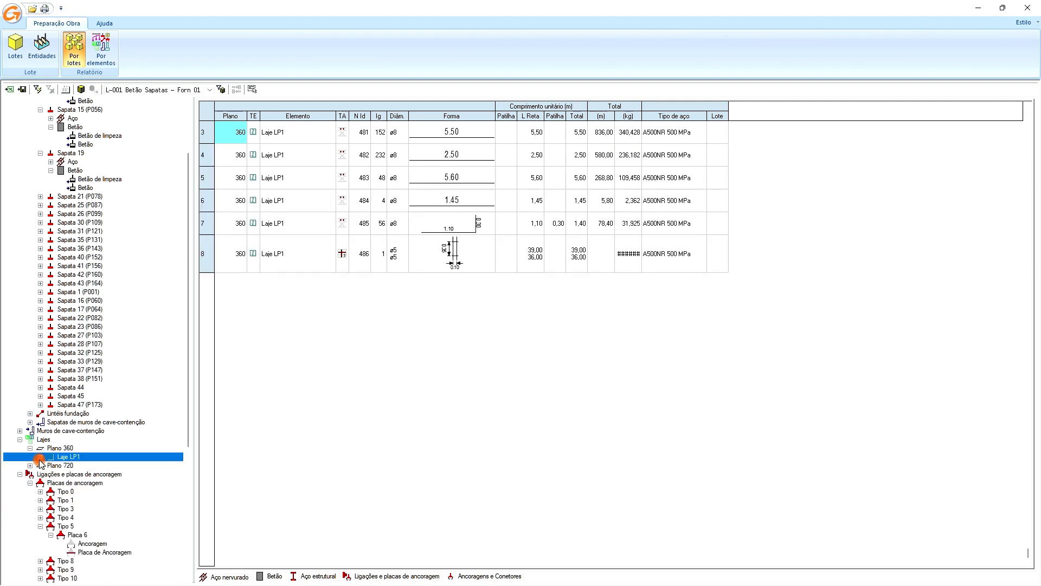
- Expand Muro MURO under the basement walls and inspect its Betão entry
click(19, 431)
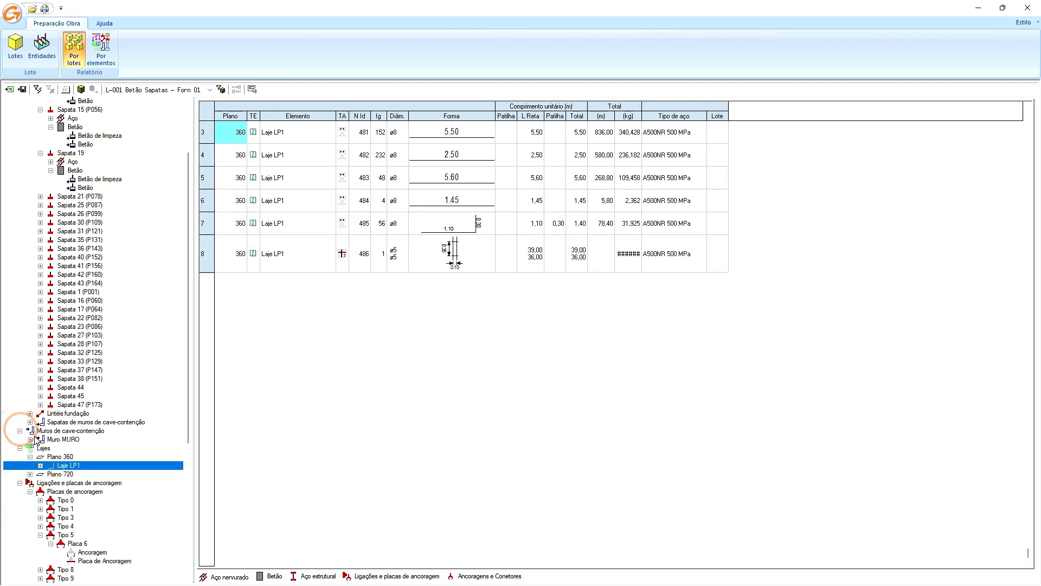
click(31, 439)
click(41, 457)
click(69, 466)
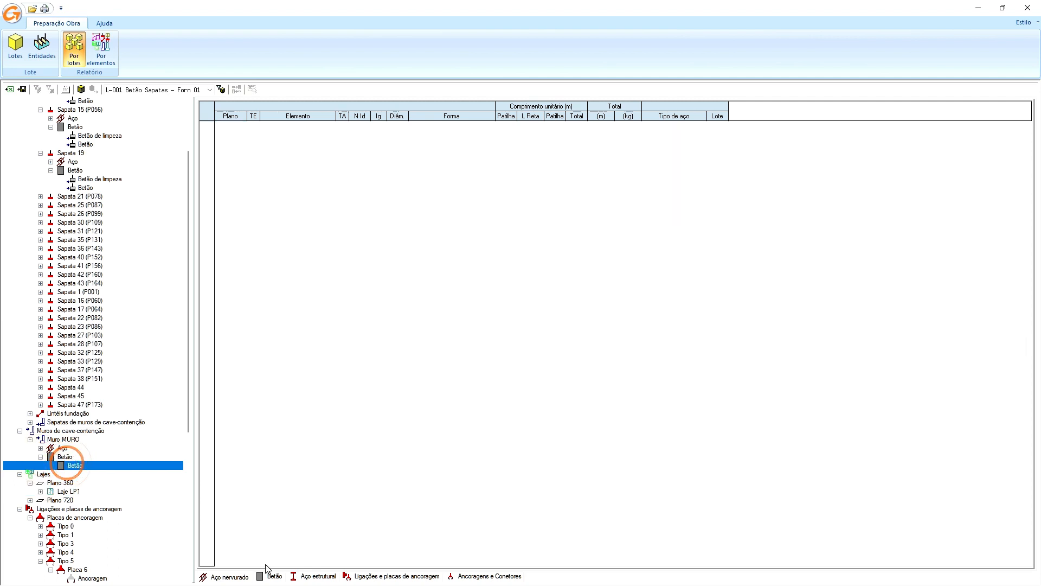
- Expand Muro MURO's Aço branch and examine its horizontal, vertical and reinforcement bars in the Aço nervurado listing
click(63, 448)
click(40, 448)
click(80, 456)
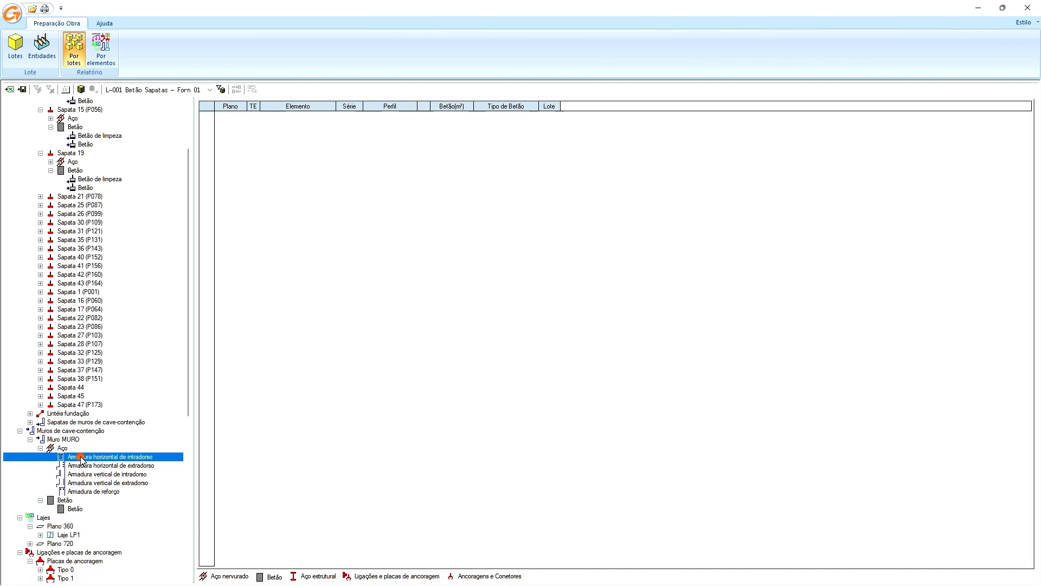
click(246, 579)
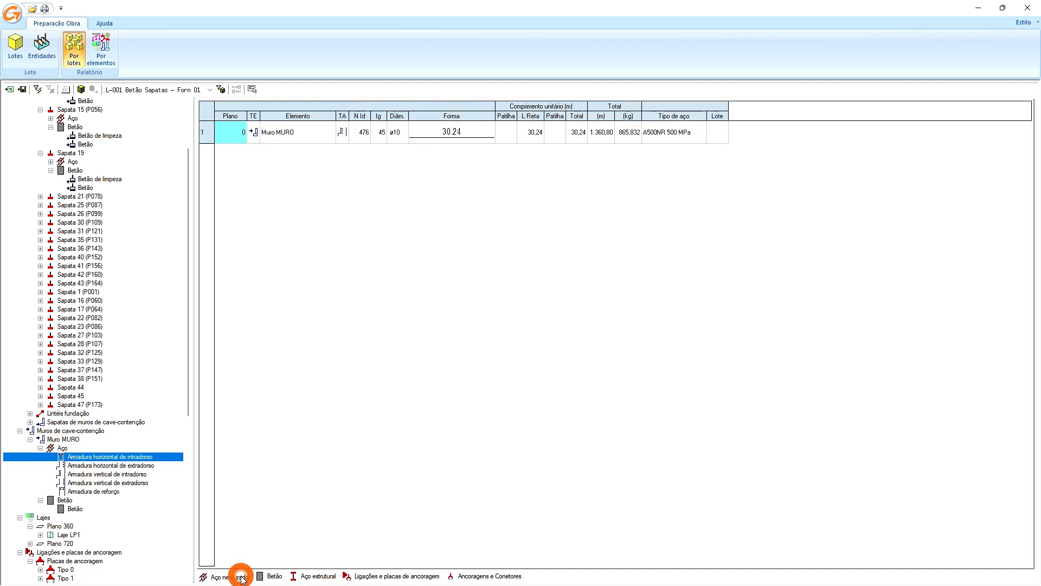
click(133, 465)
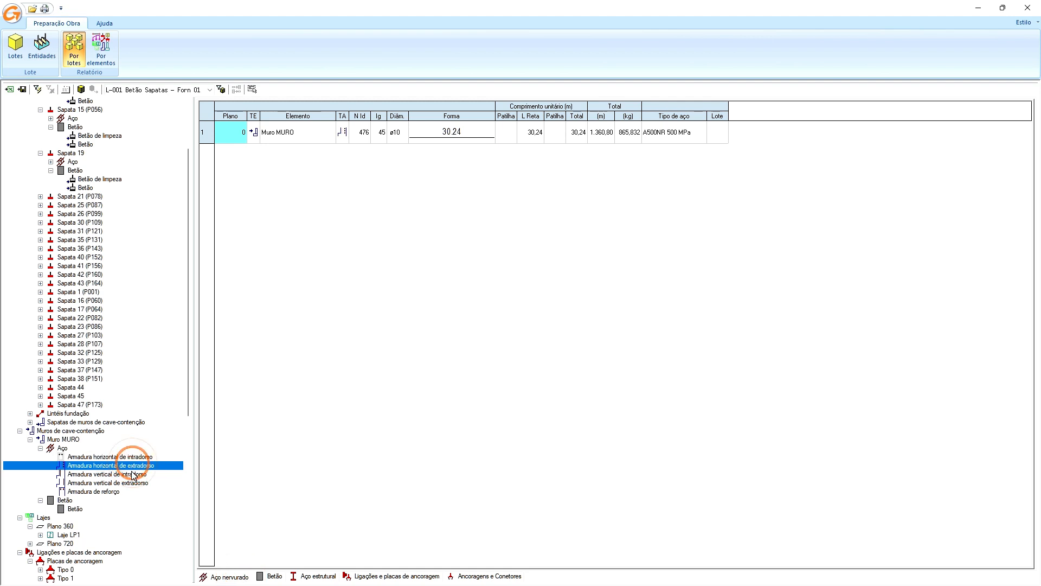
click(134, 474)
click(134, 483)
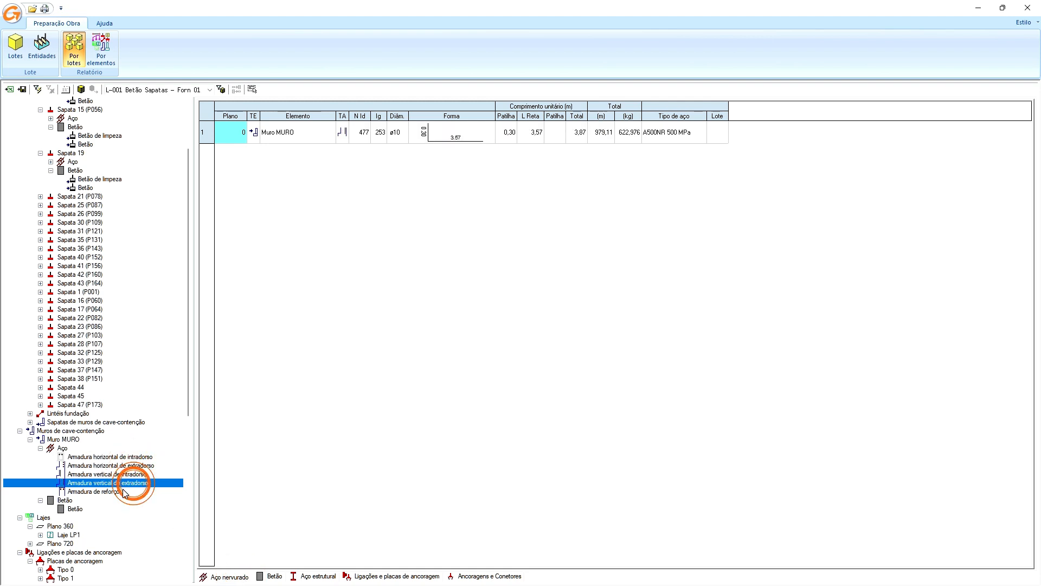
click(115, 490)
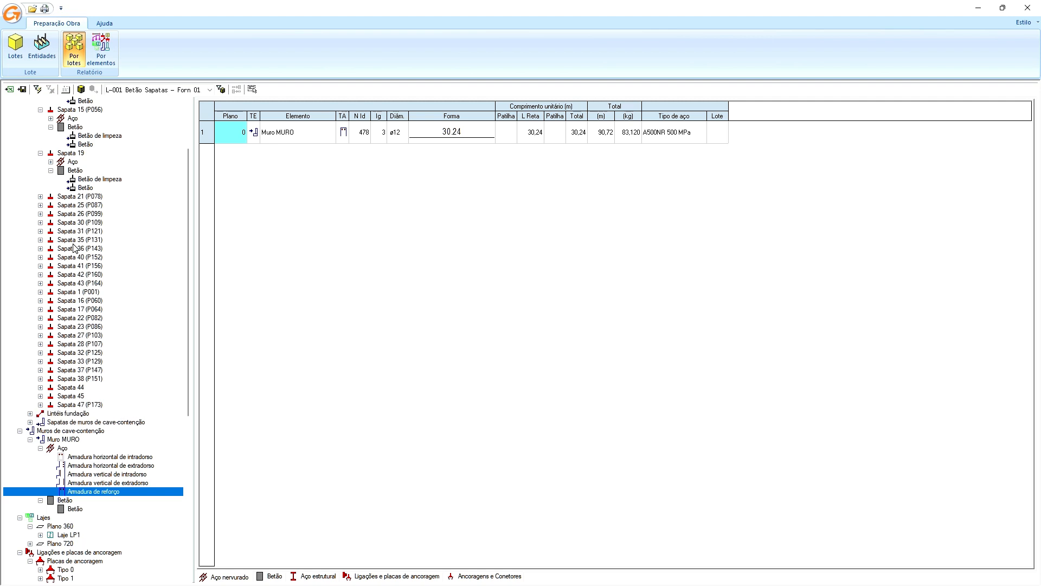
- Expand Pórtico P19 and Pórtico P26 at Cota 790 and show Viga 863 of P26 in the structural steel listing
scroll(187, 312, up, 3)
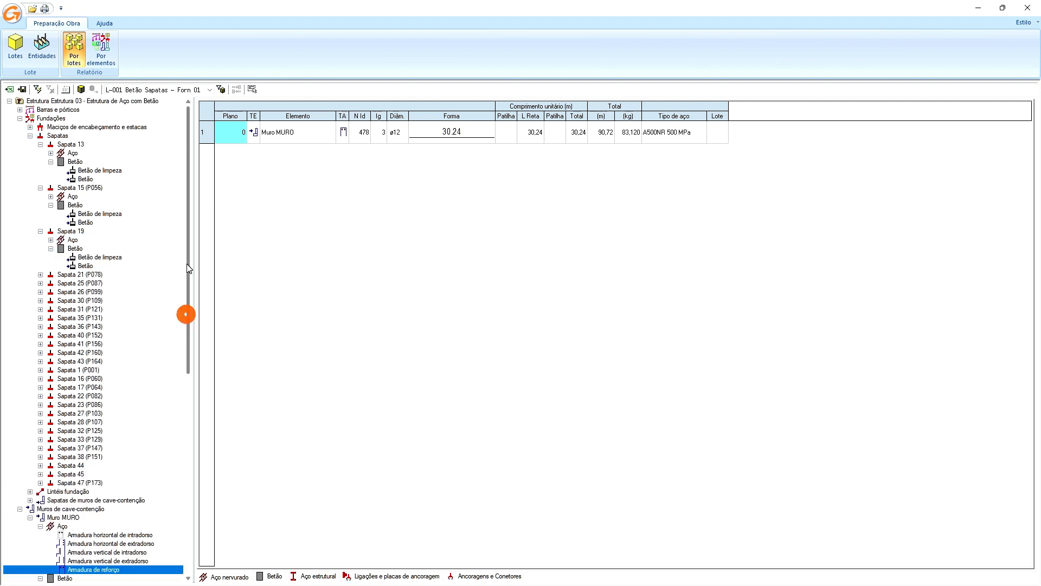
click(19, 109)
click(30, 153)
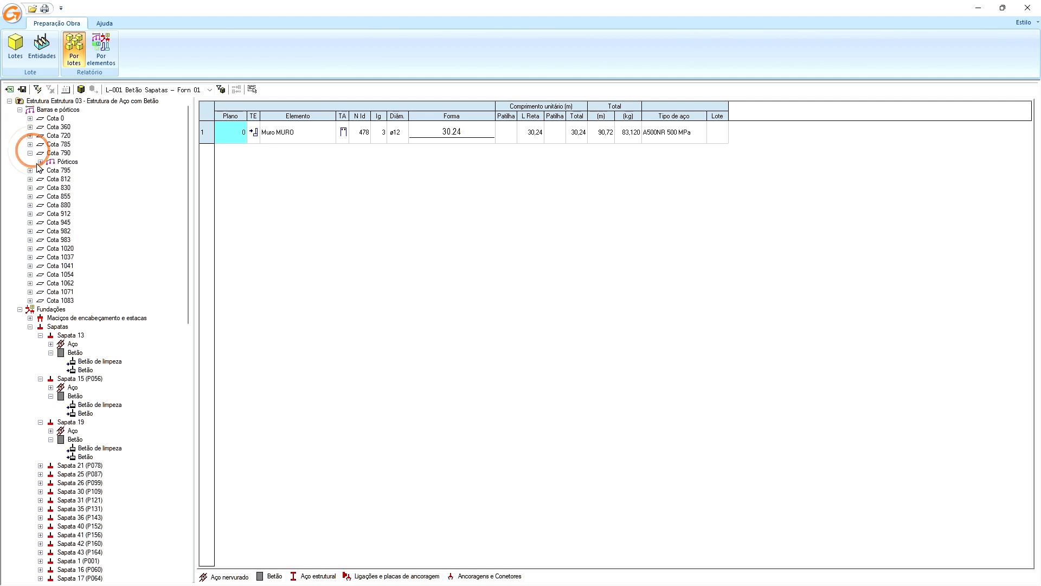
click(40, 162)
click(51, 170)
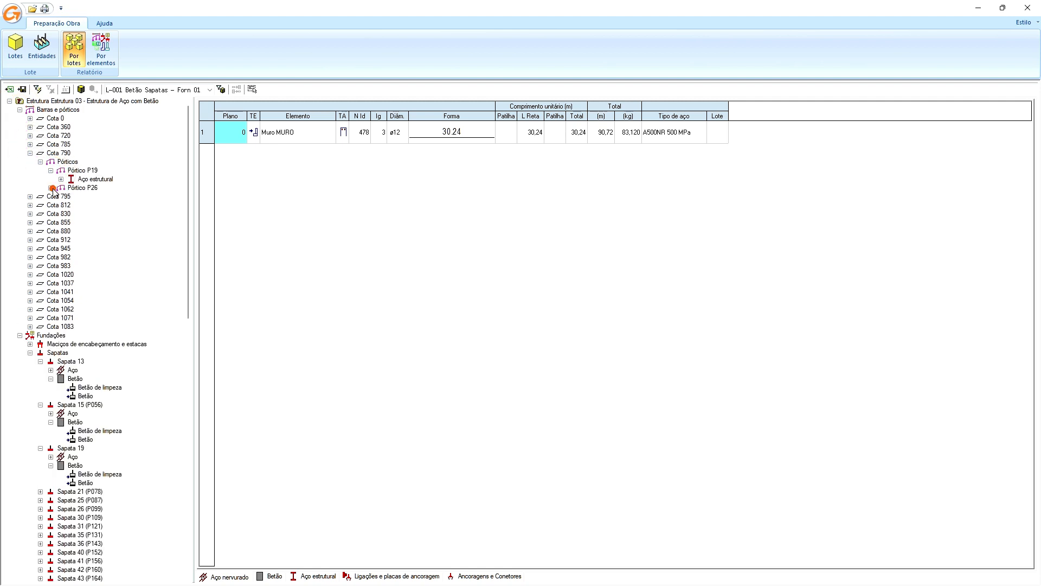
click(51, 188)
click(61, 197)
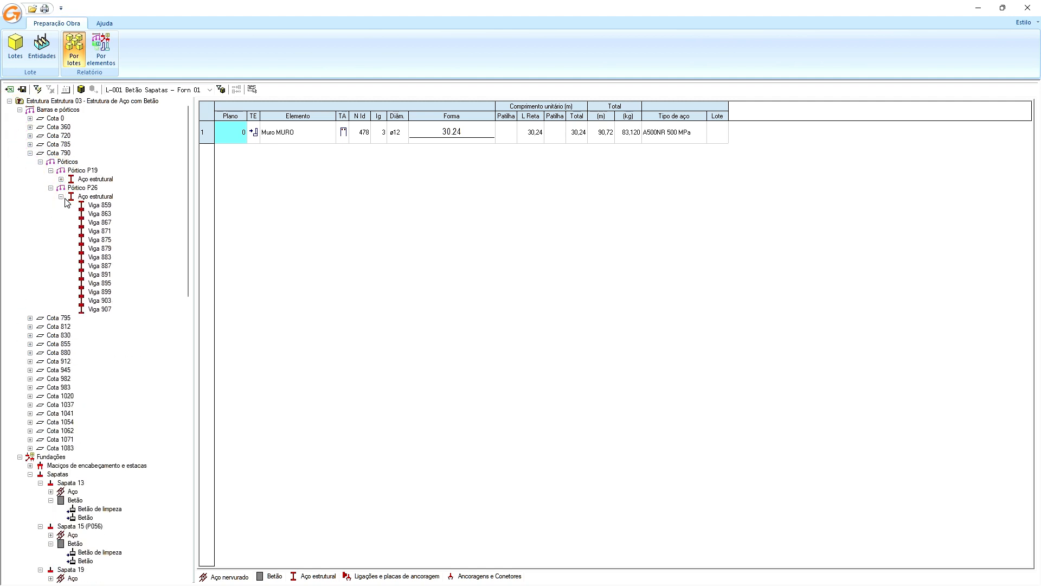
click(99, 213)
click(320, 578)
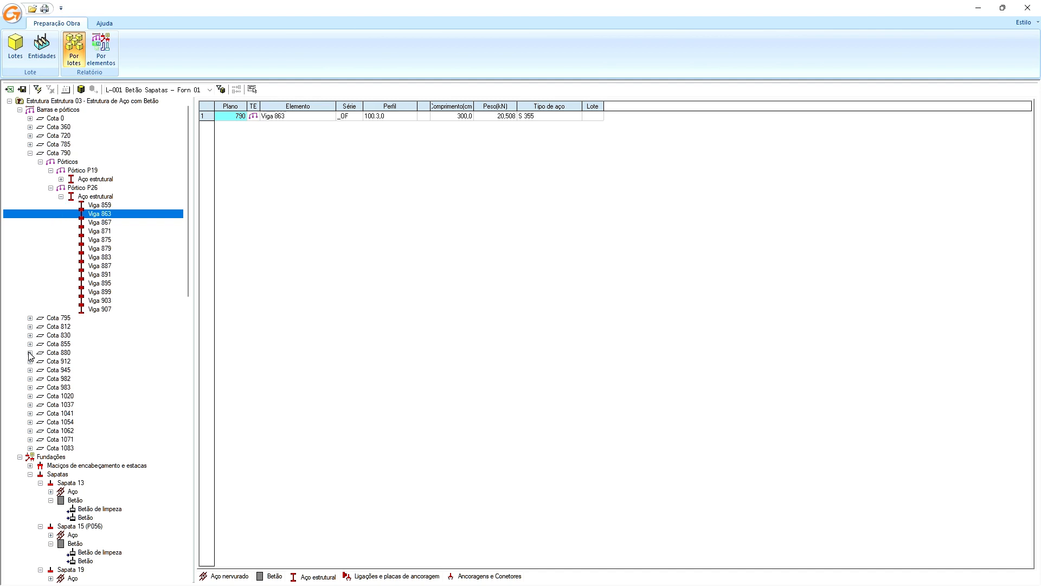
- List the beams of the Cota 360 pórticos and try selecting the rows Viga 155, Viga 158 and Viga 159
click(30, 127)
click(54, 135)
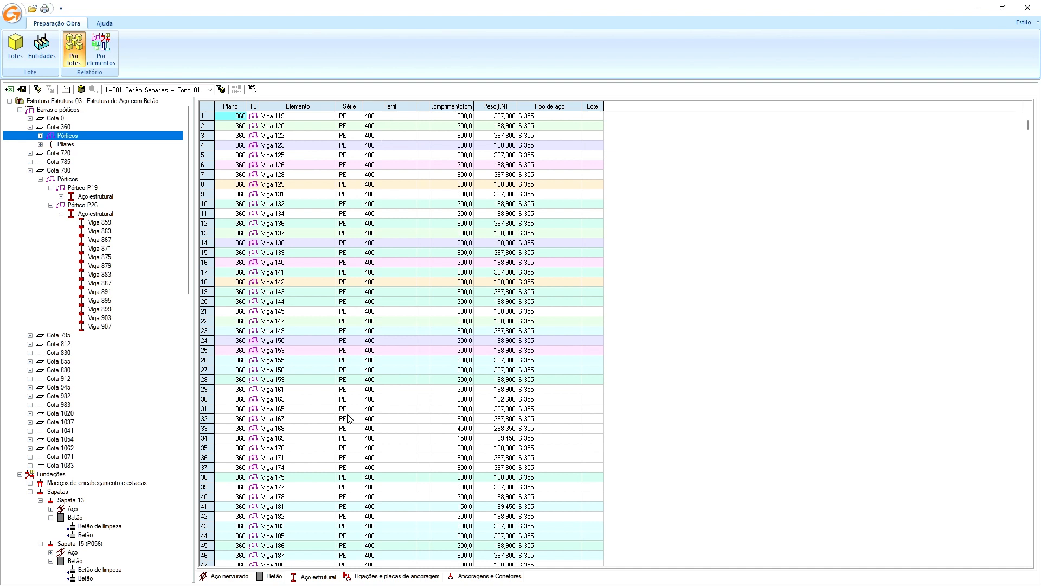
scroll(348, 348, down, 2)
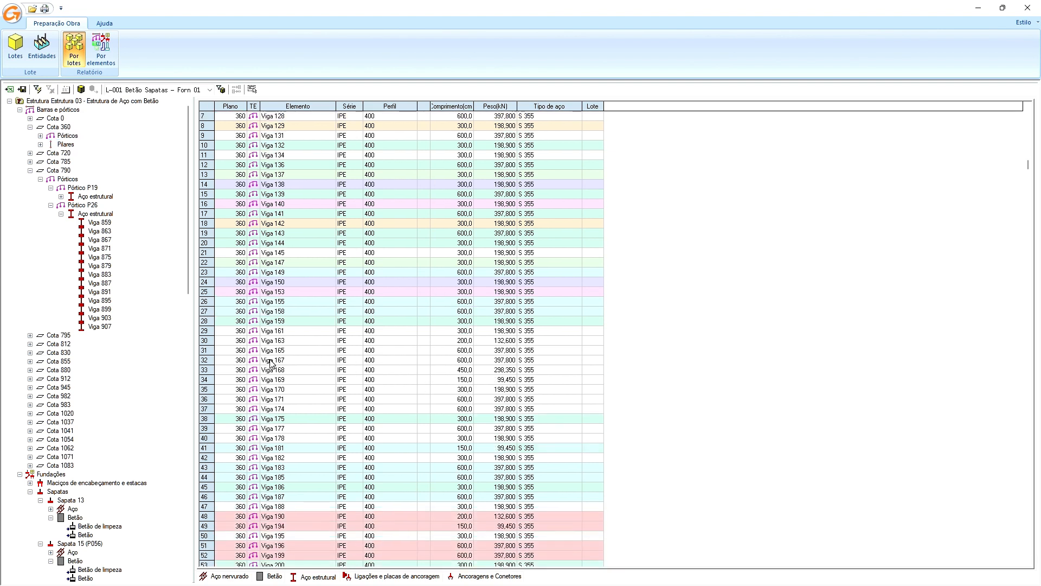
click(204, 301)
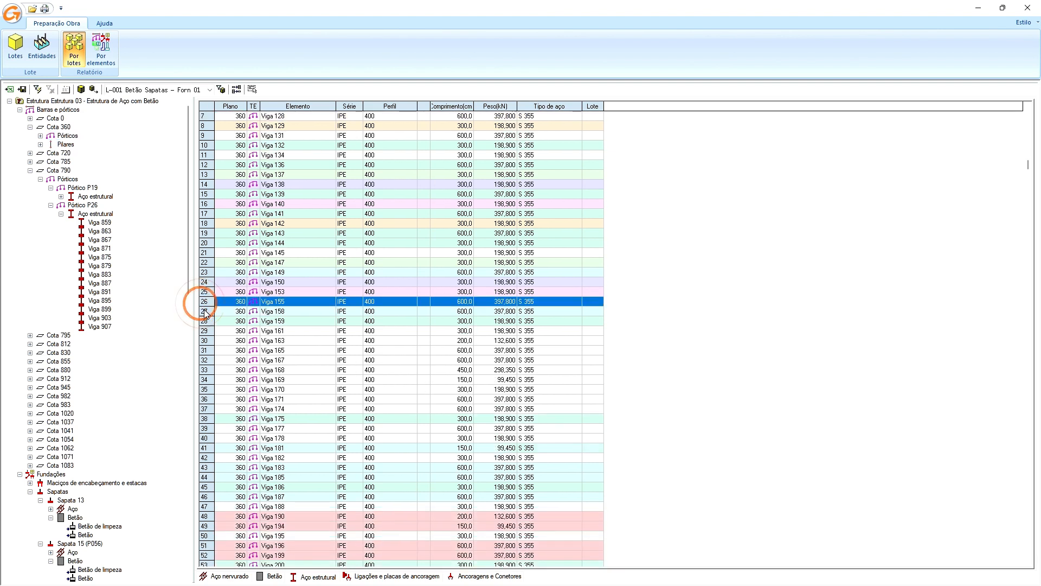
ctrl+click(205, 311)
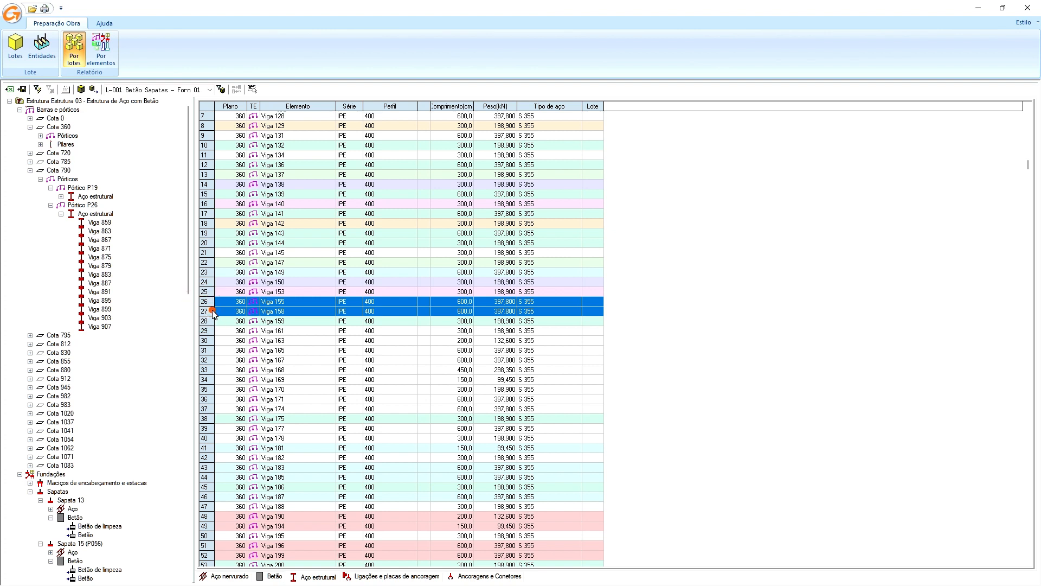
click(212, 312)
click(213, 322)
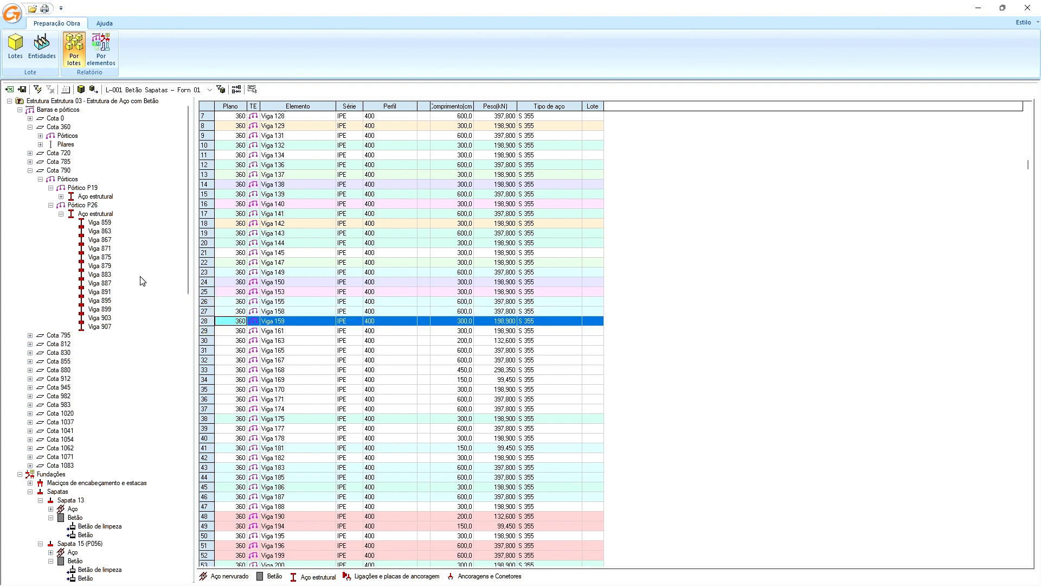
- Expand Pórtico P19's steel beams and the Cota 360 Pilares, inspecting the Aço estrutural entries of Pilar 121 (P001) and Pilar 252 (P130)
click(62, 198)
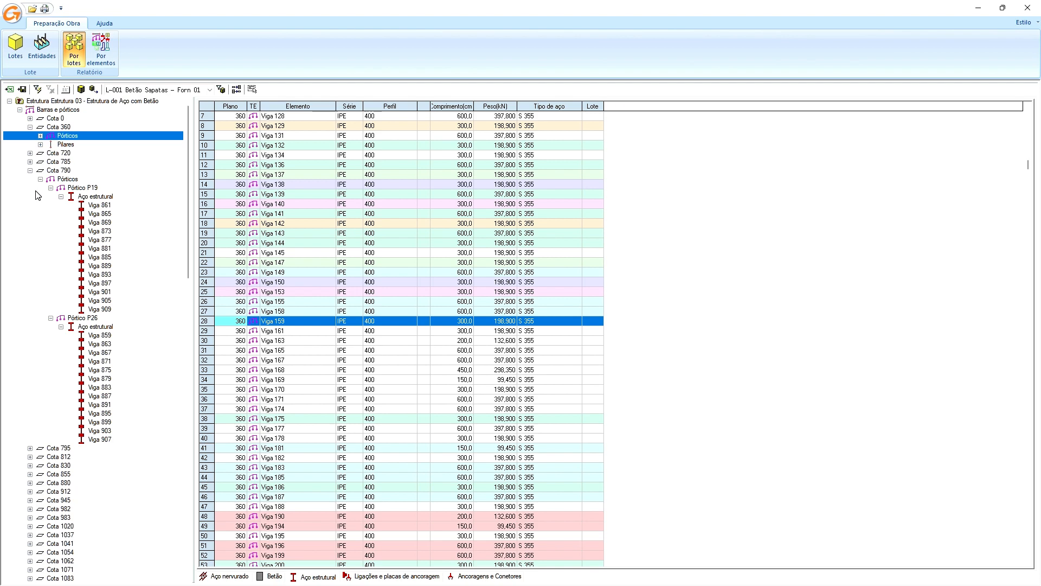
click(40, 146)
click(50, 154)
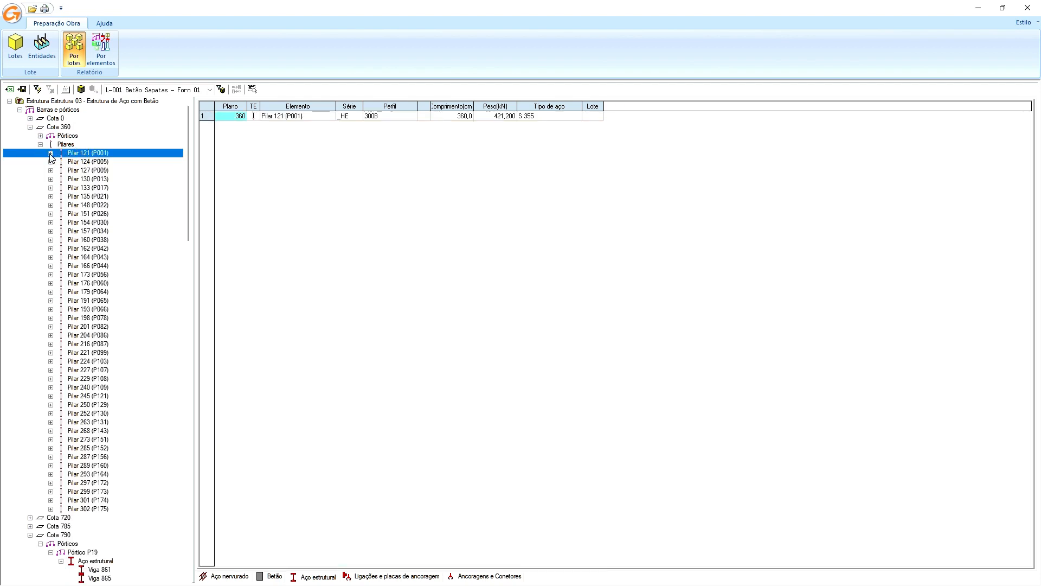
click(50, 154)
click(61, 162)
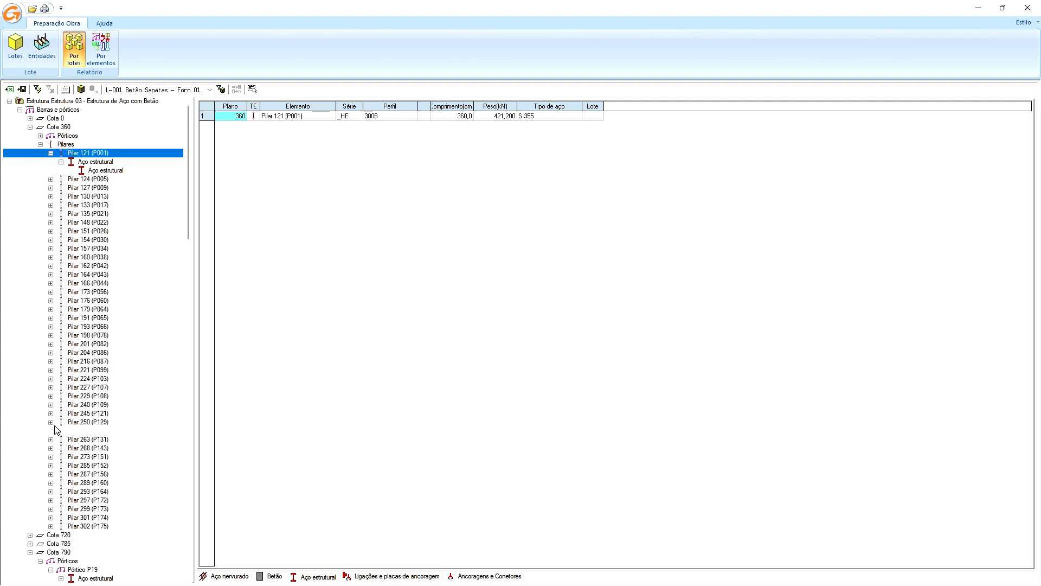
click(50, 430)
click(61, 439)
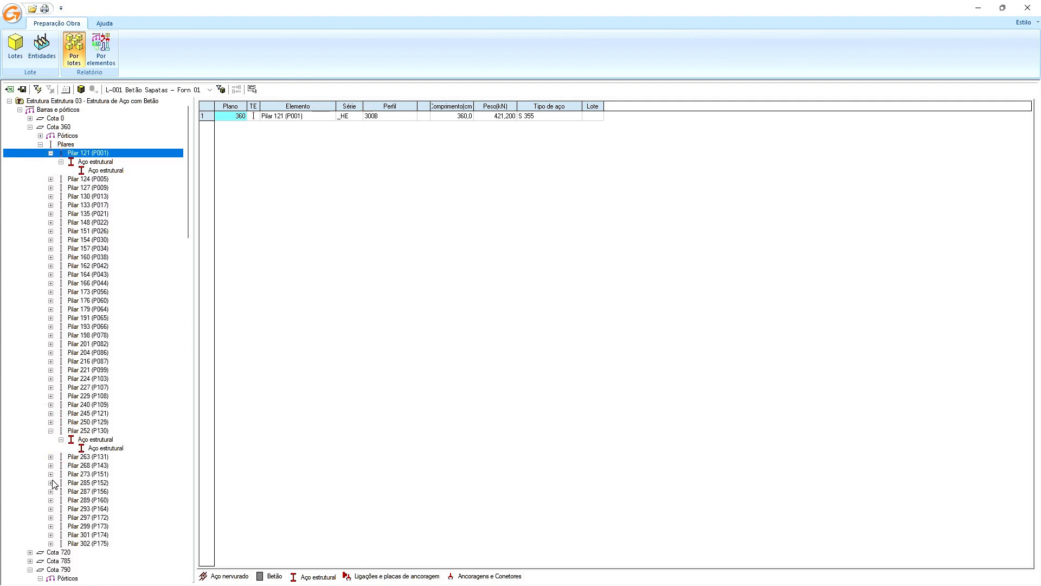
- Expand Pilar 297 (P172) at Cota 360, inspect its Aço estrutural entry, and list all the level's Pilares
scroll(48, 307, down, 2)
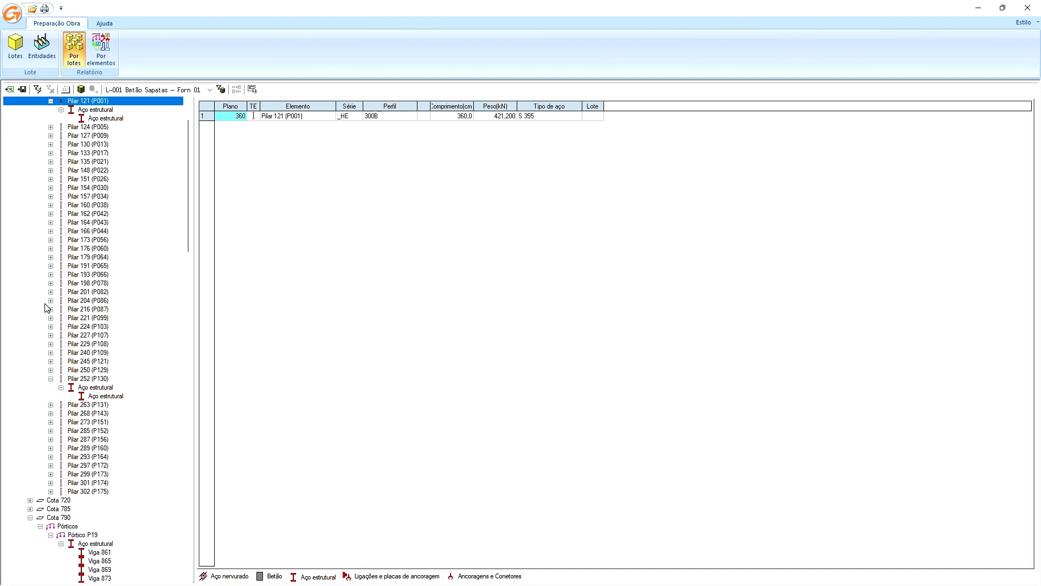
click(50, 465)
click(61, 474)
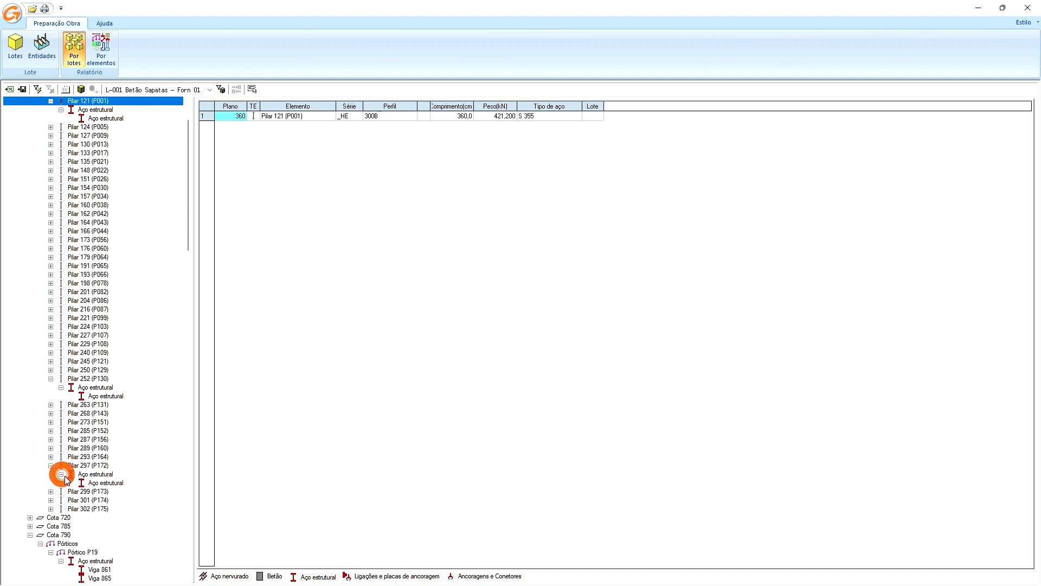
click(105, 483)
scroll(90, 326, up, 2)
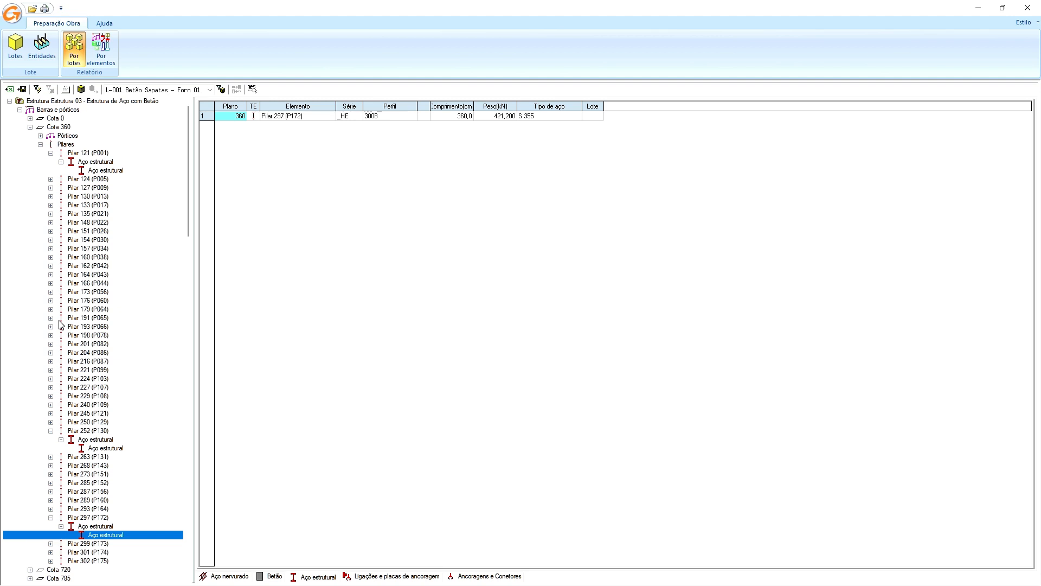
click(68, 145)
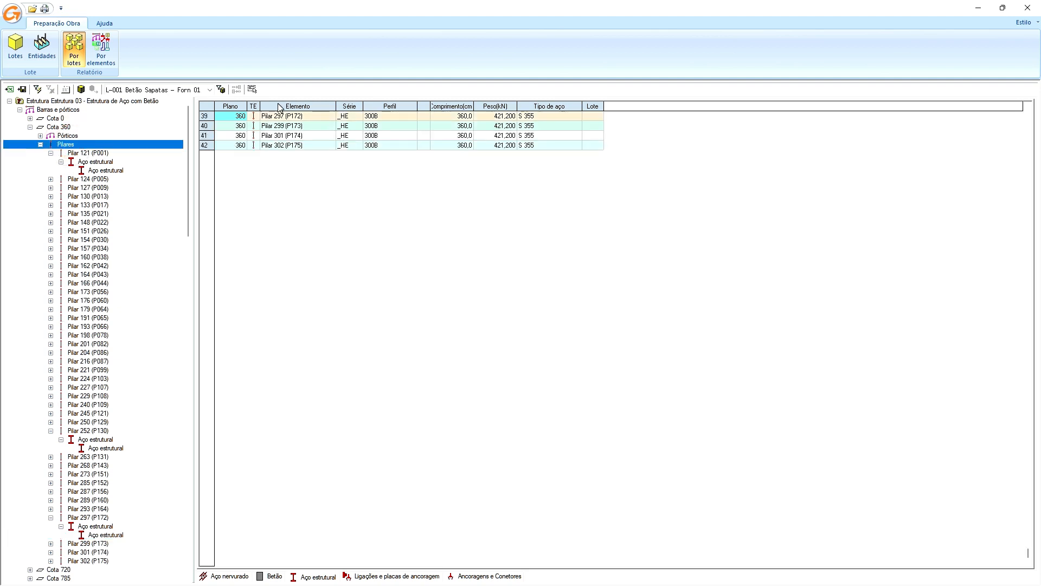
- Expand Pórtico P2 among the Cota 360 Pórticos and show its Betão beams in the concrete listing
click(40, 136)
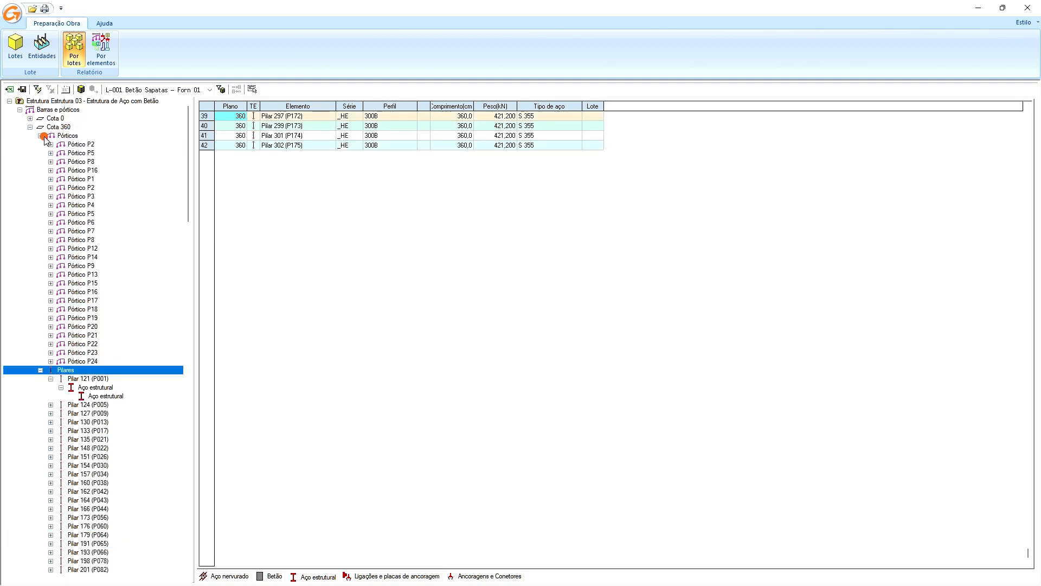
click(53, 144)
click(50, 145)
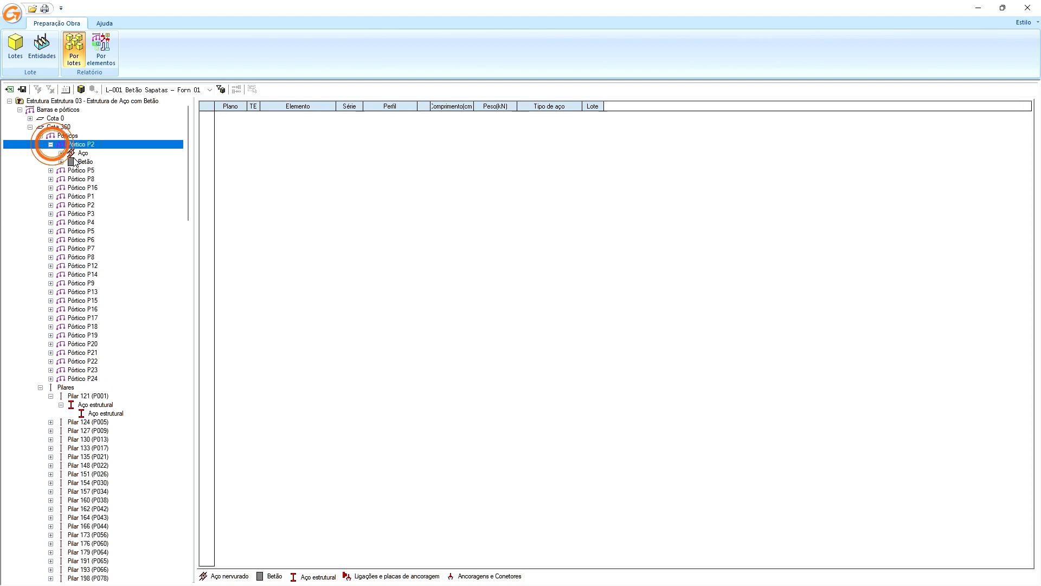
click(59, 162)
click(59, 161)
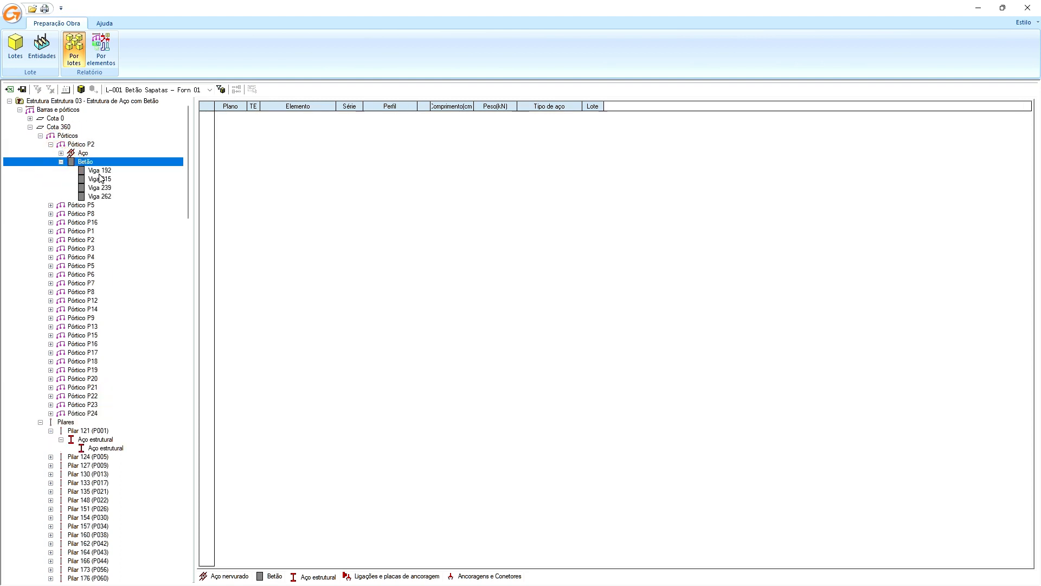
click(103, 196)
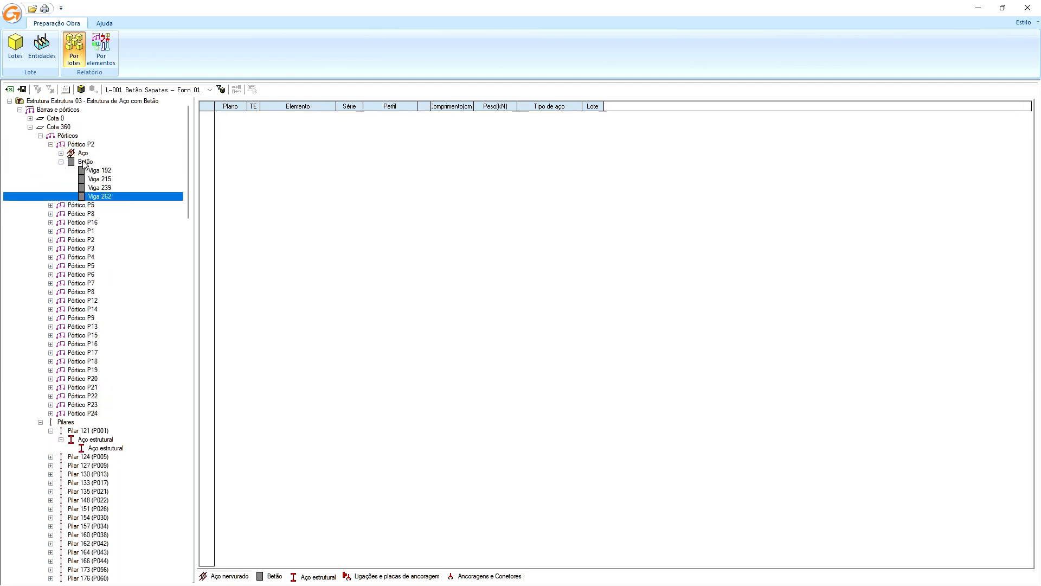
click(84, 163)
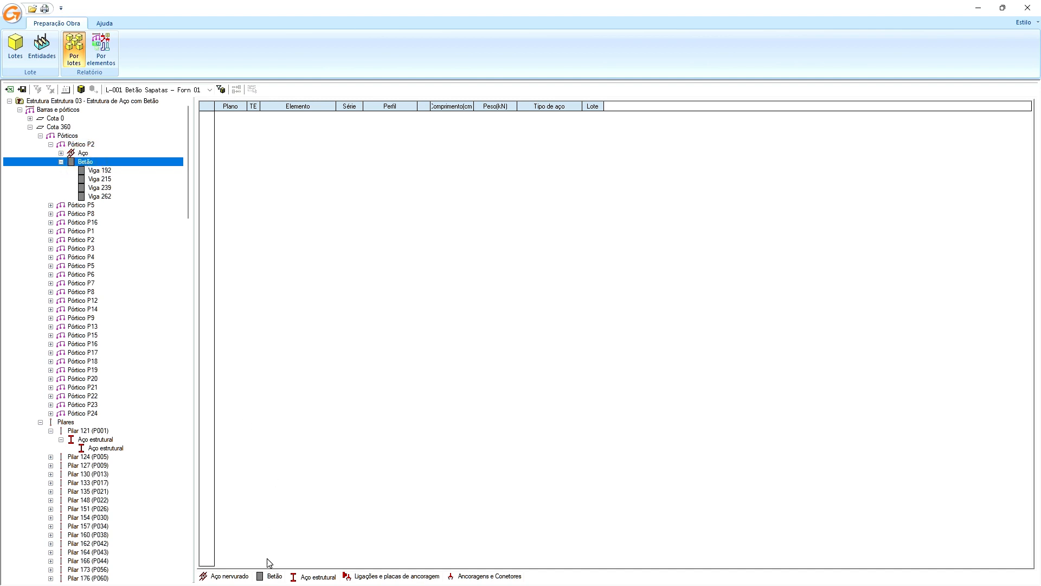
click(271, 575)
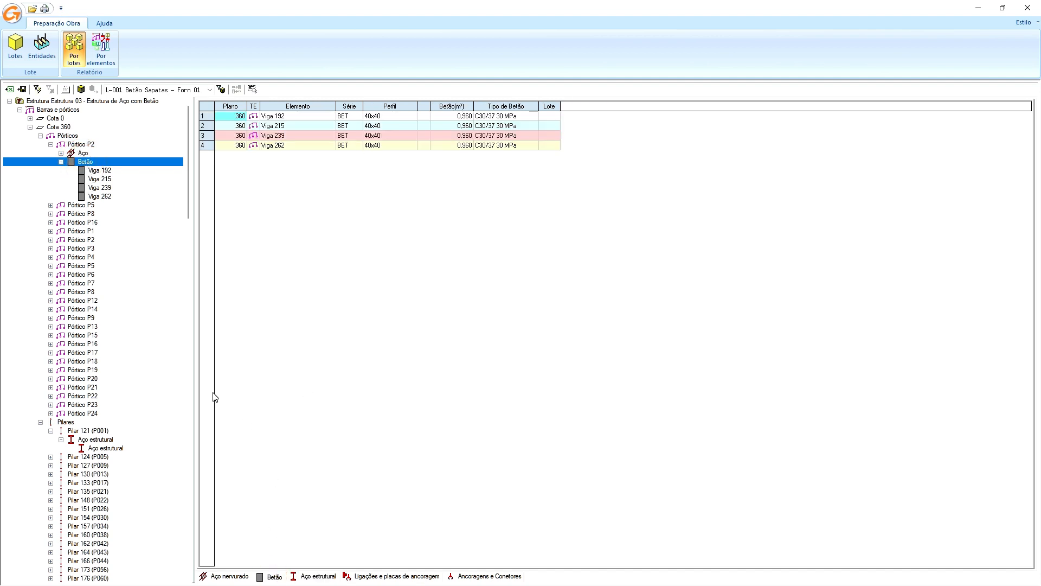
- Expand Pórtico P2's Aço branch, show its first Estribos entry in the Aço nervurado listing, and check the selectable lots
click(60, 153)
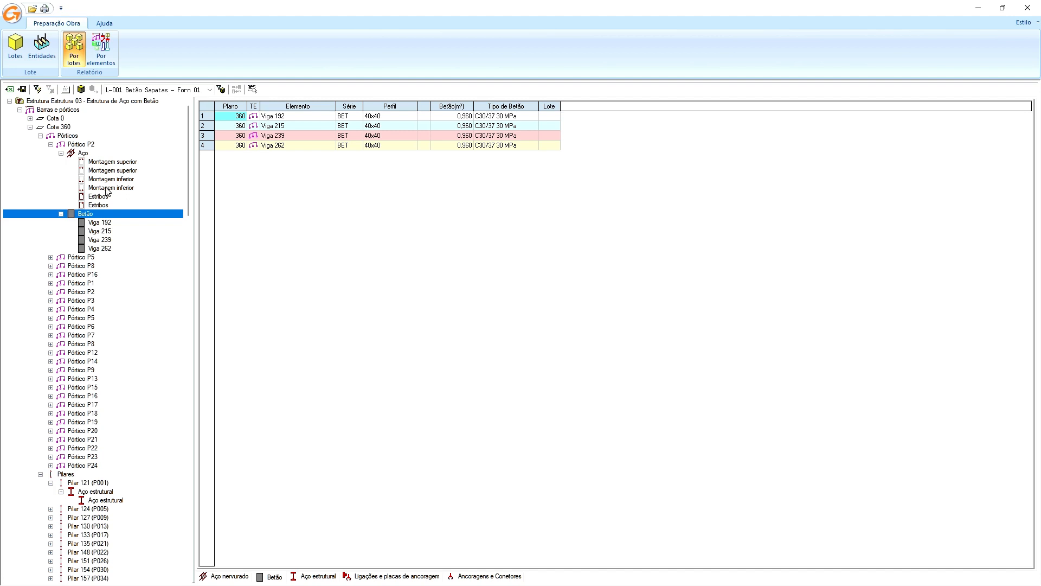
click(105, 197)
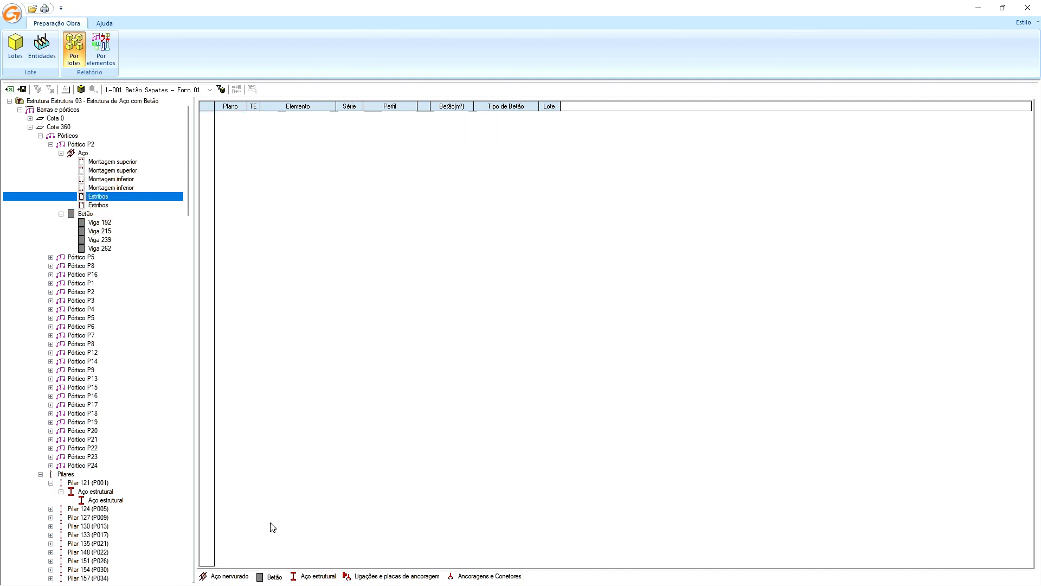
click(233, 578)
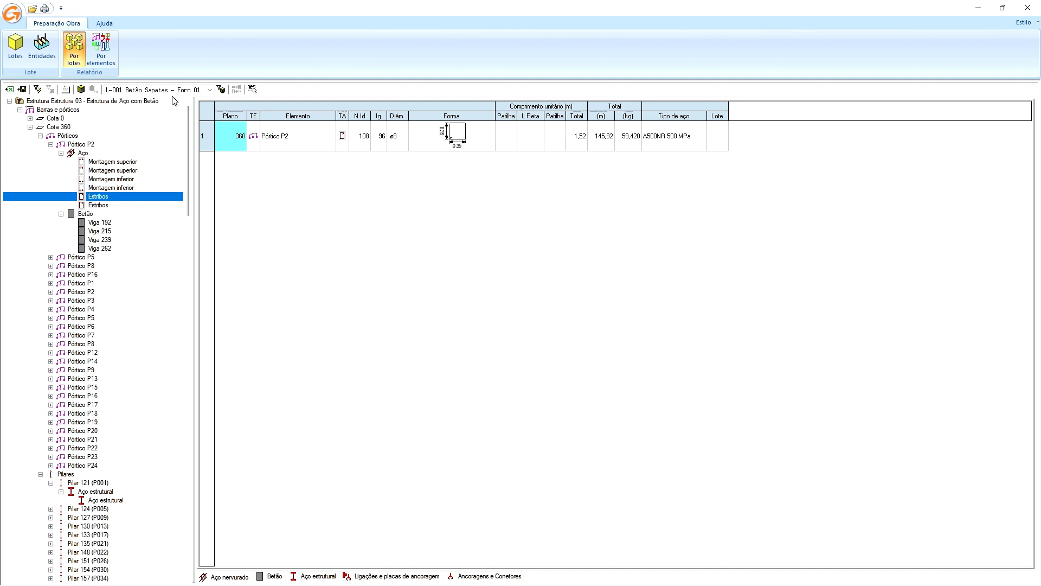
click(210, 90)
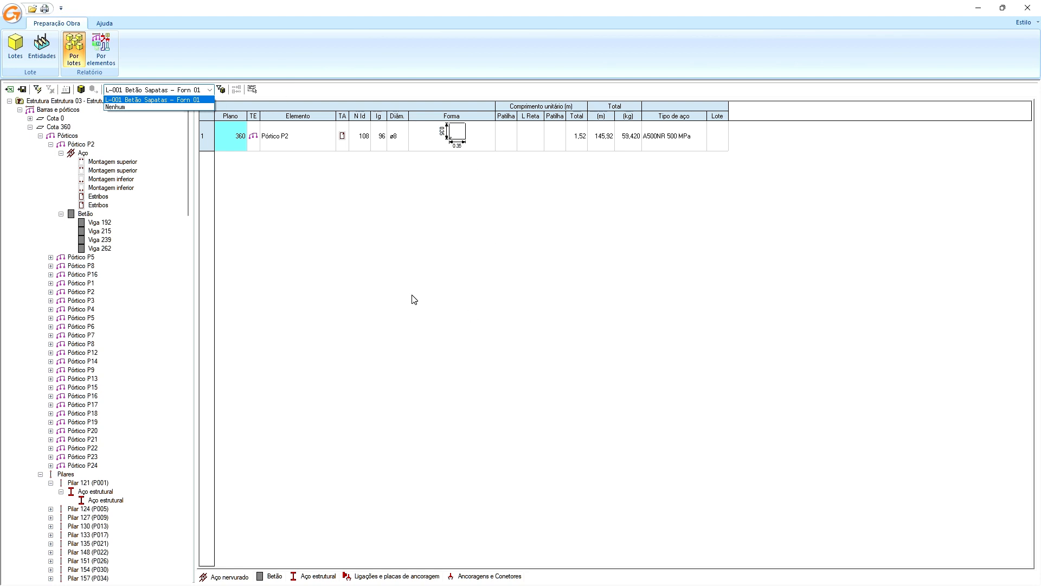
click(363, 253)
- Preview the fabrication report by lots for lot L-001, accepting the listing wider than the paper, and close the preview
click(71, 51)
click(12, 12)
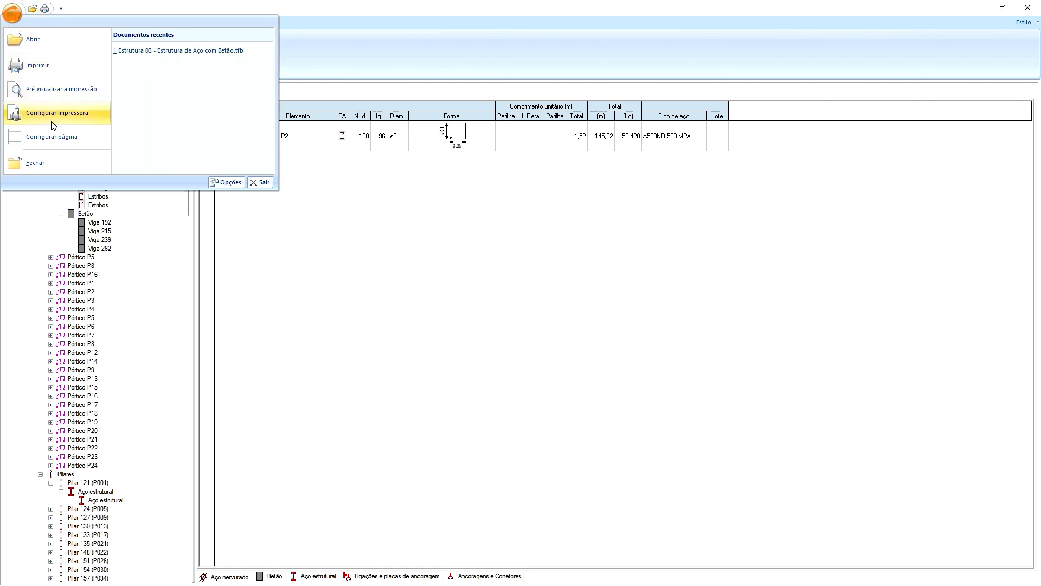
click(60, 89)
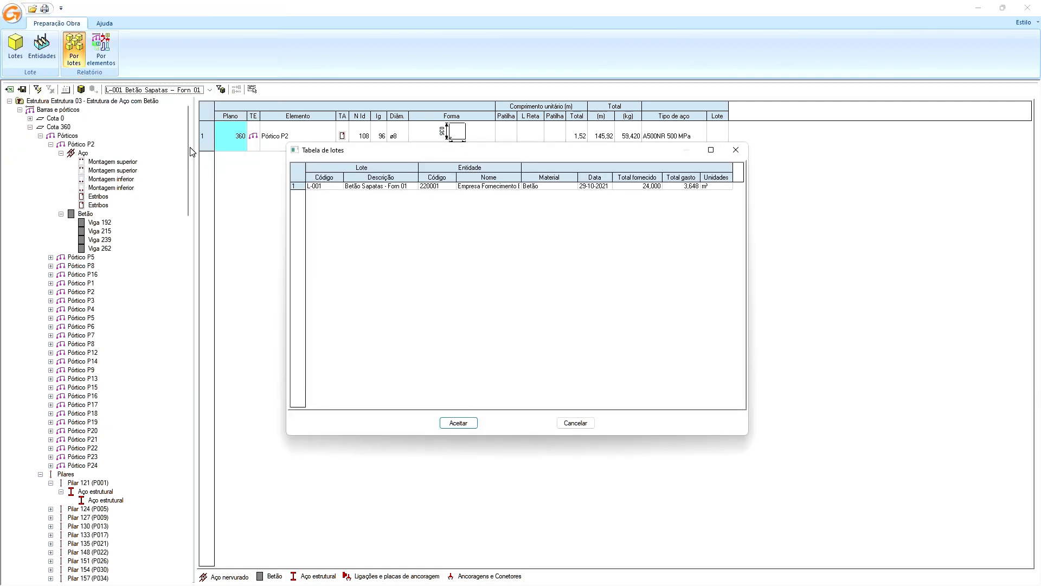
click(320, 185)
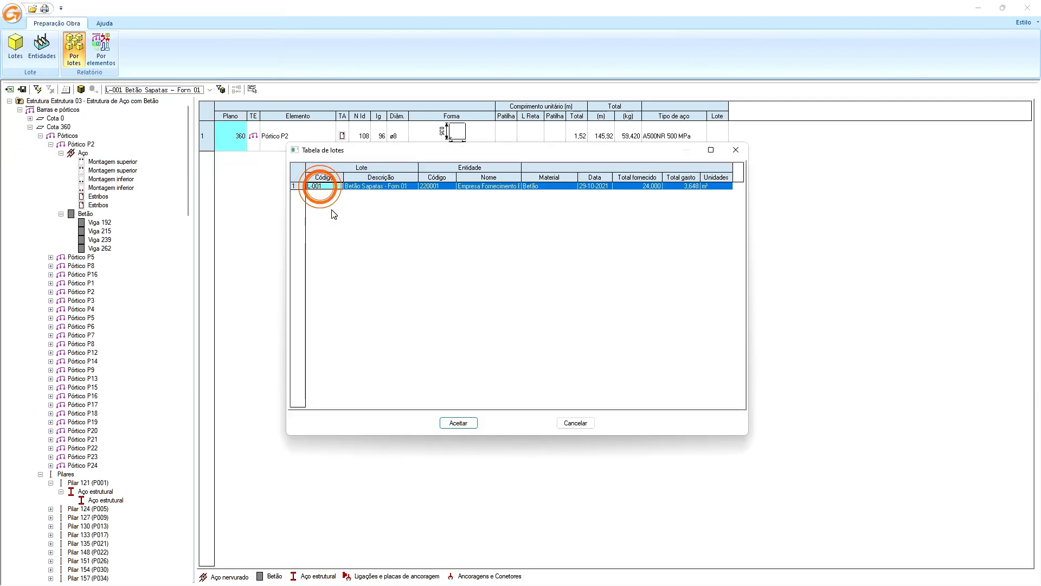
click(458, 422)
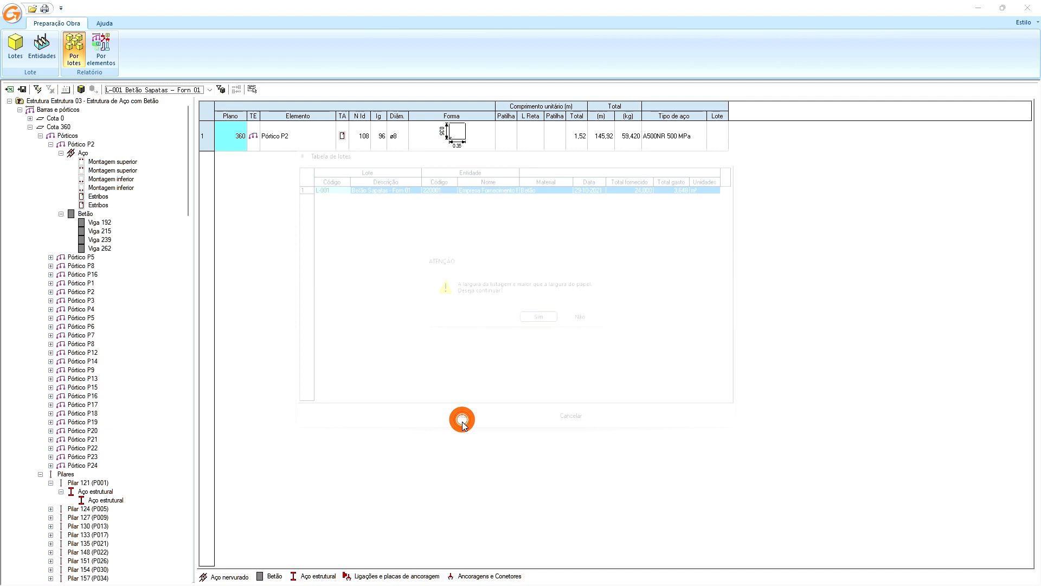
click(545, 323)
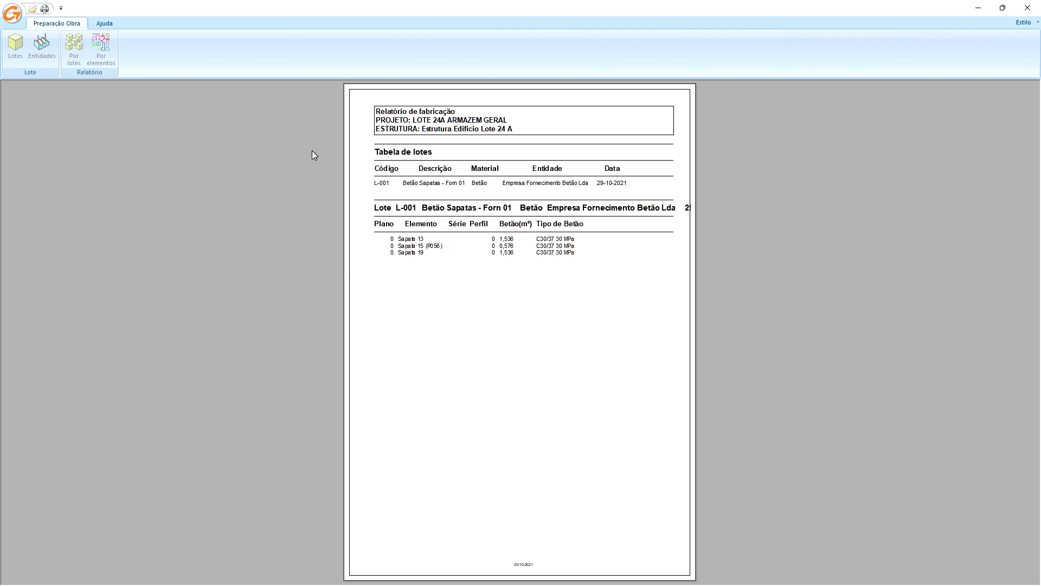
key(Escape)
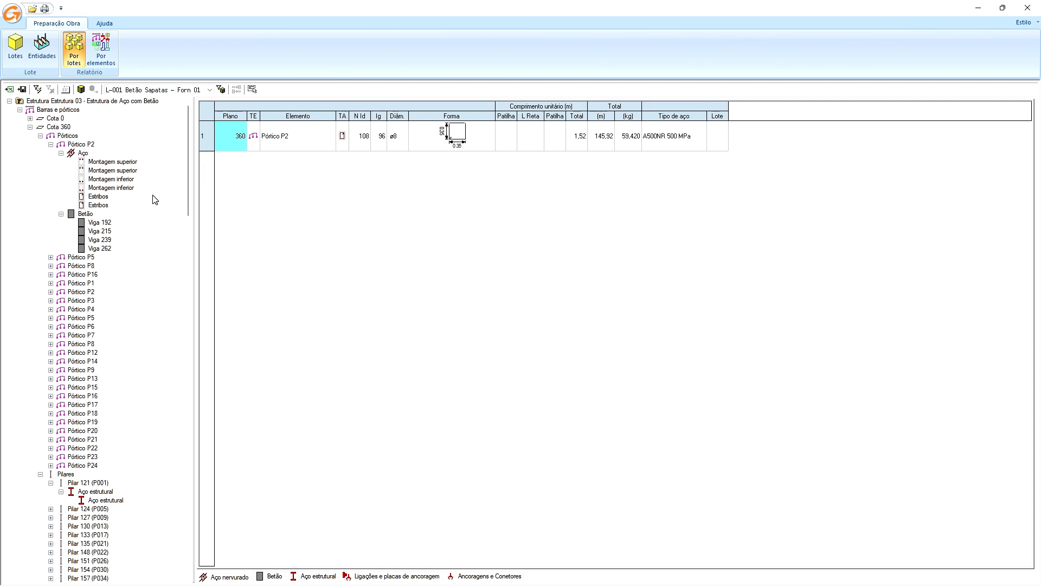
- Generate a print preview of the report by elements with the preselected materials and the whole structure, accepting the excess listing width
click(101, 50)
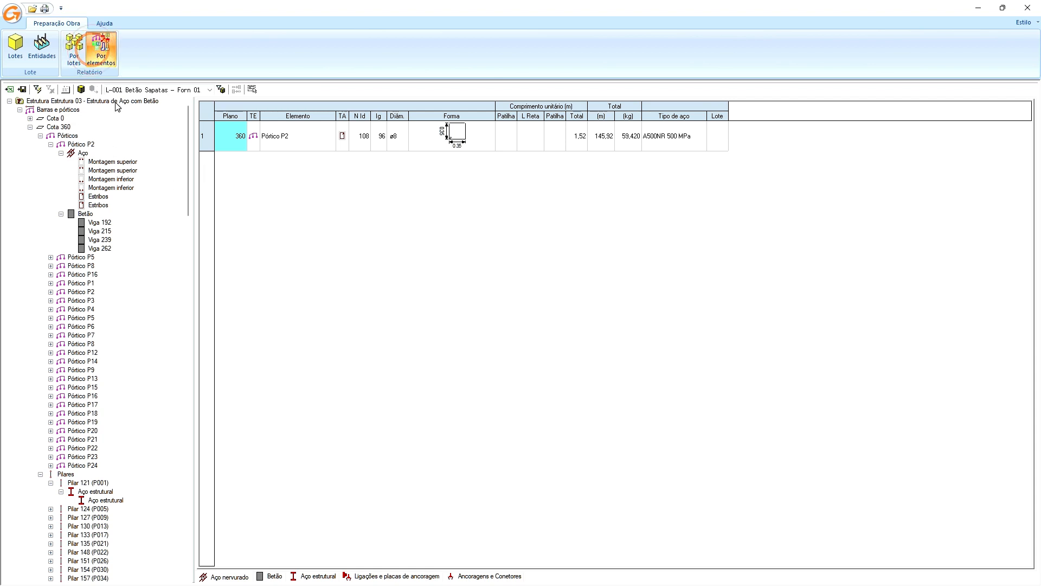
click(12, 12)
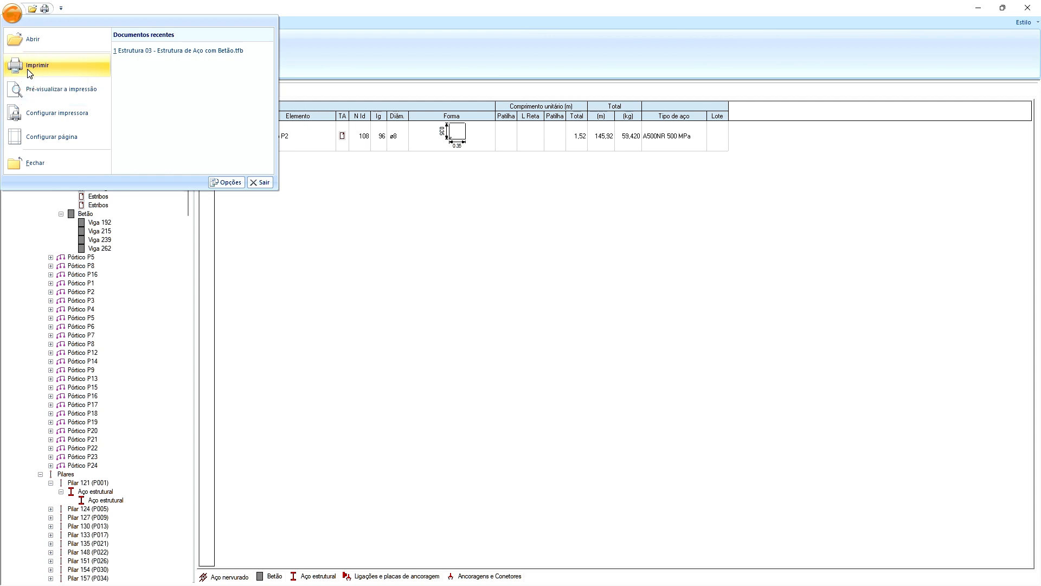
click(31, 90)
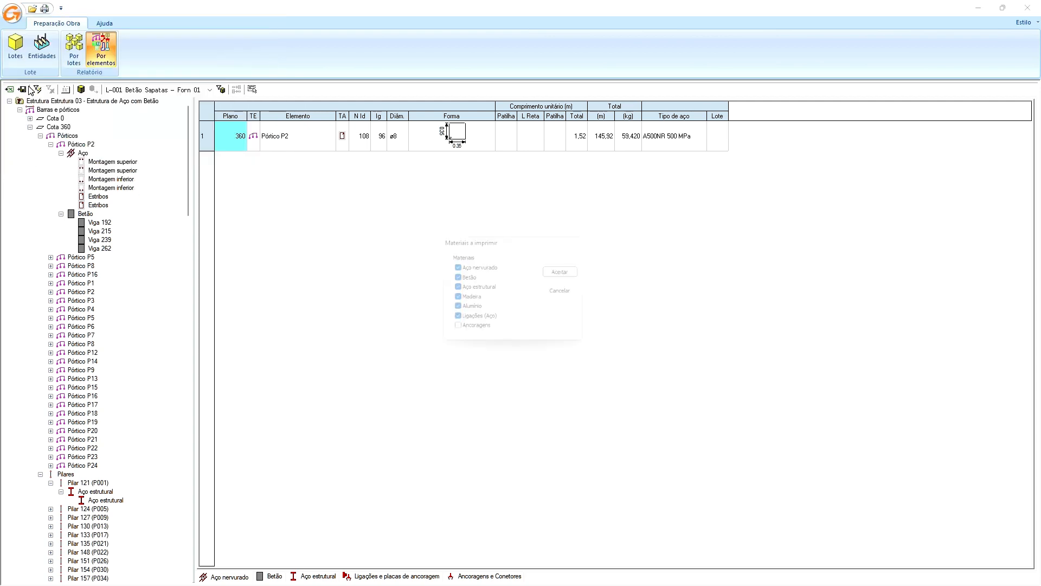
click(557, 274)
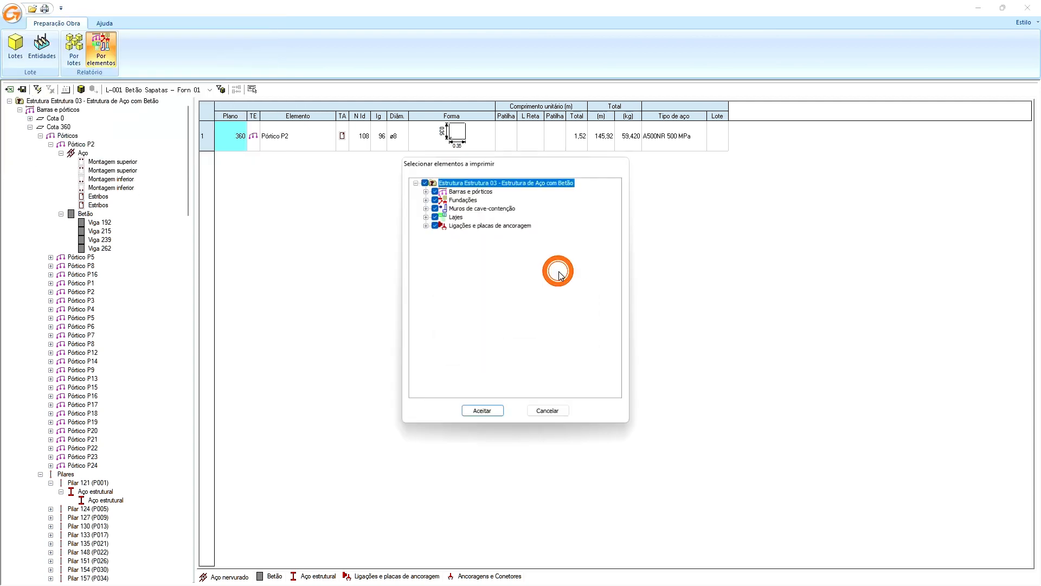
click(492, 412)
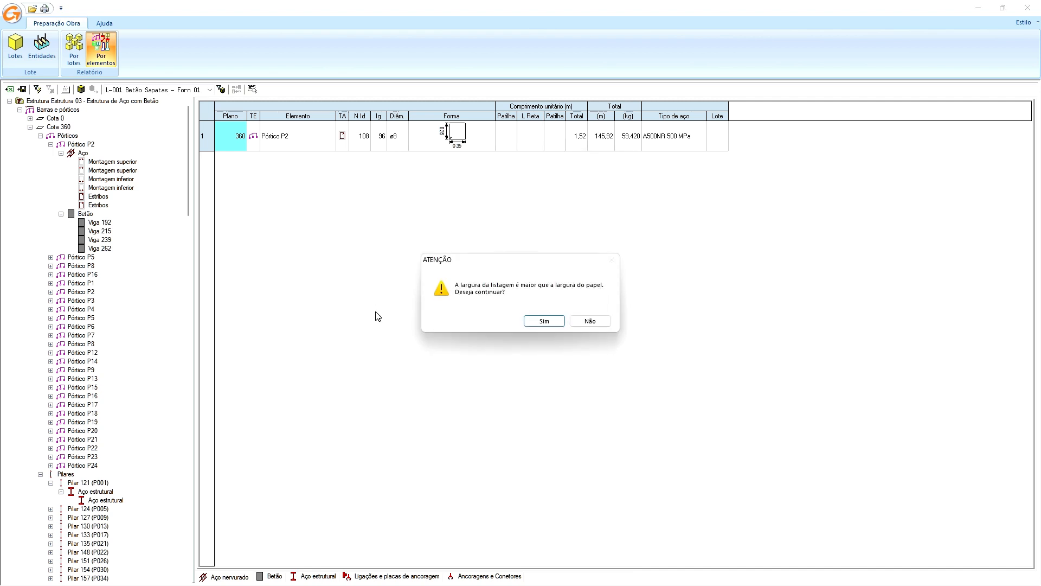
click(544, 320)
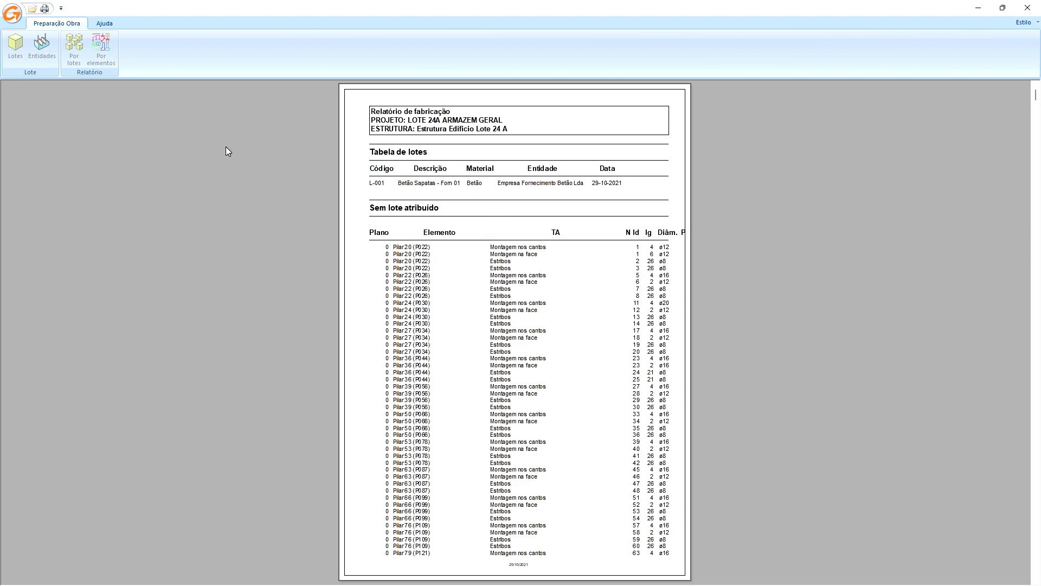
- Examine the by-elements report's pages, covering elements without an assigned lot, the lot L-001 footings, and the structural steel beams and columns
scroll(482, 347, down, 10)
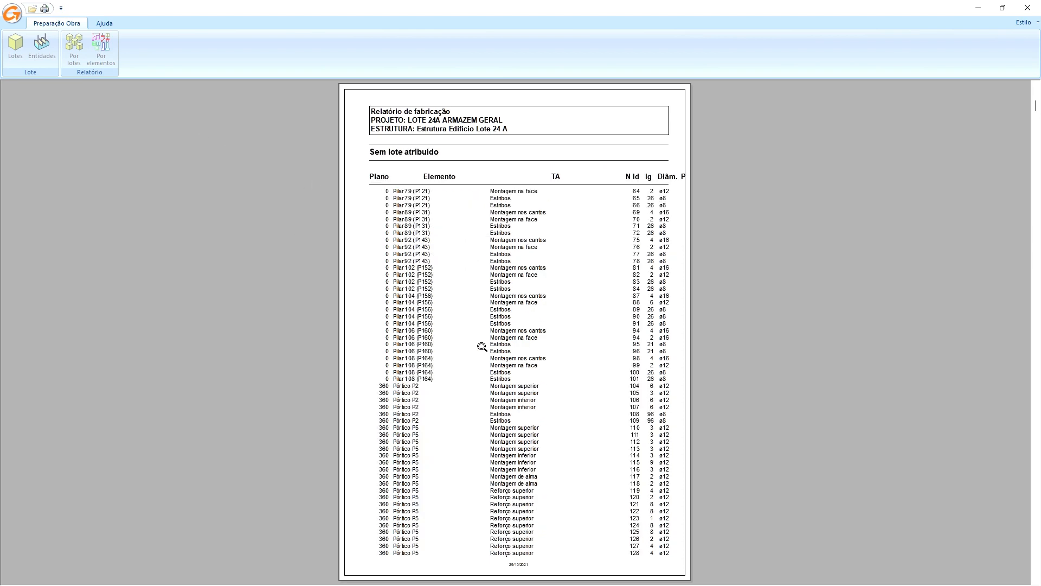
scroll(482, 346, down, 10)
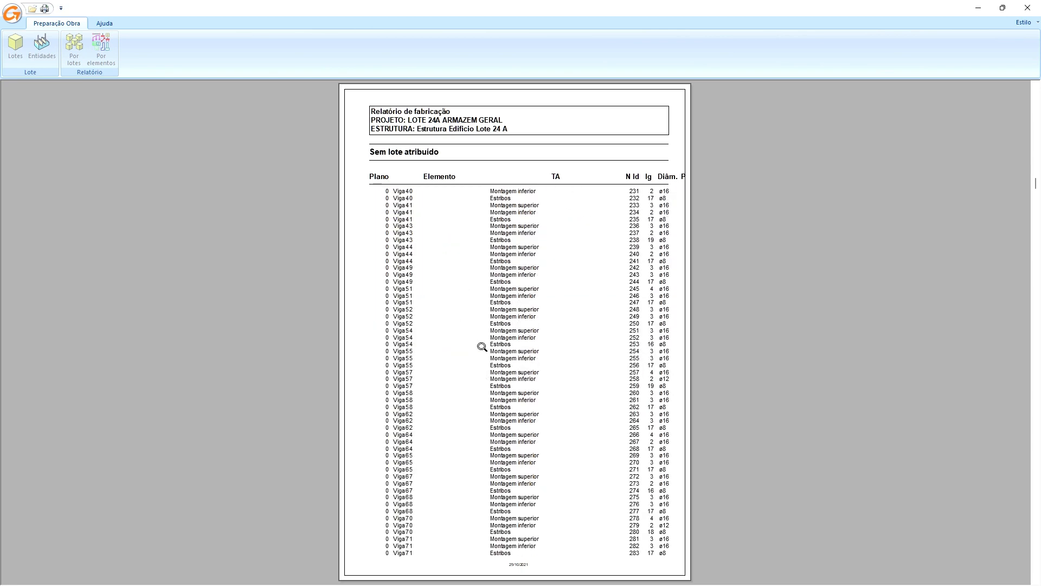
scroll(482, 347, down, 2)
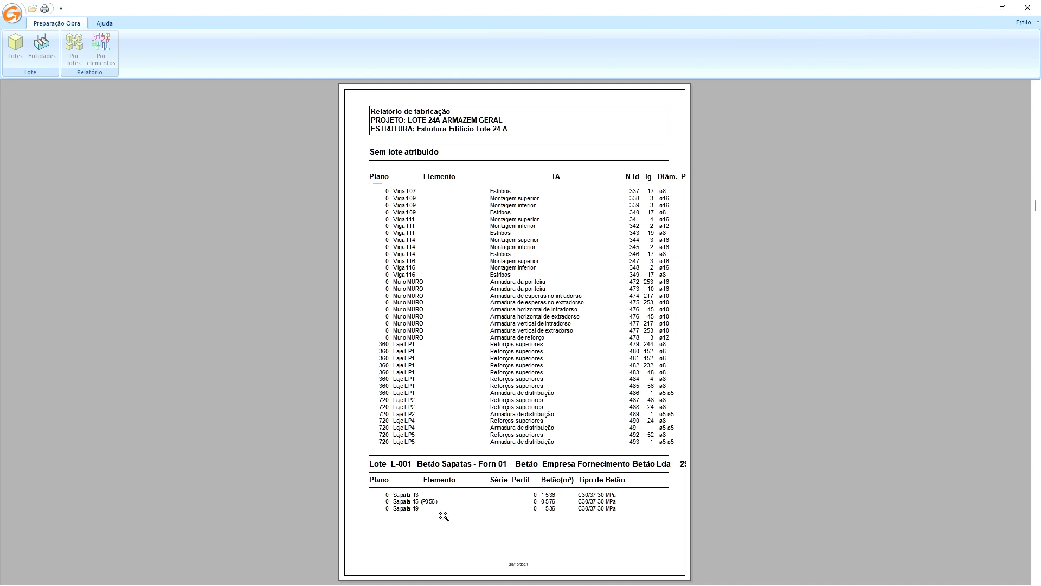
scroll(483, 505, down, 3)
scroll(482, 505, down, 8)
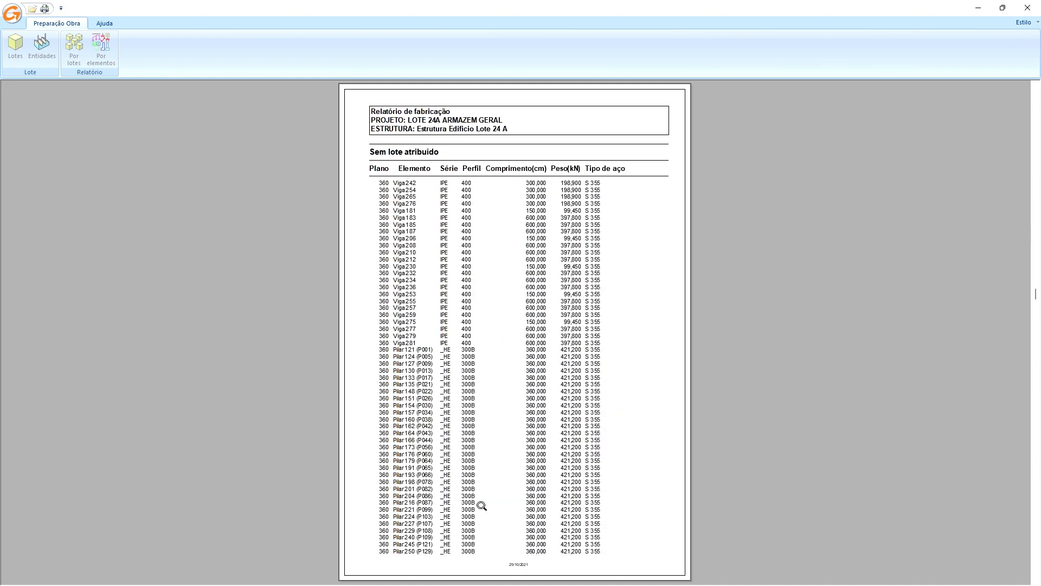
scroll(482, 506, down, 6)
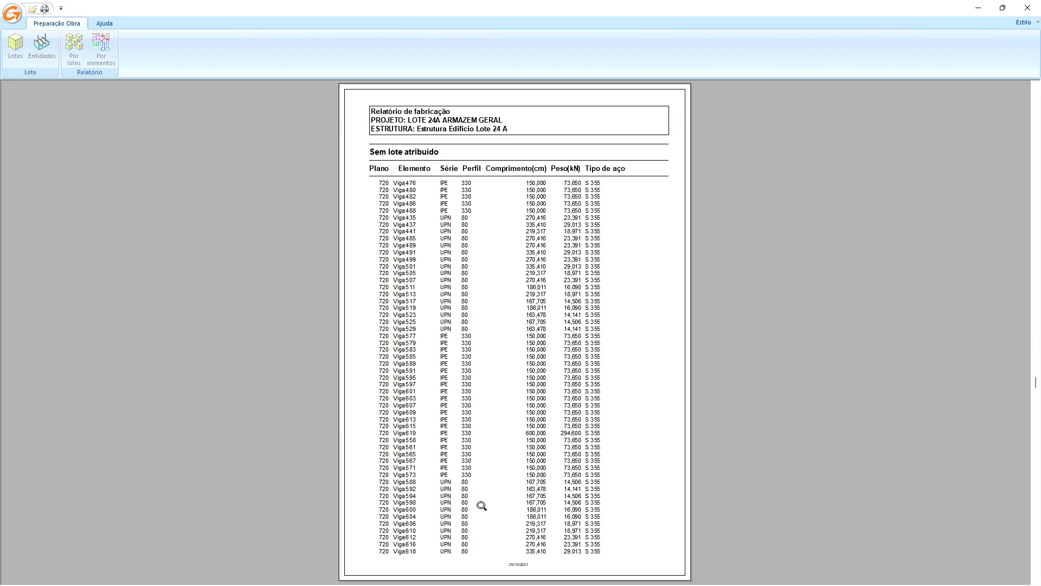
scroll(482, 505, down, 8)
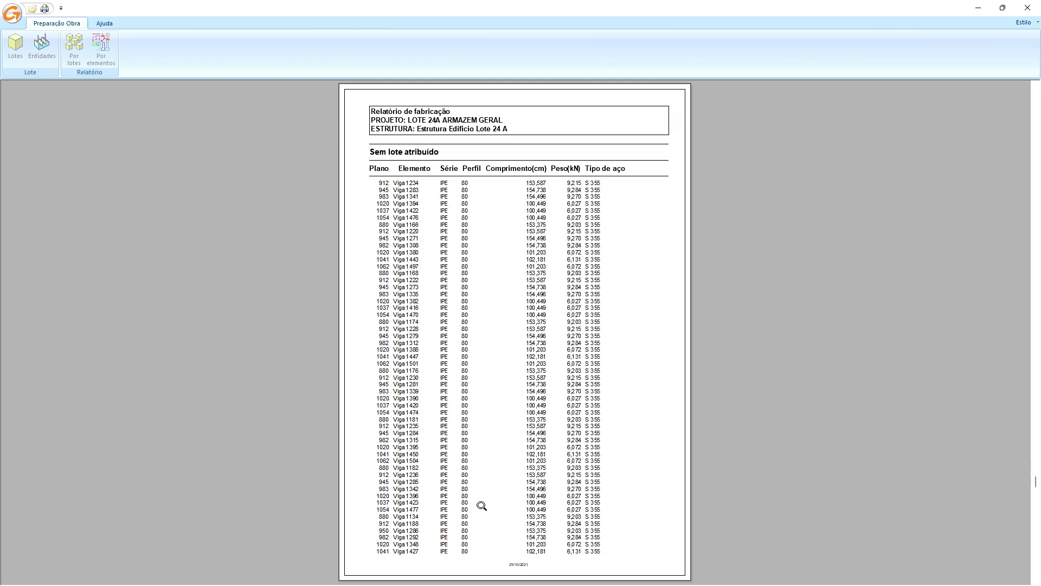
scroll(482, 505, down, 6)
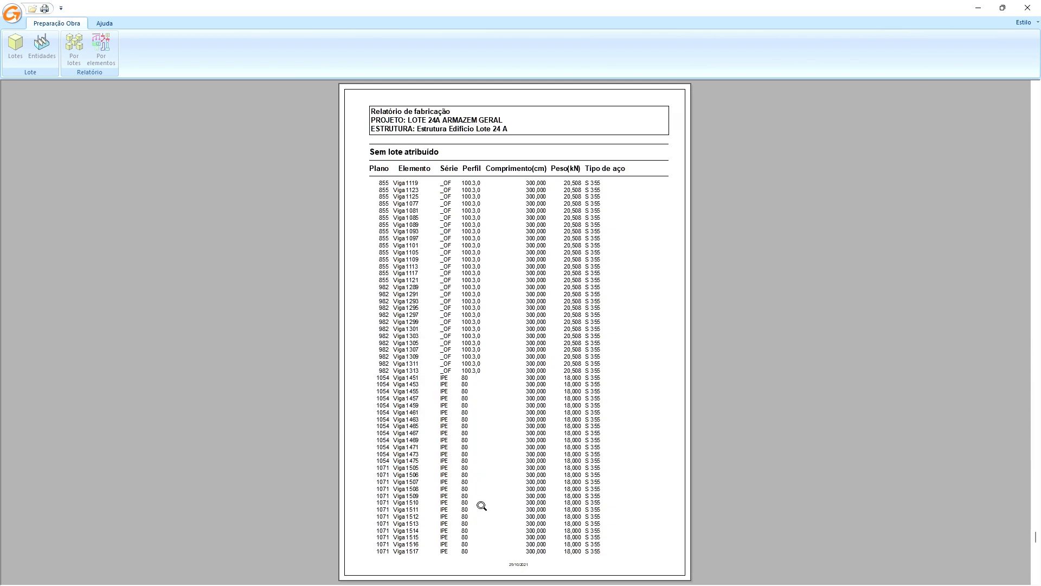
- Close the report preview and exit Tricalc.Fab
click(1027, 8)
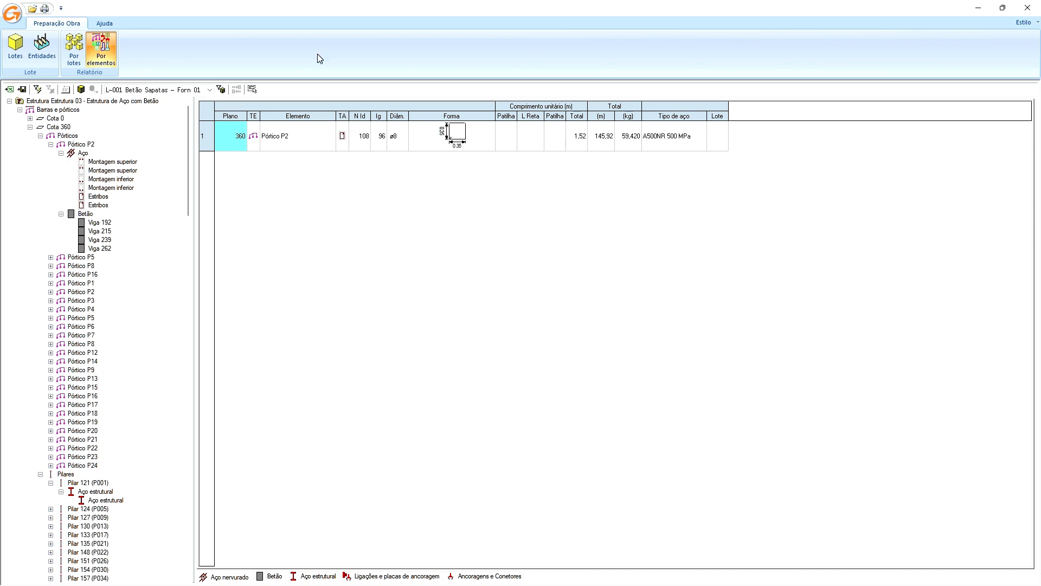
click(1028, 11)
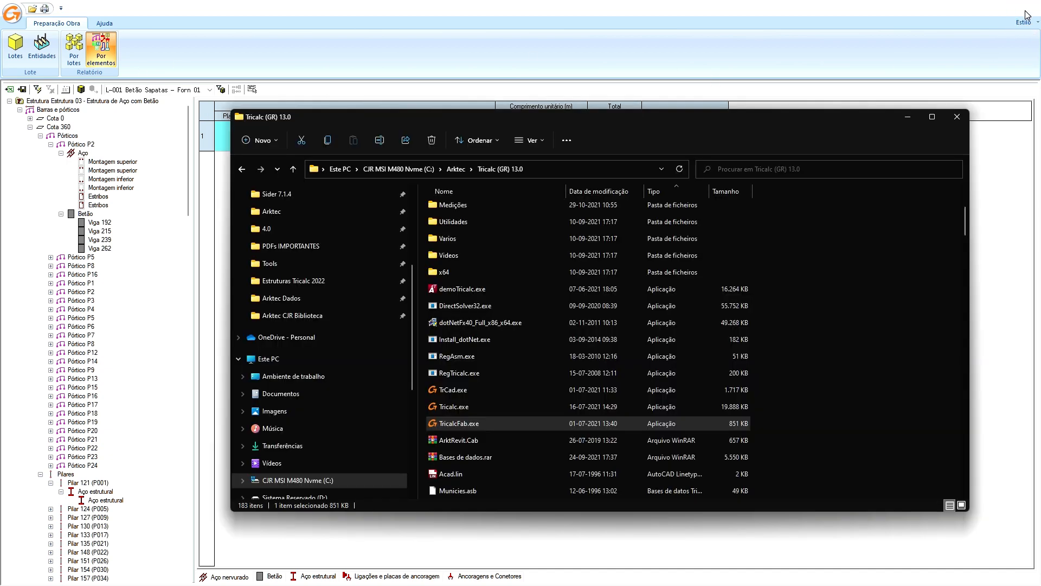
- Minimise the Tricalc program folder and switch from Tricalc to Arktec Constructo-Gest
click(907, 117)
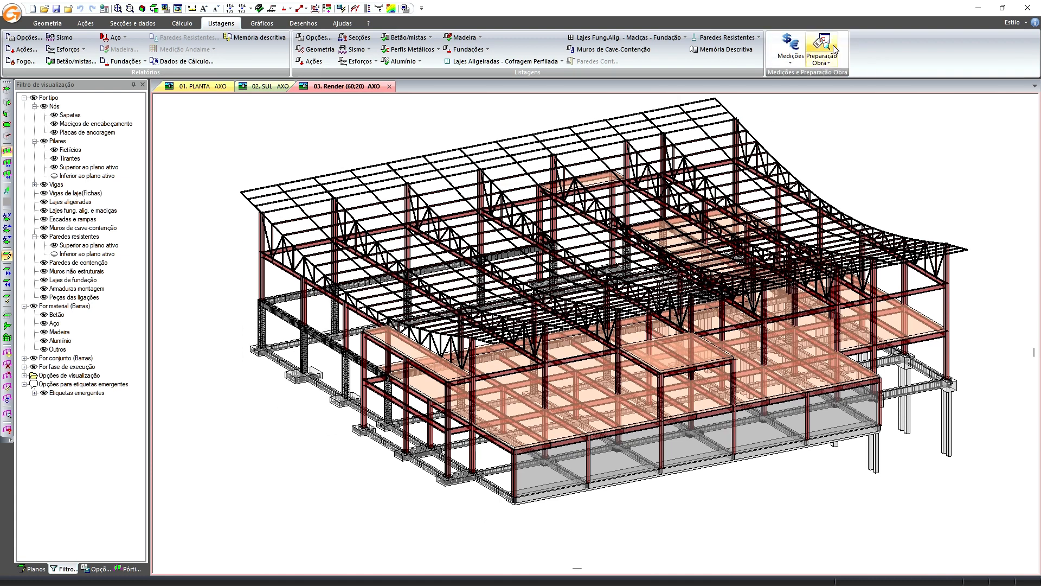
click(826, 62)
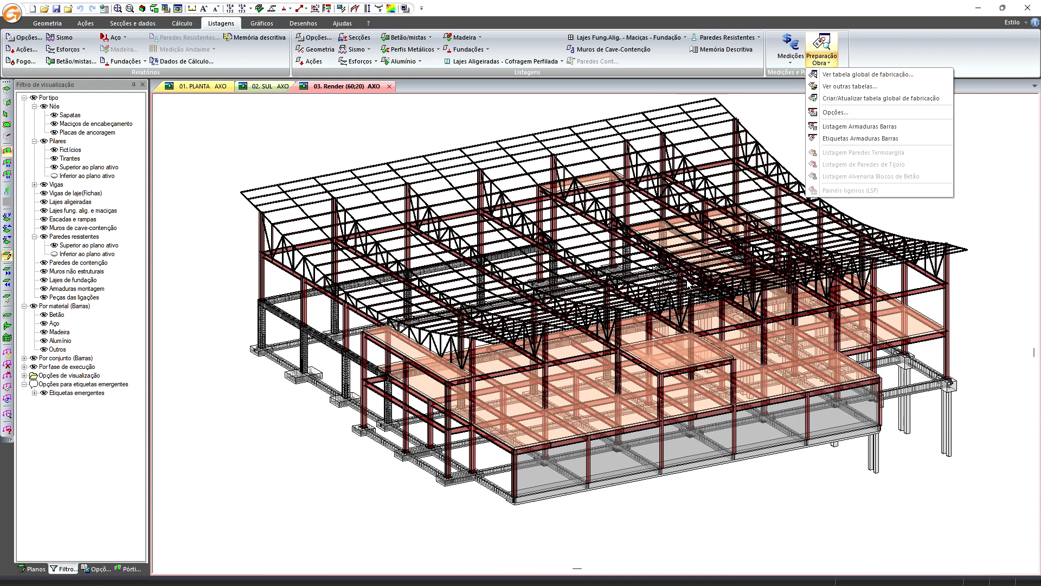
key(super)
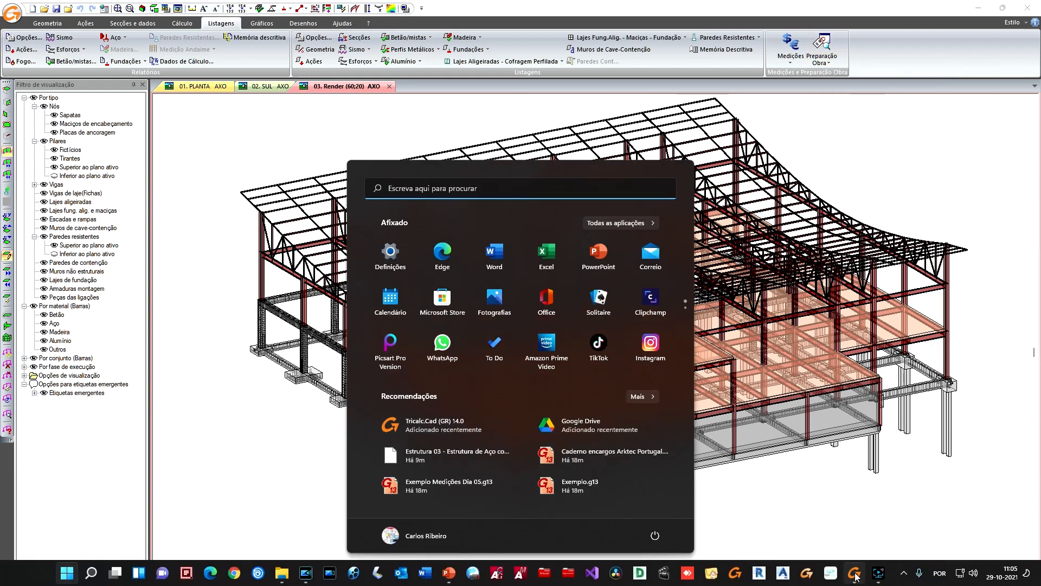
click(497, 573)
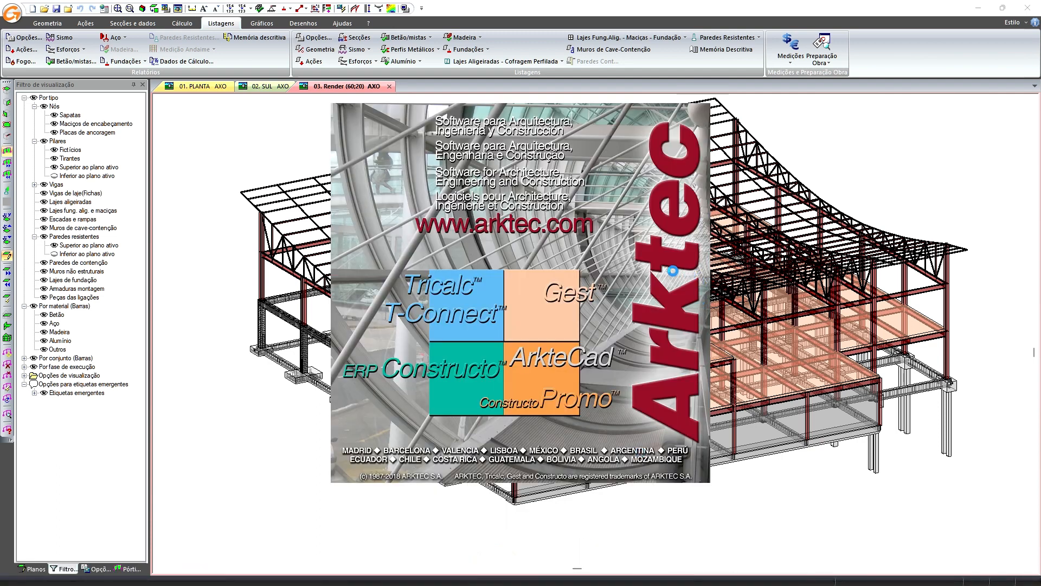
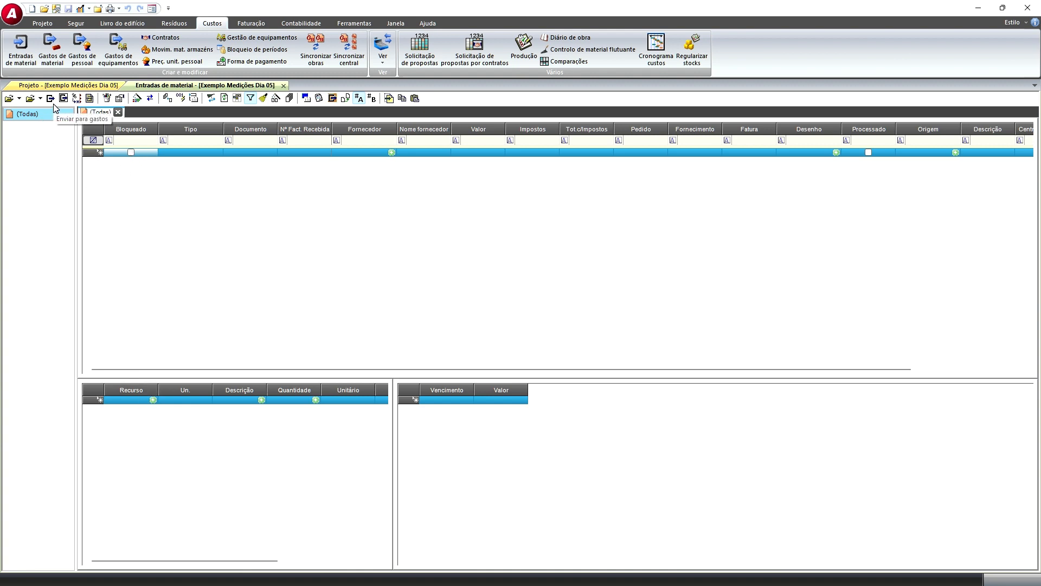
- Start a material entry in Exemplo Medições Dia 05, marking it as blocked and setting its type to Pedido
click(119, 152)
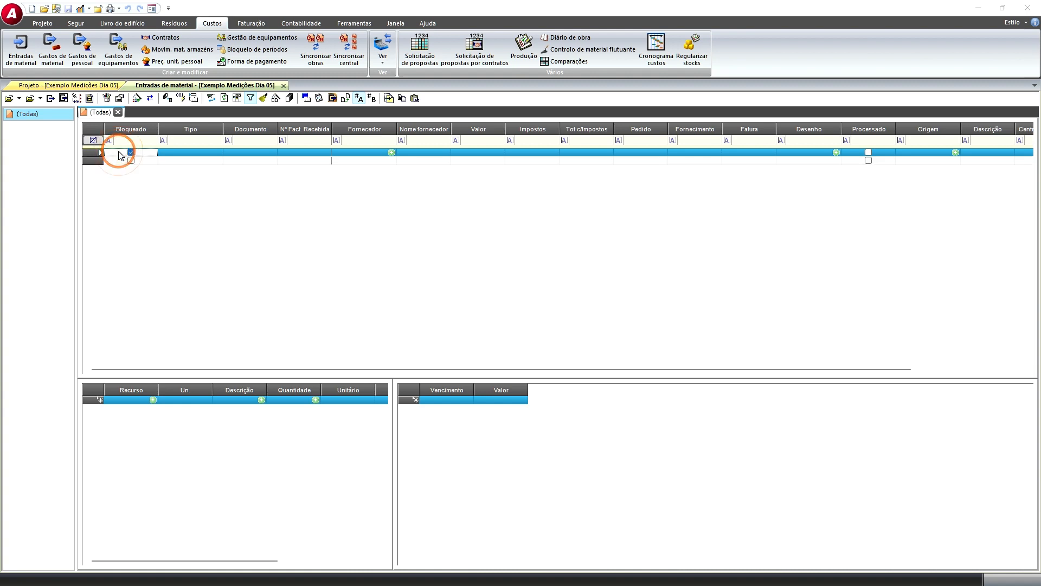
click(169, 155)
click(217, 152)
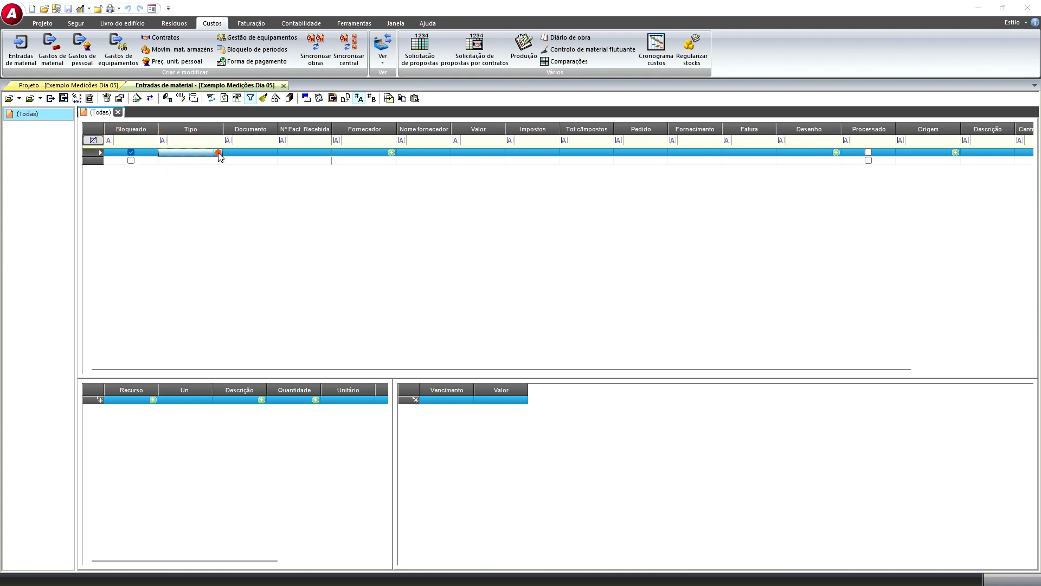
click(201, 161)
click(254, 153)
click(268, 153)
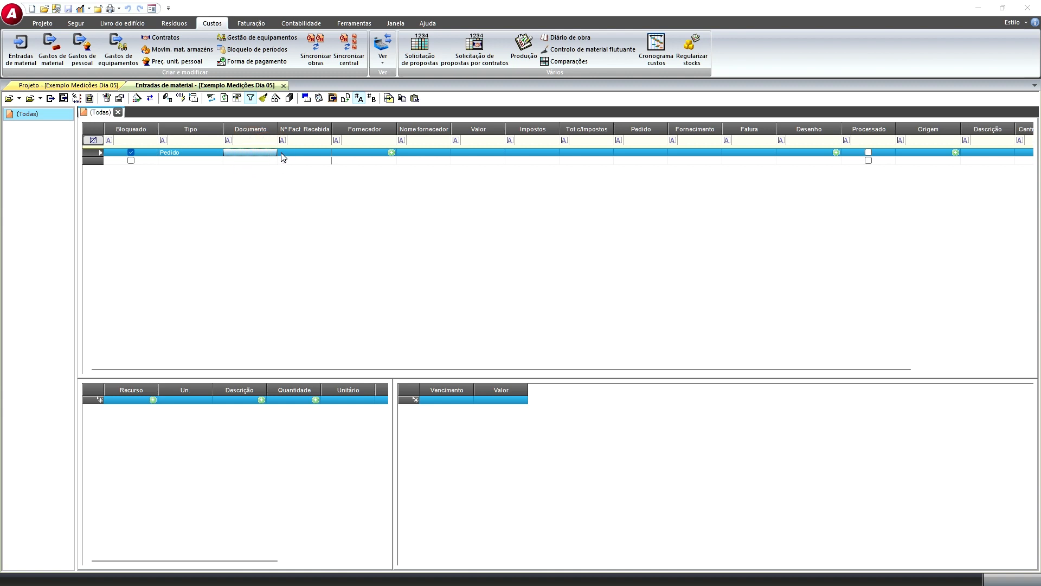
- Try to pick a supplier for the Pedido entry, loading the Constructo-Gest 14.0 Portugal example file as a source
click(392, 153)
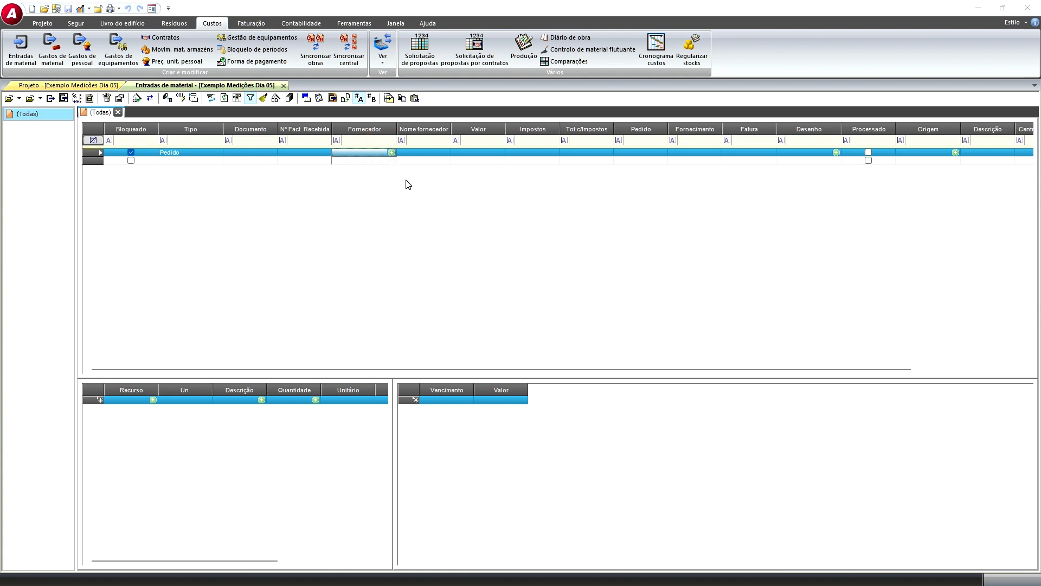
click(388, 155)
click(41, 99)
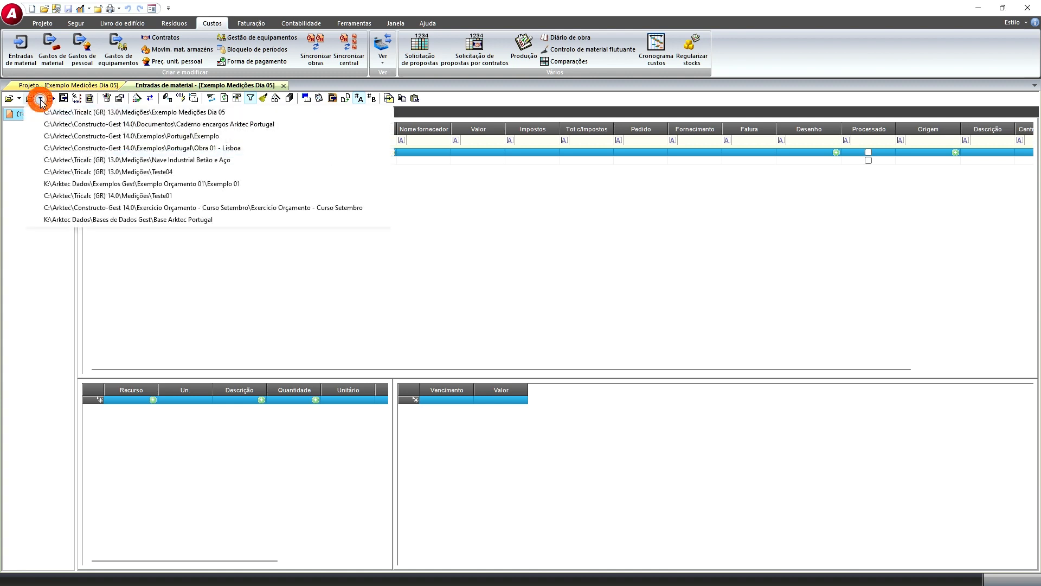
click(53, 136)
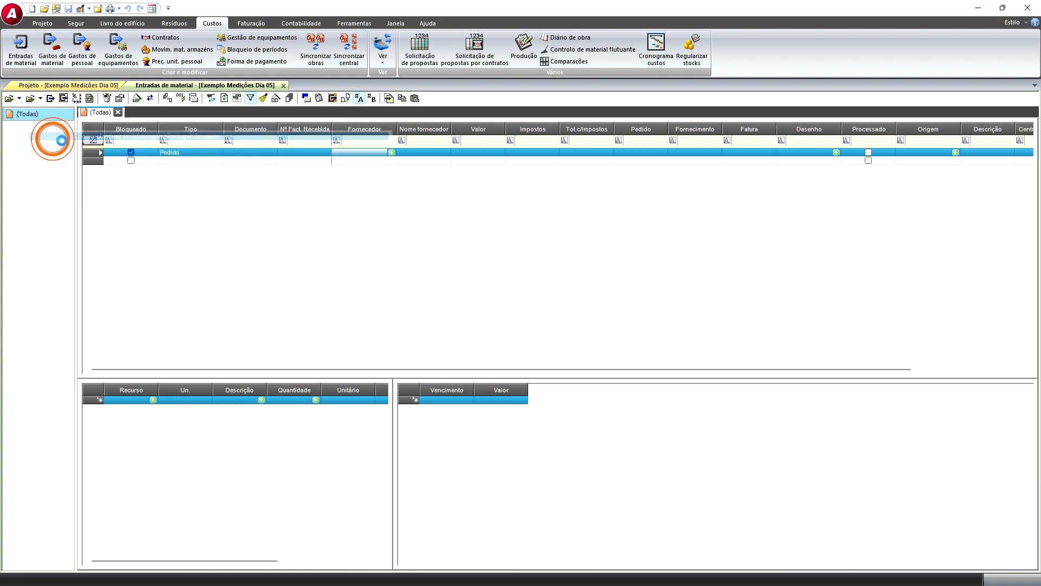
click(359, 153)
click(391, 152)
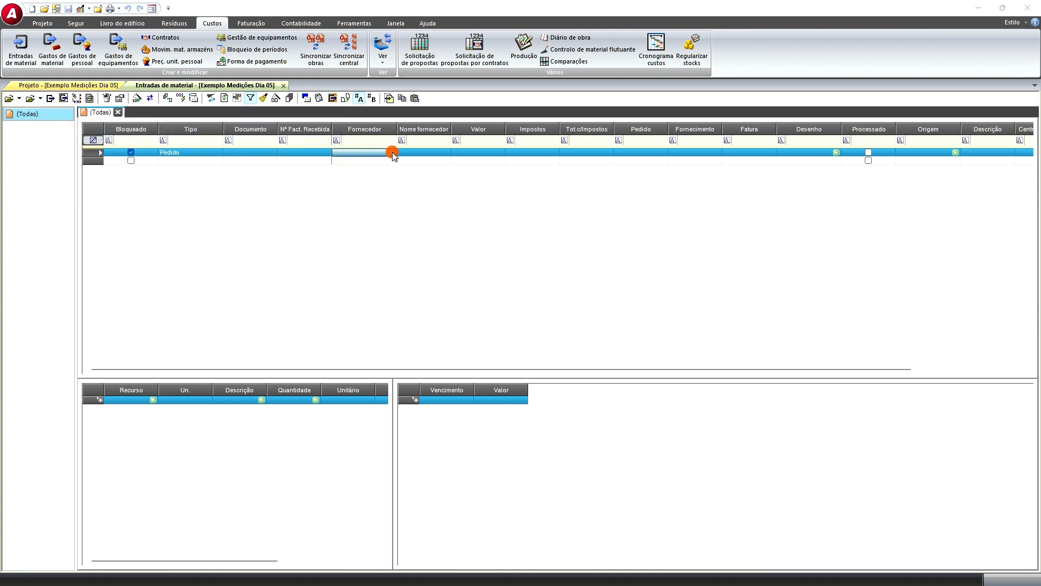
click(19, 98)
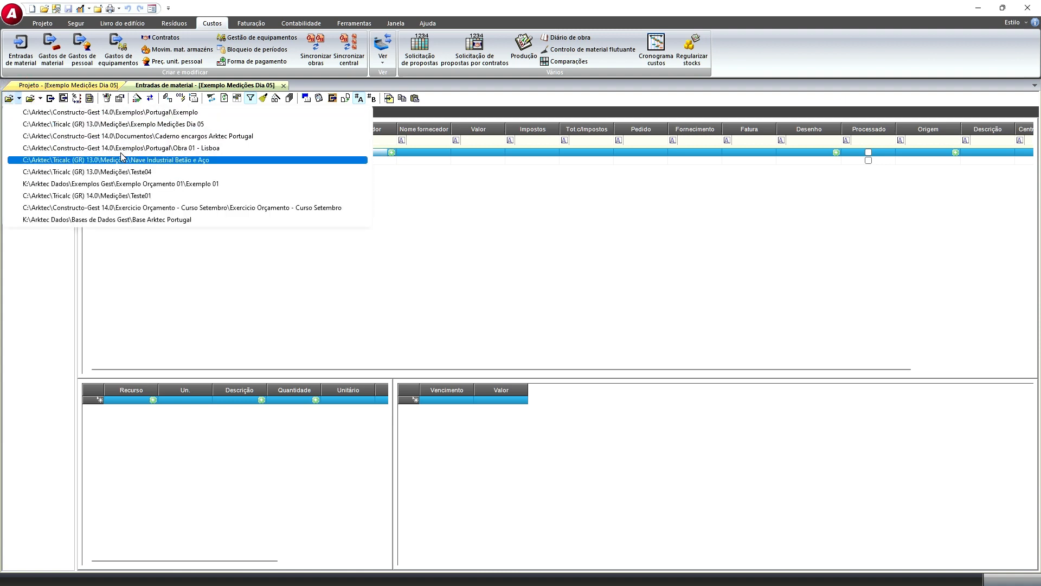
click(127, 113)
click(395, 154)
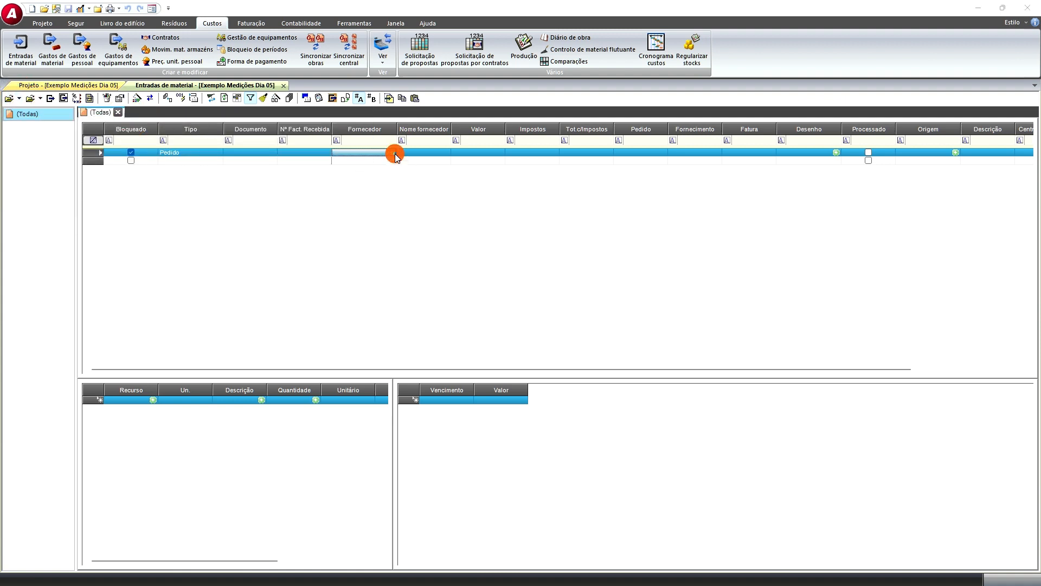
- Return to the Pedido entry and try to choose a resource for its first detail line
click(345, 161)
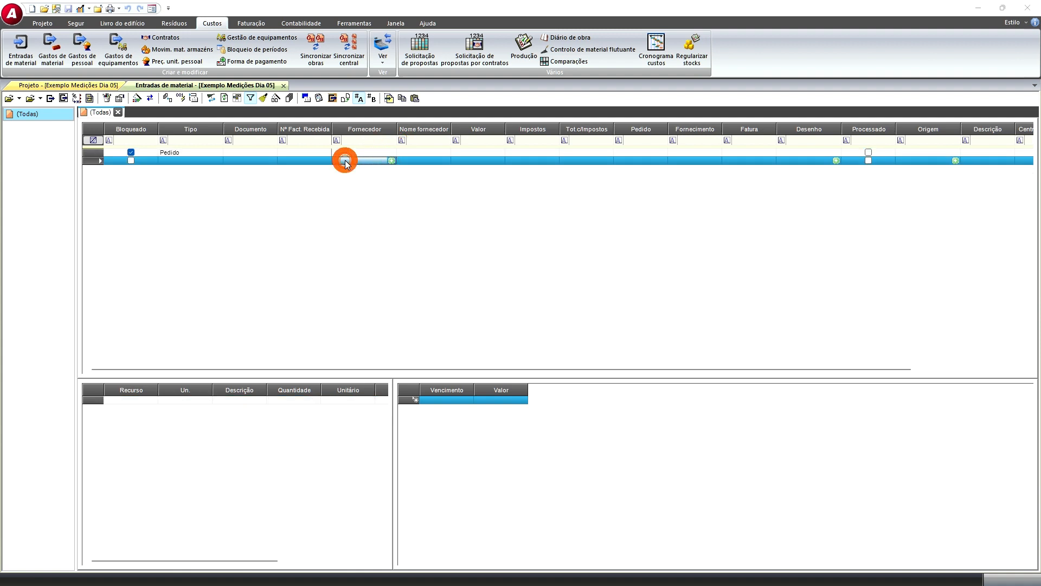
click(187, 153)
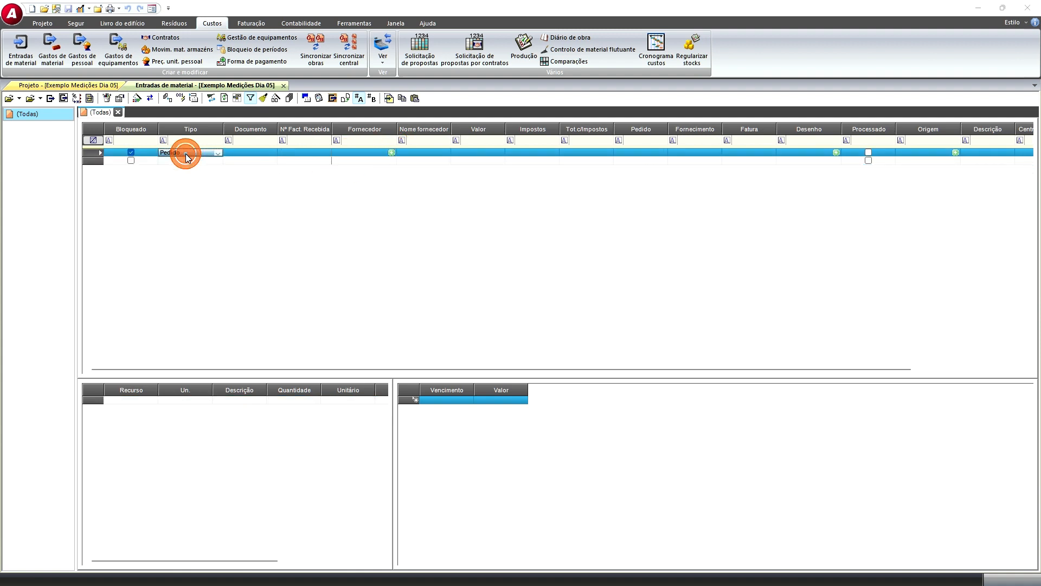
click(140, 402)
click(151, 401)
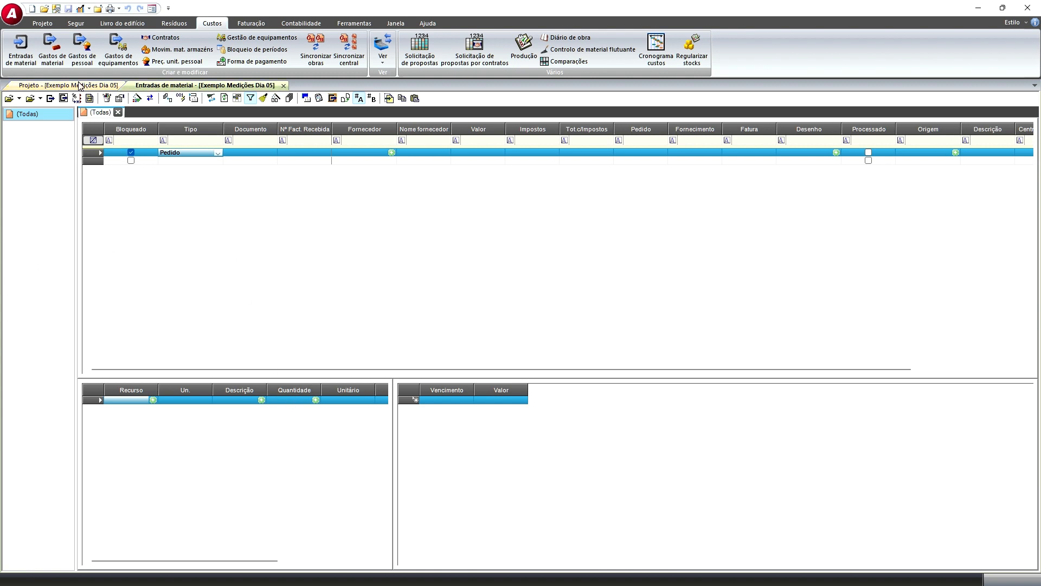
- Try to choose a resource for the first row of the material expenses, and close the material expenses and material entries
click(51, 49)
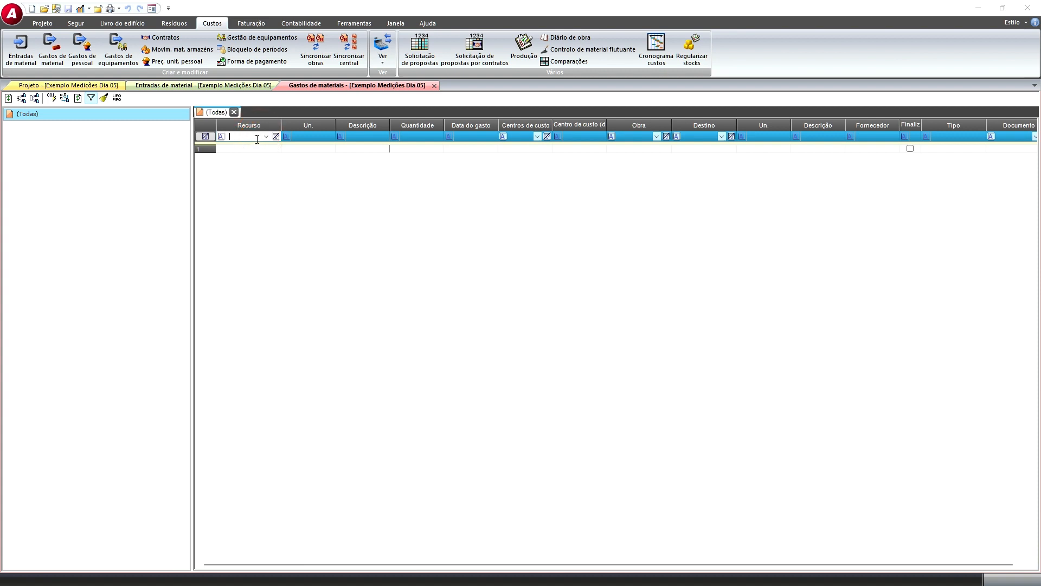
click(240, 148)
click(274, 148)
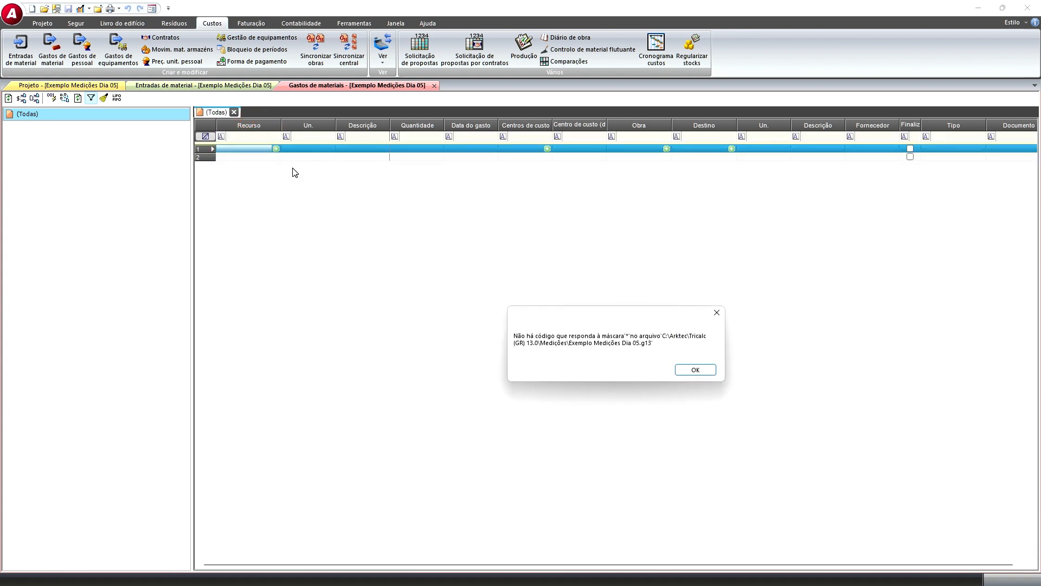
click(709, 365)
click(708, 371)
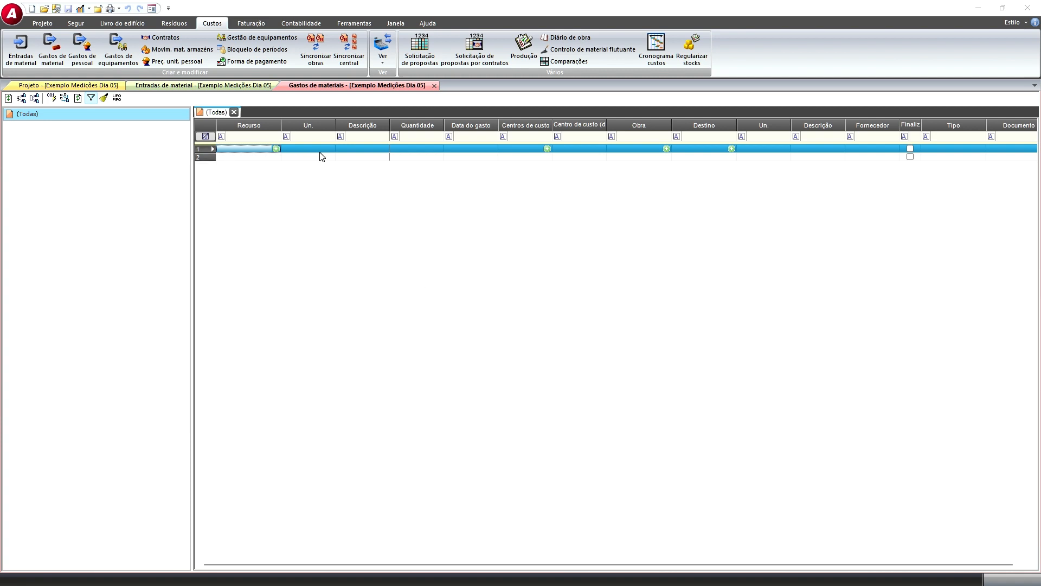
click(413, 150)
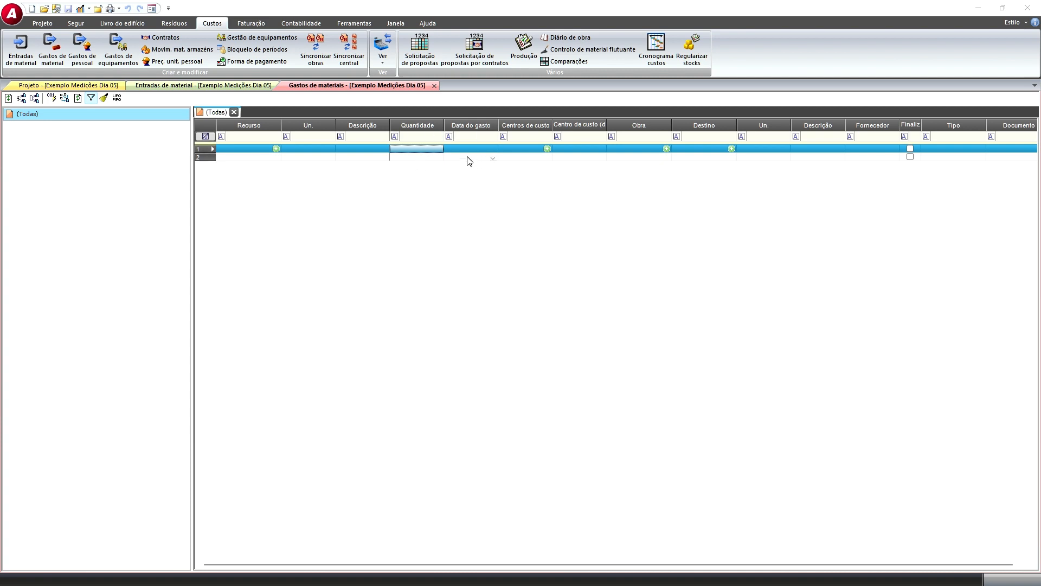
click(437, 88)
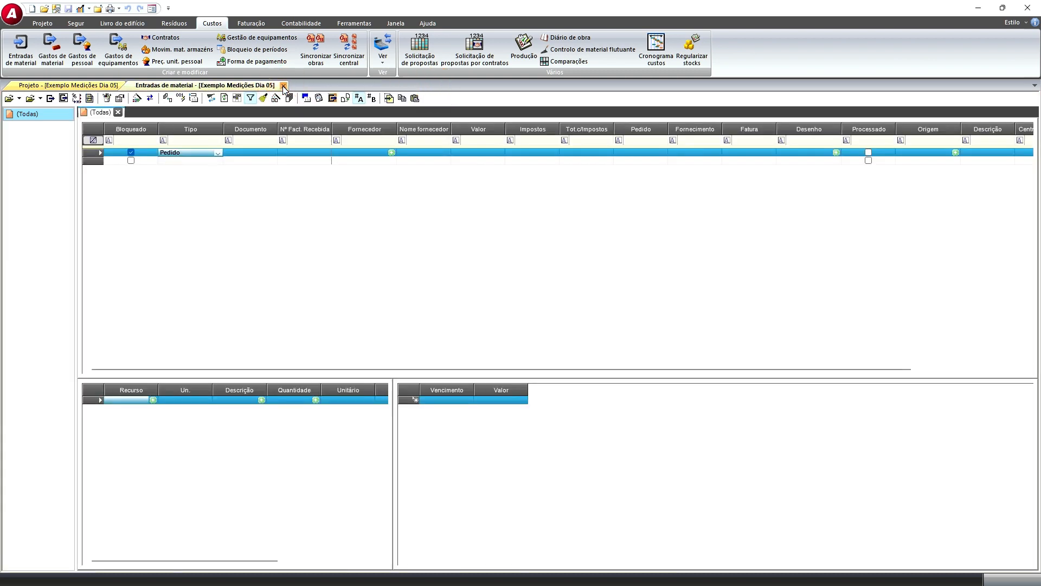
click(284, 89)
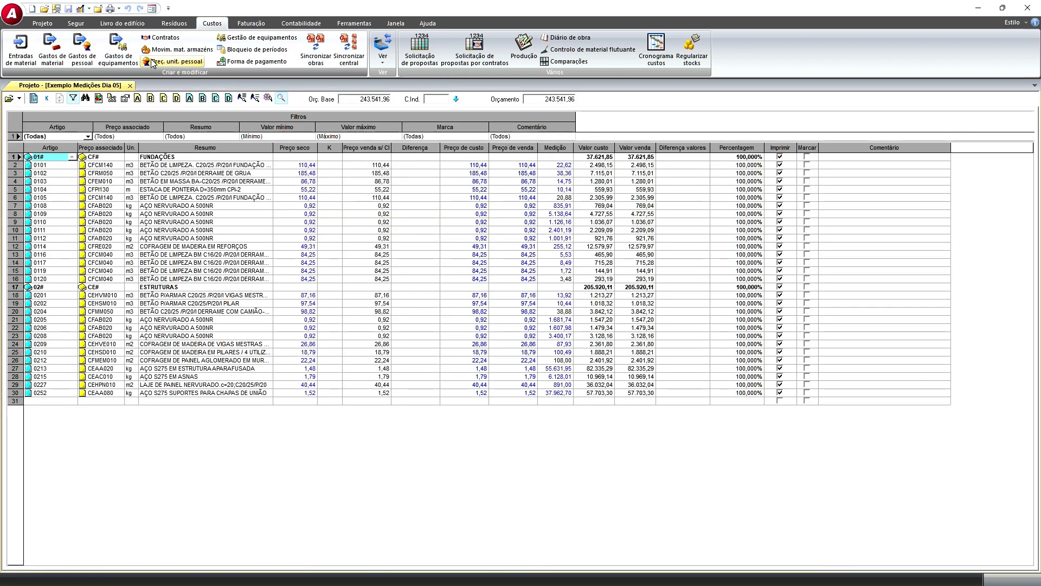
- View the personnel expenses of Exemplo Medições Dia 05, open the recent file Exemplo.g13, and close the personnel expenses
click(96, 62)
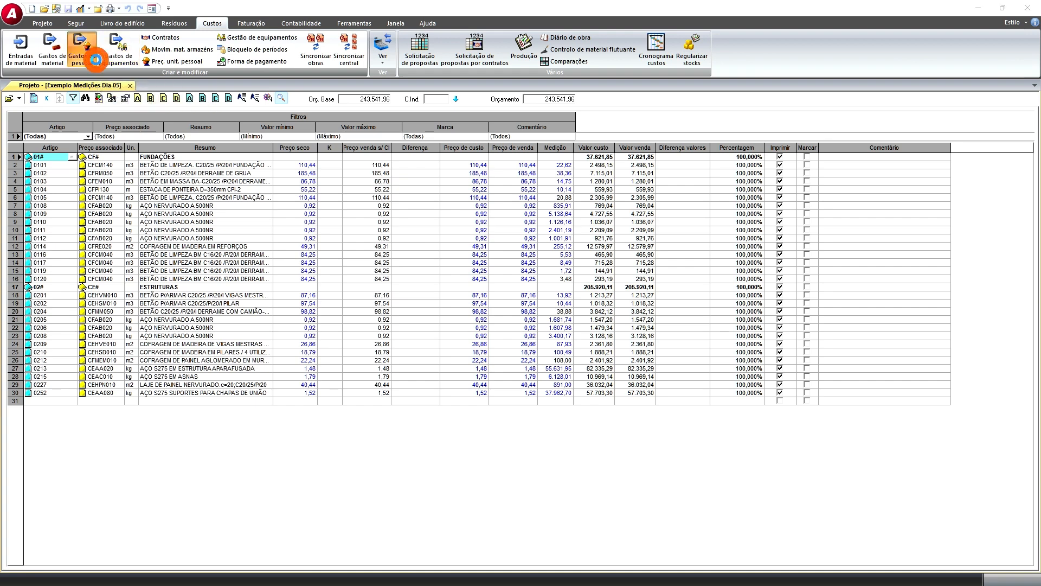
click(106, 153)
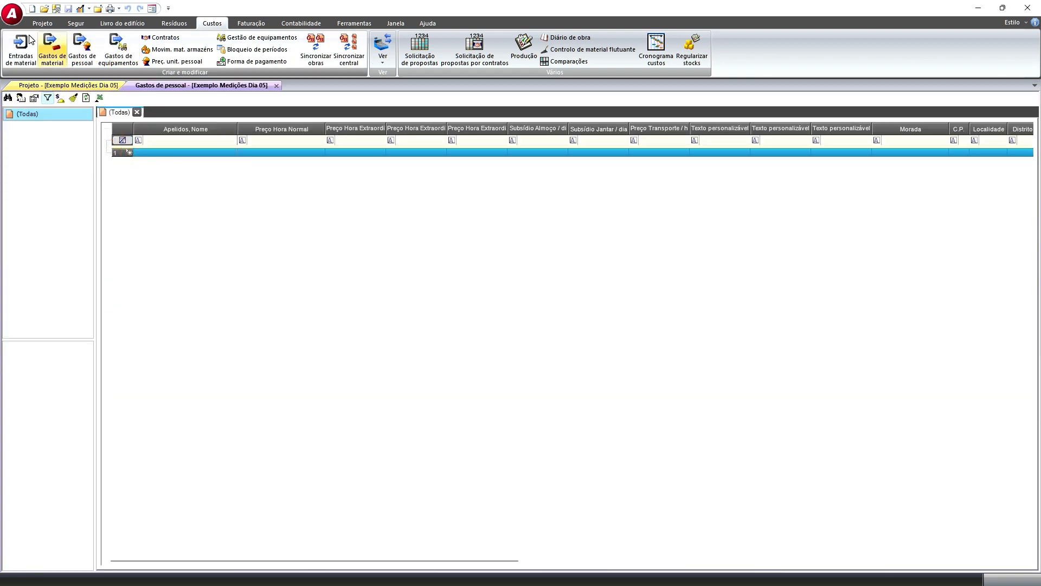
click(11, 13)
click(177, 54)
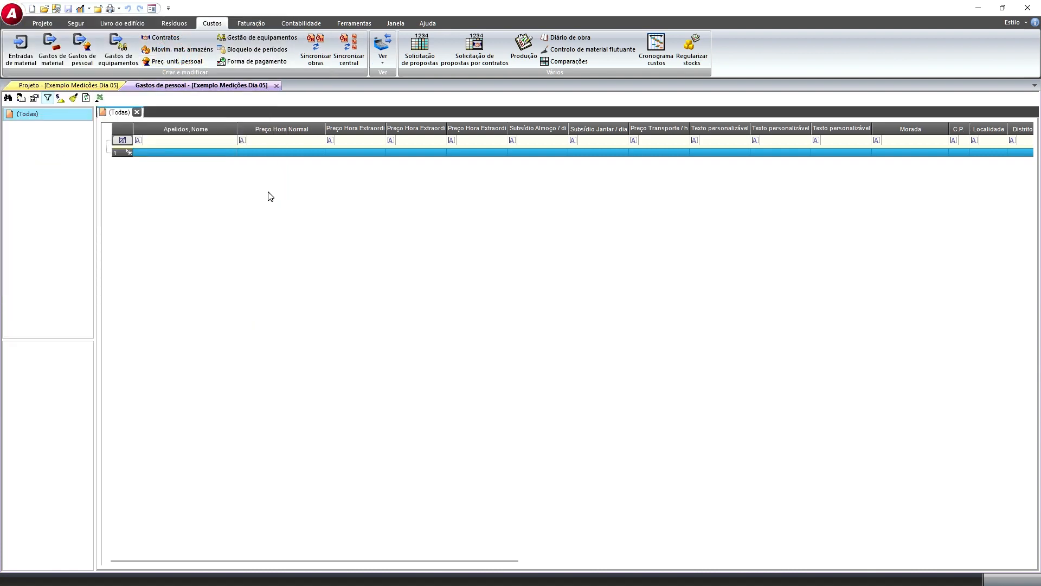
click(276, 85)
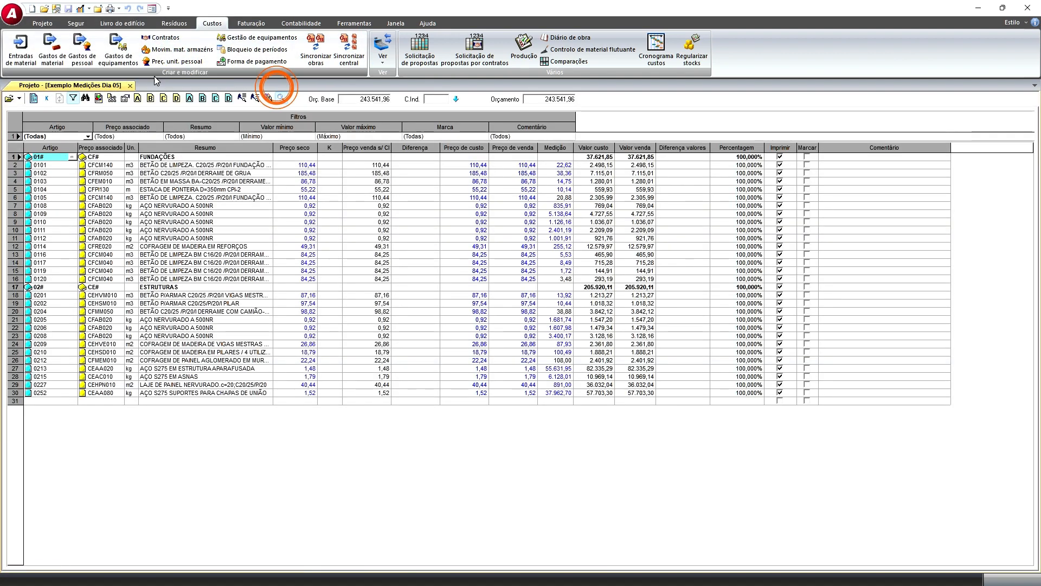
- Close the Exemplo Medições Dia 05 project view and all files still open
click(130, 86)
click(12, 13)
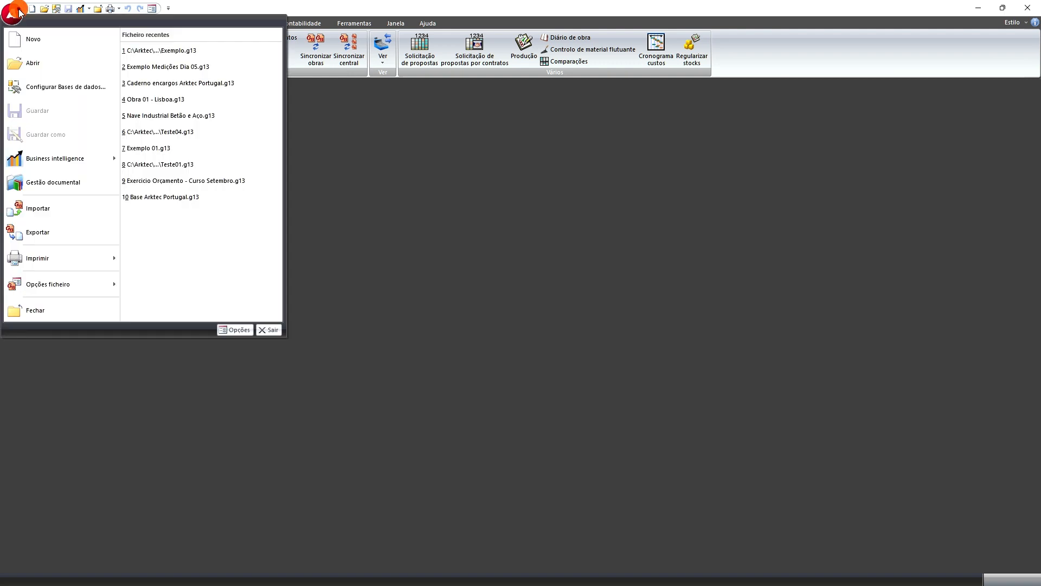
click(65, 299)
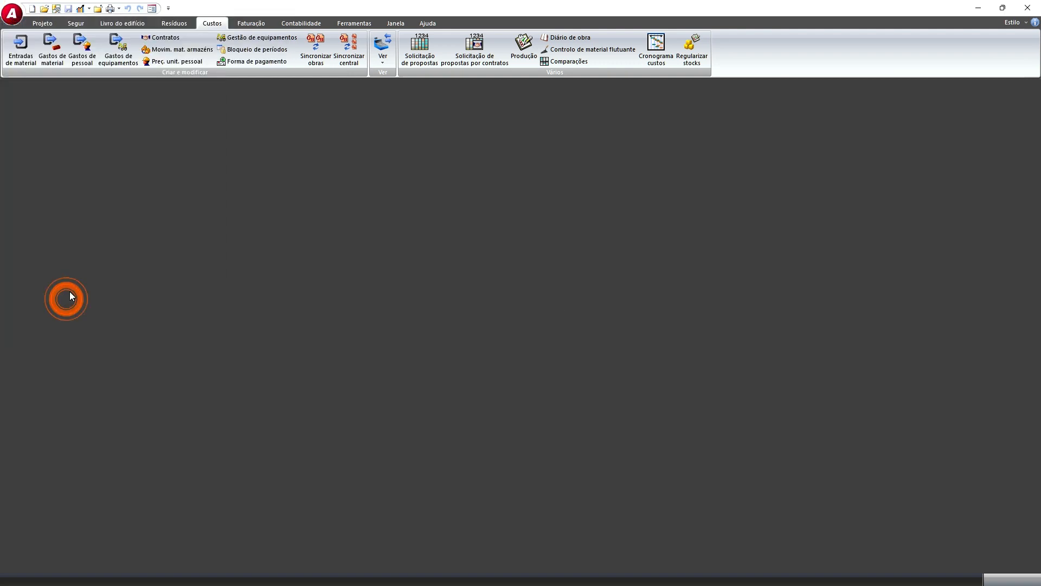
click(12, 15)
click(33, 308)
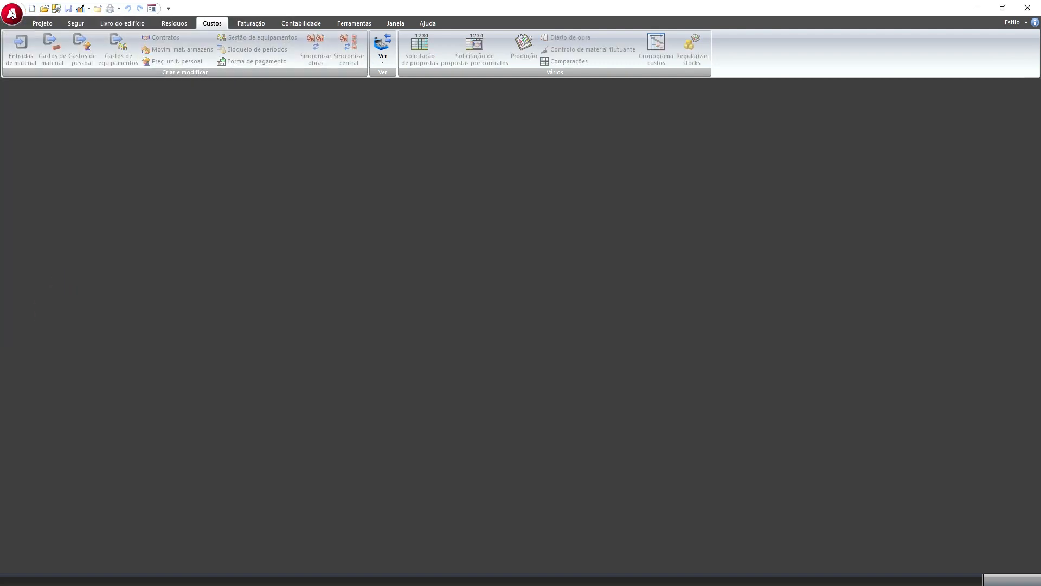
- Open the recent file Exemplo.g13 and display its material entries
click(12, 13)
click(198, 51)
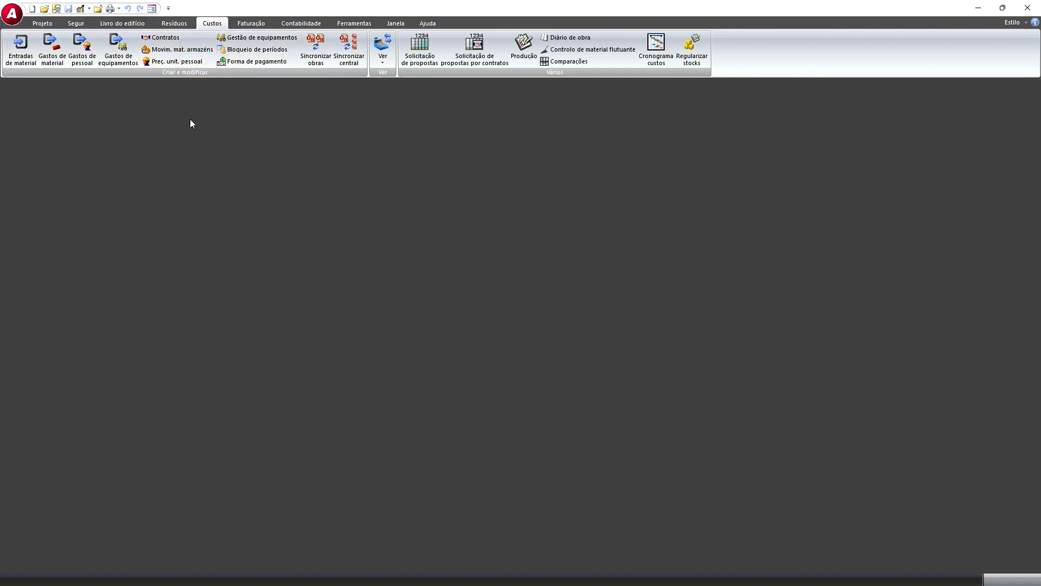
click(21, 47)
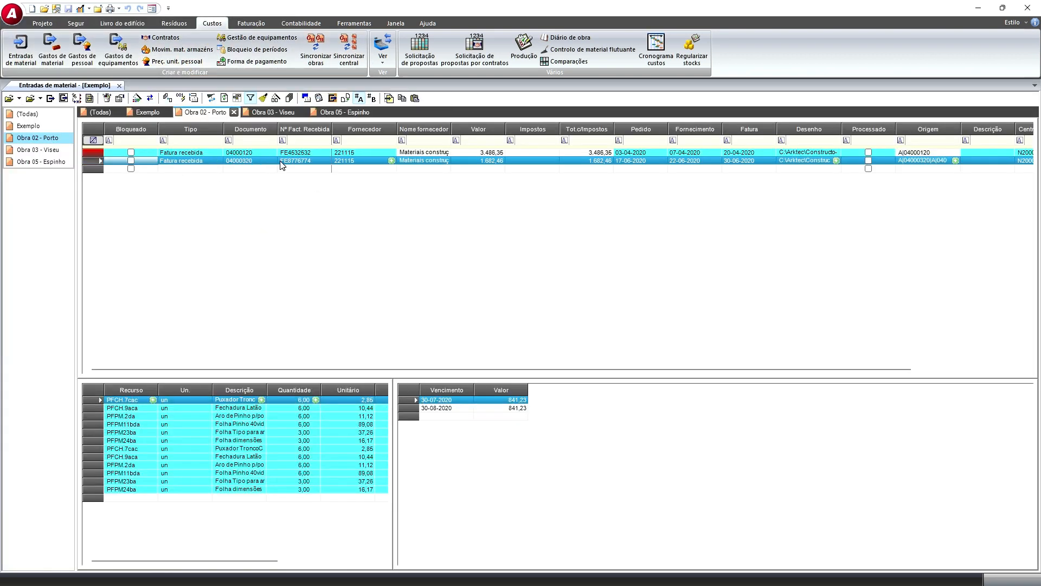
- Examine the resources and due dates of both received invoices for Obra 02 - Porto, widening the resource description column
click(96, 151)
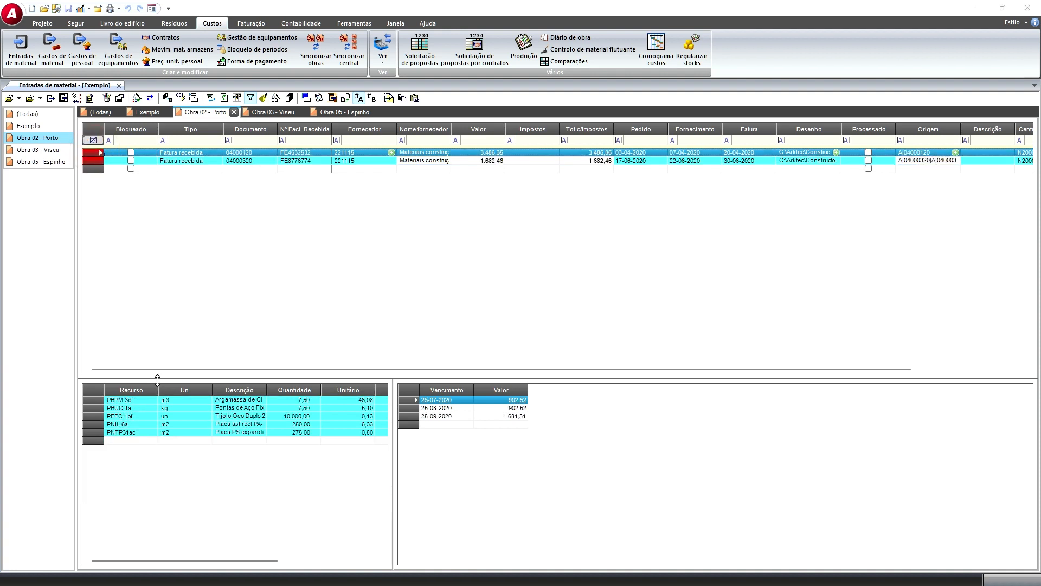
drag(267, 389, 299, 390)
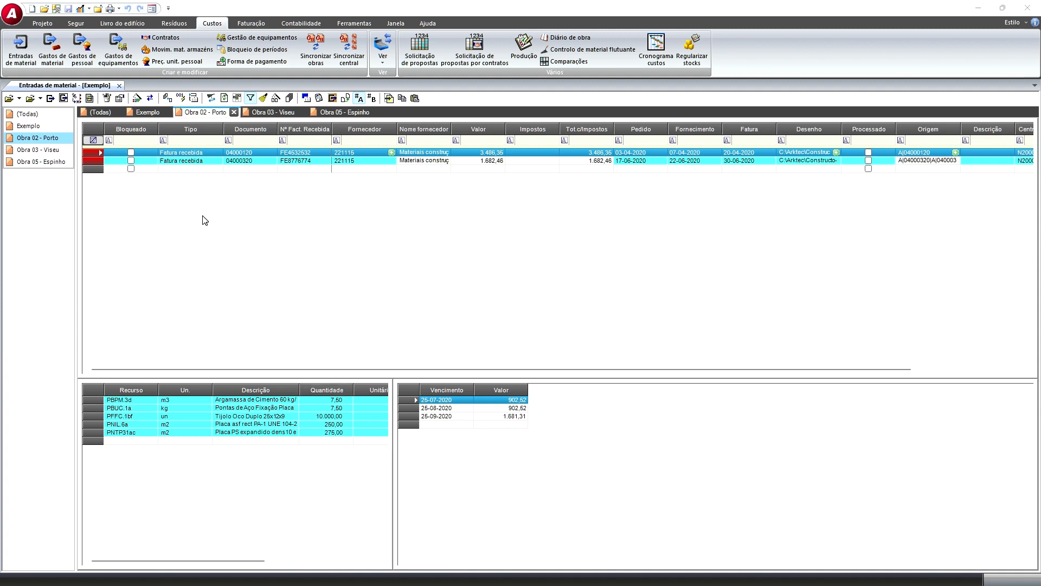
click(91, 160)
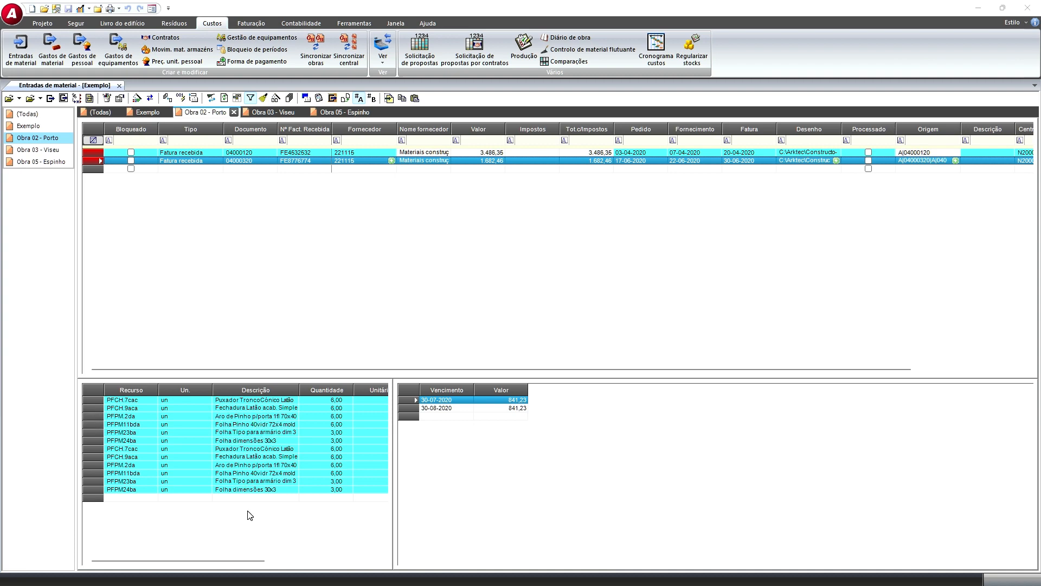
- Widen the resource detail area and review the document types offered for converting the first received invoice, cancelling the conversion
drag(393, 415, 669, 439)
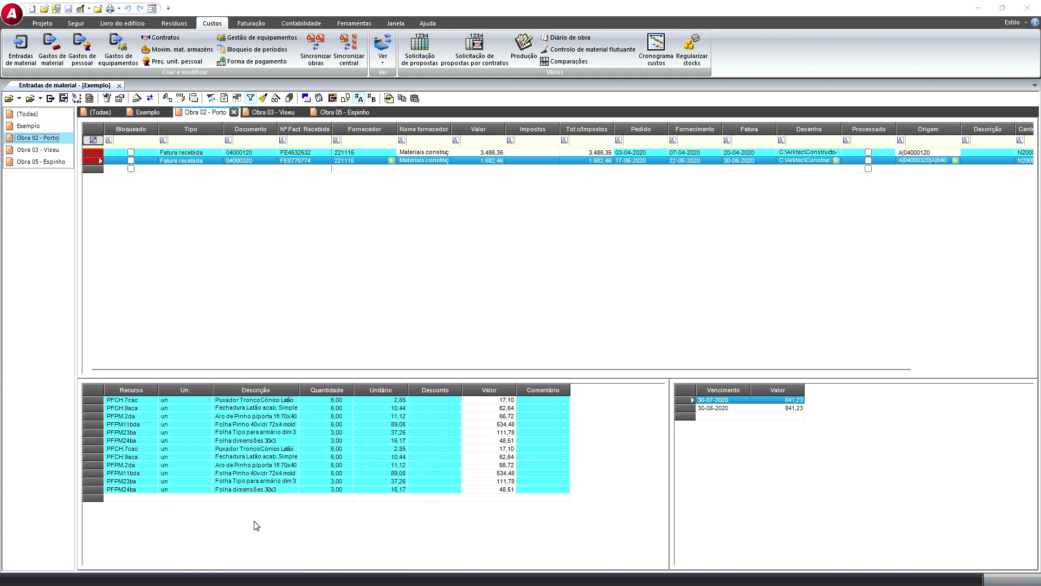
click(94, 154)
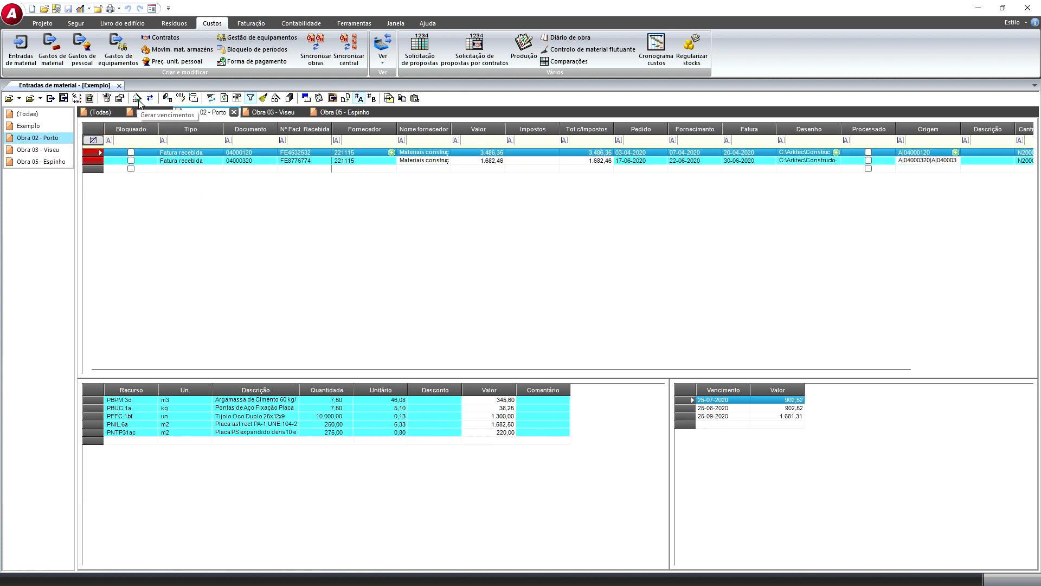
click(167, 97)
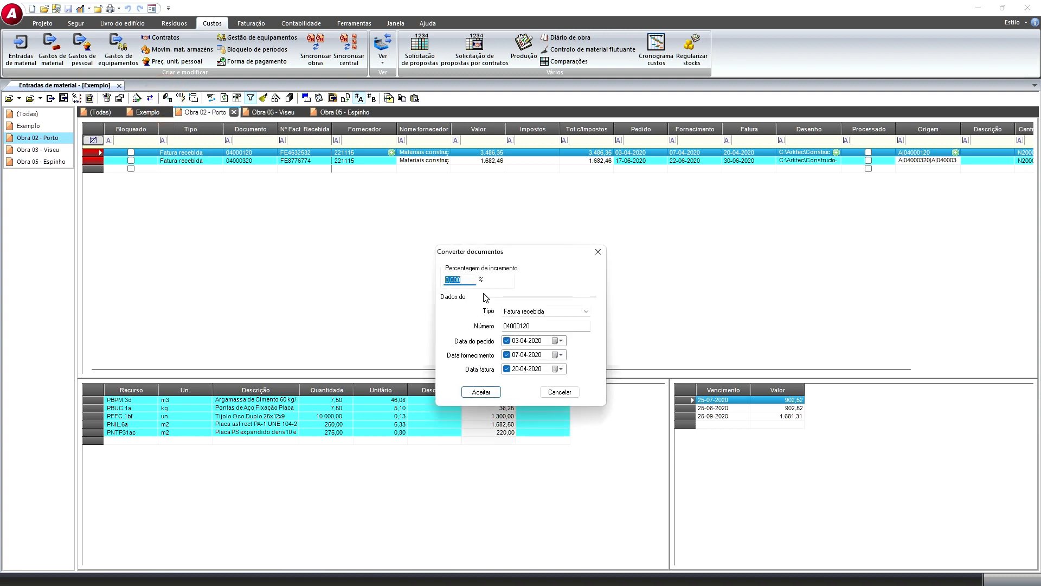
click(585, 311)
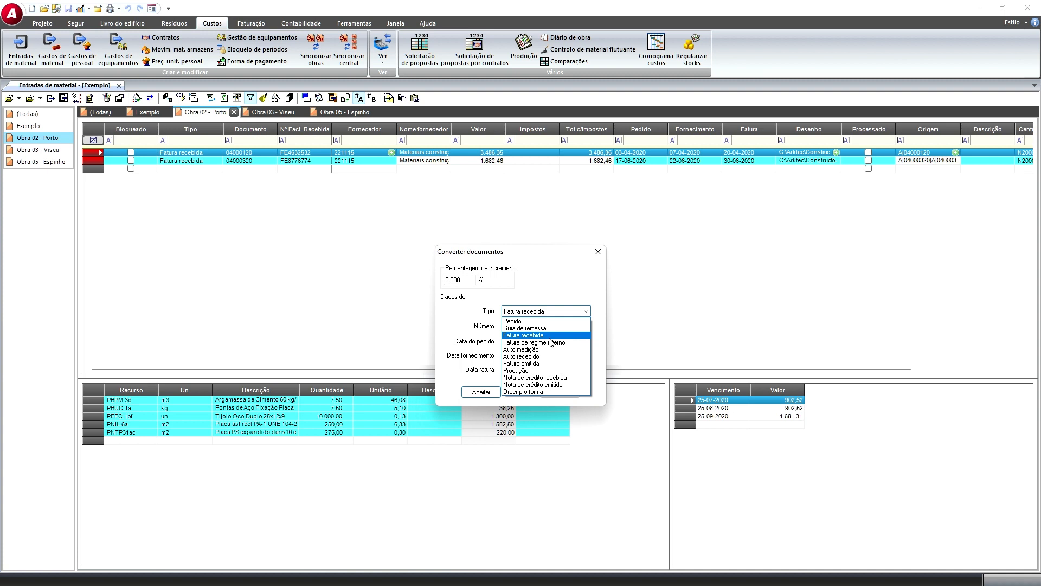
click(598, 252)
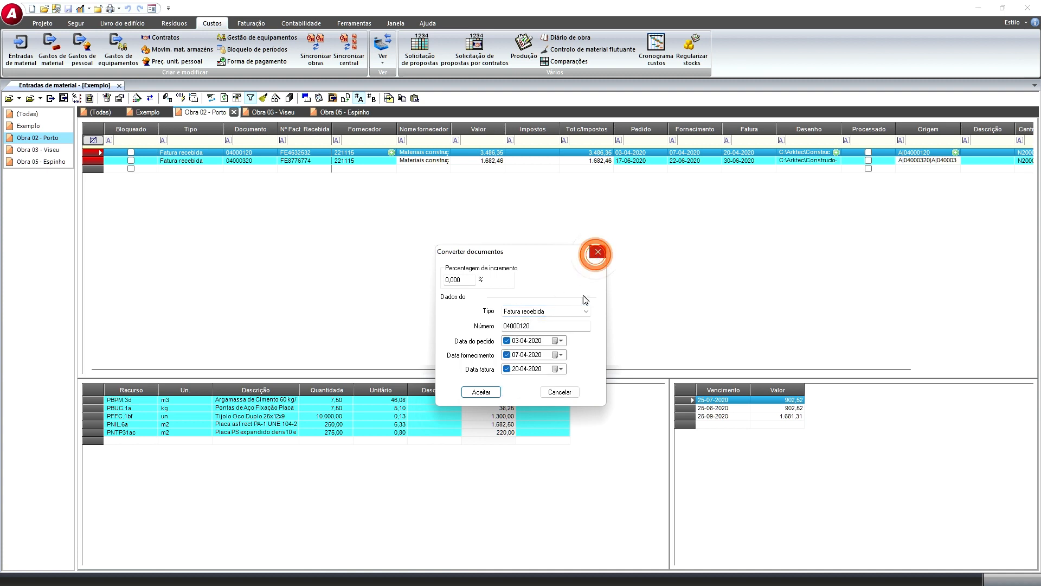
click(558, 391)
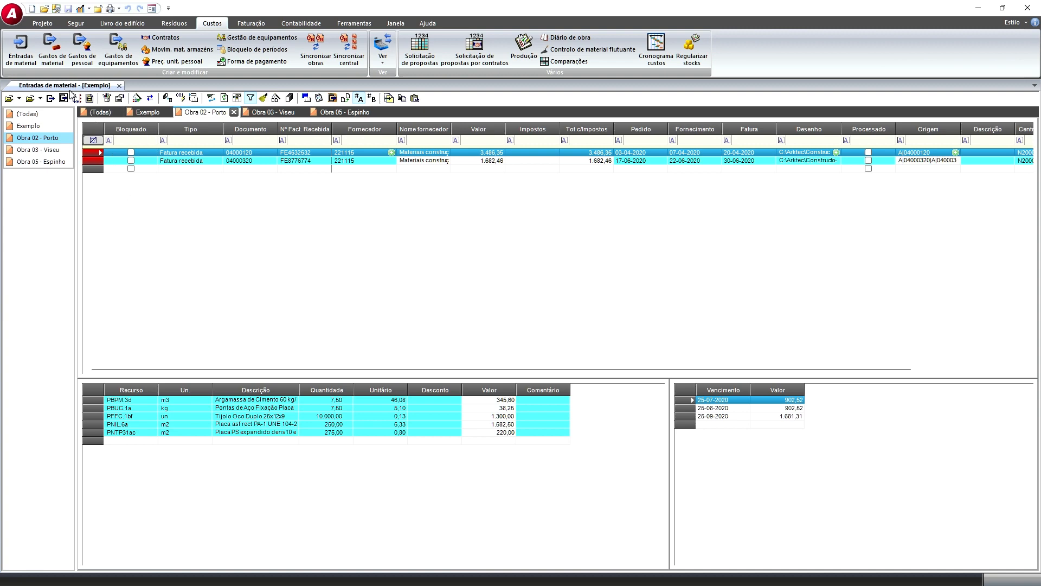
- Display the material expenses with a wider description column, and browse the Obra 02 - Porto articles available as destination for the first PFCH.7cac expense
click(53, 50)
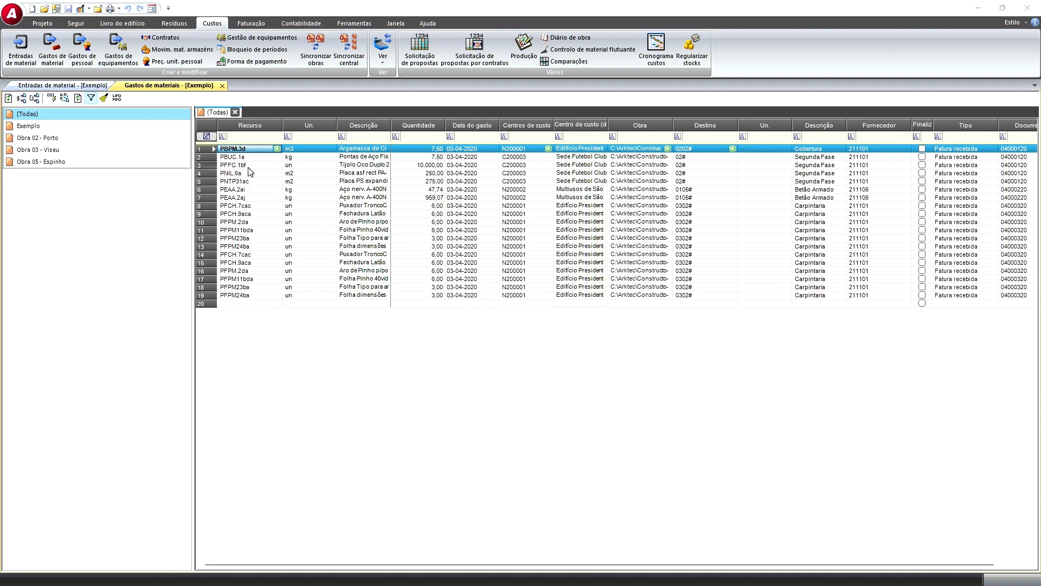
drag(391, 125, 432, 125)
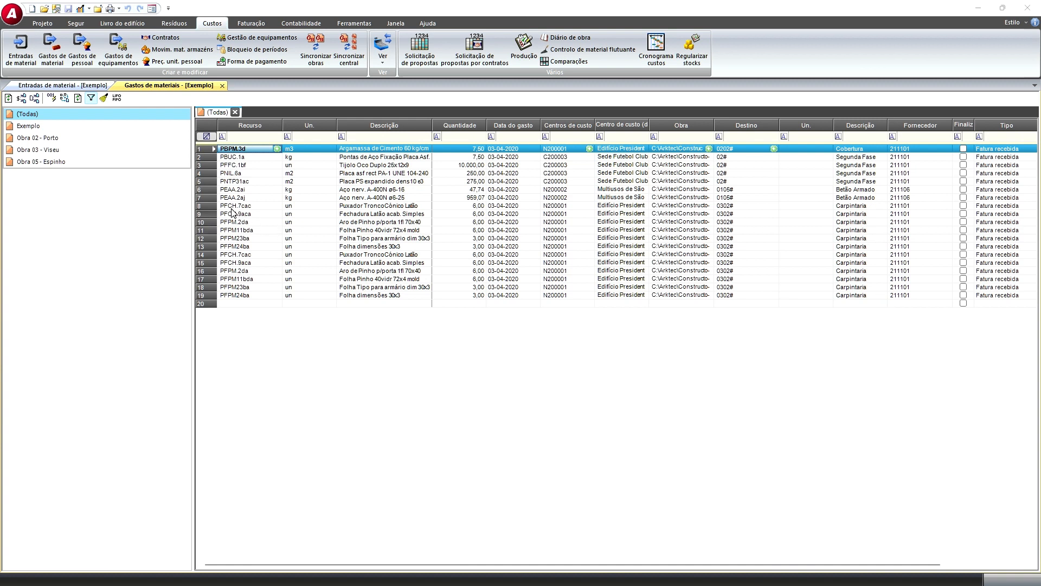
click(230, 206)
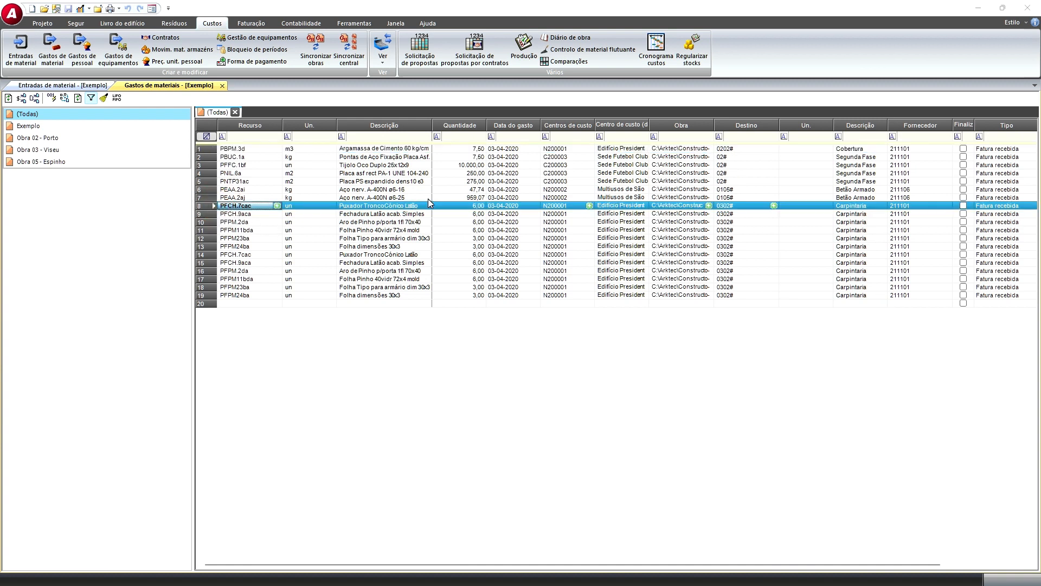
click(498, 207)
click(773, 205)
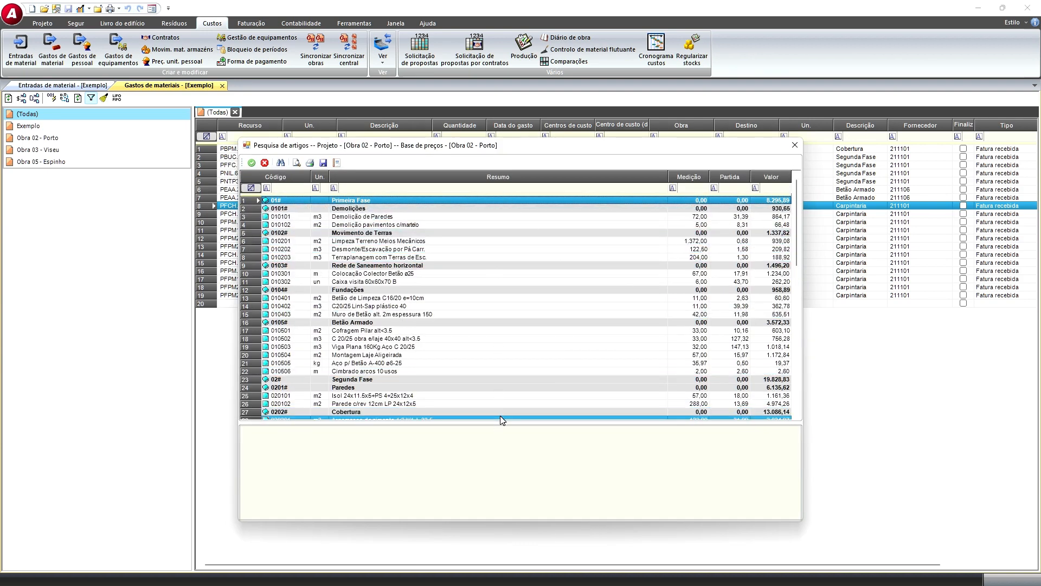
drag(505, 422, 510, 487)
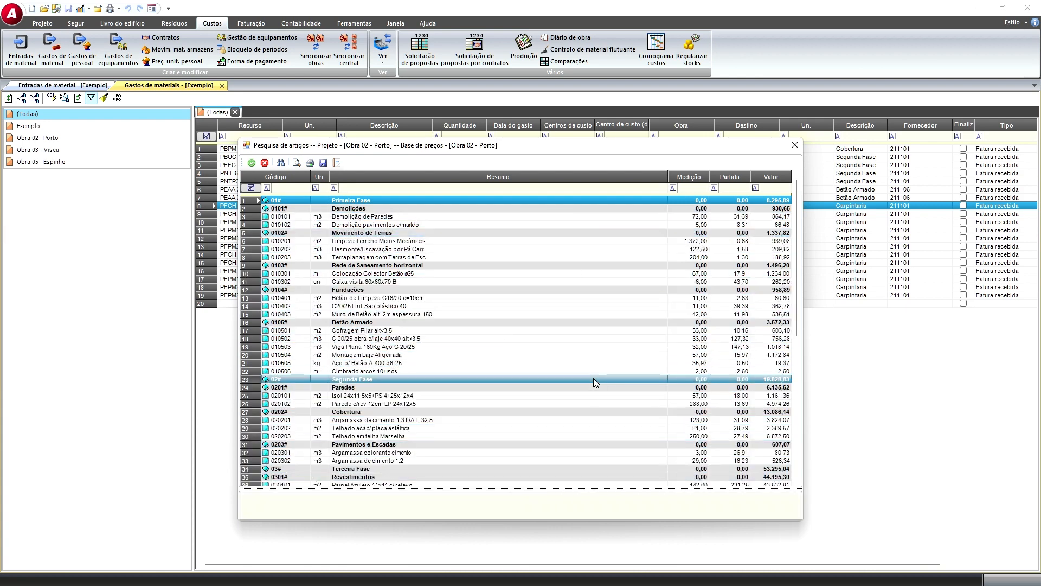
scroll(593, 382, down, 5)
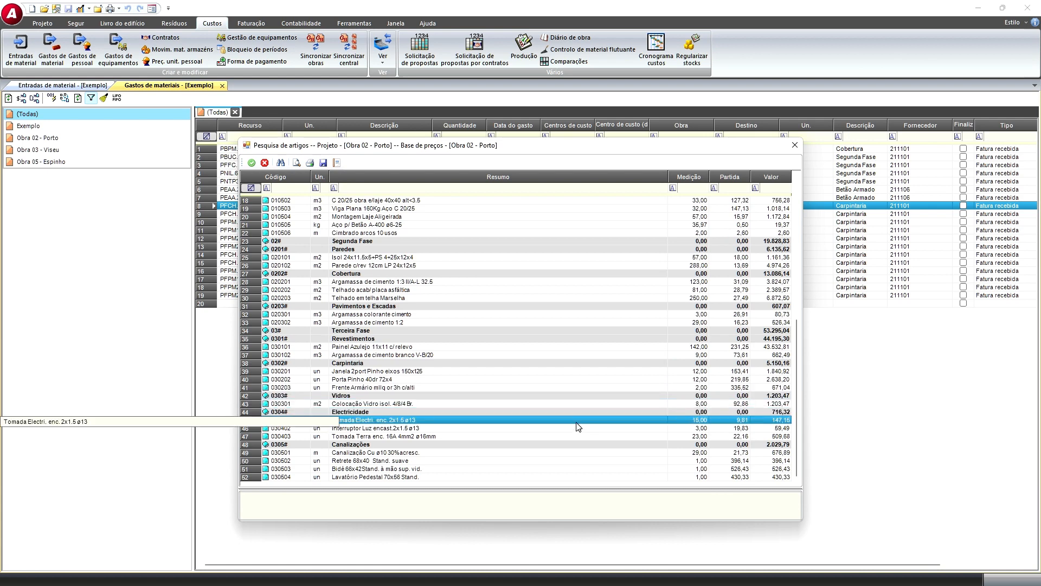
scroll(579, 428, up, 2)
click(795, 145)
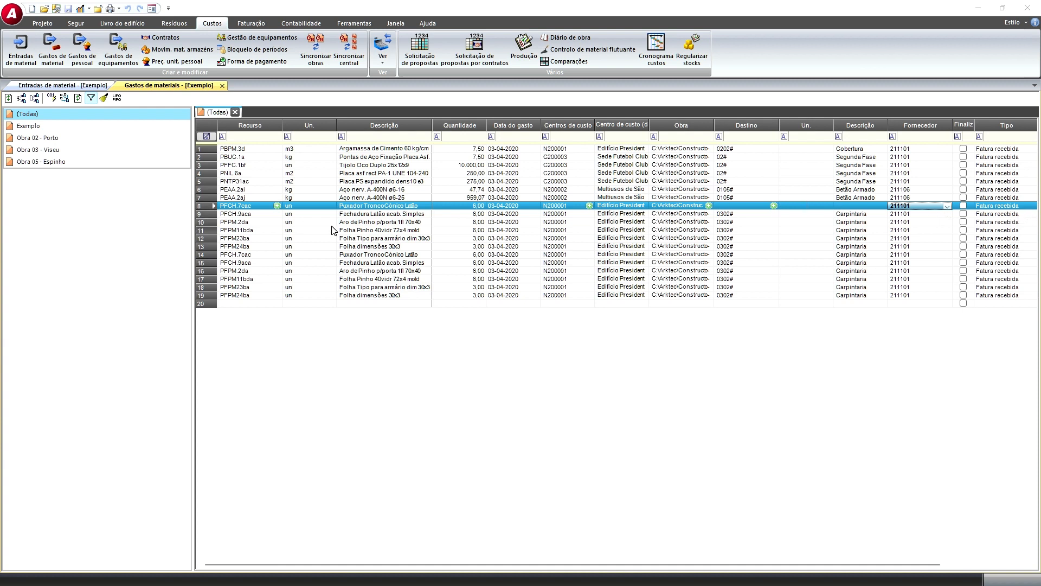
- Close the material expenses and the material entries of the Exemplo project
click(234, 222)
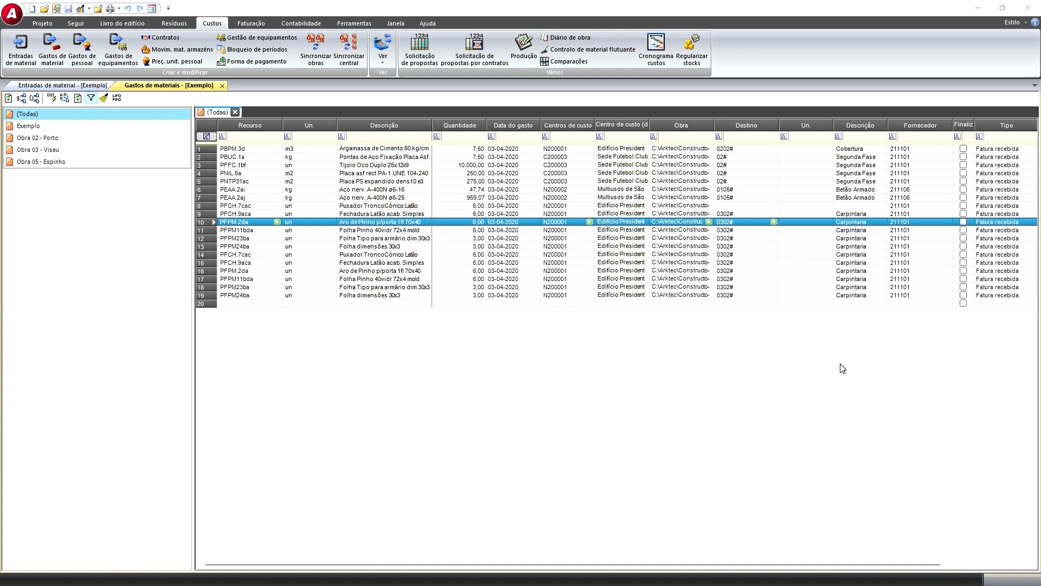
click(223, 85)
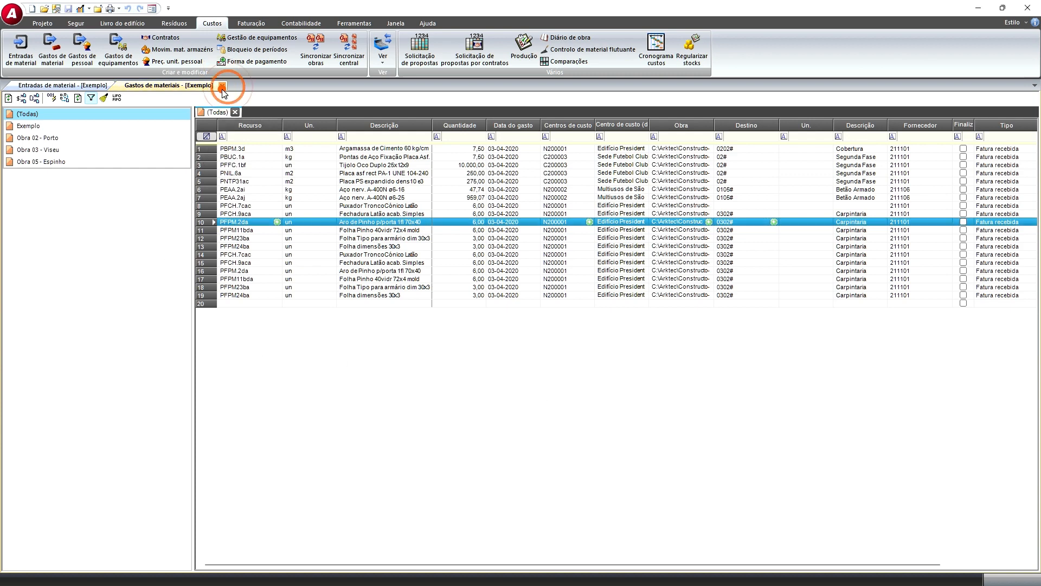
click(119, 86)
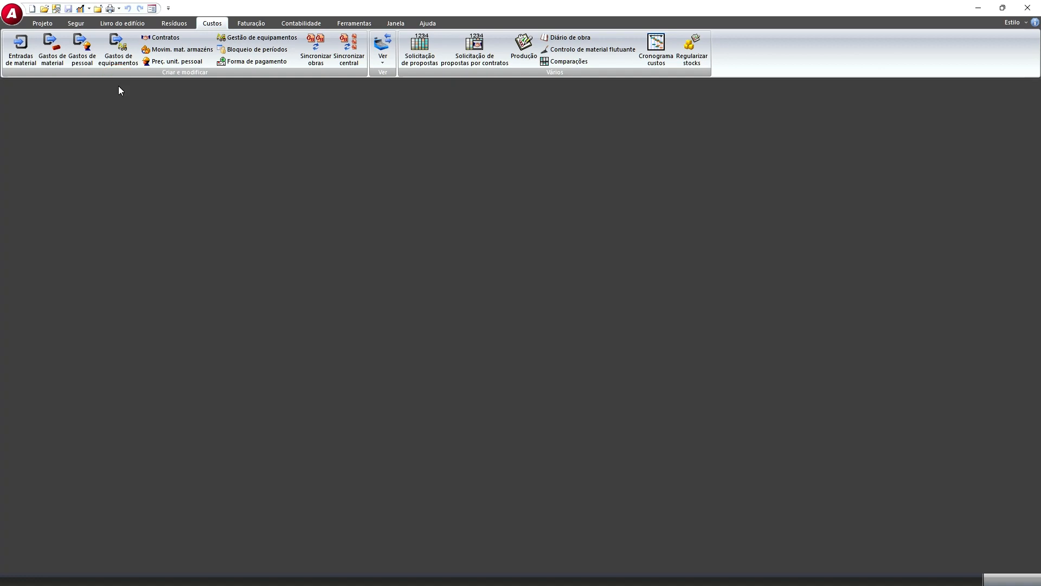
- Switch to the PowerPoint slideshow and advance past the Tema 08 cost control slides
key(alt+Tab)
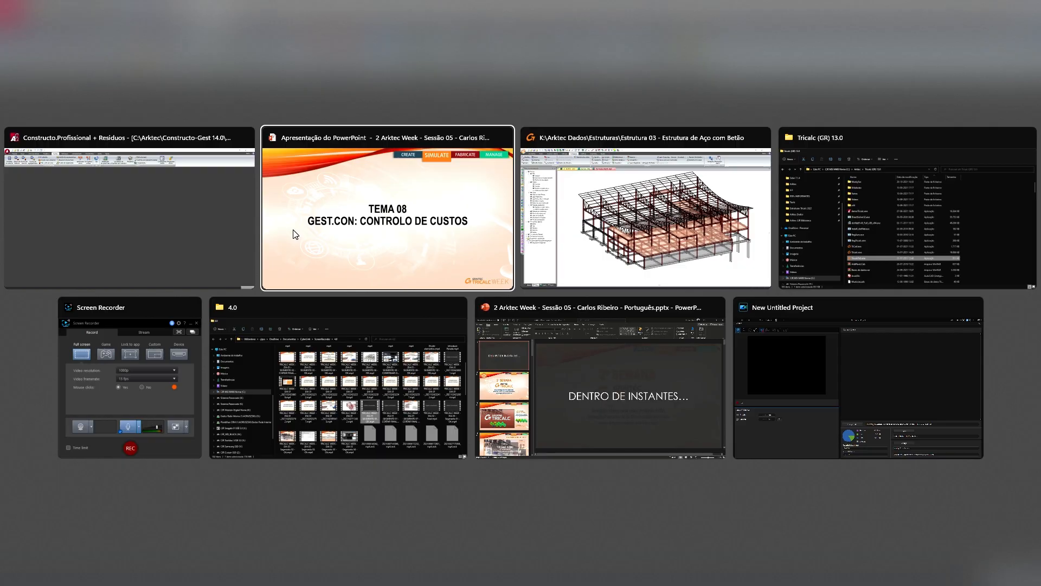
key(Right)
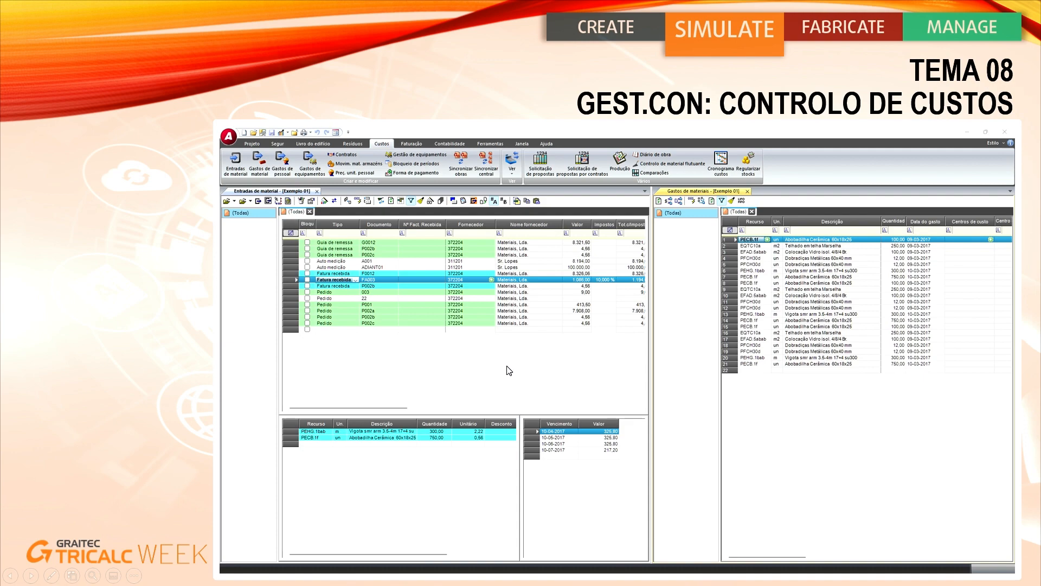
click(130, 350)
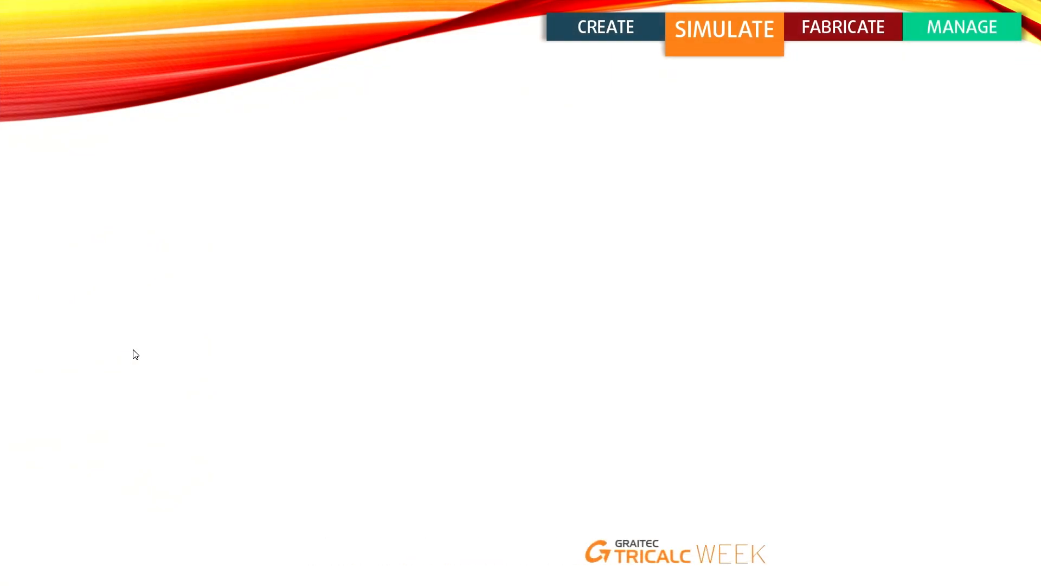